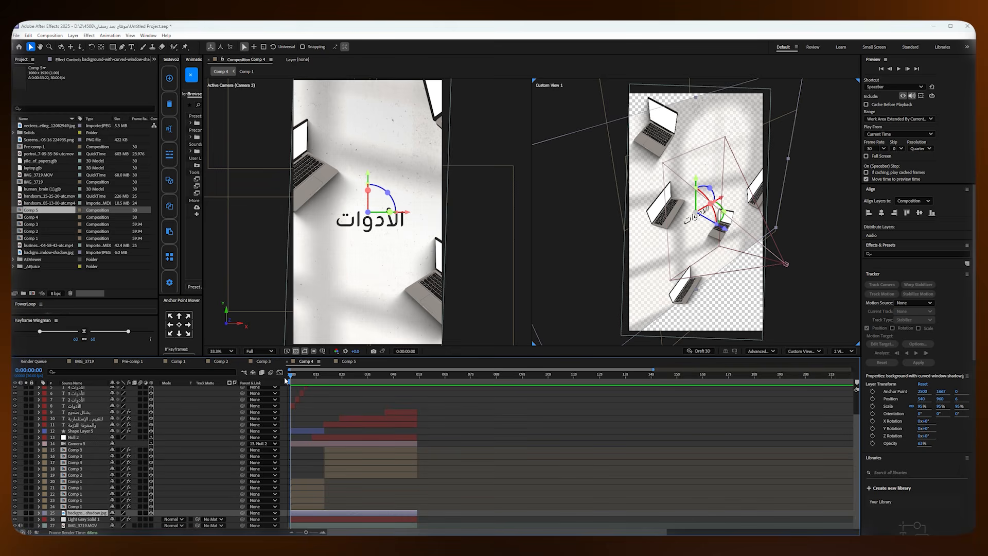
Step: Copy the IMG_3719.MOV layer from Comp 4 into Comp 5 and hide its video
{"action": "left_click", "coordinate": [345, 362]}
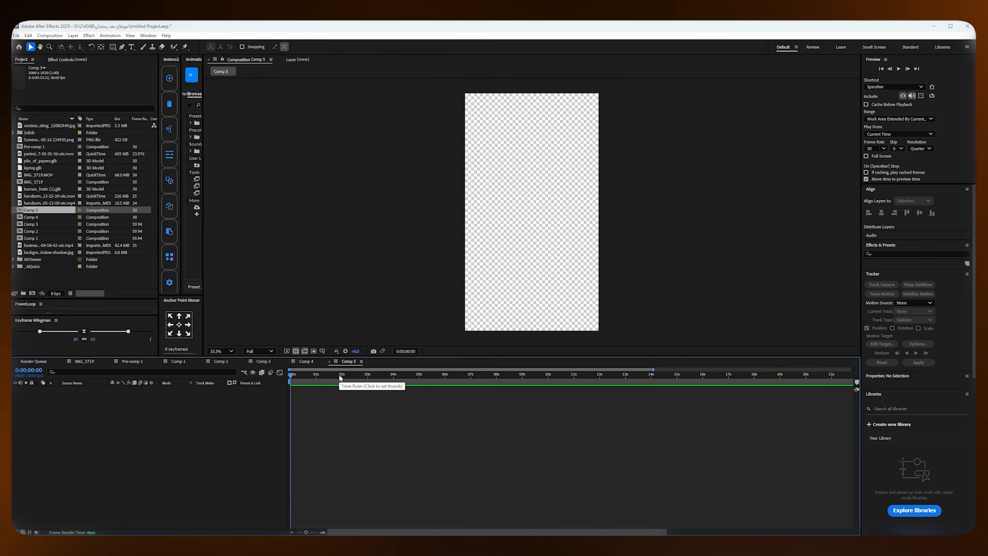
{"action": "left_click", "coordinate": [306, 362]}
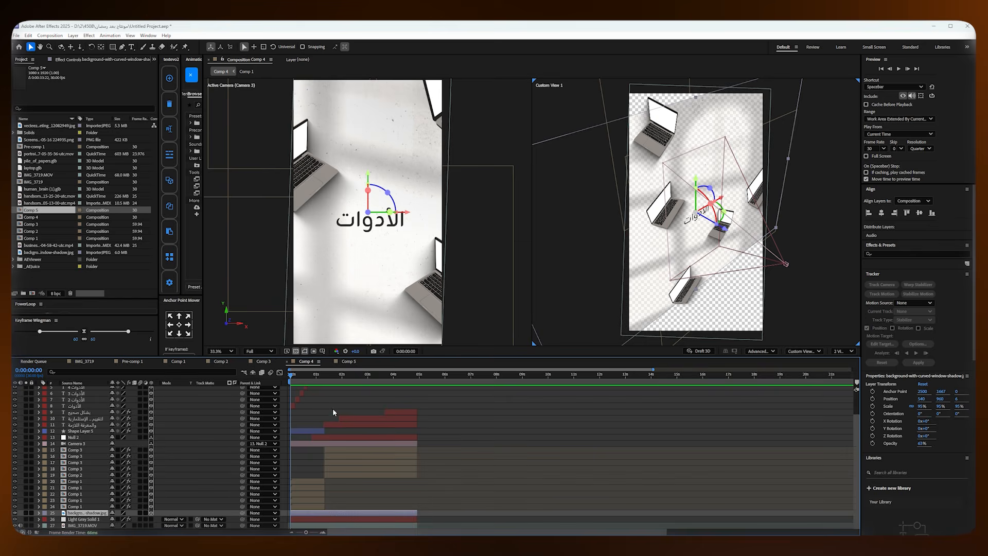
{"action": "left_click", "coordinate": [304, 524]}
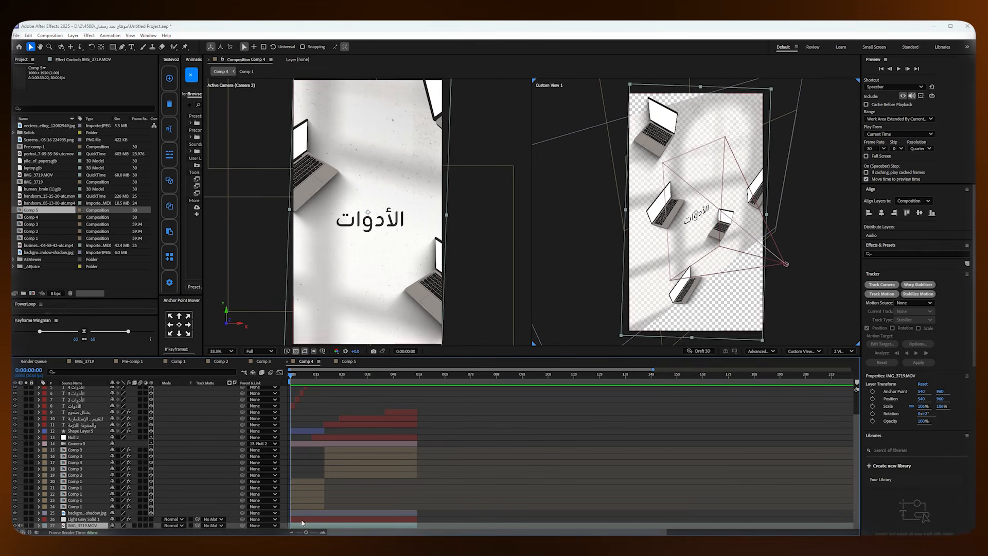
{"action": "left_click", "coordinate": [349, 361]}
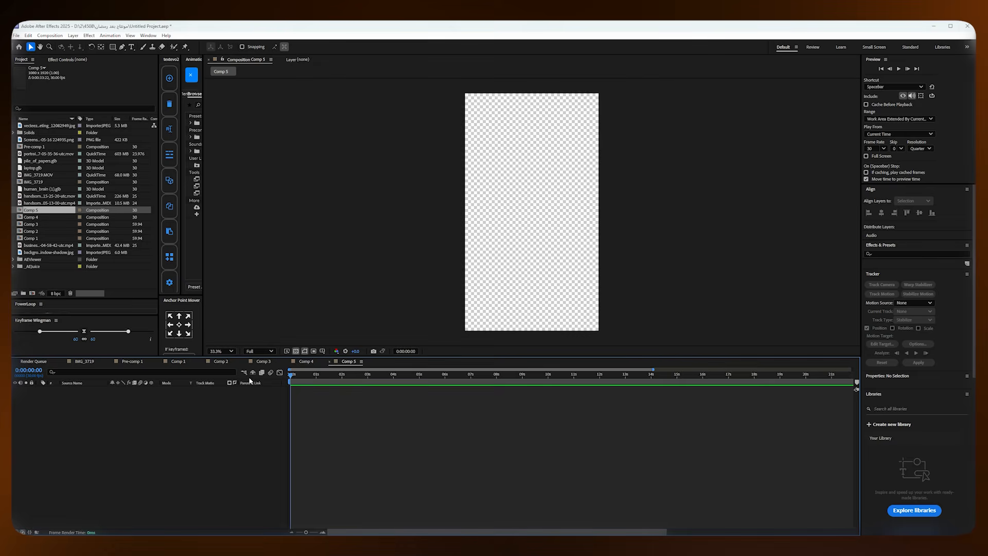
{"action": "key", "text": "ctrl+v"}
{"action": "left_click", "coordinate": [313, 394]}
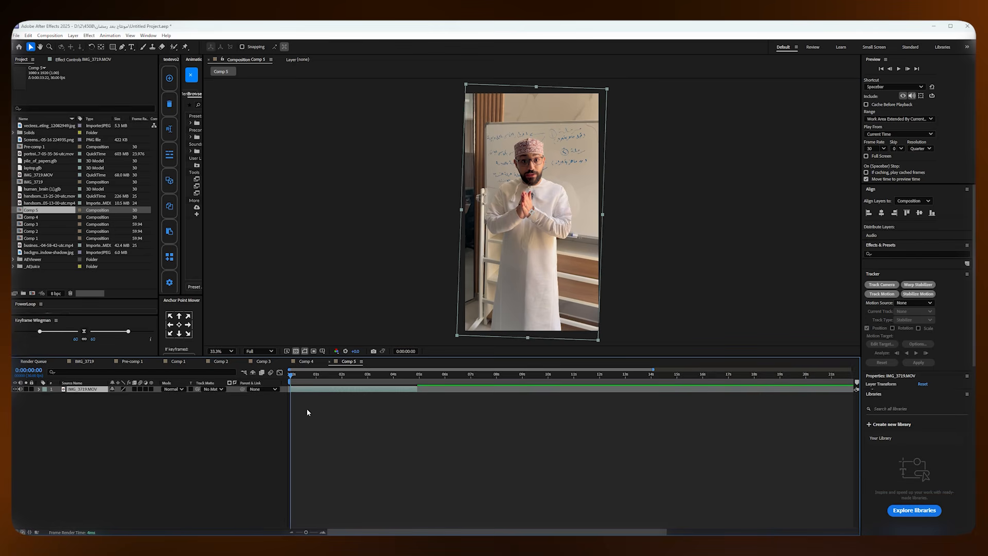
{"action": "left_click", "coordinate": [14, 389]}
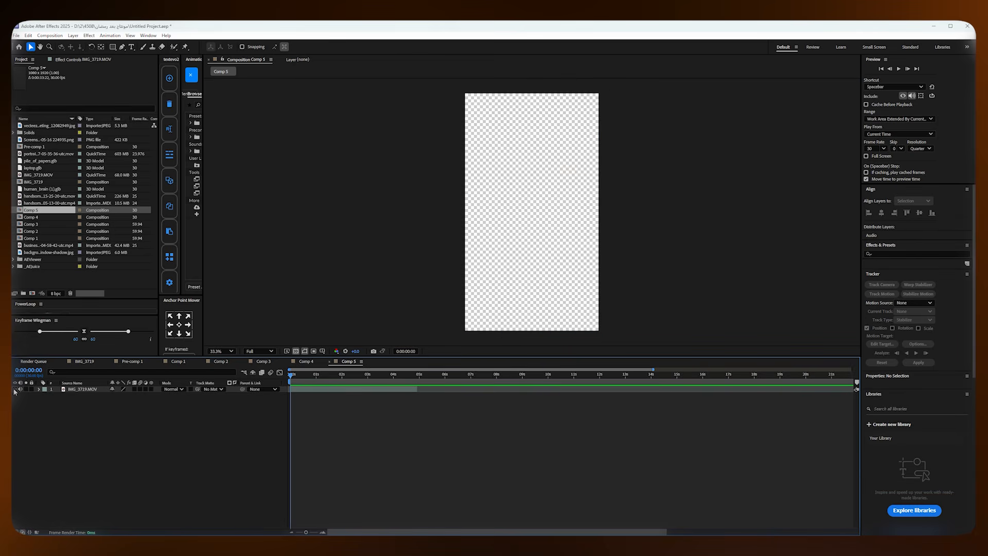
Step: Scrub through the first second of Comp 4 to examine its background, laptops and title animation
{"action": "left_click", "coordinate": [312, 361]}
{"action": "left_click", "coordinate": [293, 377]}
{"action": "left_click_drag", "start_coordinate": [293, 377], "coordinate": [311, 377]}
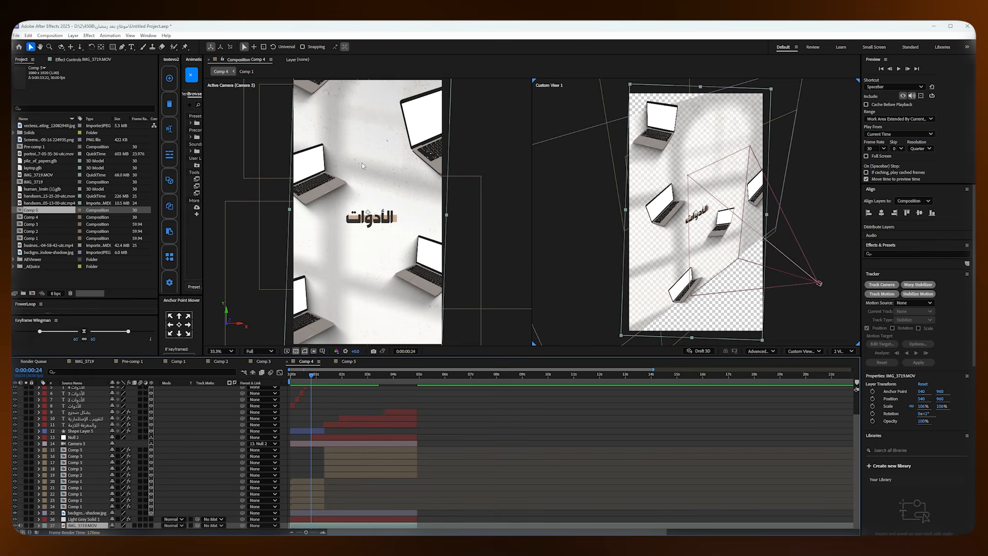
{"action": "mouse_move", "coordinate": [310, 376]}
{"action": "left_mouse_down"}
{"action": "mouse_move", "coordinate": [296, 373]}
{"action": "mouse_move", "coordinate": [315, 376]}
{"action": "mouse_move", "coordinate": [304, 376]}
{"action": "left_mouse_up"}
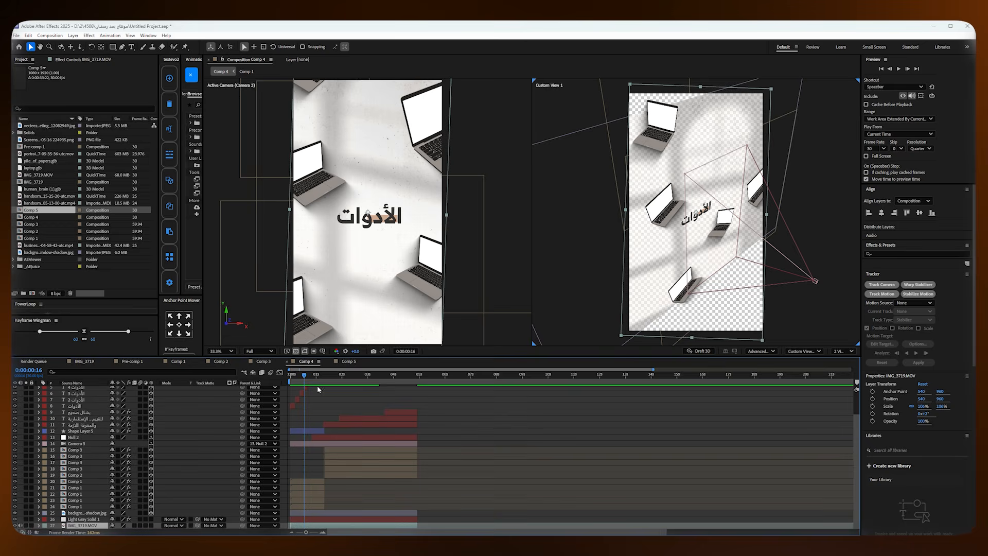
Step: Create a full-size off-white solid (E9E9E9) above the footage in Comp 5
{"action": "left_click", "coordinate": [347, 361]}
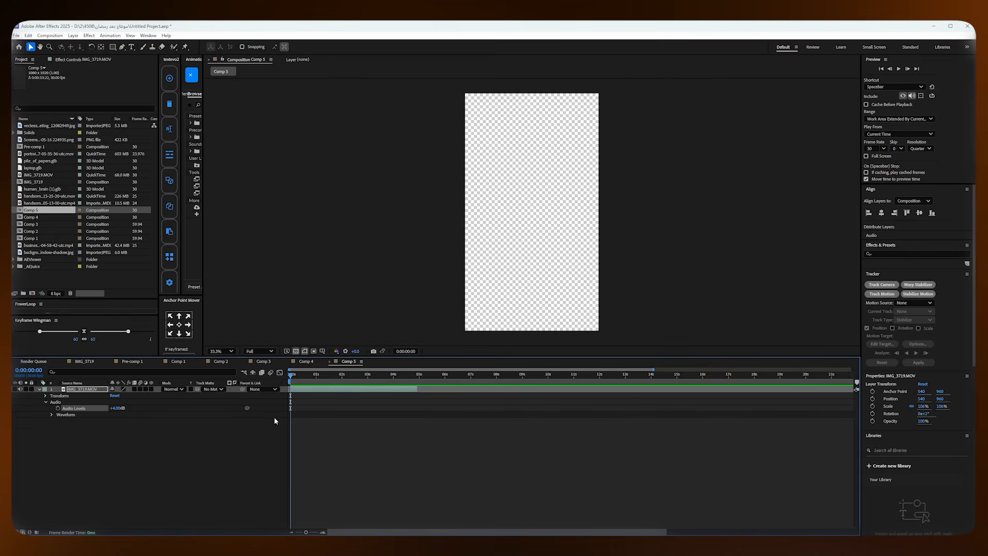
{"action": "right_click", "coordinate": [251, 436]}
{"action": "mouse_move", "coordinate": [273, 439]}
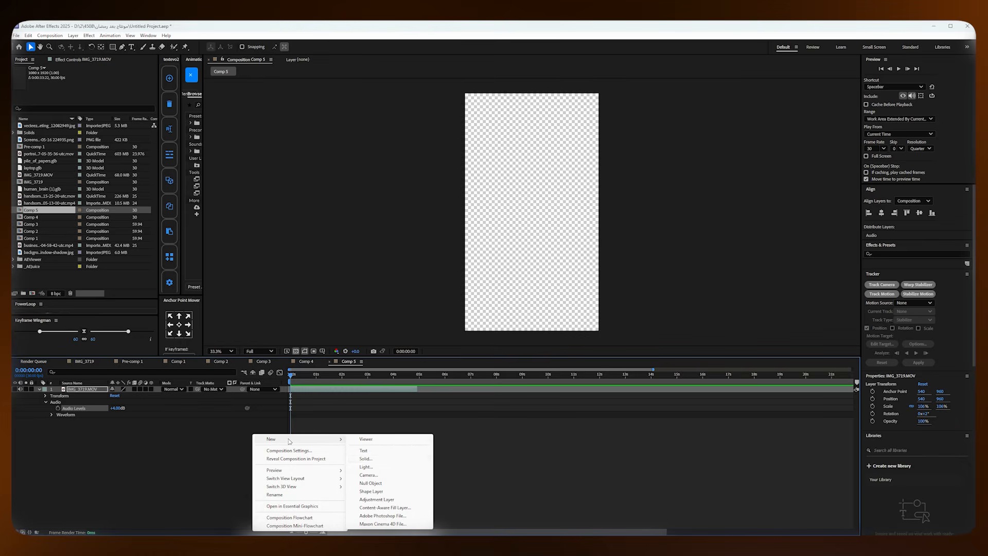
{"action": "left_click", "coordinate": [368, 460]}
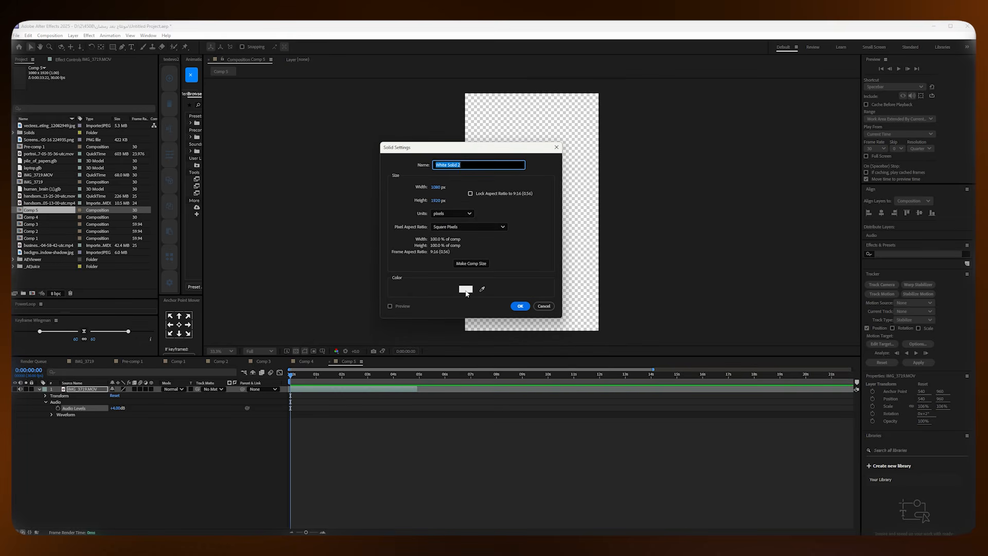
{"action": "left_click", "coordinate": [466, 289]}
{"action": "type", "text": "FFFFFF"}
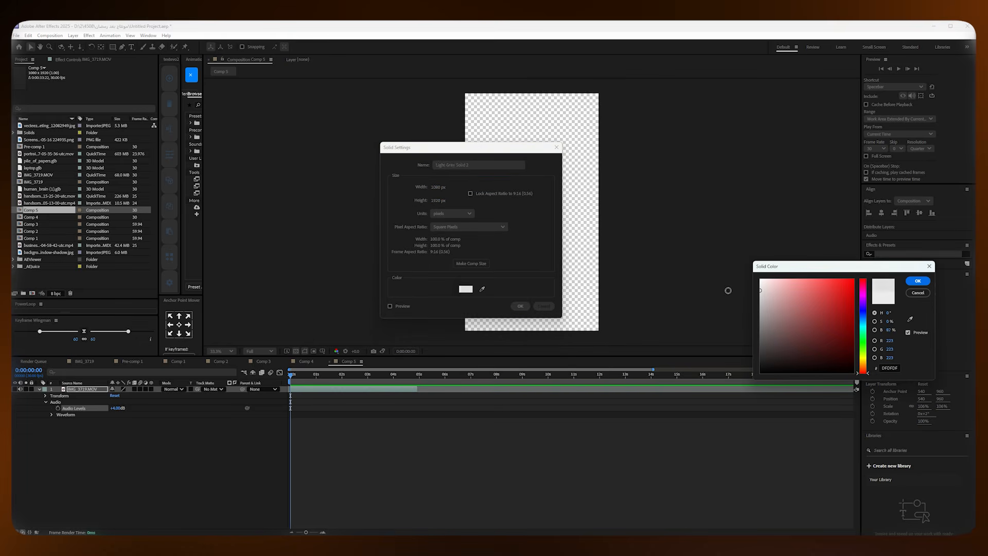
{"action": "key", "text": "Return"}
{"action": "mouse_move", "coordinate": [722, 273]}
{"action": "left_mouse_down"}
{"action": "mouse_move", "coordinate": [721, 286]}
{"action": "mouse_move", "coordinate": [757, 288]}
{"action": "left_mouse_up"}
{"action": "key", "text": "Return"}
{"action": "left_click", "coordinate": [519, 306]}
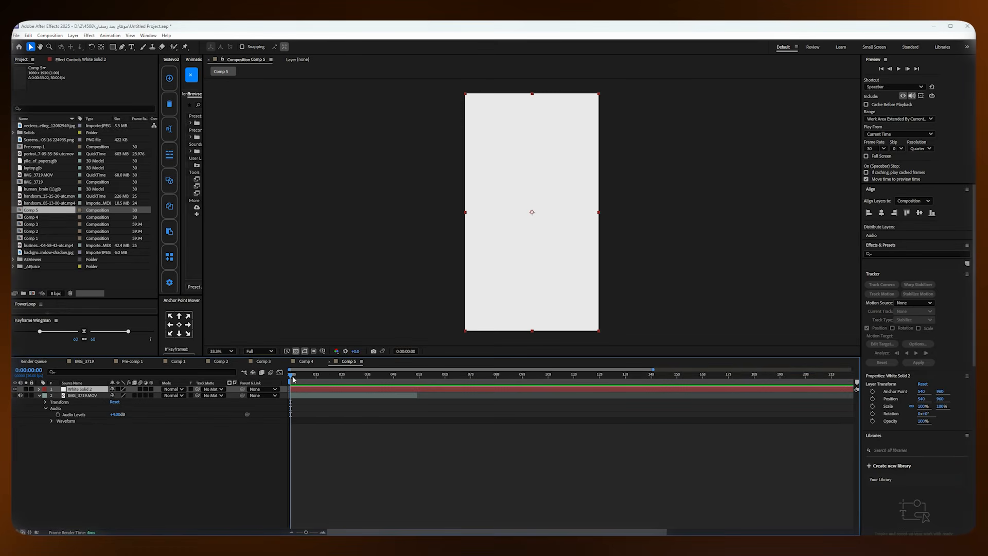
Step: Switch to the browser and review the Google Images results for "window shadow"
{"action": "left_click", "coordinate": [301, 363]}
{"action": "left_click", "coordinate": [339, 363]}
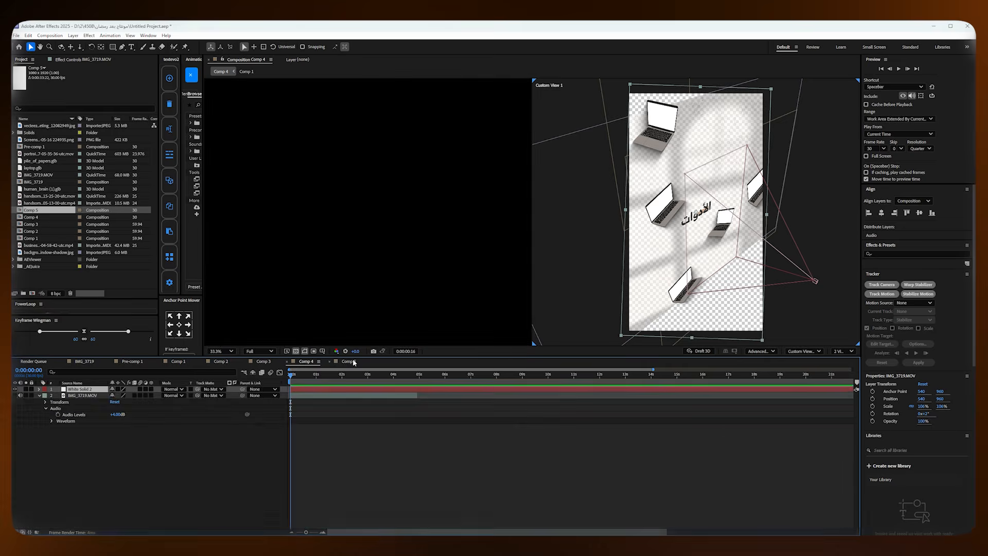
{"action": "left_click", "coordinate": [306, 362]}
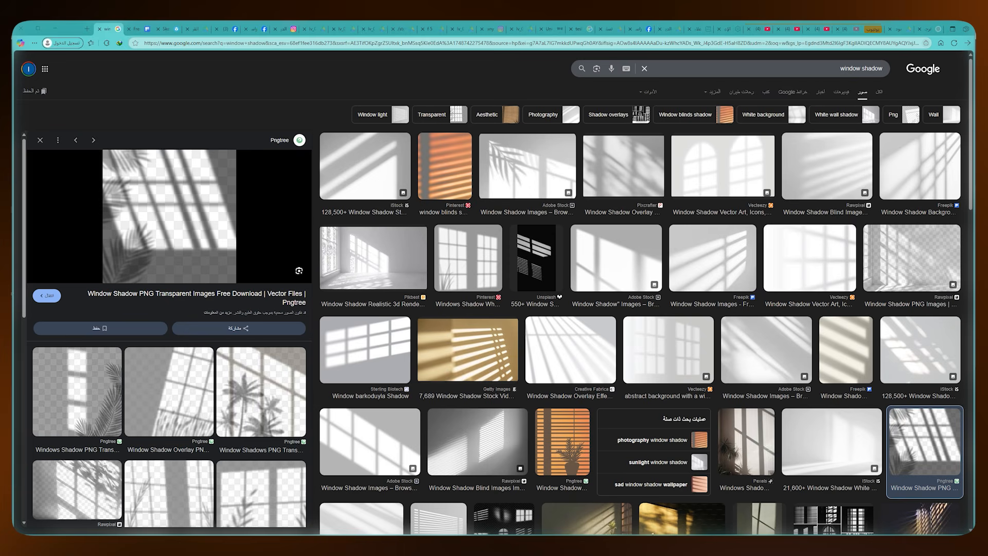
{"action": "left_click", "coordinate": [832, 68]}
{"action": "key", "text": "ctrl+a"}
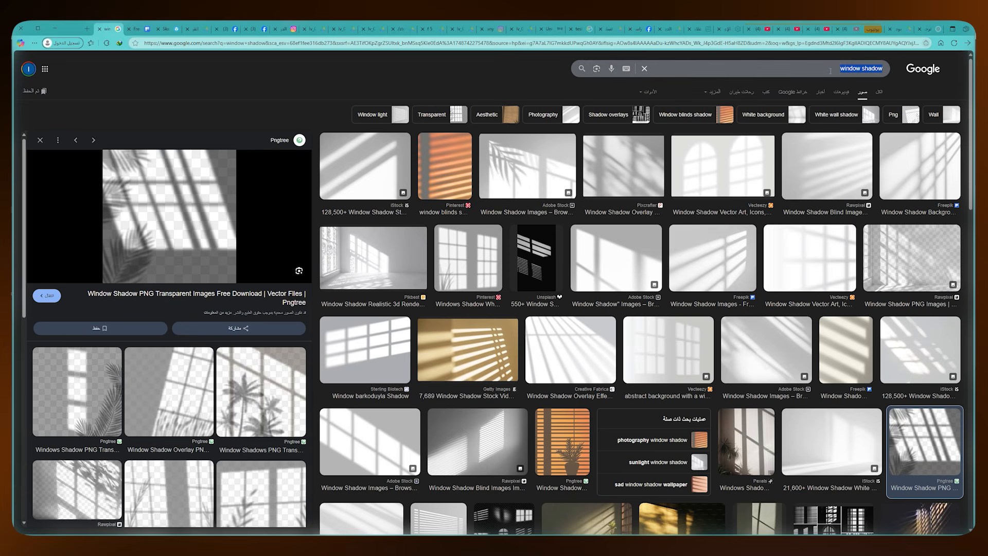
{"action": "left_click_drag", "start_coordinate": [830, 69], "coordinate": [885, 71]}
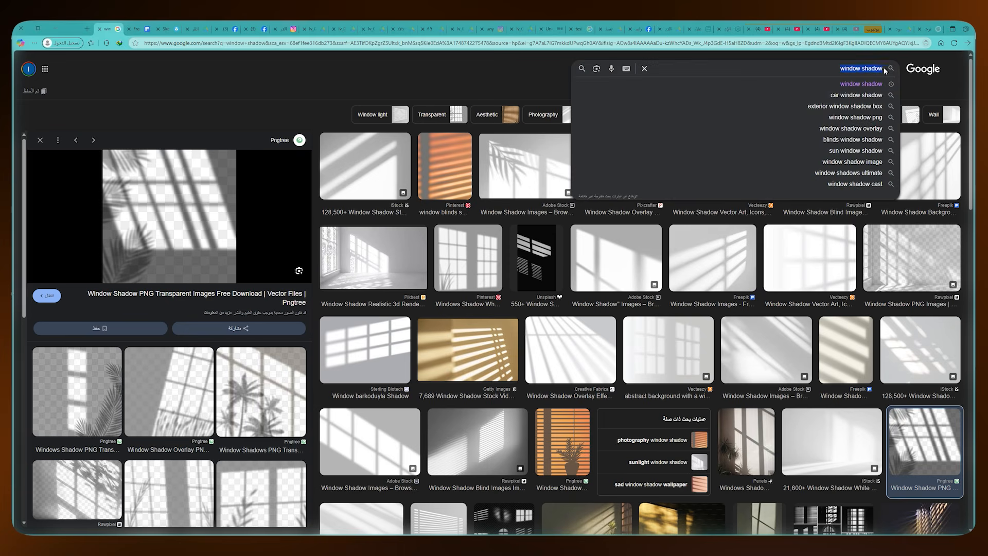
{"action": "left_click", "coordinate": [920, 82]}
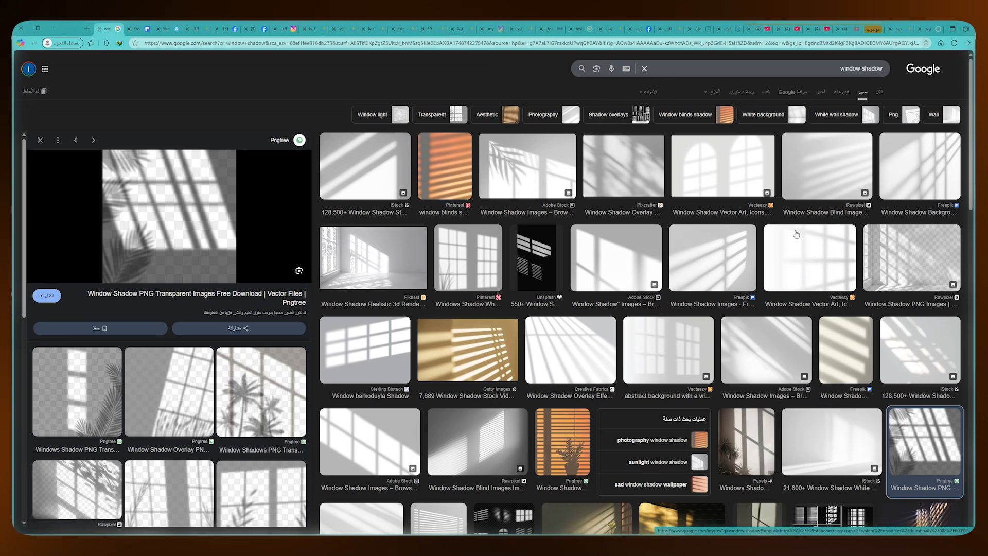
{"action": "left_click", "coordinate": [668, 350]}
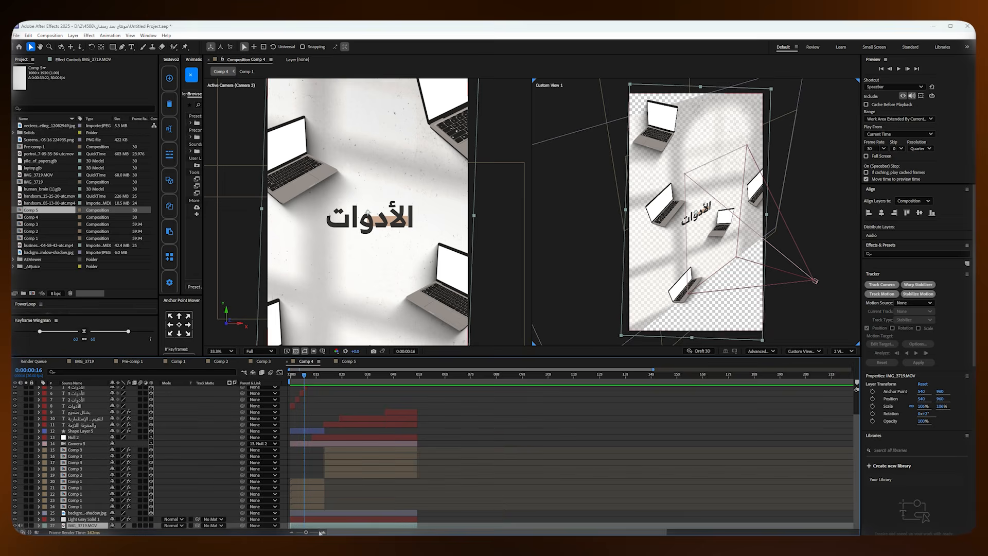
Step: In After Effects, add the window-shadow background image to Comp 5 at 70% scale, positioned about 516, 954, and blend it with Multiply
{"action": "left_click", "coordinate": [348, 361]}
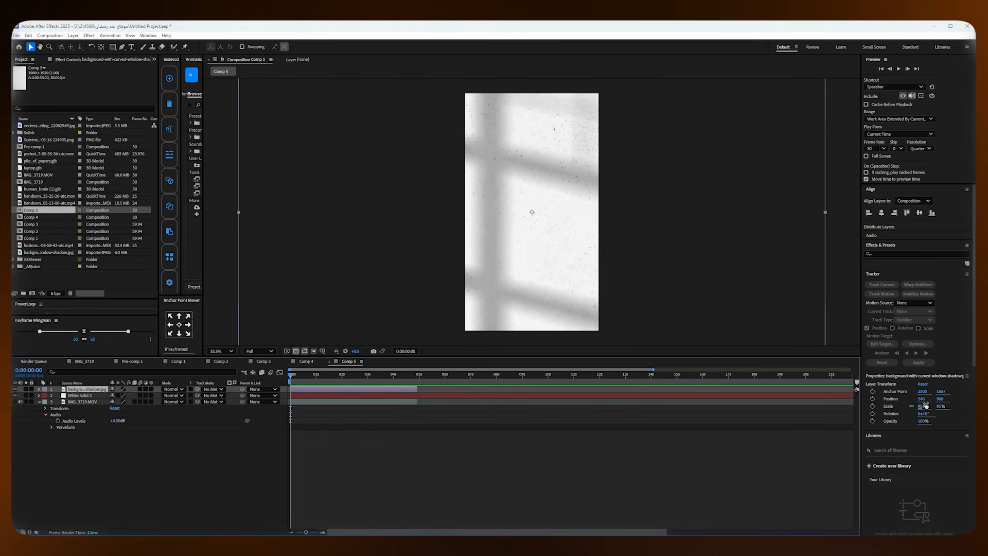
{"action": "mouse_move", "coordinate": [925, 406]}
{"action": "left_mouse_down"}
{"action": "mouse_move", "coordinate": [888, 402]}
{"action": "mouse_move", "coordinate": [909, 401]}
{"action": "left_mouse_up"}
{"action": "mouse_move", "coordinate": [543, 273]}
{"action": "left_mouse_down"}
{"action": "mouse_move", "coordinate": [552, 279]}
{"action": "mouse_move", "coordinate": [547, 268]}
{"action": "left_mouse_up"}
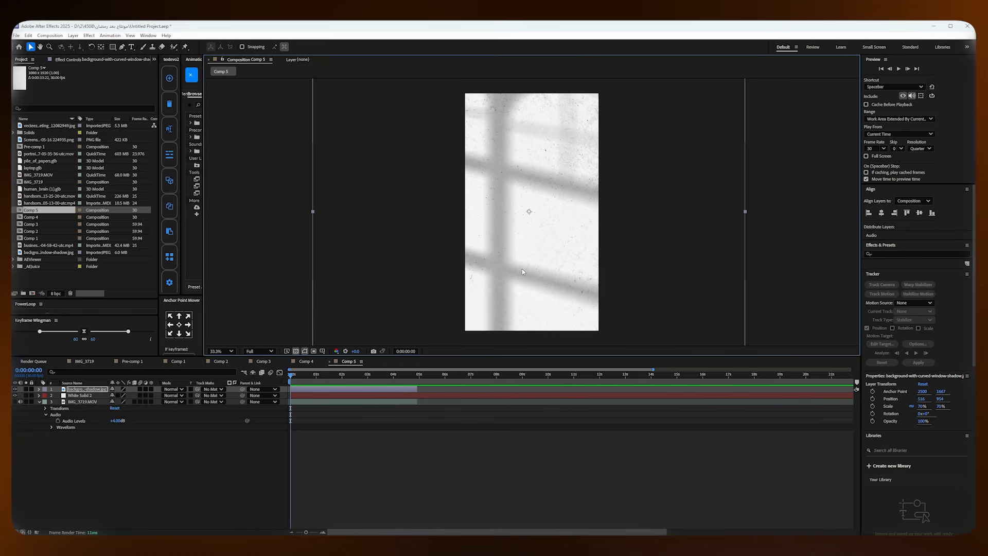
{"action": "left_click", "coordinate": [173, 390]}
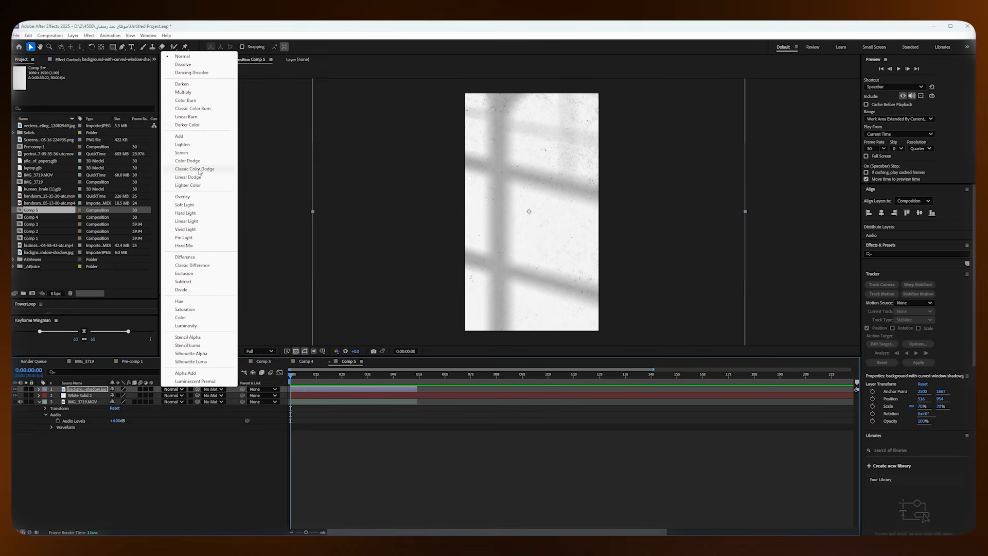
{"action": "left_click", "coordinate": [193, 93]}
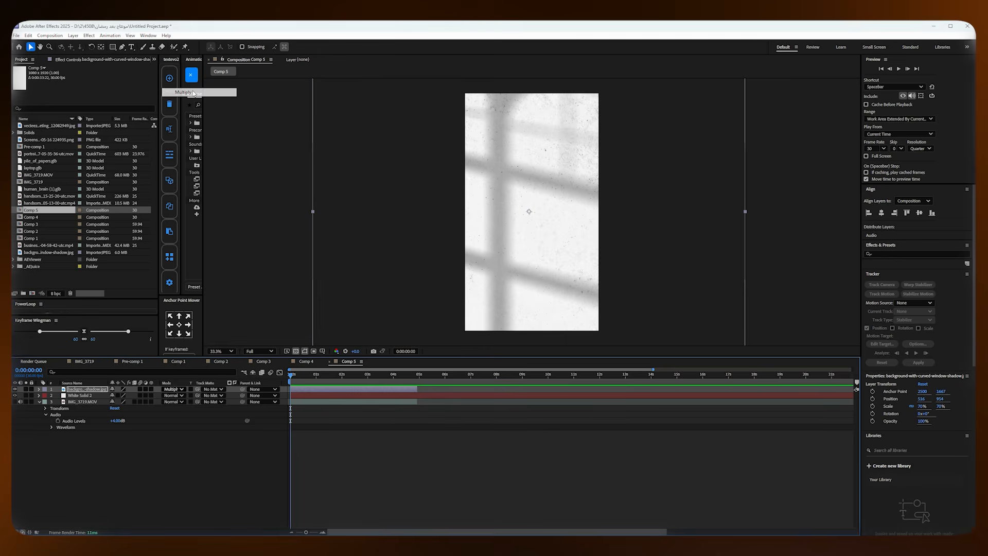
Step: Create a full-size pale yellow solid directly above the white solid, beneath the window-shadow image
{"action": "left_click", "coordinate": [332, 395]}
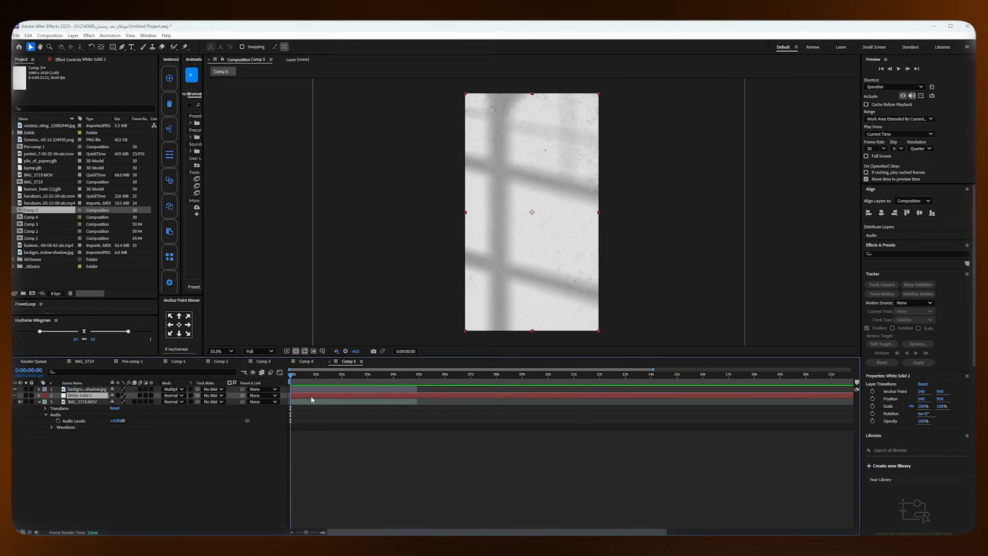
{"action": "right_click", "coordinate": [258, 446]}
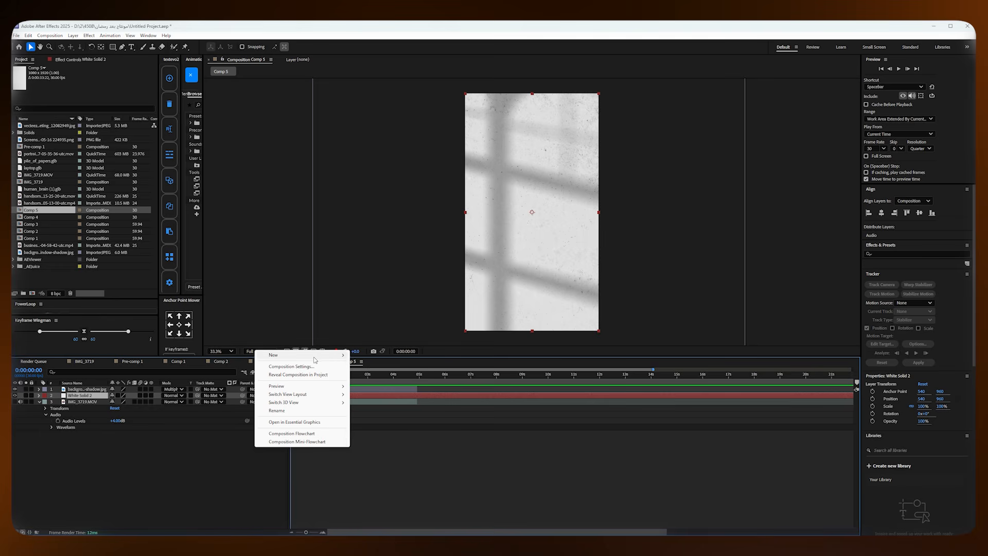
{"action": "mouse_move", "coordinate": [316, 355]}
{"action": "left_click", "coordinate": [368, 374]}
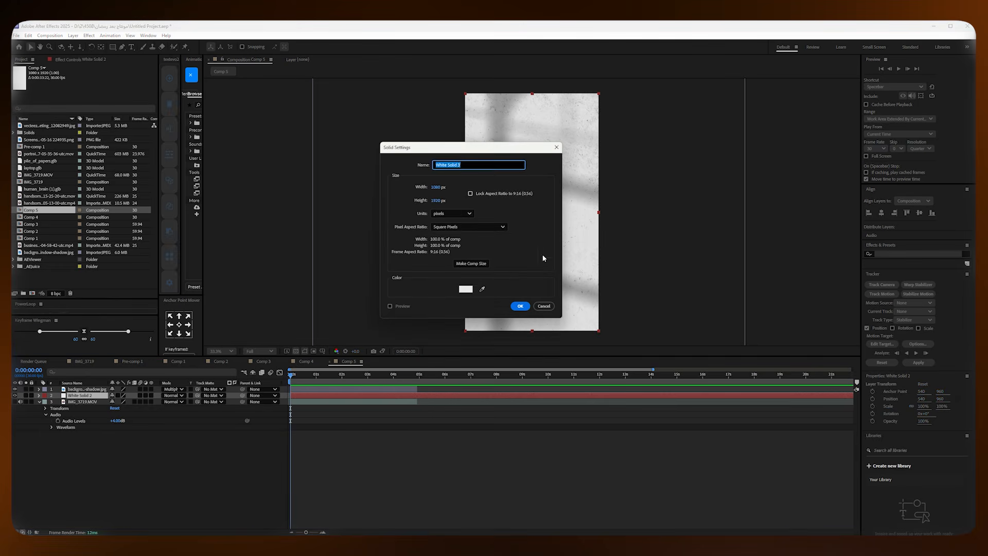
{"action": "left_click", "coordinate": [466, 289]}
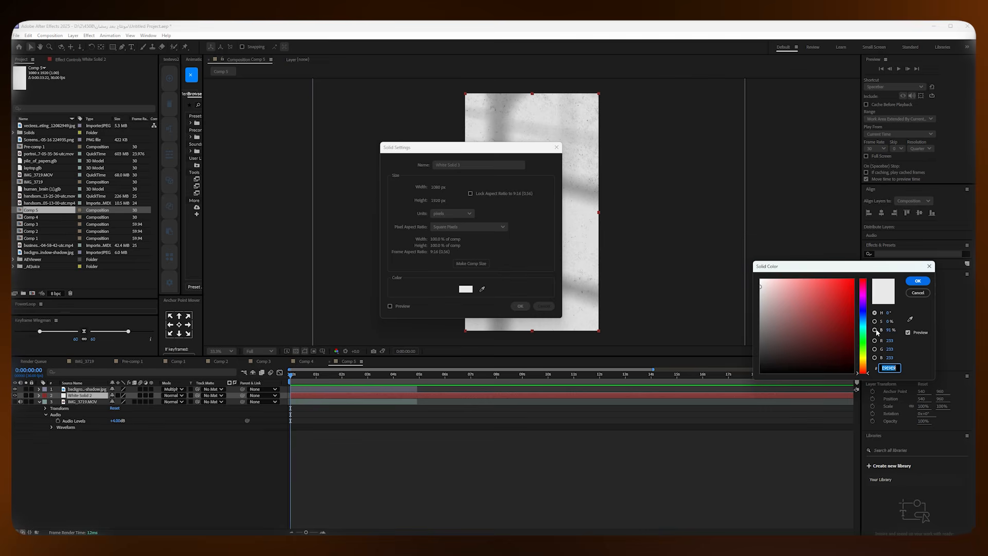
{"action": "left_click", "coordinate": [864, 356]}
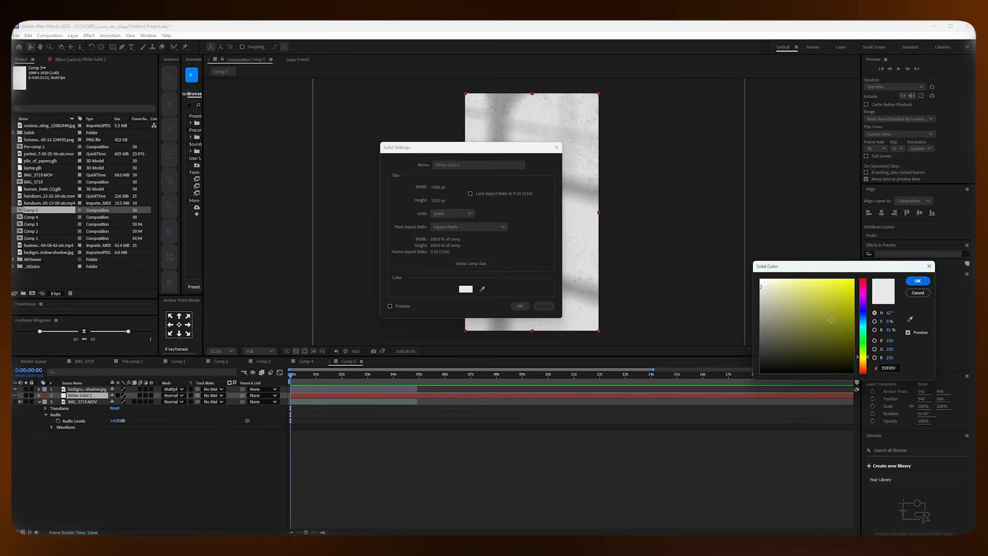
{"action": "left_click", "coordinate": [784, 279]}
{"action": "left_click_drag", "start_coordinate": [784, 266], "coordinate": [797, 267]}
{"action": "left_click", "coordinate": [917, 280]}
{"action": "left_click", "coordinate": [520, 306]}
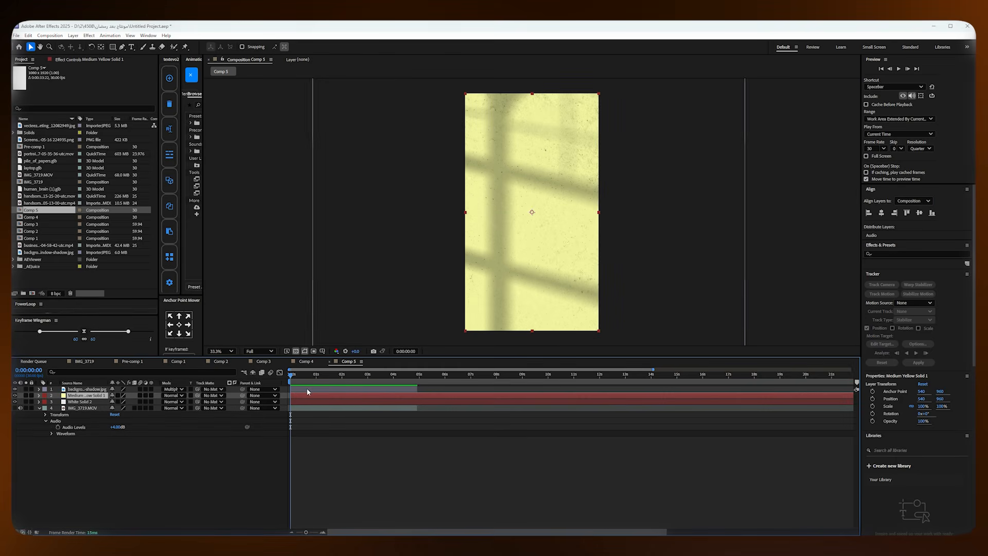
Step: Toggle the window-shadow image's visibility off and on over the yellow solid, and delete the yellow solid
{"action": "left_click", "coordinate": [302, 389]}
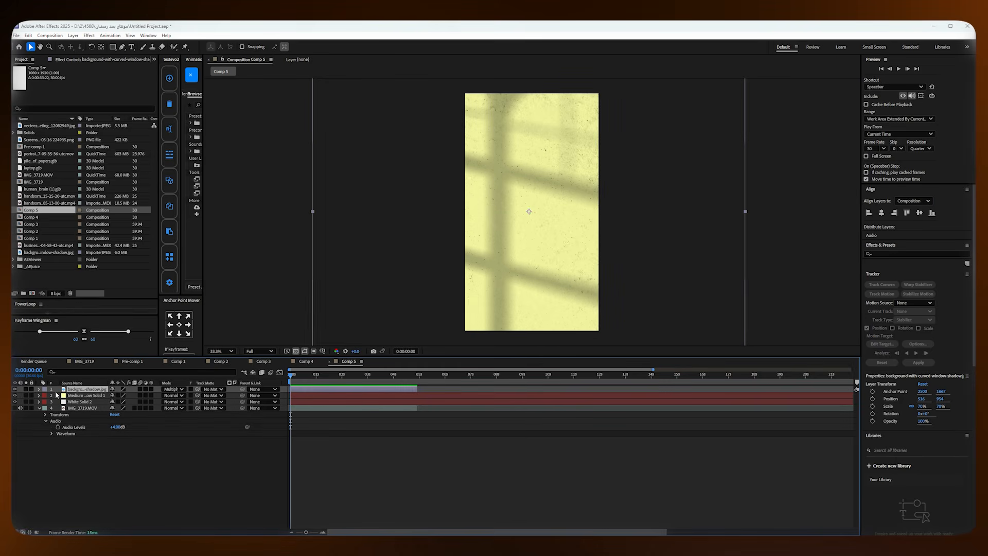
{"action": "left_click", "coordinate": [15, 389]}
{"action": "left_click", "coordinate": [15, 389]}
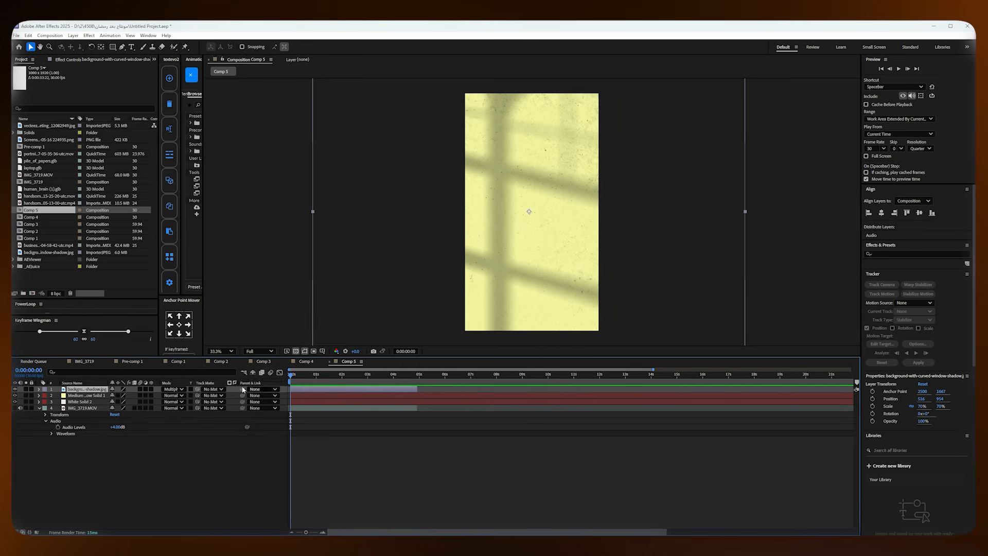
{"action": "left_click", "coordinate": [335, 395]}
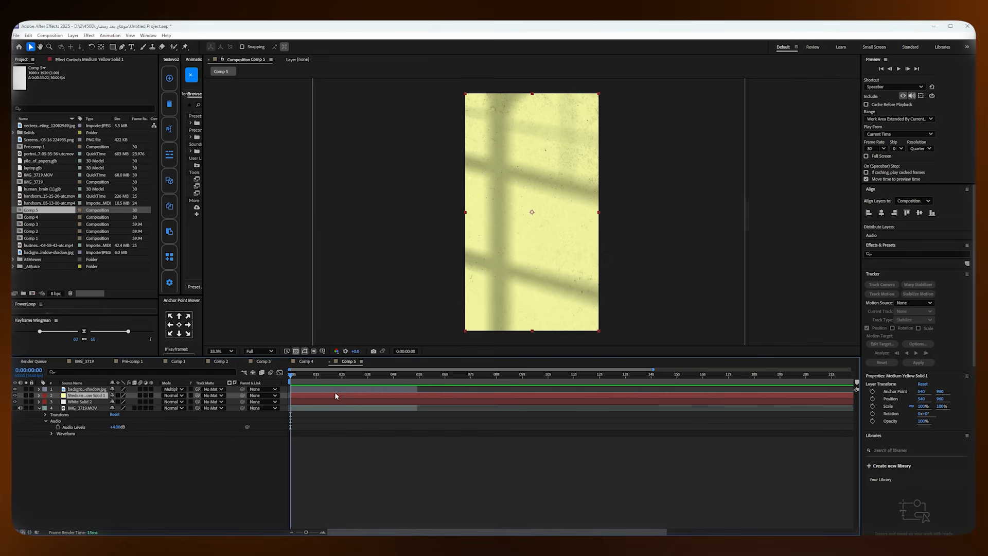
{"action": "key", "text": "Delete"}
Step: Lower the window-shadow image's opacity to about 58% and return the playhead to the start of Comp 5
{"action": "left_click", "coordinate": [374, 388]}
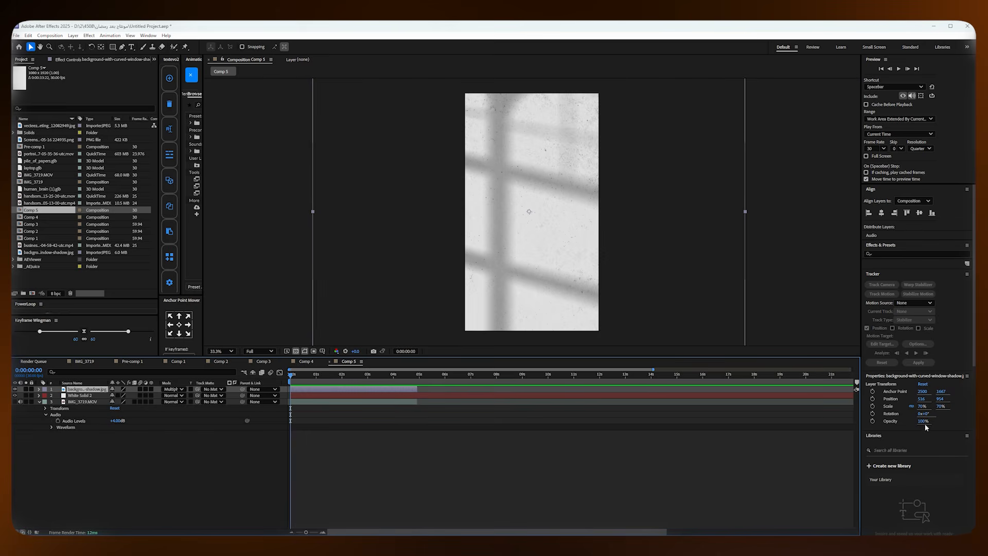
{"action": "left_click_drag", "start_coordinate": [923, 422], "coordinate": [907, 419]}
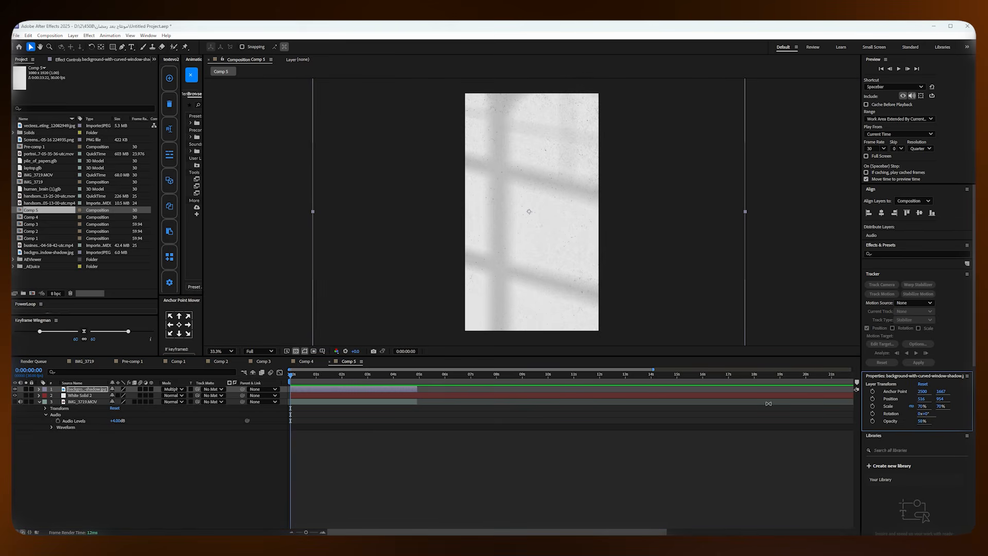
{"action": "left_click", "coordinate": [427, 443]}
{"action": "left_click", "coordinate": [294, 380]}
{"action": "left_click_drag", "start_coordinate": [294, 380], "coordinate": [275, 383]}
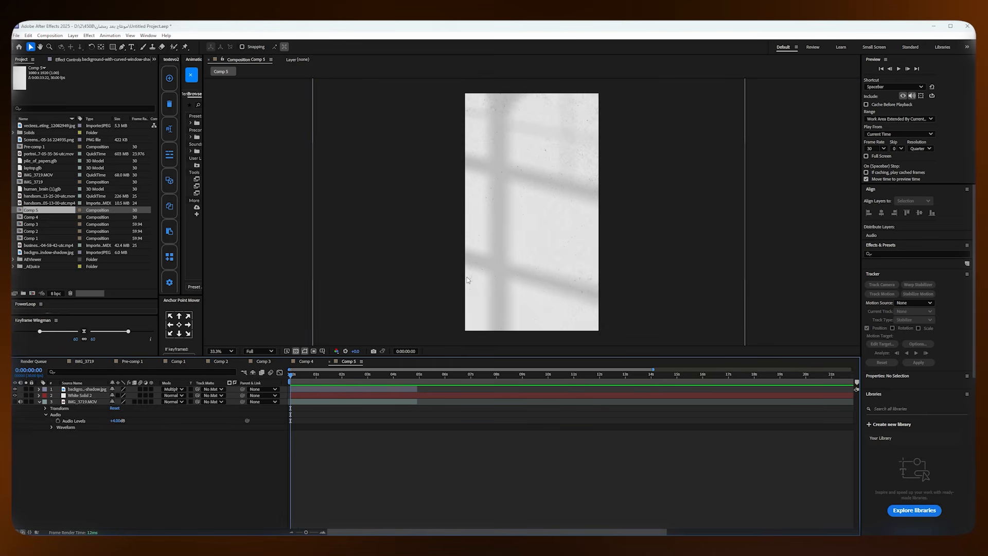
Step: Review the laptop scene in Comp 4 at about frame 22
{"action": "left_click", "coordinate": [307, 361]}
{"action": "mouse_move", "coordinate": [301, 376]}
{"action": "left_mouse_down"}
{"action": "mouse_move", "coordinate": [357, 378]}
{"action": "mouse_move", "coordinate": [308, 374]}
{"action": "left_mouse_up"}
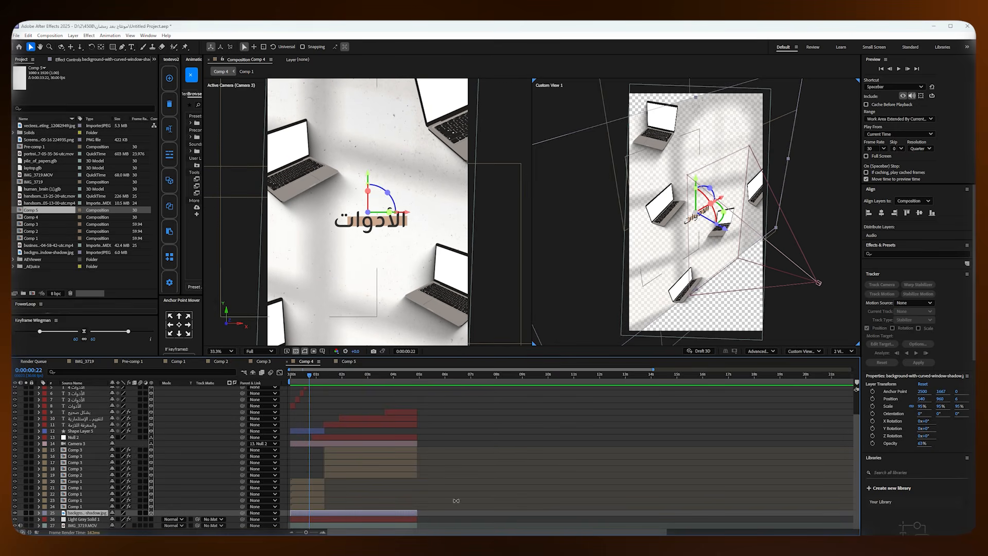
Step: Switch to the browser and search Sketchfab's 3D models for "laptop"
{"action": "mouse_move", "coordinate": [670, 533]}
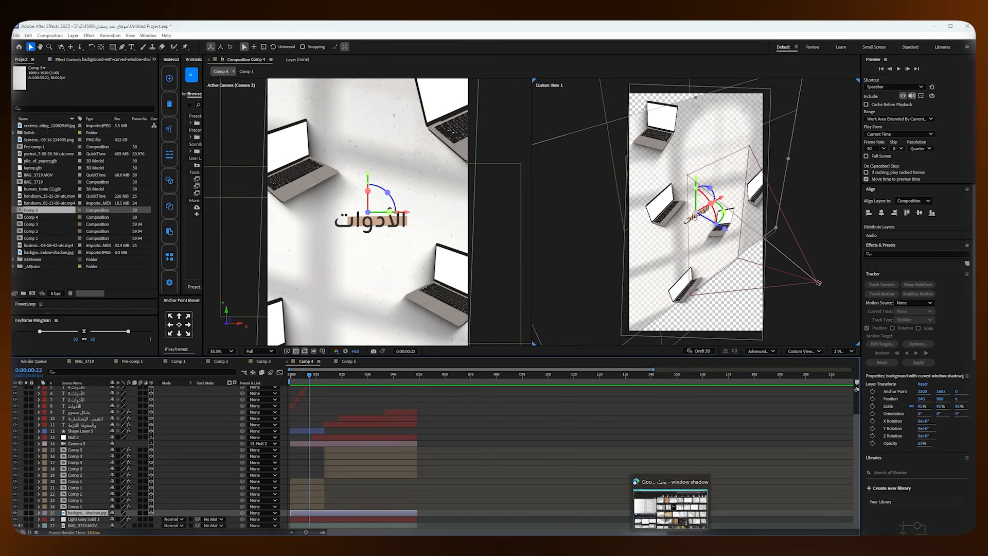
{"action": "left_click", "coordinate": [671, 510]}
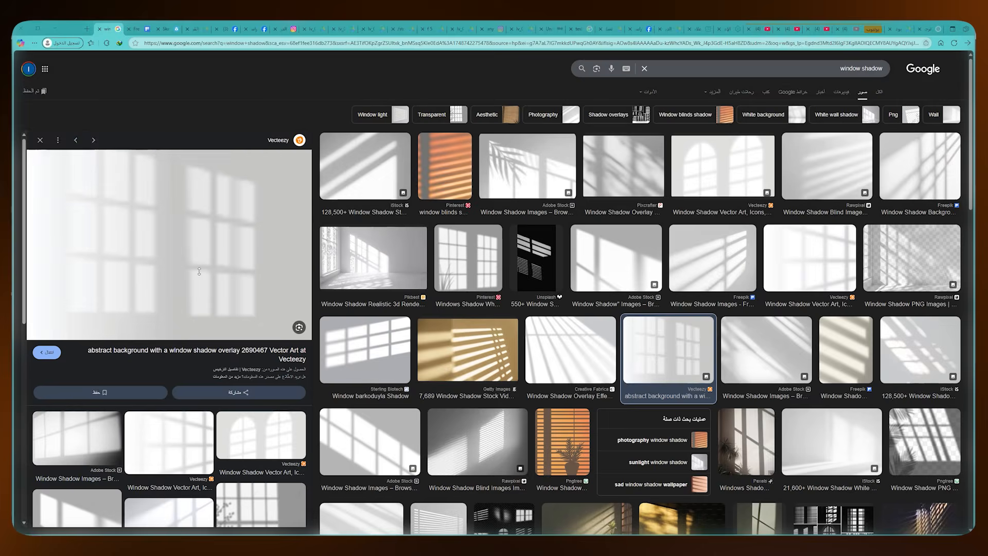
{"action": "left_click", "coordinate": [165, 29]}
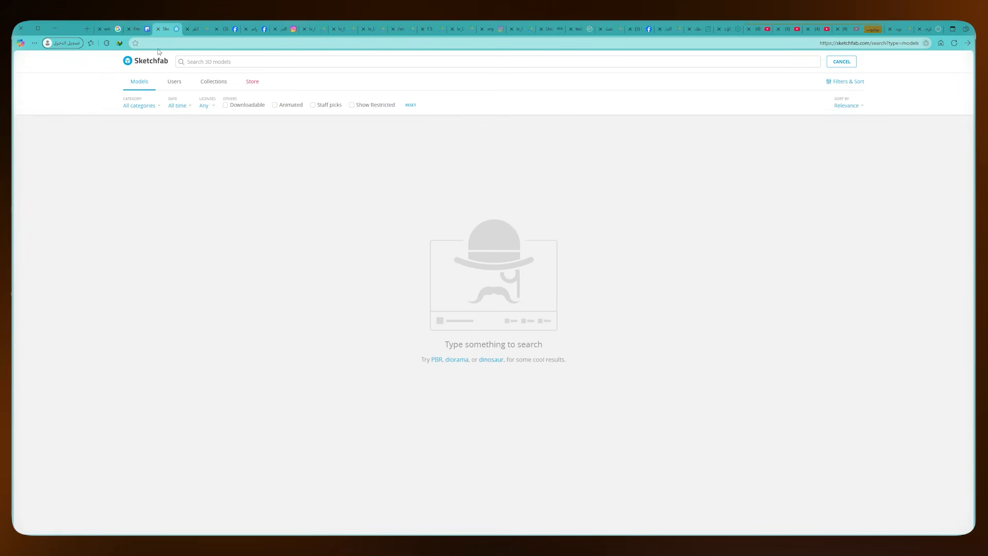
{"action": "left_click", "coordinate": [835, 43]}
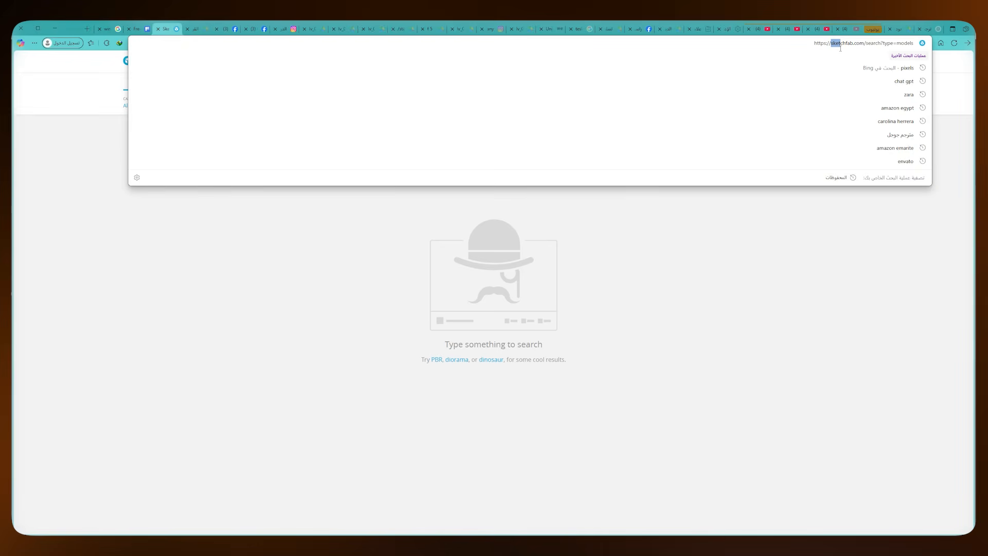
{"action": "left_click_drag", "start_coordinate": [840, 49], "coordinate": [854, 46]}
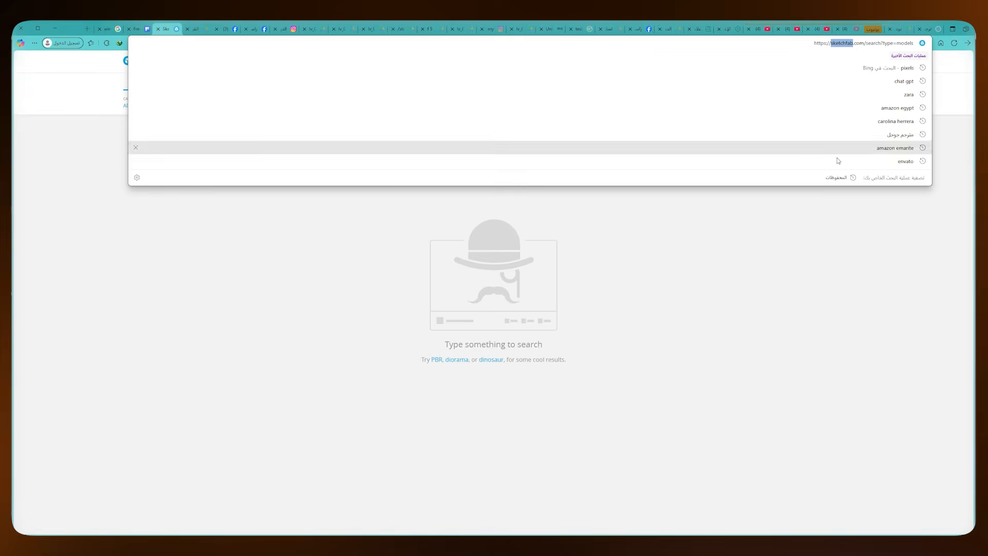
{"action": "left_click", "coordinate": [849, 193]}
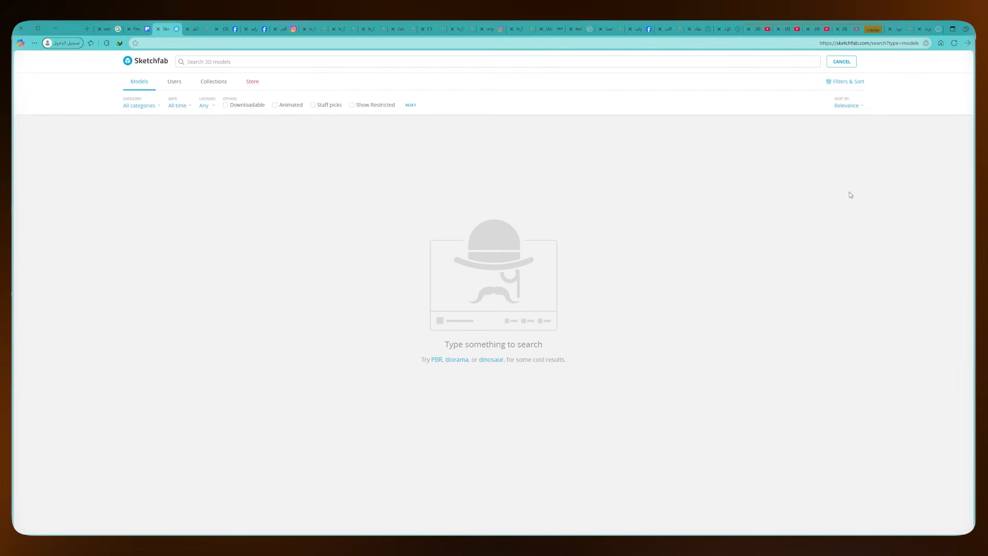
{"action": "left_click", "coordinate": [576, 60]}
{"action": "type", "text": "laptop"}
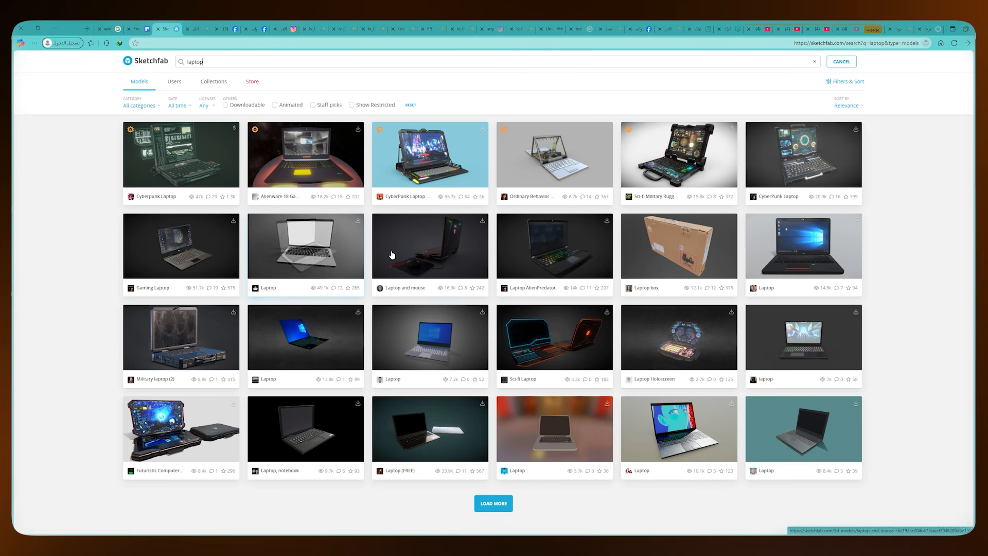
Step: Download the free white-screen Laptop model in GLB format with 1k textures and save the file
{"action": "left_click", "coordinate": [357, 221]}
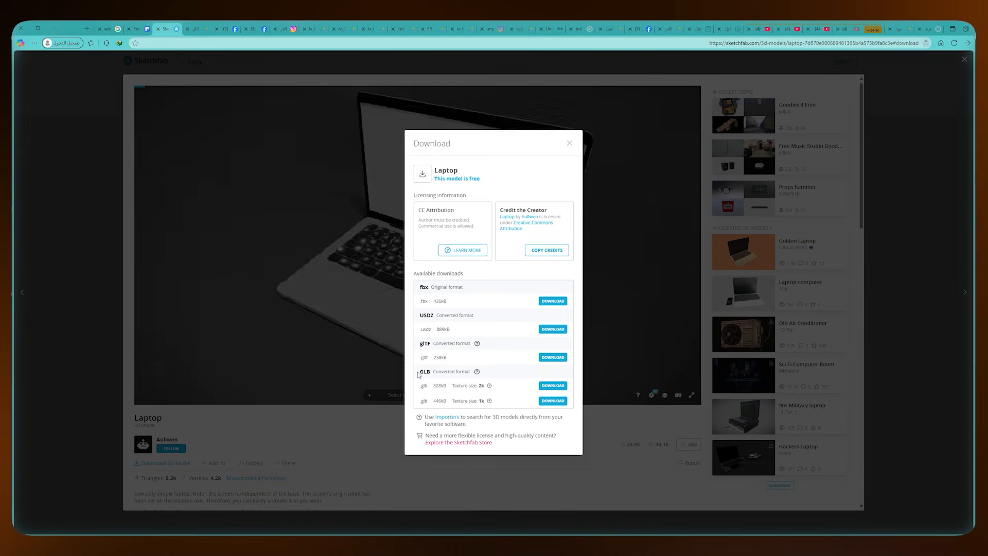
{"action": "double_click", "coordinate": [434, 372]}
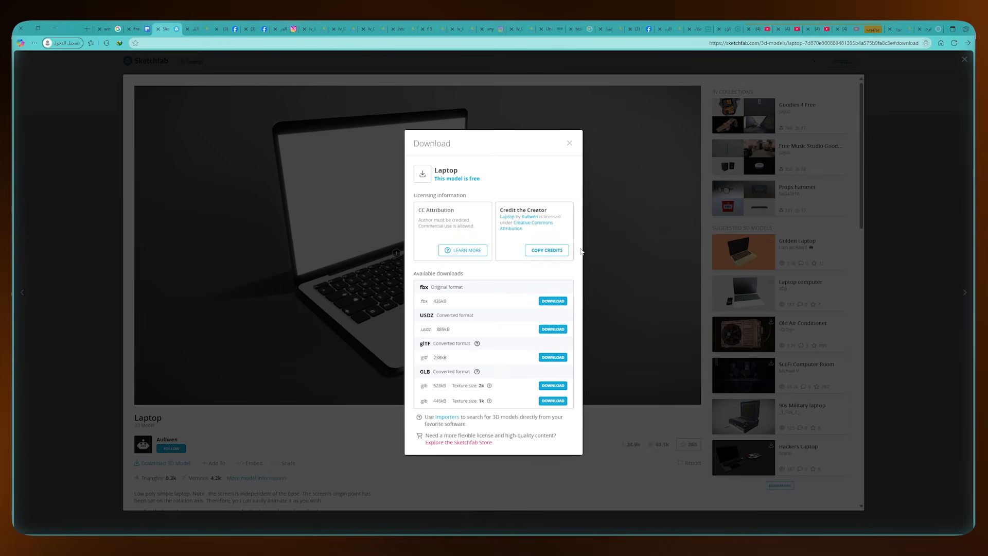
{"action": "left_click", "coordinate": [553, 401]}
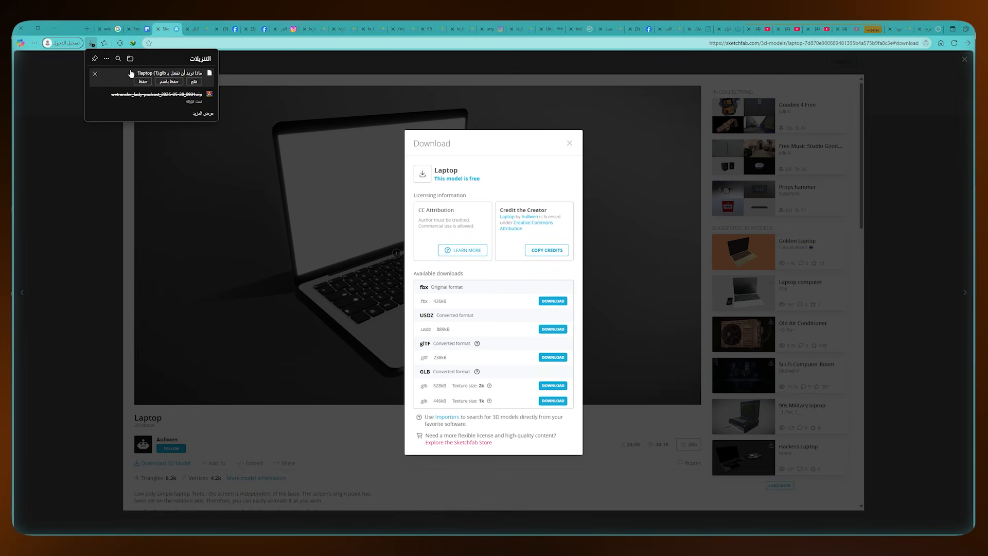
{"action": "left_click", "coordinate": [143, 82]}
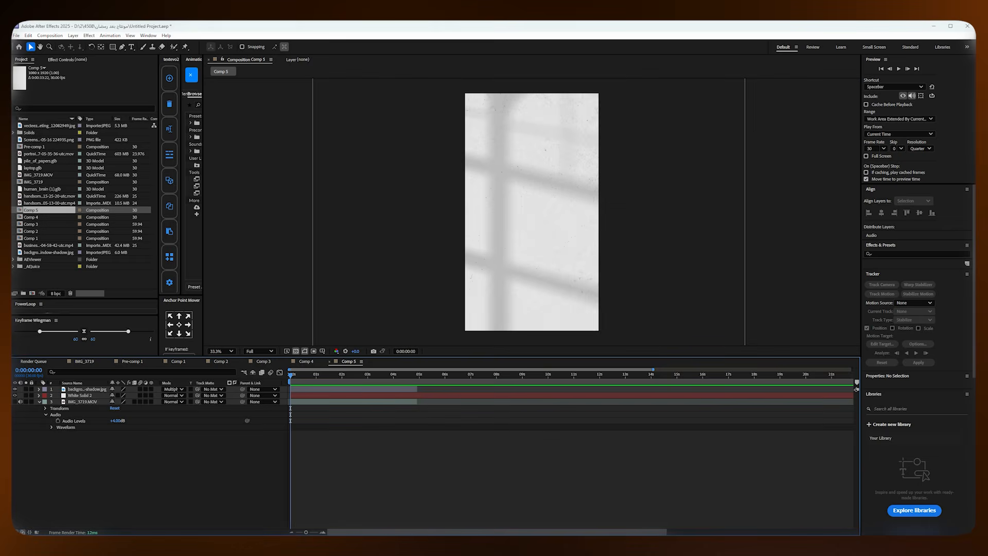
Step: In After Effects, try adding the downloaded laptop (1).glb model directly to Comp 5 at composition size
{"action": "left_click_drag", "start_coordinate": [647, 269], "coordinate": [344, 455]}
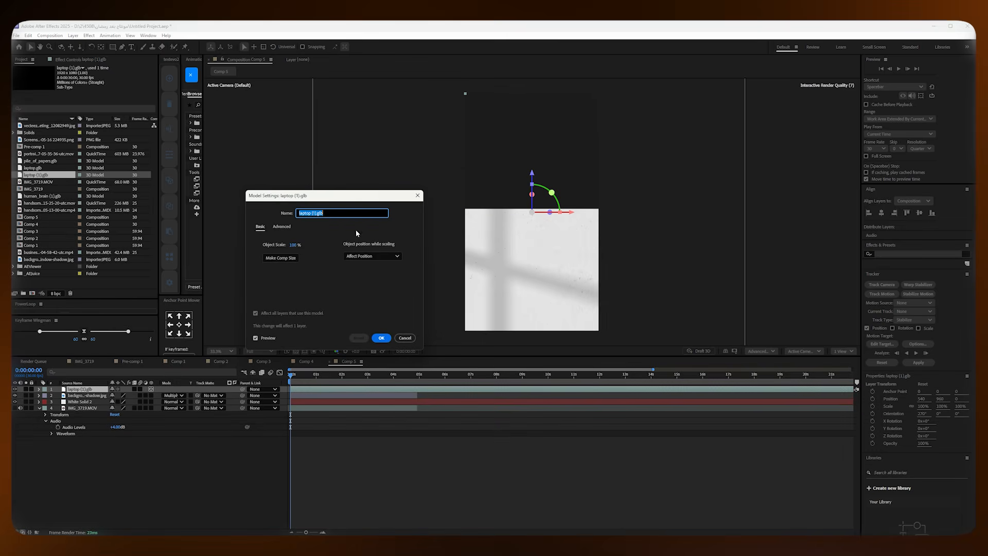
{"action": "left_click_drag", "start_coordinate": [343, 202], "coordinate": [423, 188]}
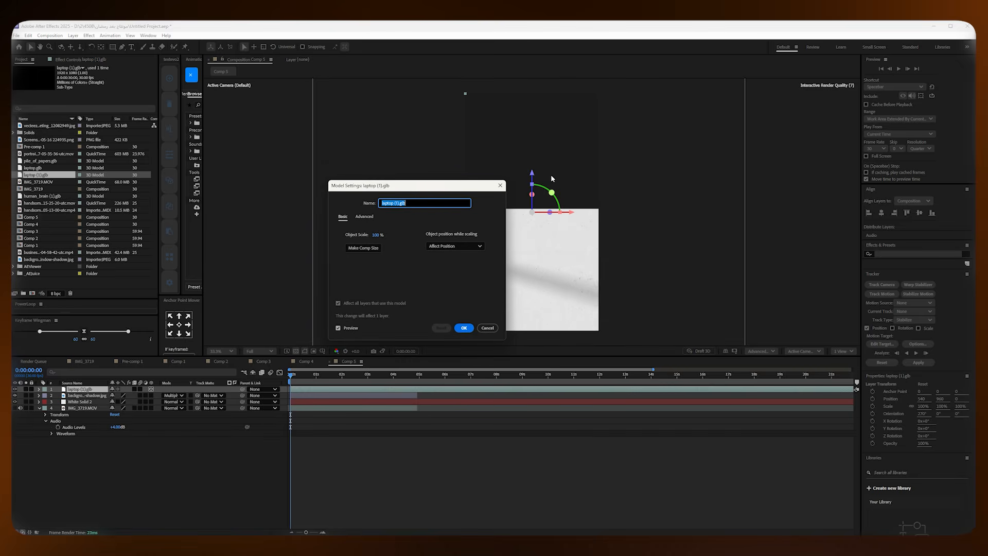
{"action": "left_click", "coordinate": [369, 250]}
{"action": "left_click_drag", "start_coordinate": [454, 189], "coordinate": [375, 206]}
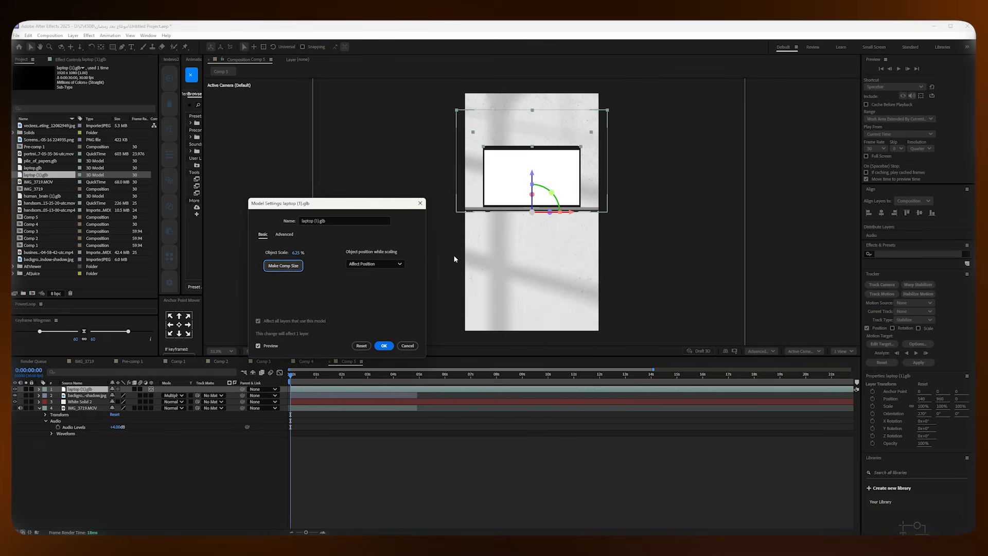
{"action": "left_click", "coordinate": [383, 345]}
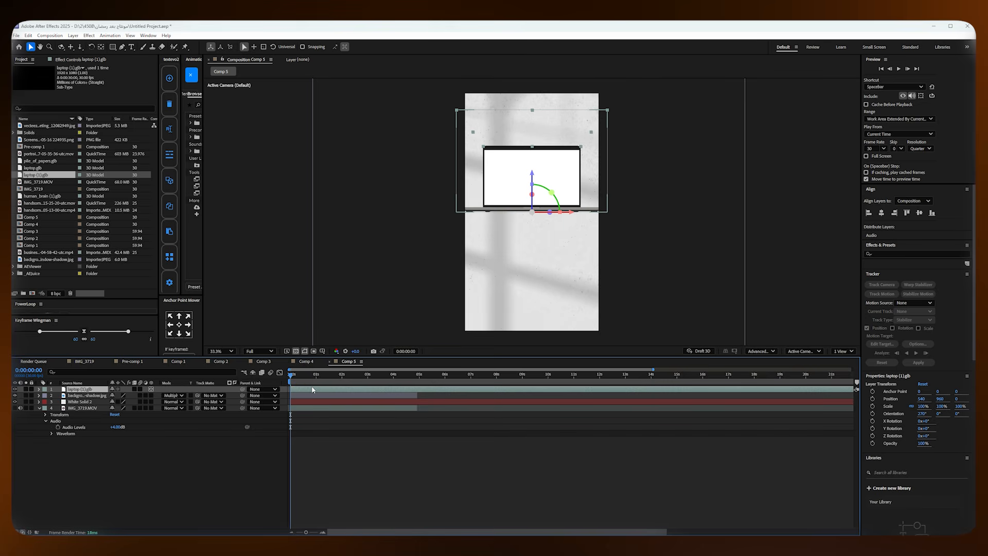
{"action": "key", "text": "ctrl+z"}
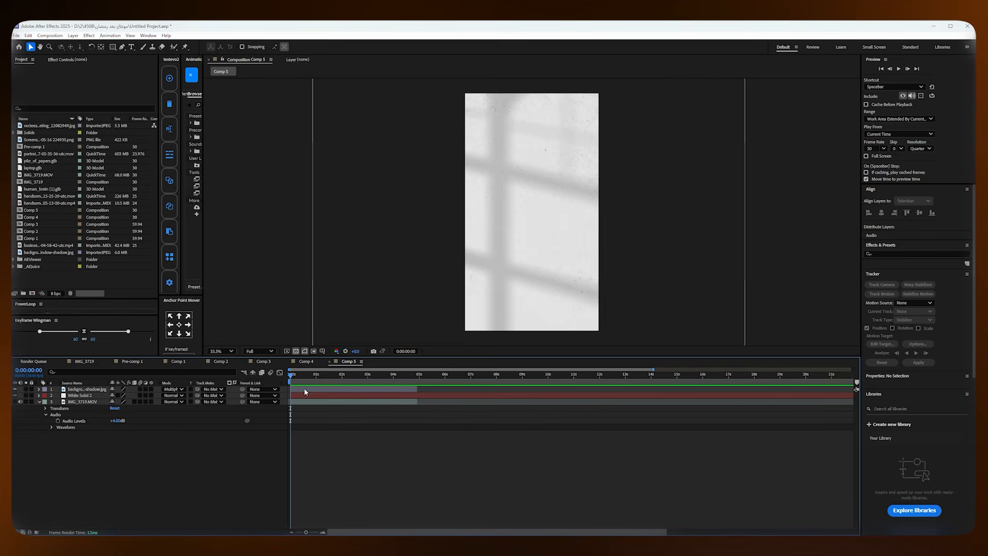
Step: Create a new composition, Comp 6, at 1080x1920, 30 fps, with a duration of 0:00:33:22
{"action": "right_click", "coordinate": [122, 283]}
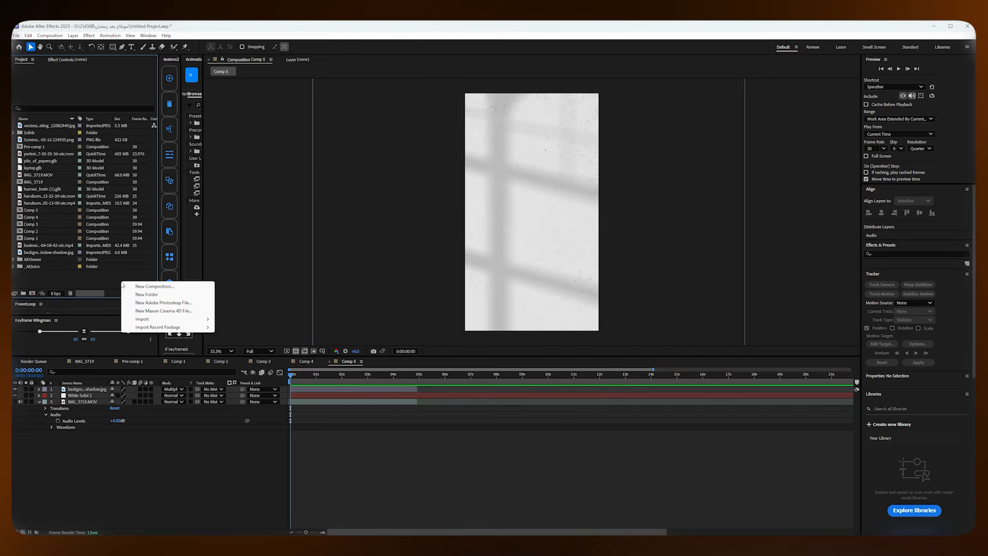
{"action": "right_click", "coordinate": [106, 278]}
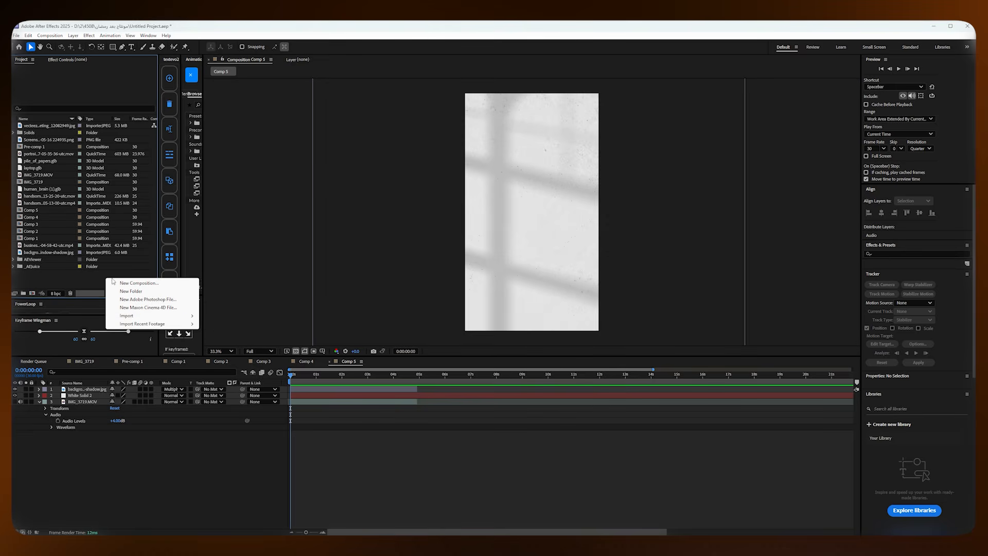
{"action": "left_click", "coordinate": [22, 58]}
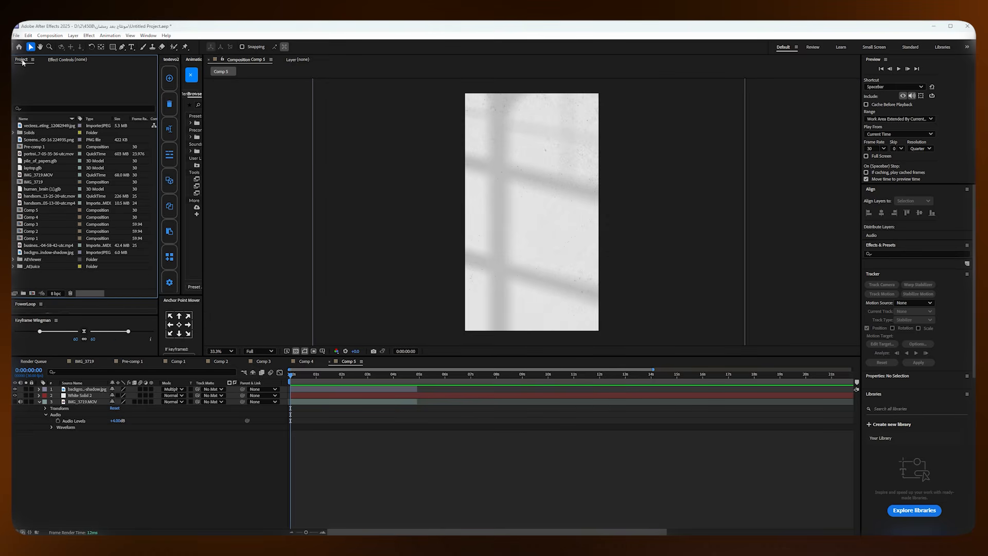
{"action": "right_click", "coordinate": [107, 277]}
{"action": "left_click", "coordinate": [129, 284]}
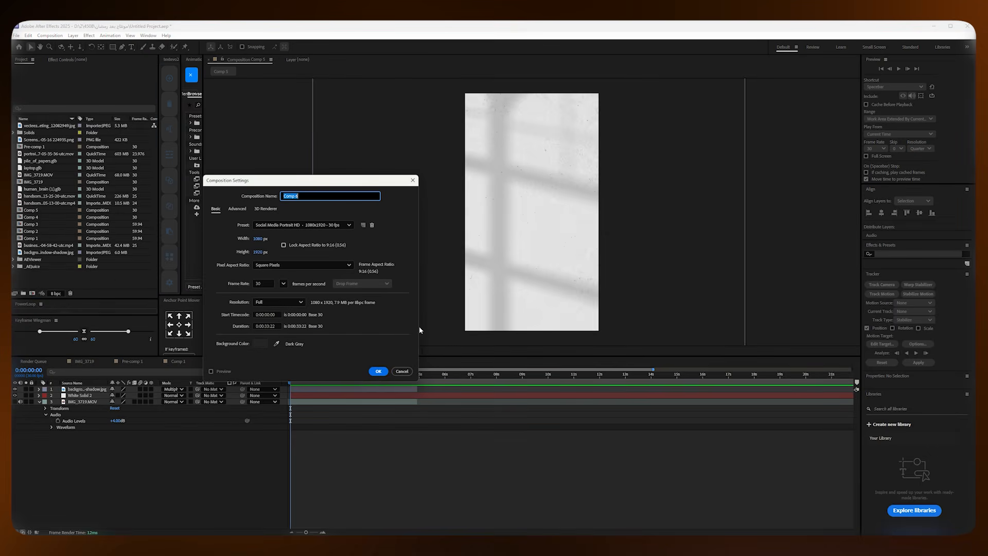
{"action": "left_click", "coordinate": [378, 371]}
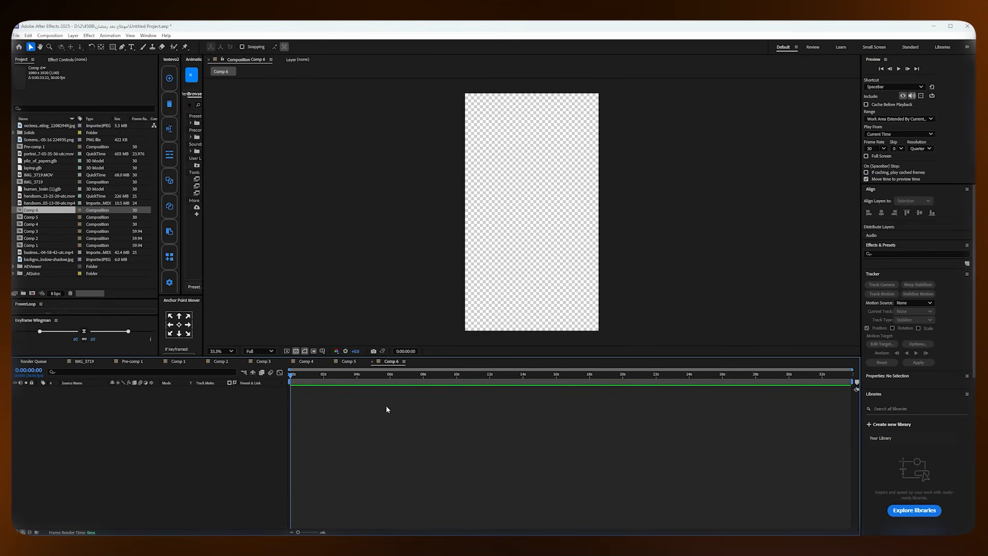
Step: Import laptop (1).glb into Comp 6 and scale the model to composition size
{"action": "left_click_drag", "start_coordinate": [431, 389], "coordinate": [238, 451]}
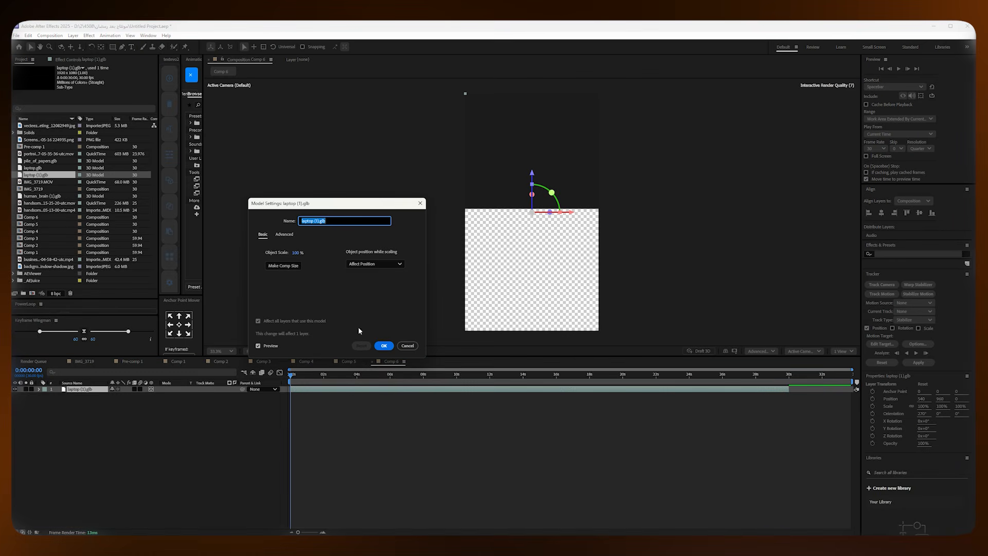
{"action": "left_click", "coordinate": [281, 265]}
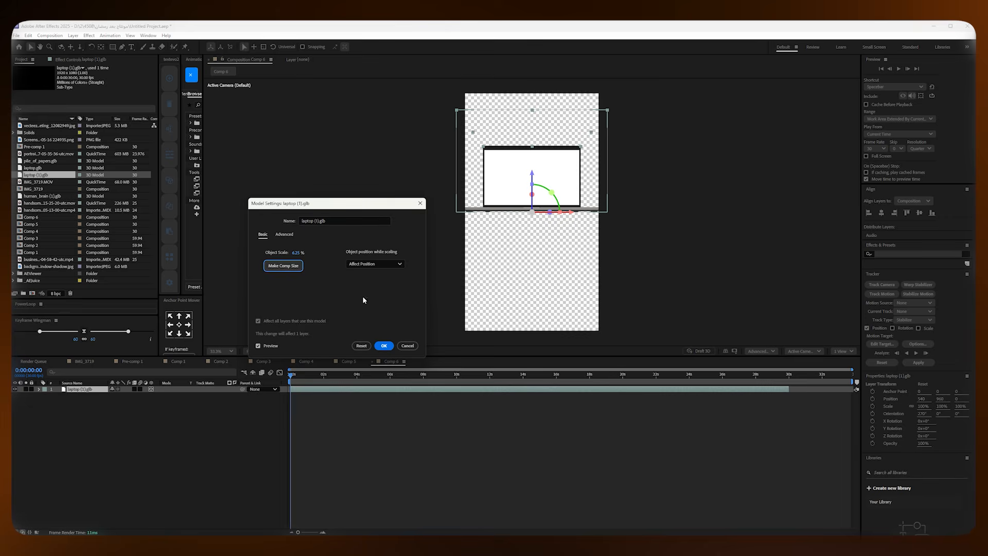
{"action": "left_click", "coordinate": [384, 346]}
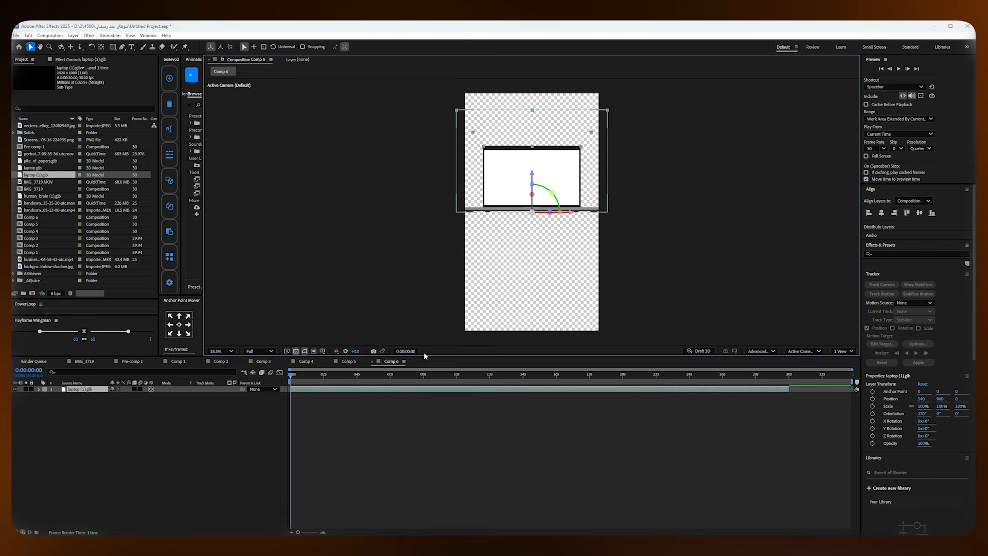
{"action": "left_click_drag", "start_coordinate": [427, 357], "coordinate": [426, 375]}
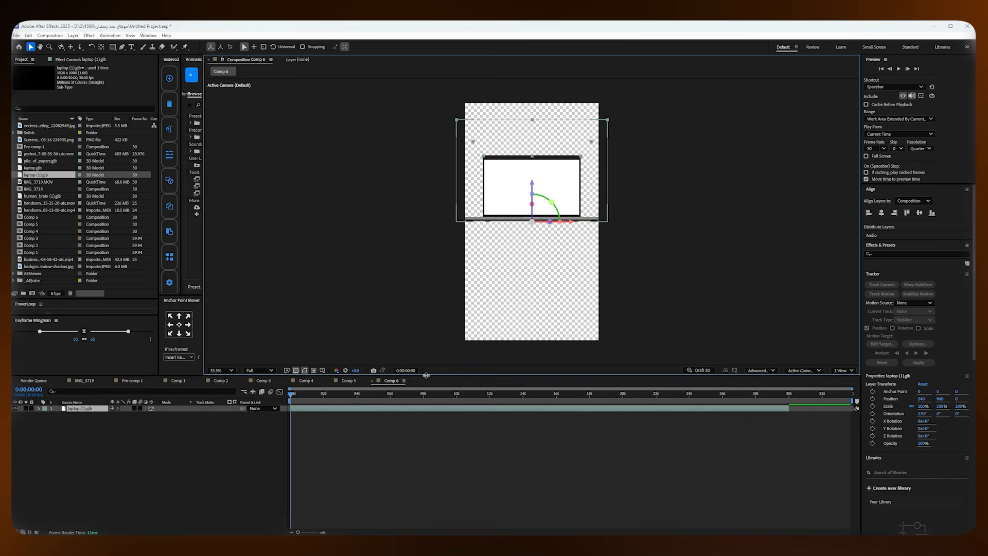
Step: Compare Comp 5 with Comp 6 and examine the 3D renderer choices available for Comp 6
{"action": "left_click", "coordinate": [356, 381]}
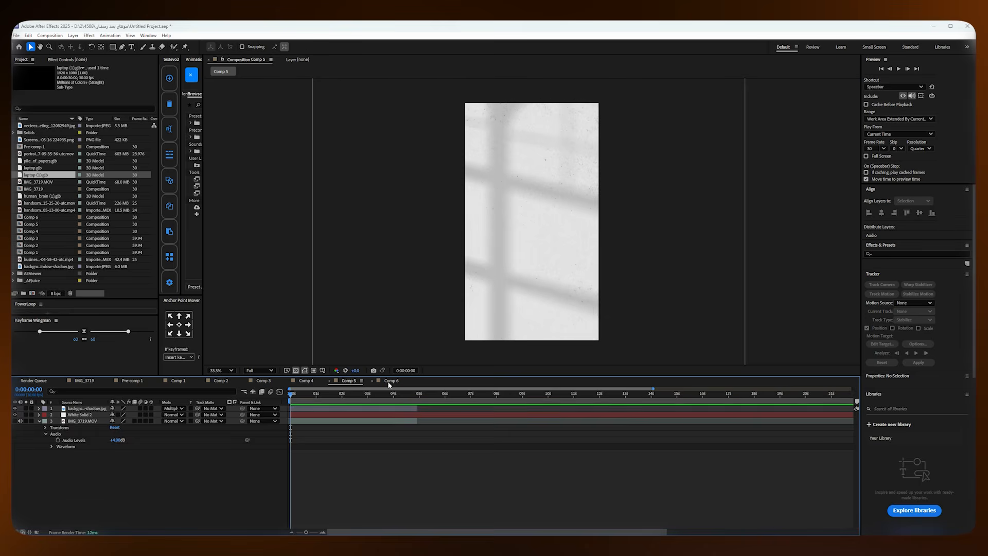
{"action": "left_click", "coordinate": [373, 381]}
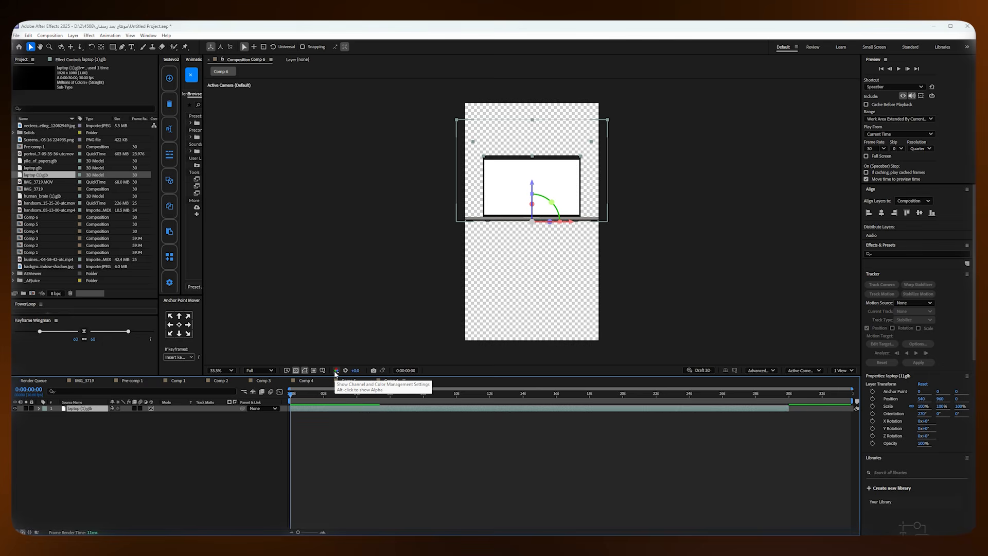
{"action": "left_click", "coordinate": [348, 380]}
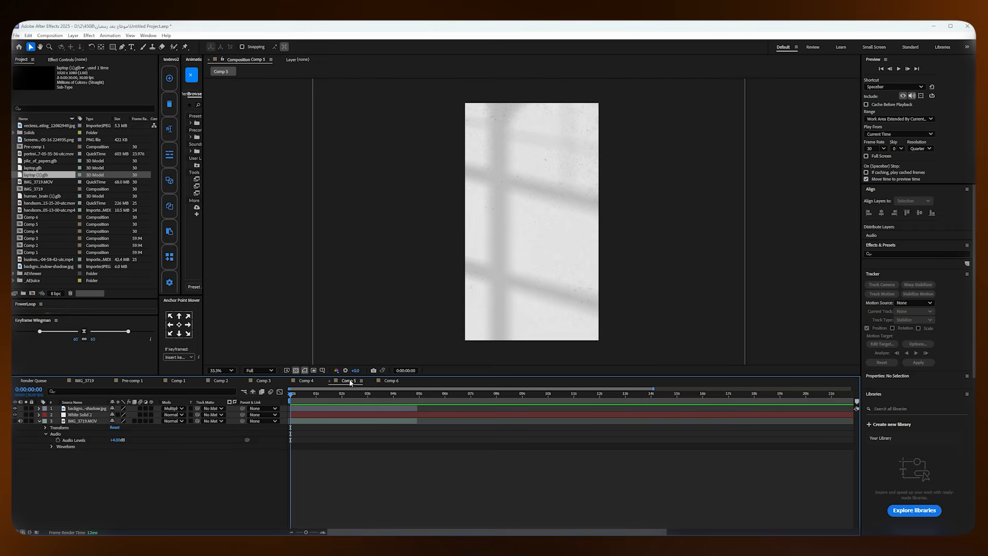
{"action": "left_click", "coordinate": [389, 380]}
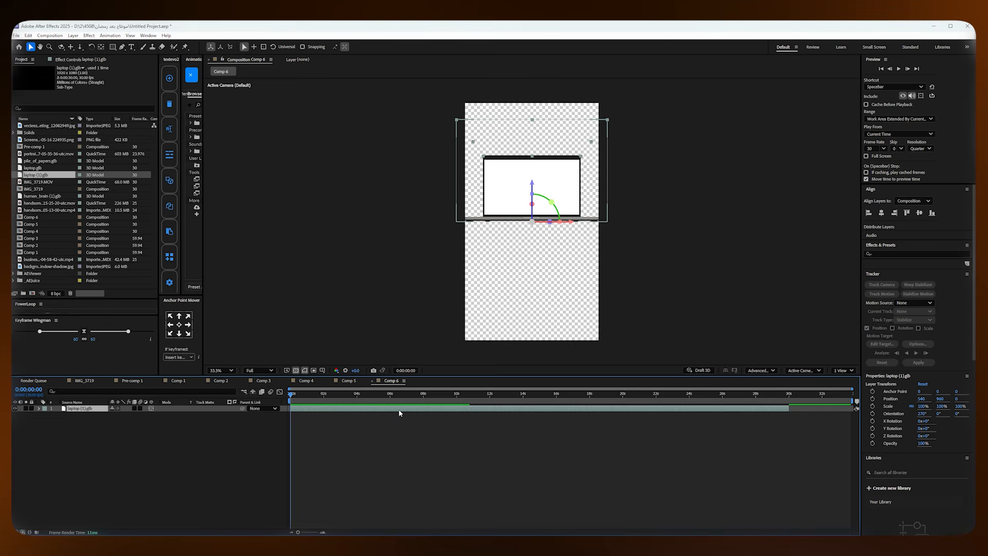
{"action": "left_click", "coordinate": [763, 371]}
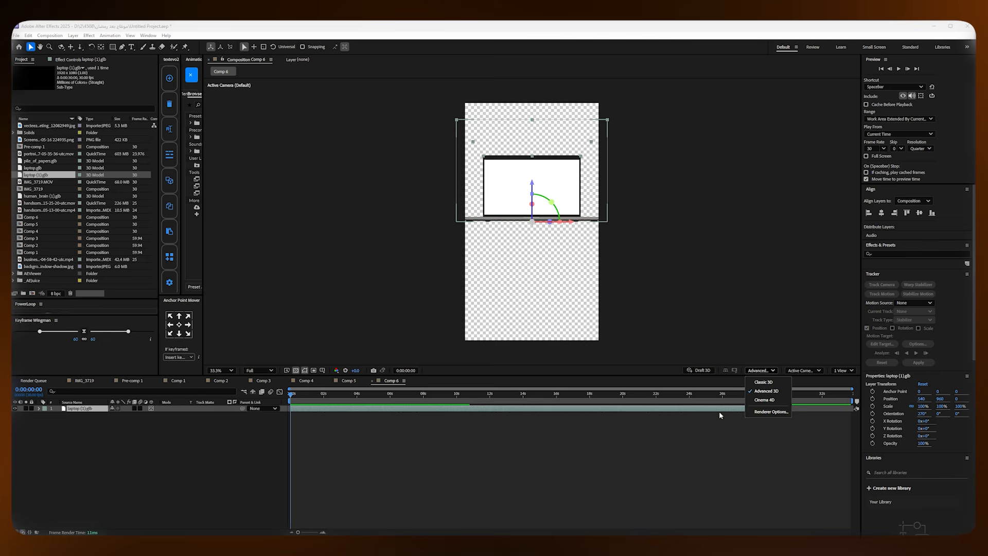
{"action": "left_click", "coordinate": [687, 408]}
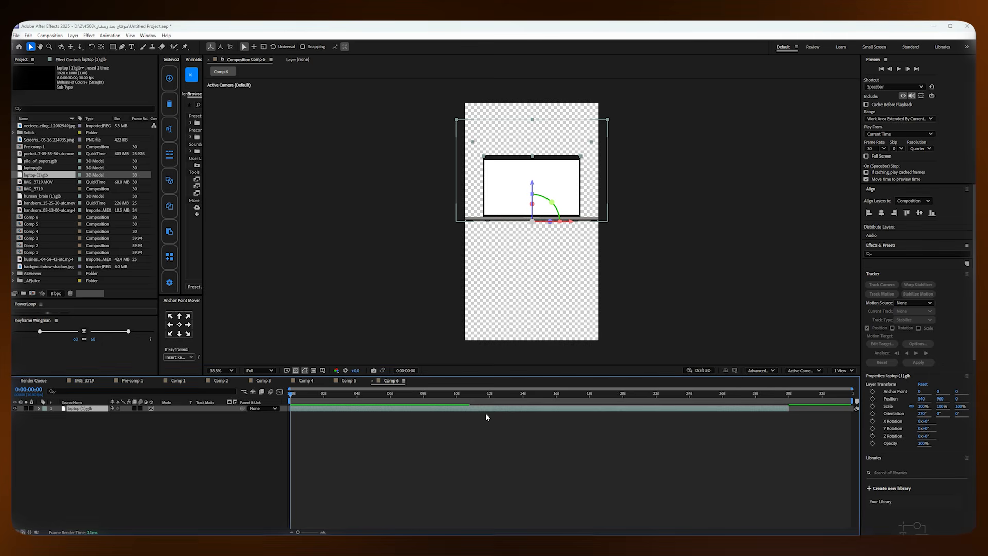
{"action": "left_click", "coordinate": [350, 382]}
{"action": "left_click", "coordinate": [392, 381]}
Step: Enlarge Comp 6's preview area and split it into two views
{"action": "left_click_drag", "start_coordinate": [428, 376], "coordinate": [428, 410]}
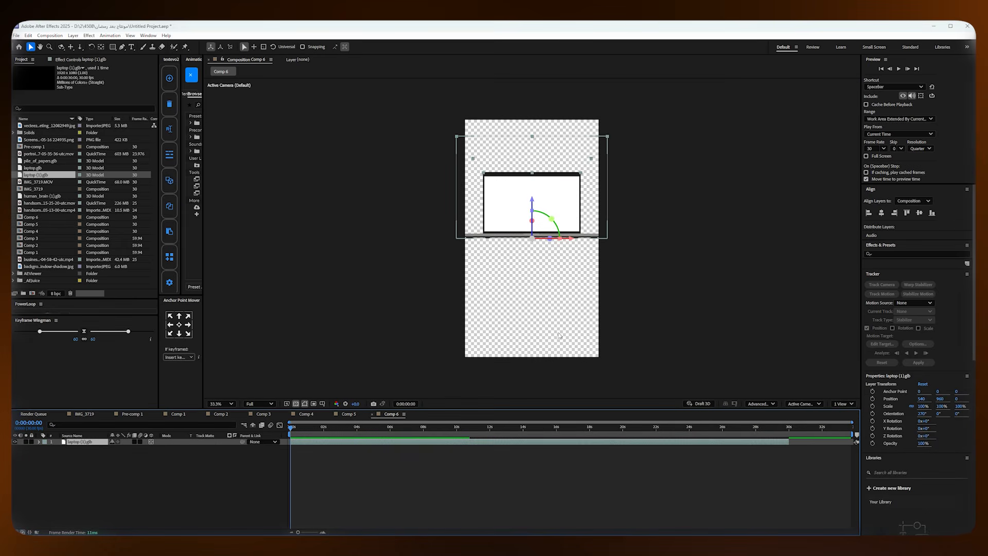
{"action": "left_click", "coordinate": [845, 404]}
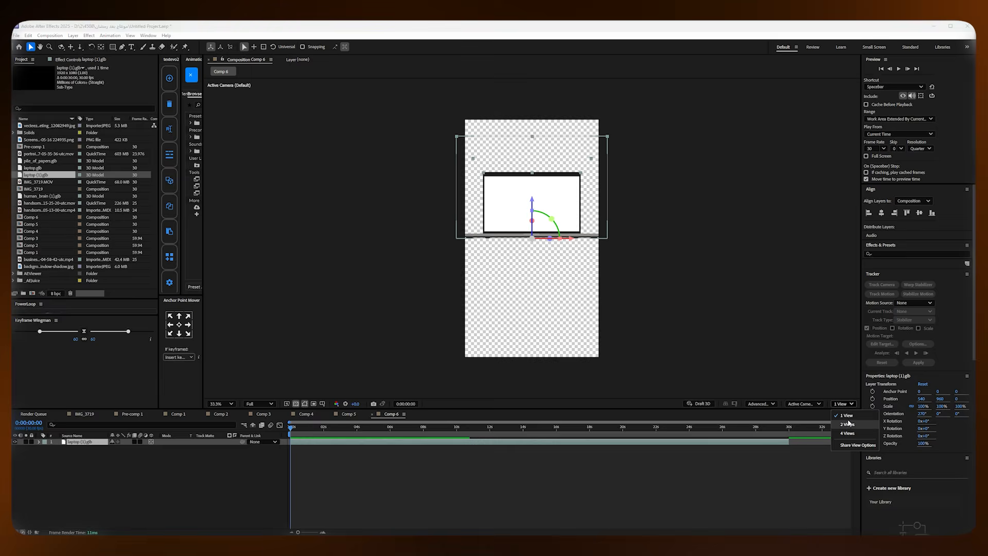
{"action": "left_click", "coordinate": [850, 424]}
Step: Reposition the laptop in depth to a Z position of about 286.8, undoing stray moves
{"action": "left_click_drag", "start_coordinate": [672, 227], "coordinate": [642, 175]}
{"action": "key", "text": "ctrl+z"}
{"action": "key", "text": "ctrl+z"}
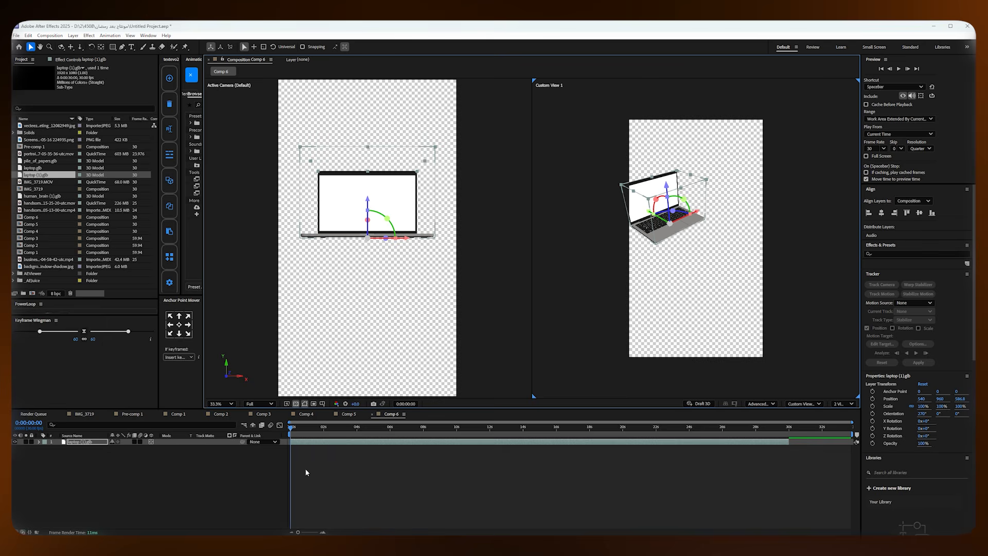
Step: Reveal the laptop's transform properties and move the model down and back to a position of about 540, 1595.2, 1699.8
{"action": "left_click", "coordinate": [39, 442]}
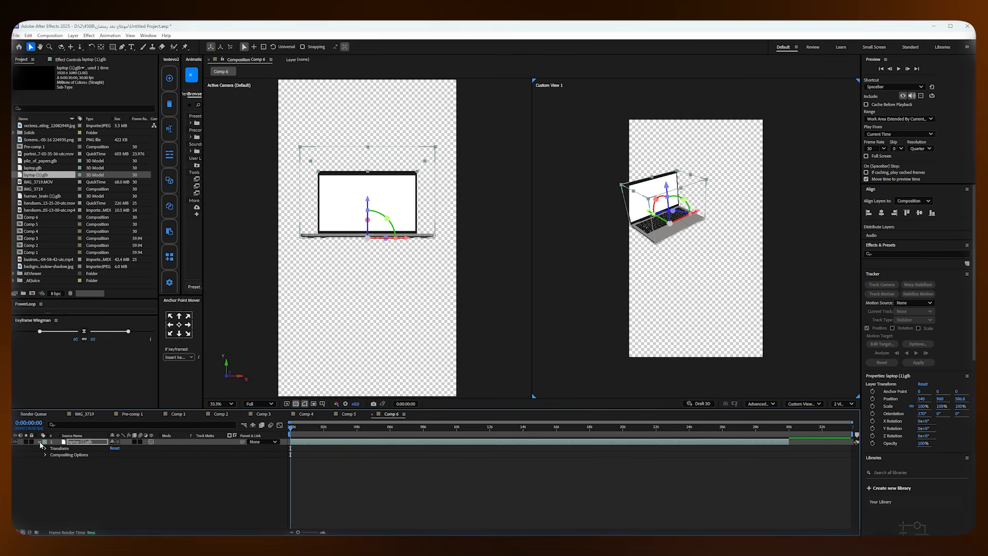
{"action": "left_click", "coordinate": [45, 448]}
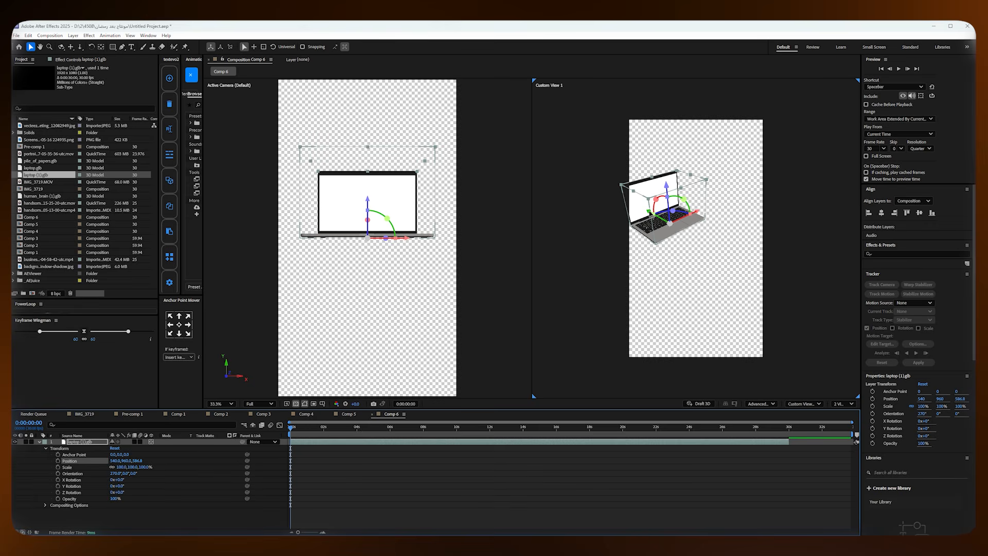
{"action": "left_click_drag", "start_coordinate": [667, 185], "coordinate": [621, 221]}
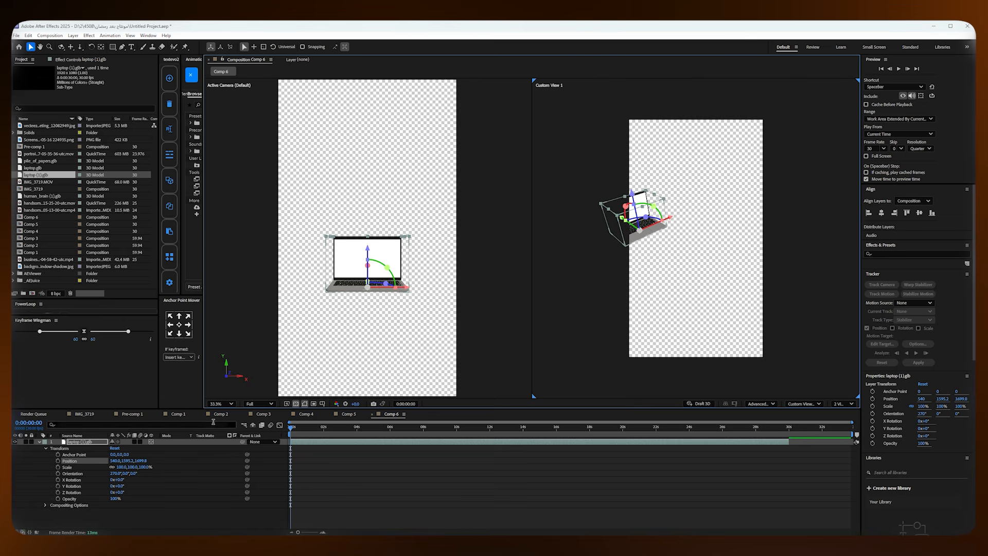
Step: Match Comp 4's angled laptops by orienting the model to about 301.6°, 358.4°, 329.5° and positioning it at about 550.2, 1290.2, 1512.4
{"action": "left_click", "coordinate": [306, 414]}
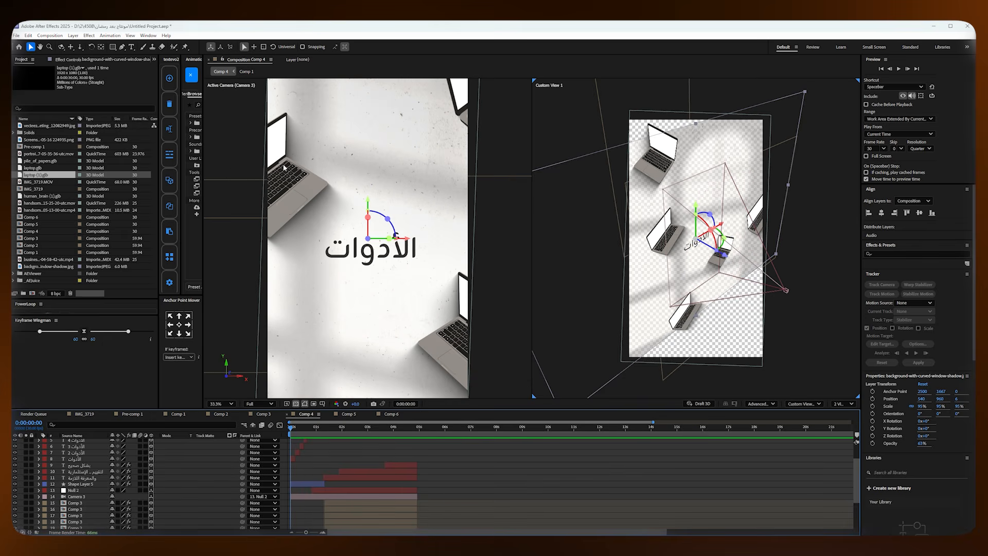
{"action": "left_click", "coordinate": [390, 415]}
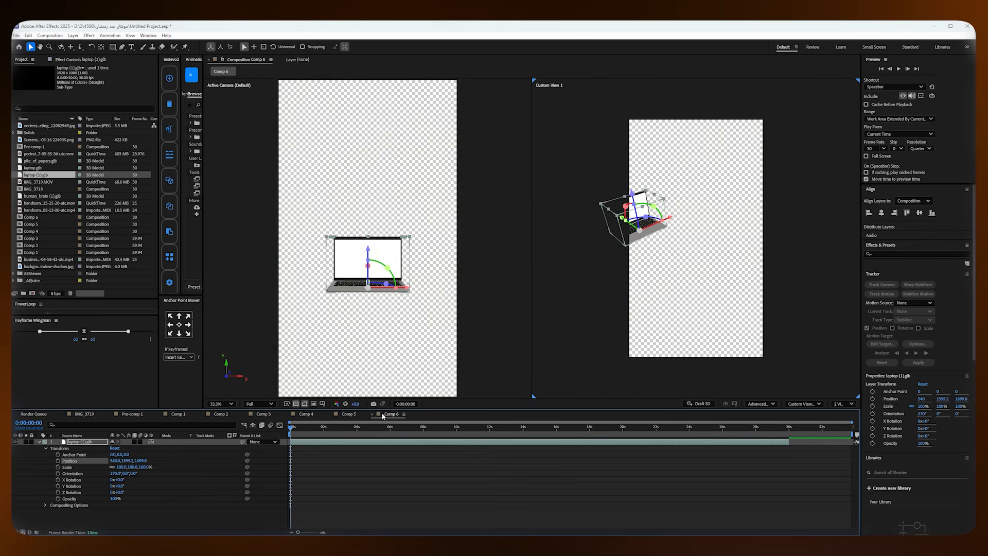
{"action": "mouse_move", "coordinate": [368, 265]}
{"action": "left_mouse_down"}
{"action": "mouse_move", "coordinate": [368, 280]}
{"action": "mouse_move", "coordinate": [388, 276]}
{"action": "mouse_move", "coordinate": [375, 260]}
{"action": "left_mouse_up"}
{"action": "left_click", "coordinate": [305, 414]}
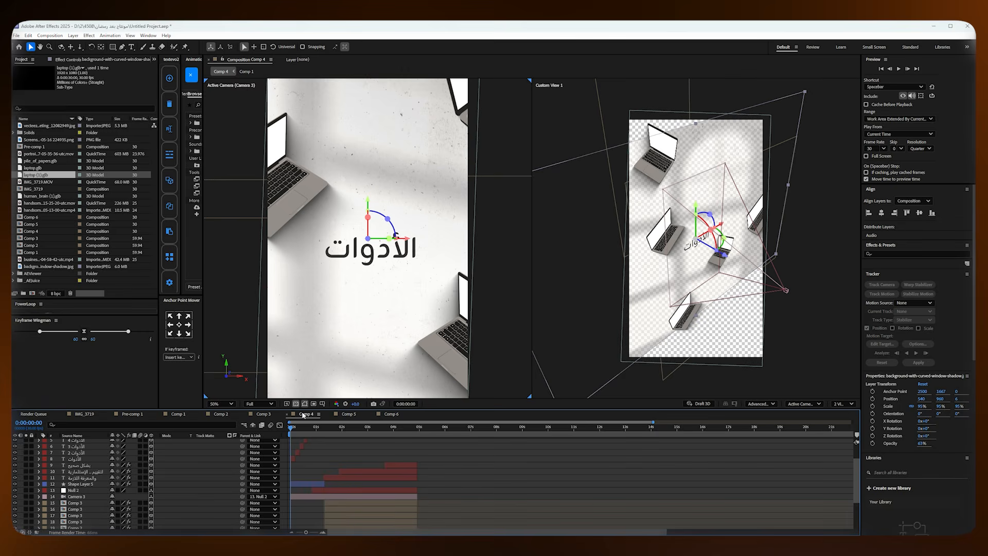
{"action": "left_click", "coordinate": [384, 415]}
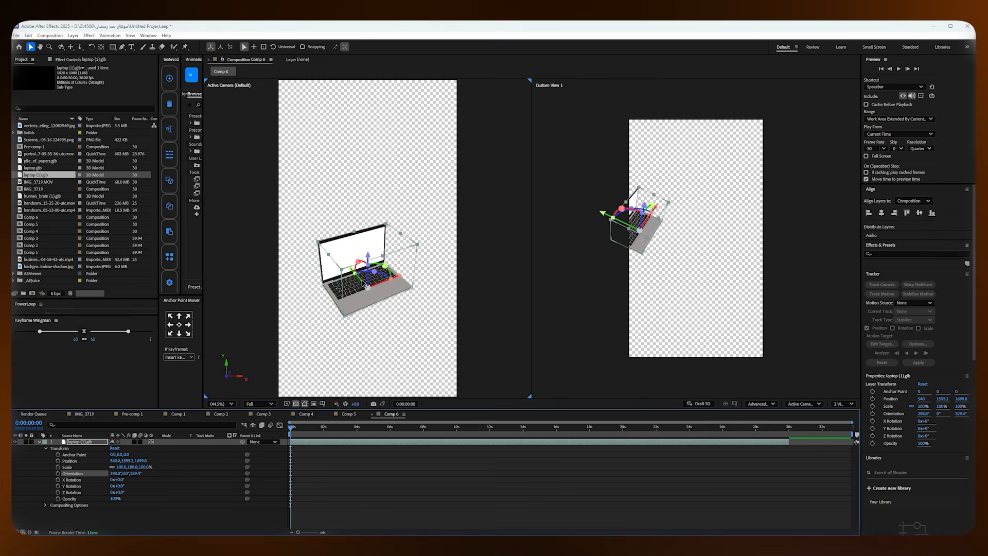
{"action": "left_click_drag", "start_coordinate": [359, 261], "coordinate": [359, 279]}
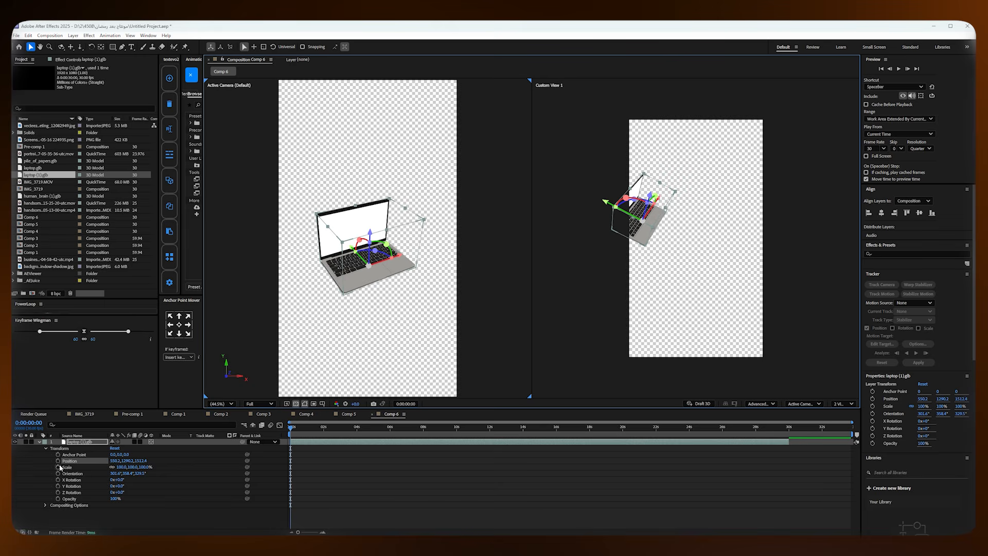
Step: Set starting keyframes for all of the laptop's transform properties at 0:00:00:00
{"action": "left_click_drag", "start_coordinate": [53, 454], "coordinate": [56, 500]}
{"action": "left_click", "coordinate": [58, 454]}
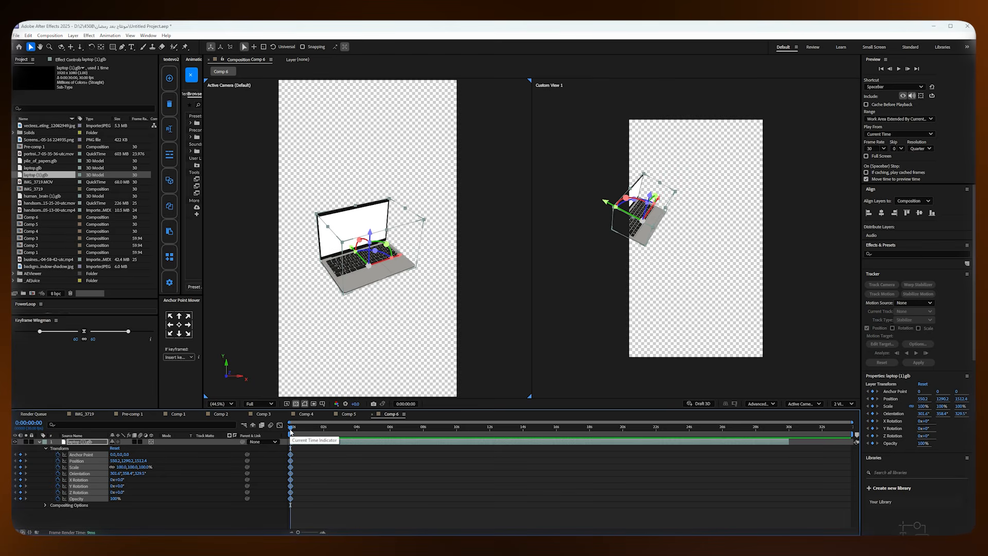
Step: At 0:00:03:15, try orienting the laptop to about 289.2°, 5.6°, 329.9° and keyframing all other transform properties, undoing the extra keyframes
{"action": "left_click_drag", "start_coordinate": [290, 430], "coordinate": [348, 432]}
{"action": "left_click", "coordinate": [355, 449]}
{"action": "left_click", "coordinate": [355, 442]}
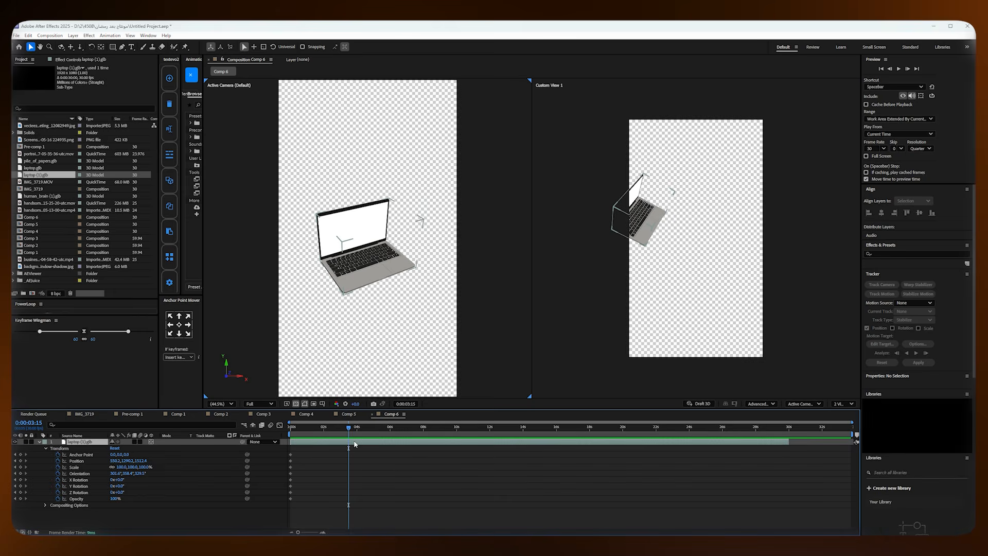
{"action": "left_click_drag", "start_coordinate": [385, 267], "coordinate": [372, 282]}
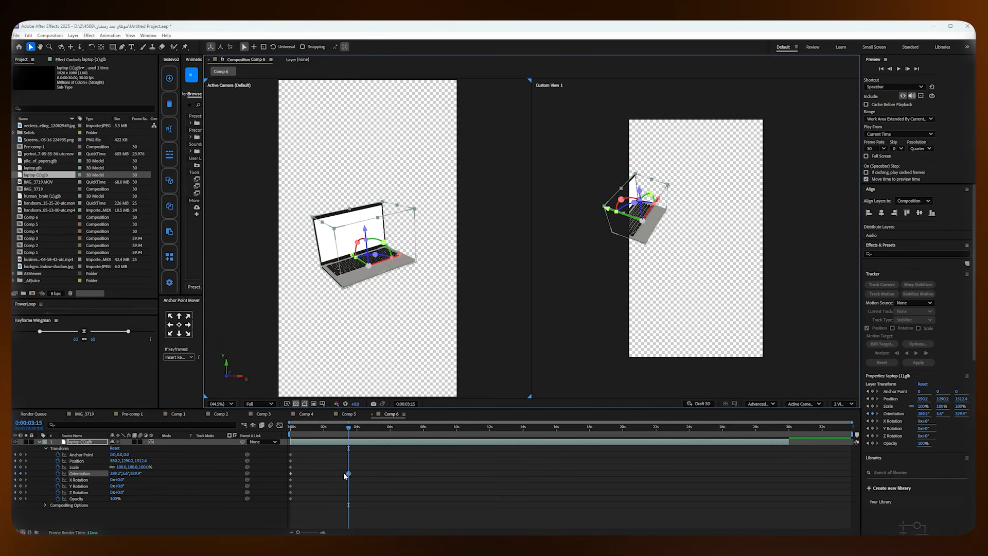
{"action": "left_click_drag", "start_coordinate": [49, 454], "coordinate": [63, 504]}
{"action": "left_click", "coordinate": [21, 460]}
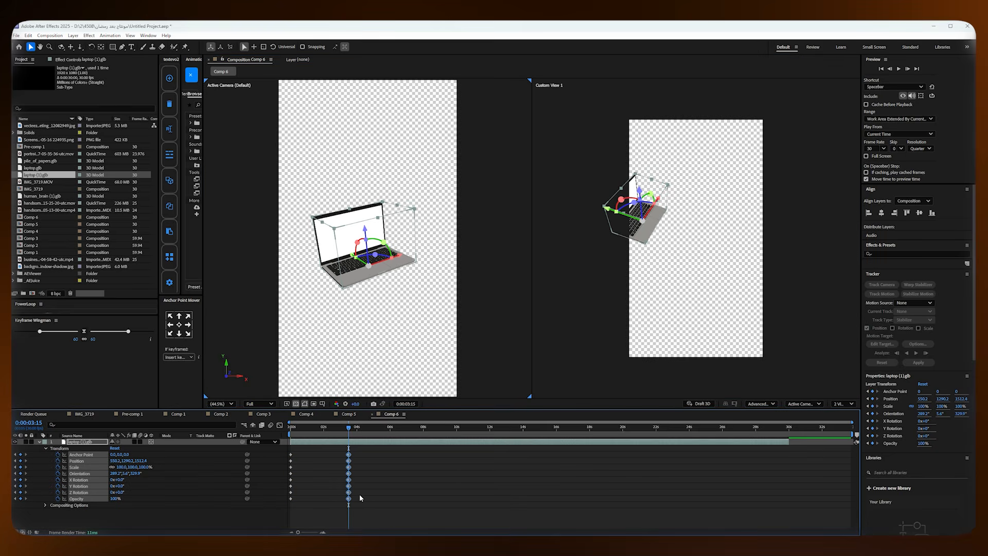
{"action": "key", "text": "ctrl+z"}
Step: Try scaling the laptop to 129% at 0:00:06:17, and undo the scale and second orientation keyframes
{"action": "left_click_drag", "start_coordinate": [353, 429], "coordinate": [399, 428]}
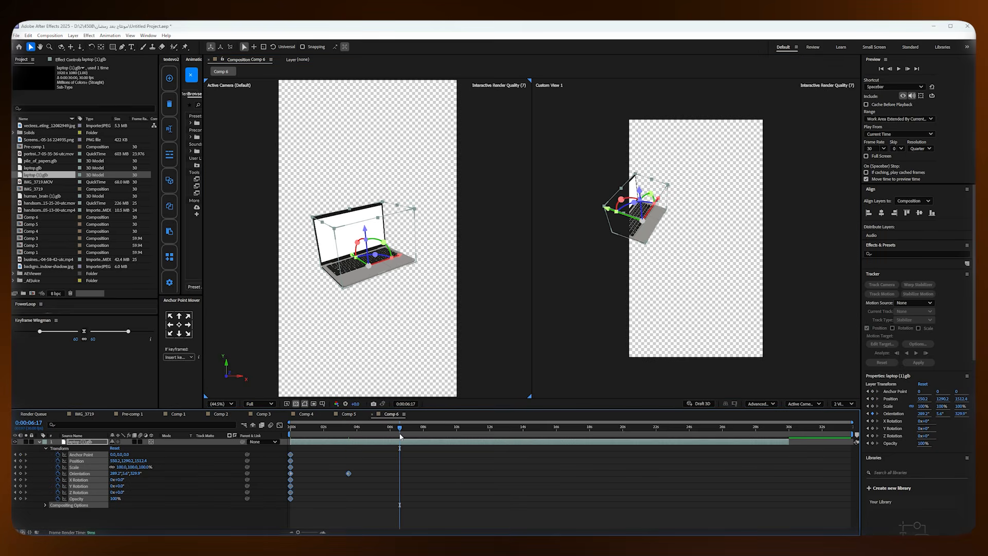
{"action": "left_click", "coordinate": [357, 462]}
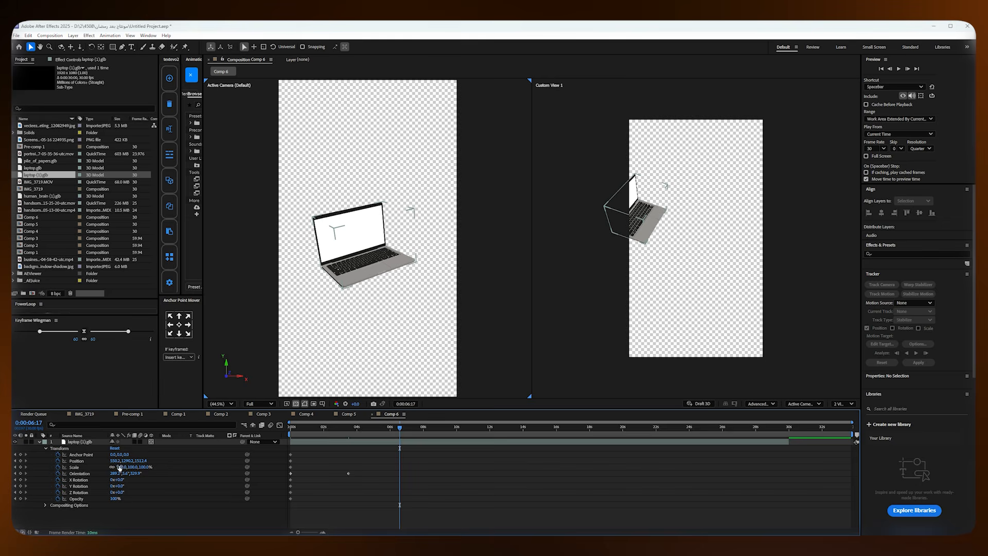
{"action": "left_click_drag", "start_coordinate": [126, 466], "coordinate": [141, 466]}
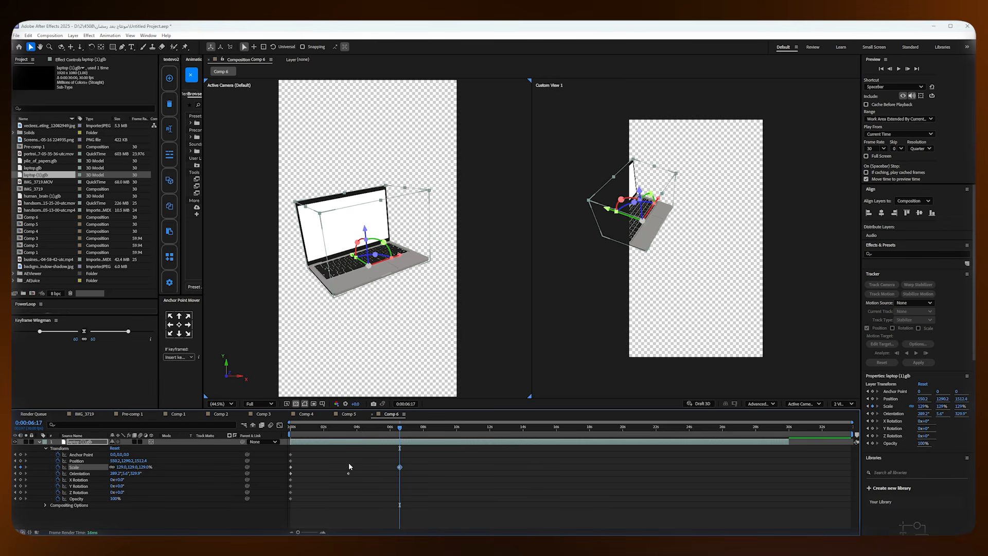
{"action": "left_click", "coordinate": [349, 435]}
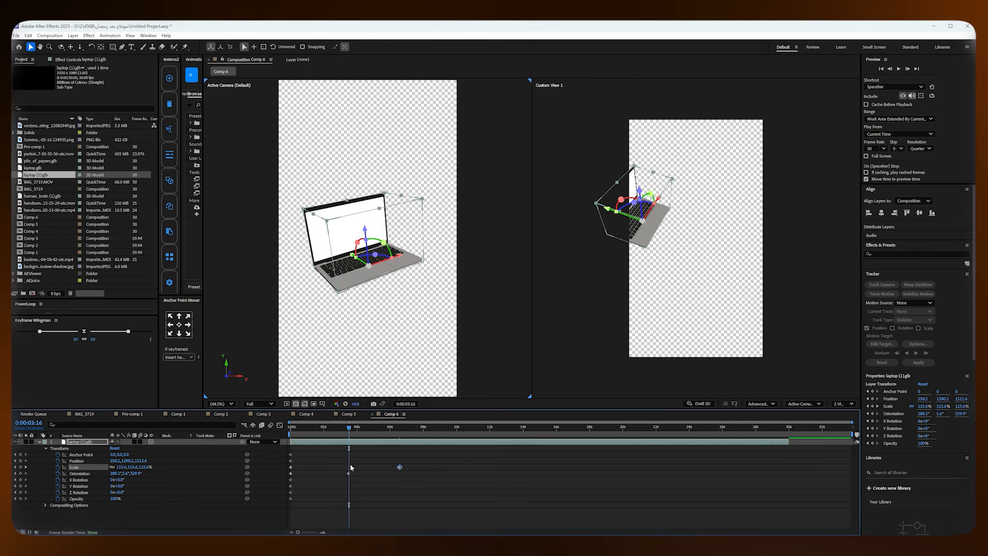
{"action": "key", "text": "ctrl+z"}
{"action": "key", "text": "ctrl+z"}
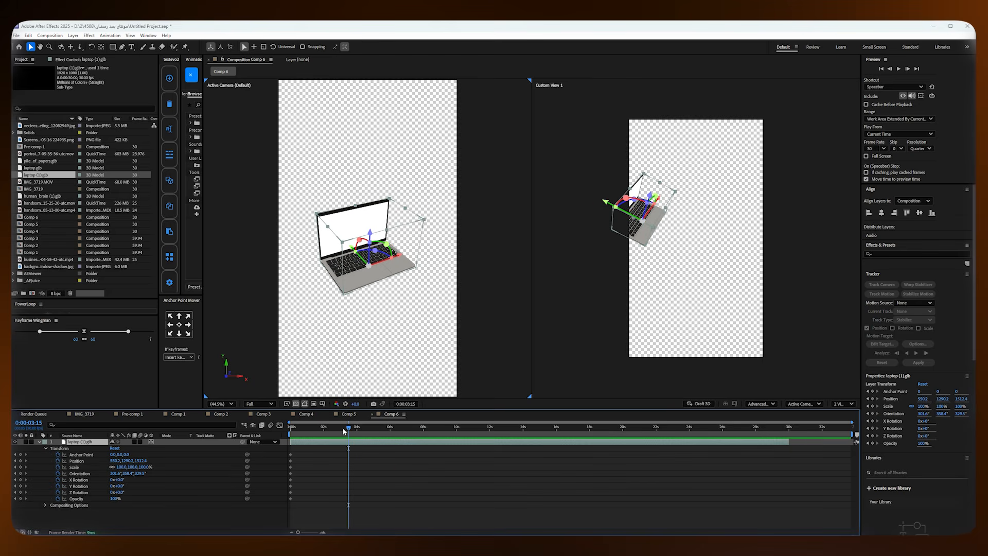
Step: Check Comp 4's motion timing, and keyframe the laptop's orientation in Comp 6 to about 293.2°, 3°, 337.6° at 0:00:02:01
{"action": "left_click_drag", "start_coordinate": [342, 427], "coordinate": [244, 436]}
{"action": "left_click", "coordinate": [305, 414]}
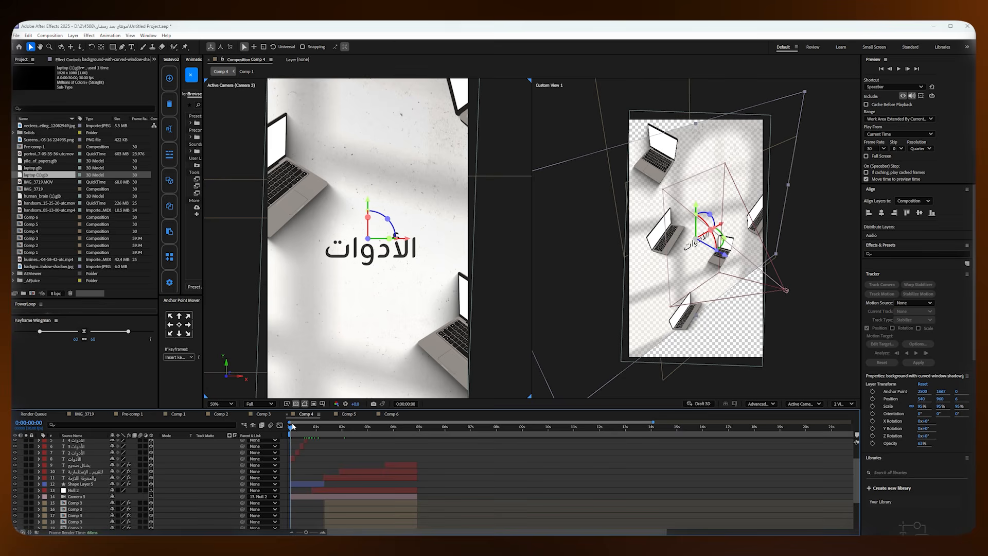
{"action": "left_click_drag", "start_coordinate": [301, 430], "coordinate": [321, 428]}
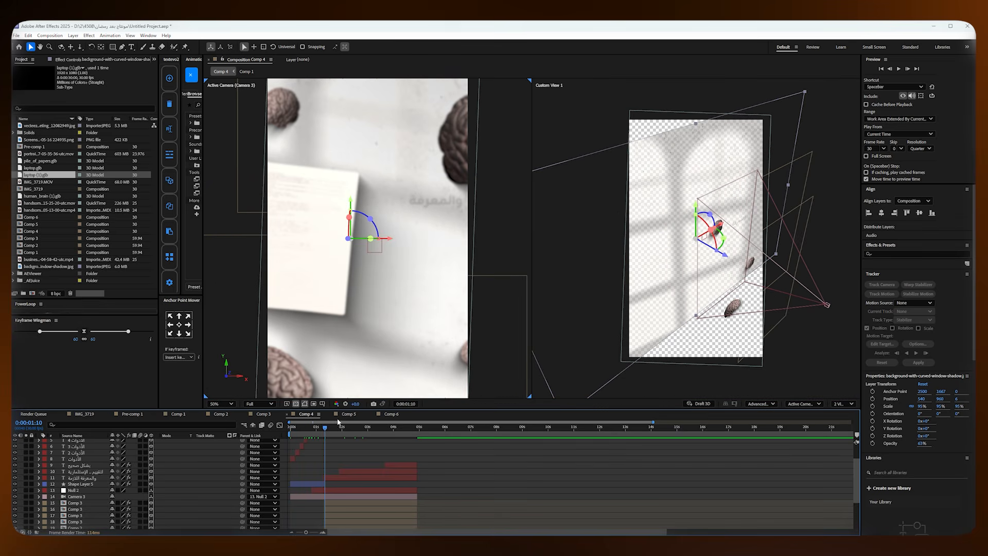
{"action": "left_click", "coordinate": [391, 414]}
{"action": "left_click_drag", "start_coordinate": [290, 432], "coordinate": [324, 433]}
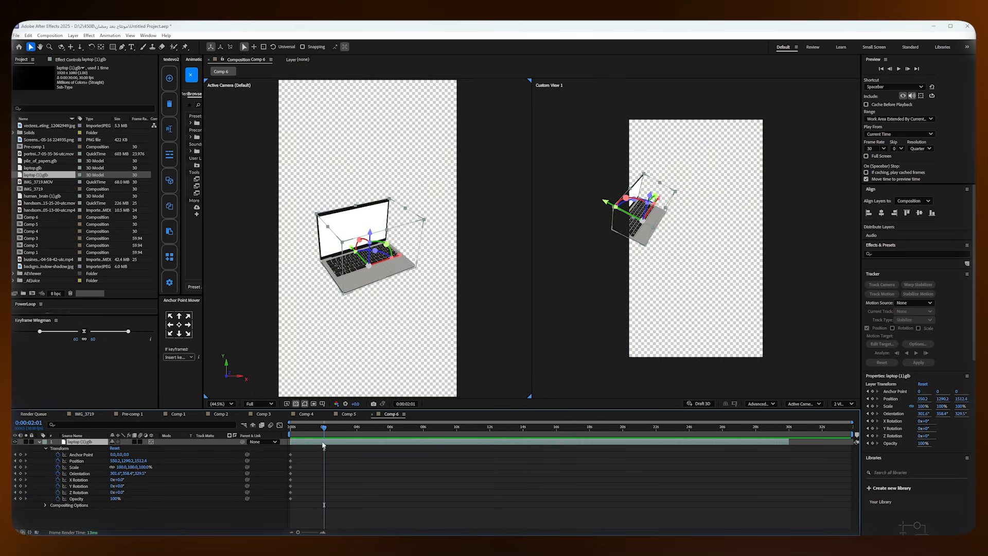
{"action": "mouse_move", "coordinate": [360, 239]}
{"action": "left_mouse_down"}
{"action": "mouse_move", "coordinate": [368, 267]}
{"action": "mouse_move", "coordinate": [381, 251]}
{"action": "mouse_move", "coordinate": [362, 242]}
{"action": "left_mouse_up"}
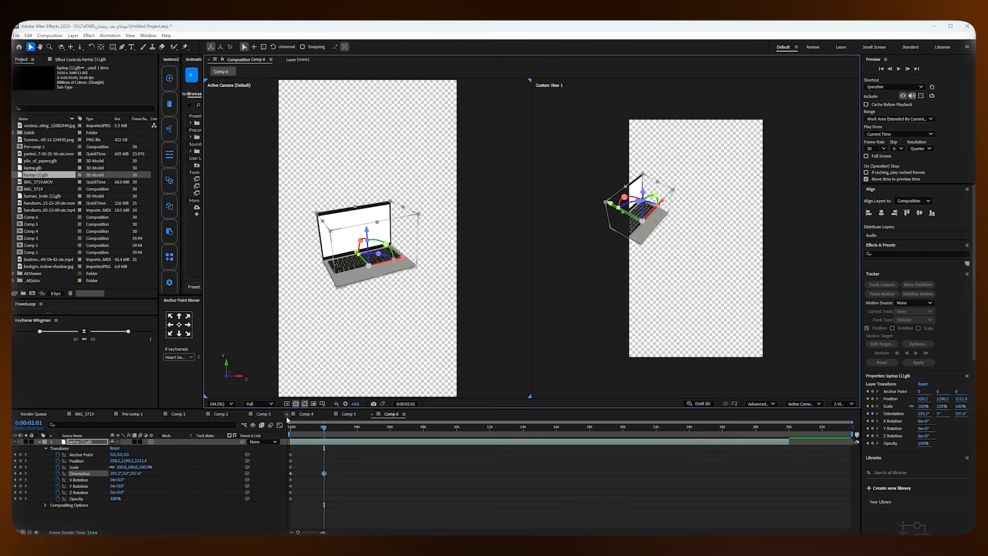
Step: Preview the laptop's rotation animation from the start of Comp 6
{"action": "left_click_drag", "start_coordinate": [306, 426], "coordinate": [264, 426]}
{"action": "left_click", "coordinate": [358, 476]}
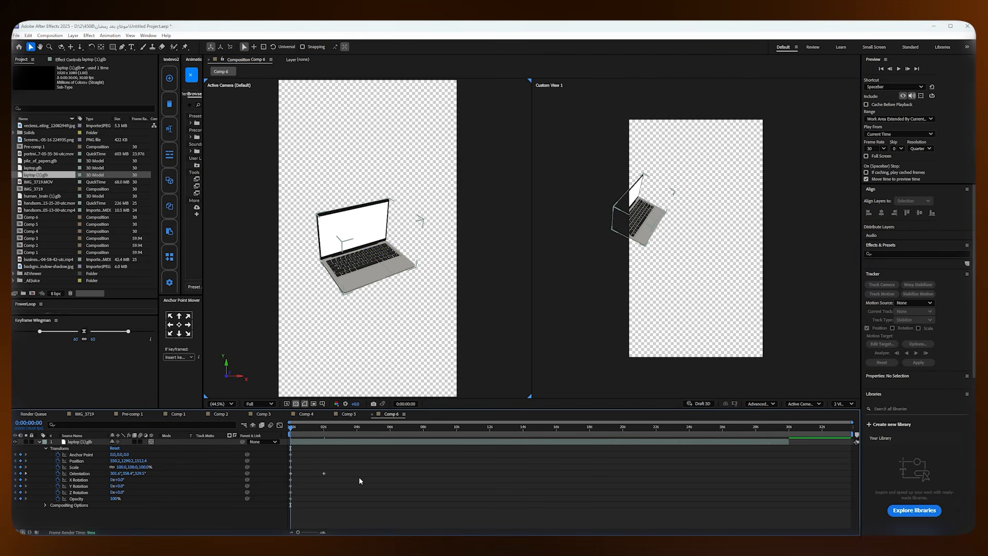
{"action": "key", "text": "space"}
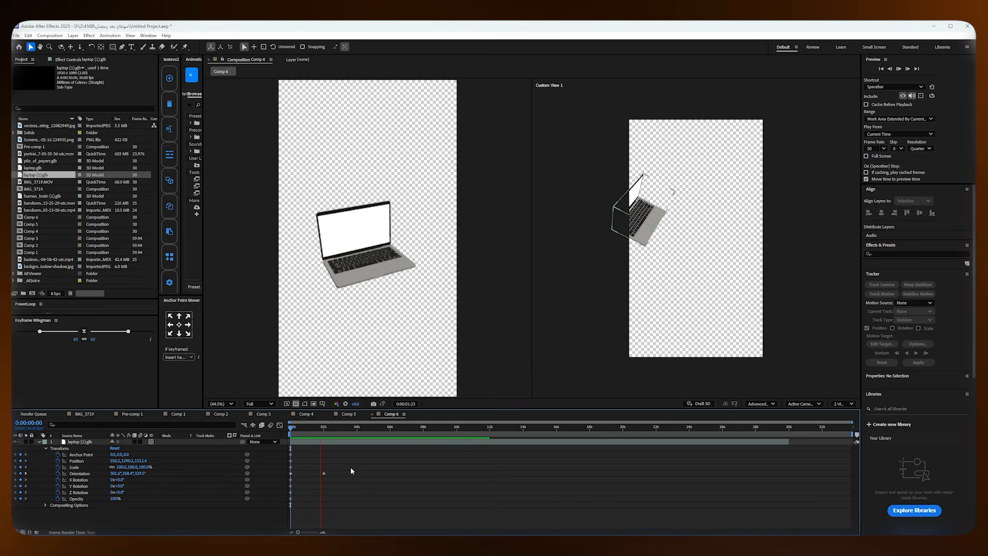
Step: Try applying Easy Ease to all of the laptop's transform keyframes
{"action": "left_click_drag", "start_coordinate": [341, 451], "coordinate": [191, 517]}
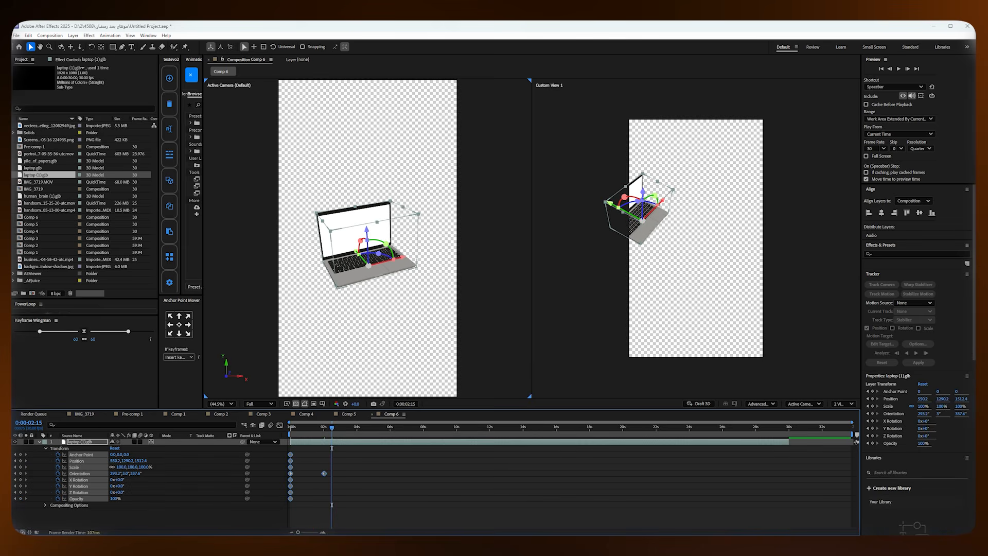
{"action": "right_click", "coordinate": [288, 460]}
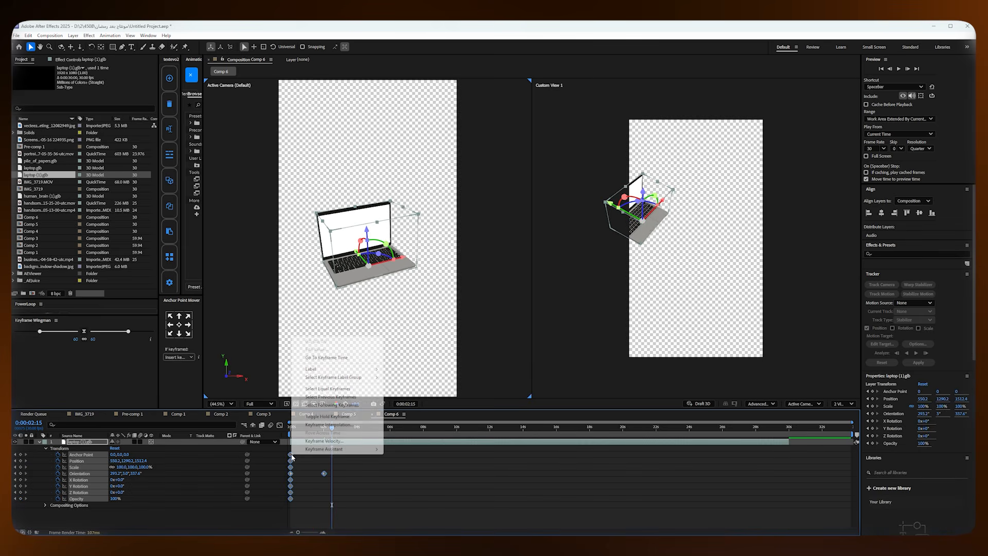
{"action": "mouse_move", "coordinate": [334, 450]}
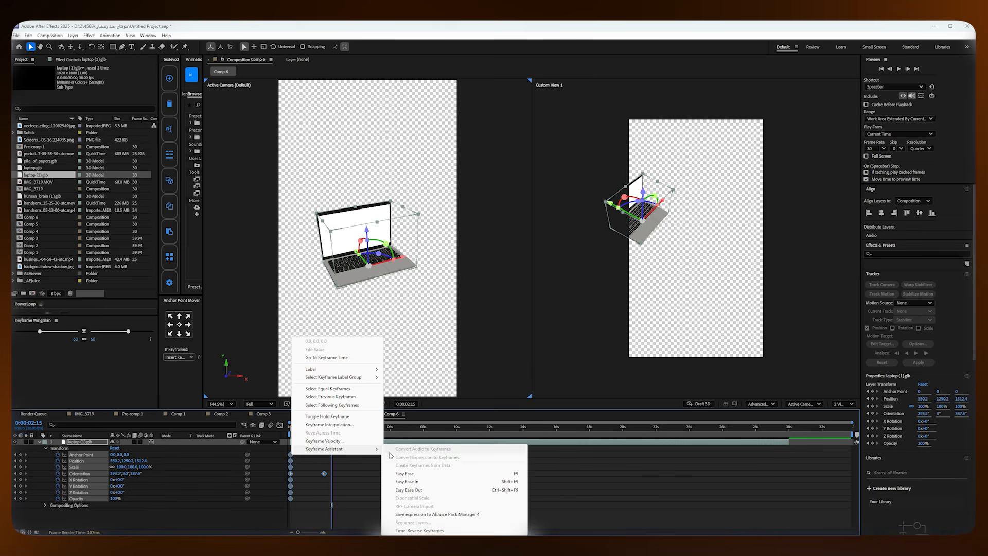
{"action": "left_click", "coordinate": [422, 476]}
Step: Try shifting the orientation speed curve's peak toward the first keyframe in the graph editor, and restore the symmetric curve
{"action": "left_click", "coordinate": [279, 425]}
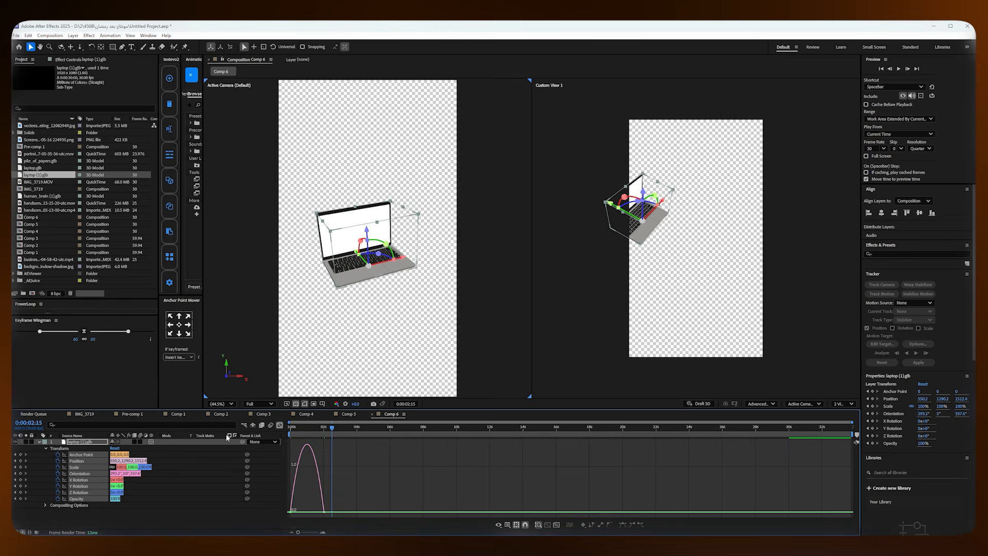
{"action": "left_click", "coordinate": [317, 513]}
{"action": "left_click_drag", "start_coordinate": [318, 511], "coordinate": [296, 510]}
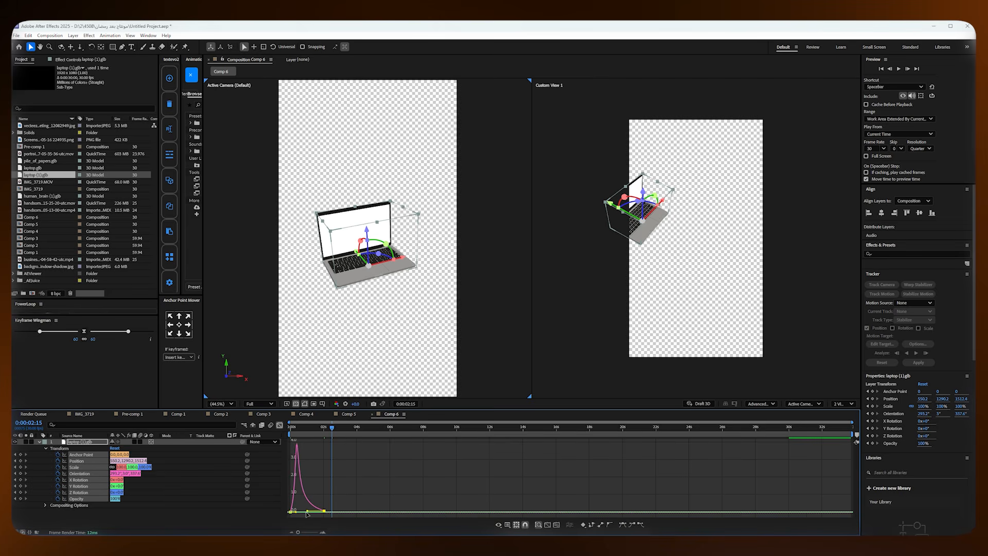
{"action": "left_click", "coordinate": [280, 425]}
{"action": "left_click", "coordinate": [280, 425]}
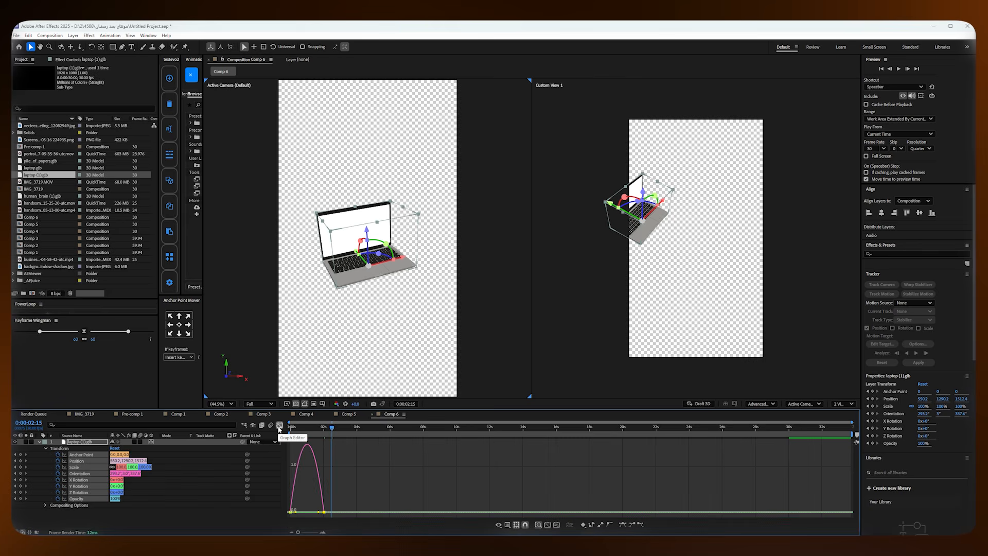
{"action": "left_click", "coordinate": [280, 425]}
{"action": "left_click", "coordinate": [362, 468]}
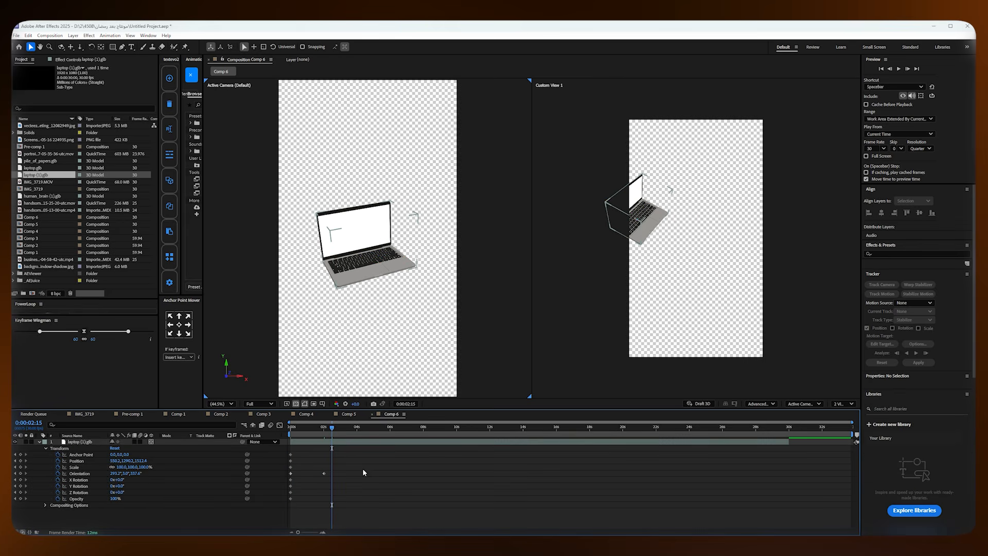
Step: Ease all laptop keyframes with Keyframe Wingman, unlinking incoming influence near maximum from outgoing near minimum, and check the speed graph
{"action": "left_click", "coordinate": [148, 35]}
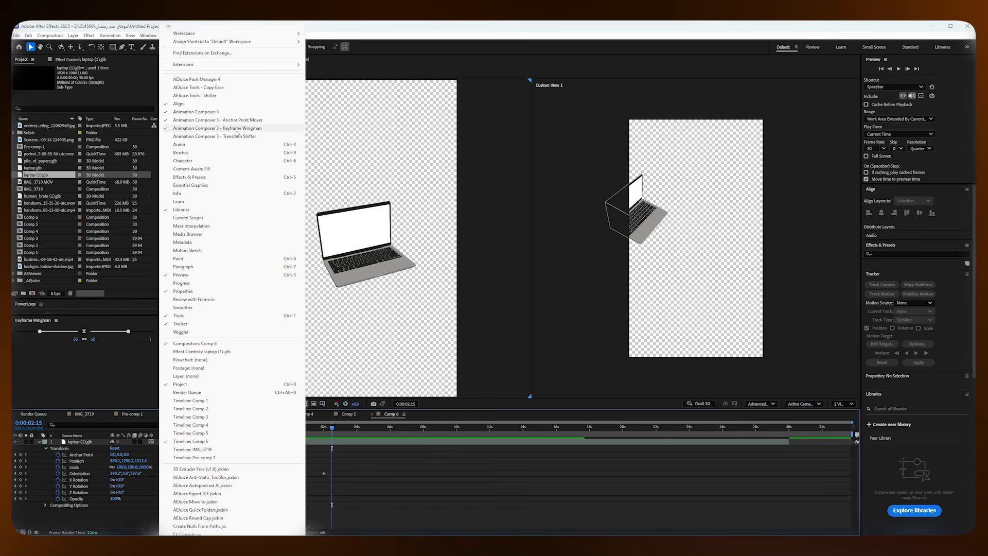
{"action": "left_click", "coordinate": [116, 357]}
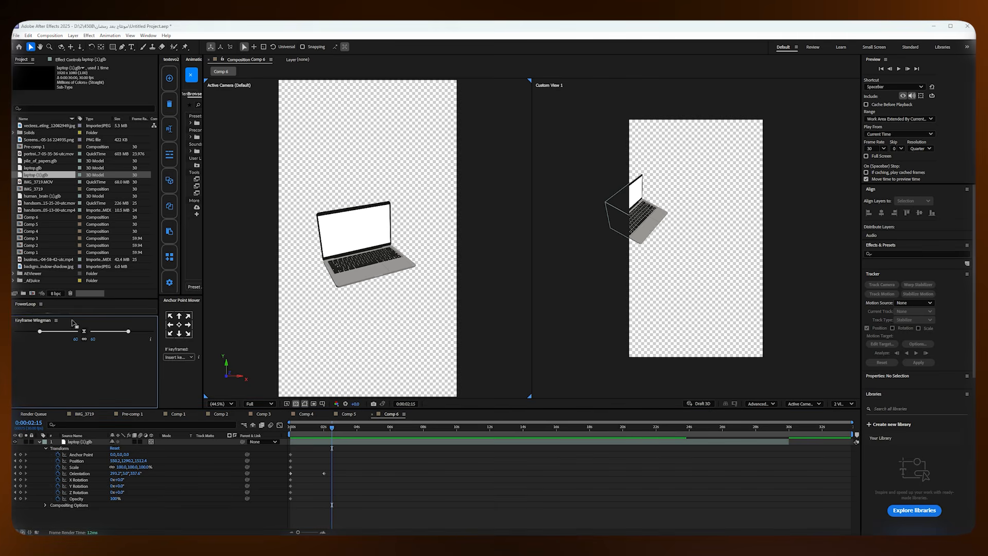
{"action": "left_click_drag", "start_coordinate": [343, 452], "coordinate": [278, 510]}
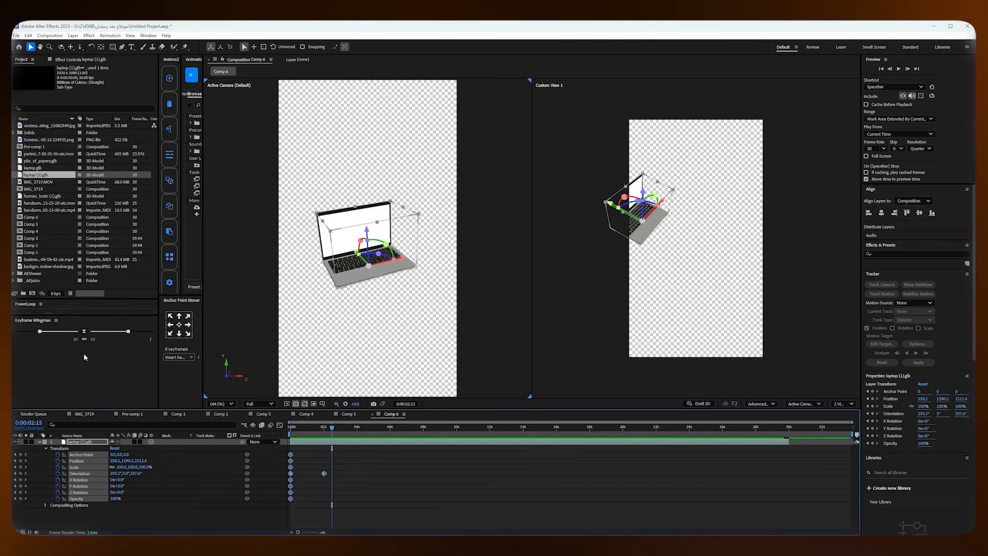
{"action": "left_click", "coordinate": [85, 334]}
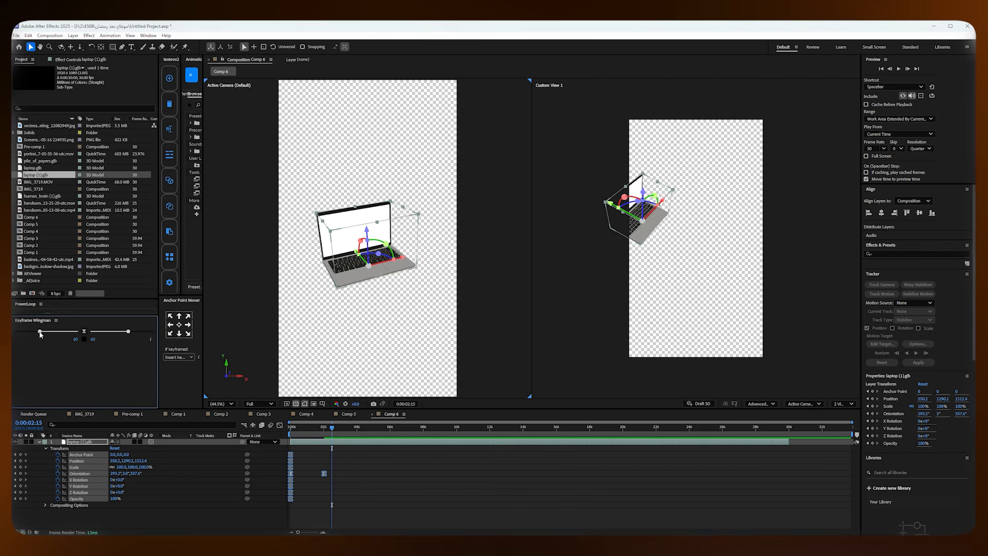
{"action": "left_click_drag", "start_coordinate": [40, 334], "coordinate": [18, 335]}
{"action": "left_click_drag", "start_coordinate": [128, 332], "coordinate": [94, 333]}
{"action": "left_click", "coordinate": [280, 425]}
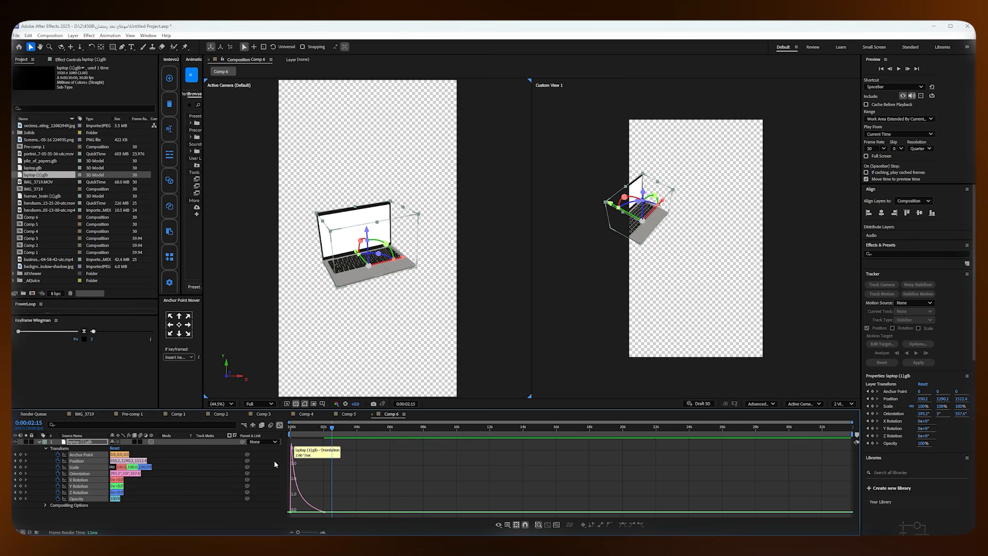
Step: Try reversed easing on all laptop keyframes in Keyframe Wingman, with outgoing influence 92 and incoming near minimum, and check the speed graph
{"action": "left_click", "coordinate": [280, 426]}
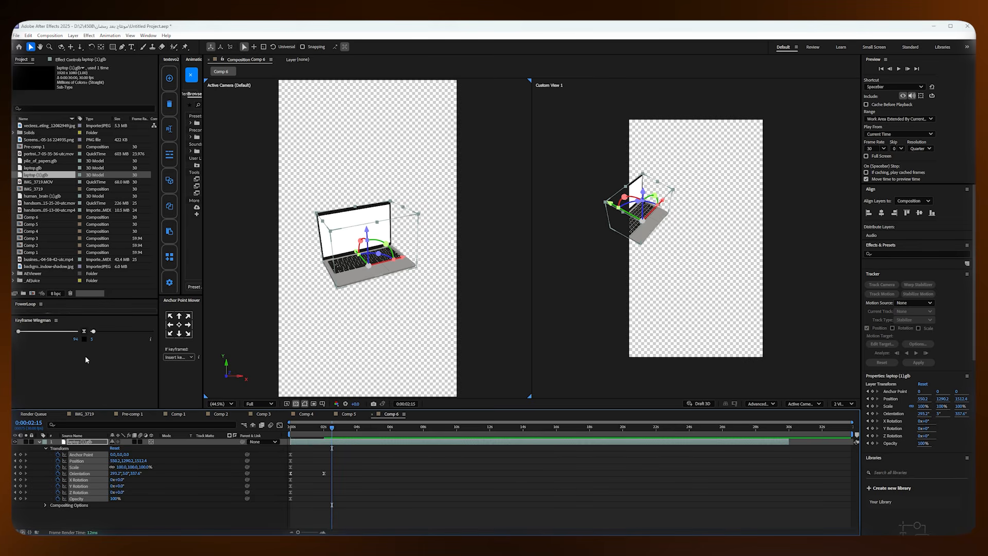
{"action": "left_click_drag", "start_coordinate": [94, 332], "coordinate": [149, 336]}
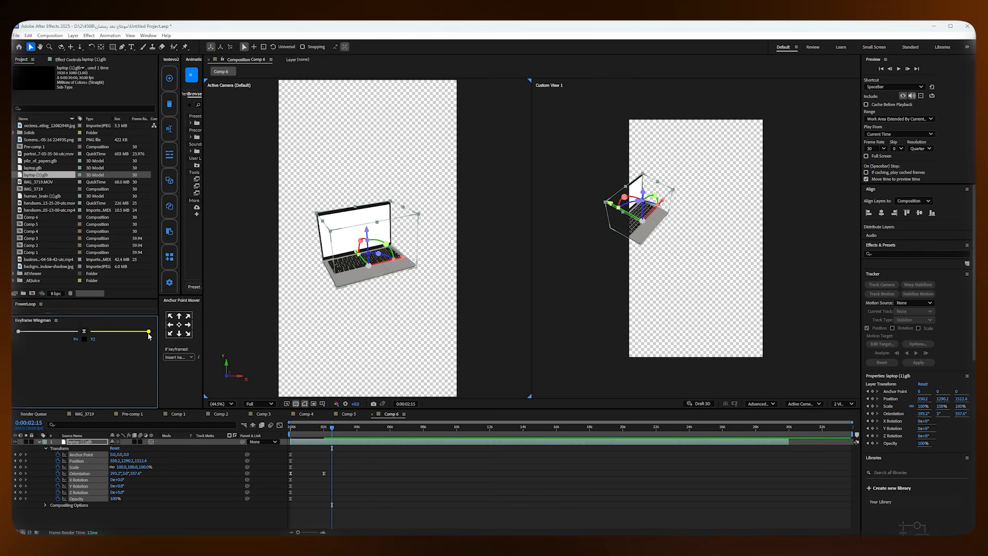
{"action": "left_click_drag", "start_coordinate": [20, 333], "coordinate": [76, 338]}
{"action": "left_click_drag", "start_coordinate": [328, 447], "coordinate": [249, 519]}
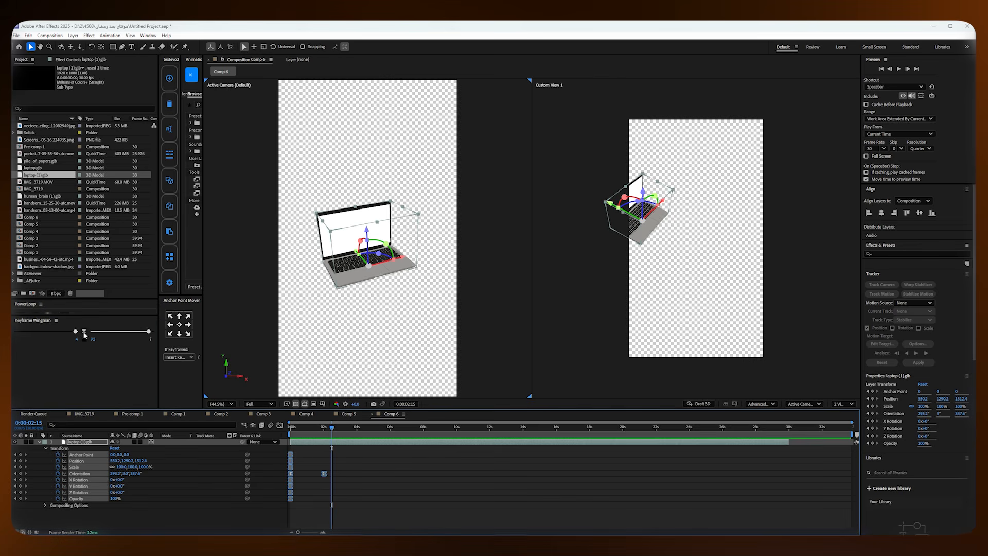
{"action": "left_click", "coordinate": [279, 425]}
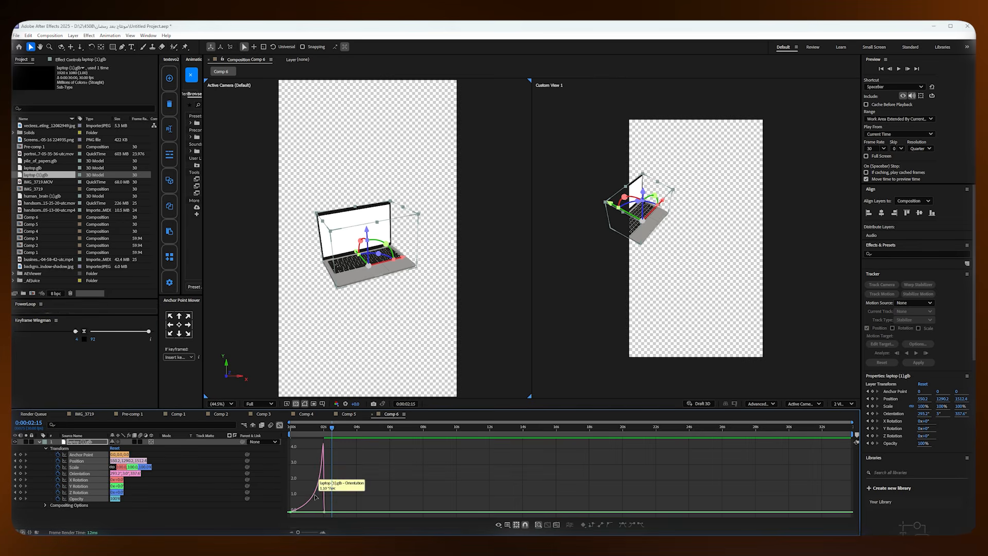
{"action": "left_click", "coordinate": [279, 425]}
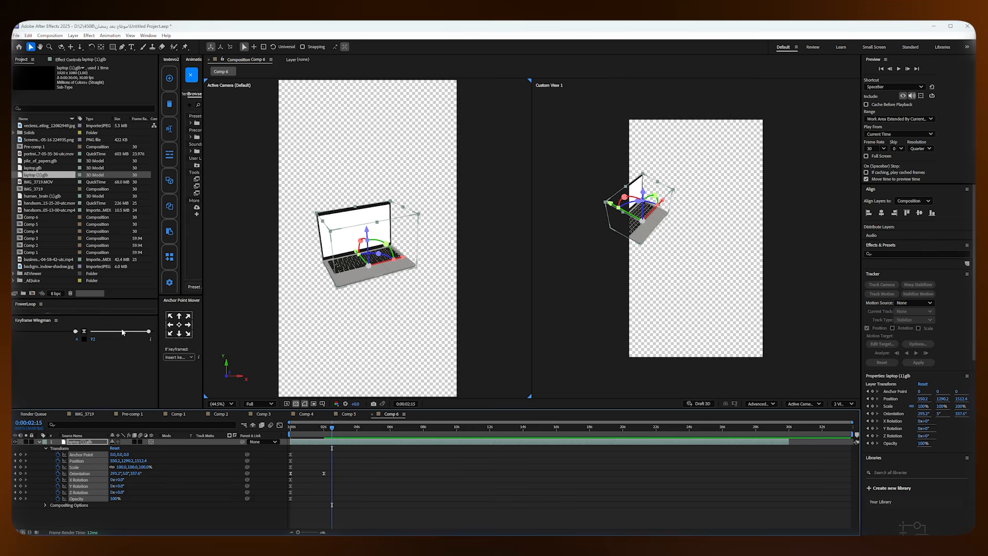
Step: Try balanced mid-range incoming and outgoing influences on all laptop keyframes in Keyframe Wingman, and check the speed graph
{"action": "left_click_drag", "start_coordinate": [123, 332], "coordinate": [118, 333]}
{"action": "left_click", "coordinate": [36, 331]}
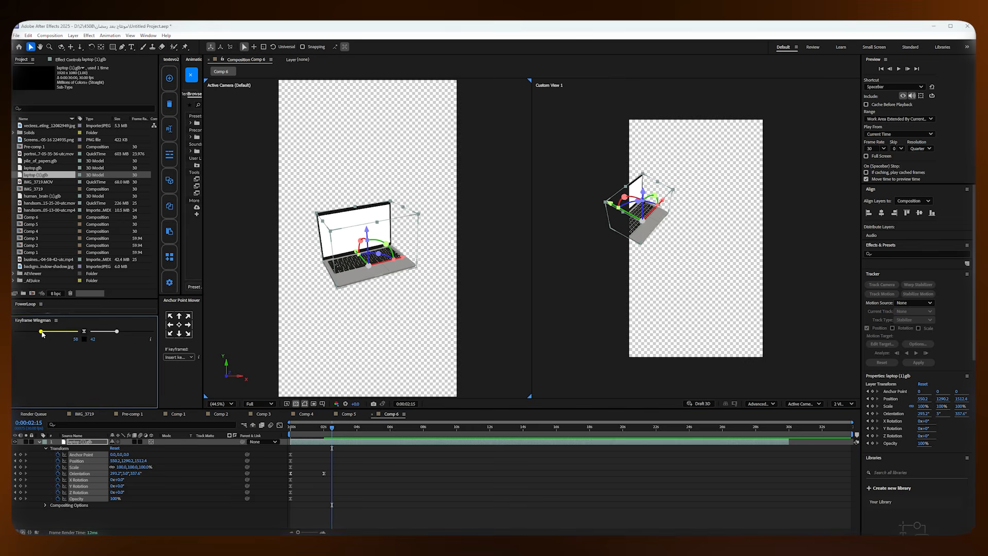
{"action": "left_click", "coordinate": [302, 468]}
{"action": "left_click_drag", "start_coordinate": [329, 520], "coordinate": [251, 448]}
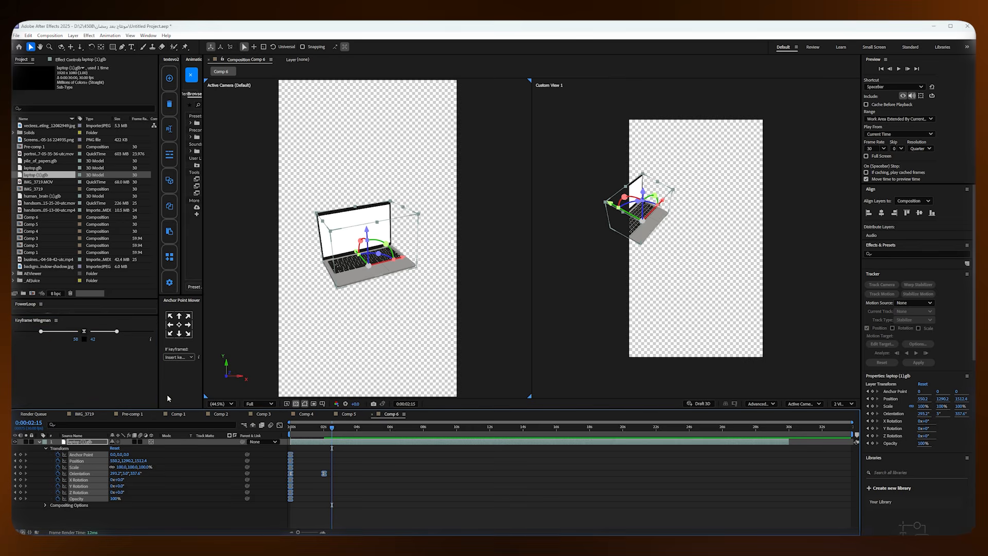
{"action": "left_click", "coordinate": [87, 330]}
{"action": "left_click", "coordinate": [280, 424]}
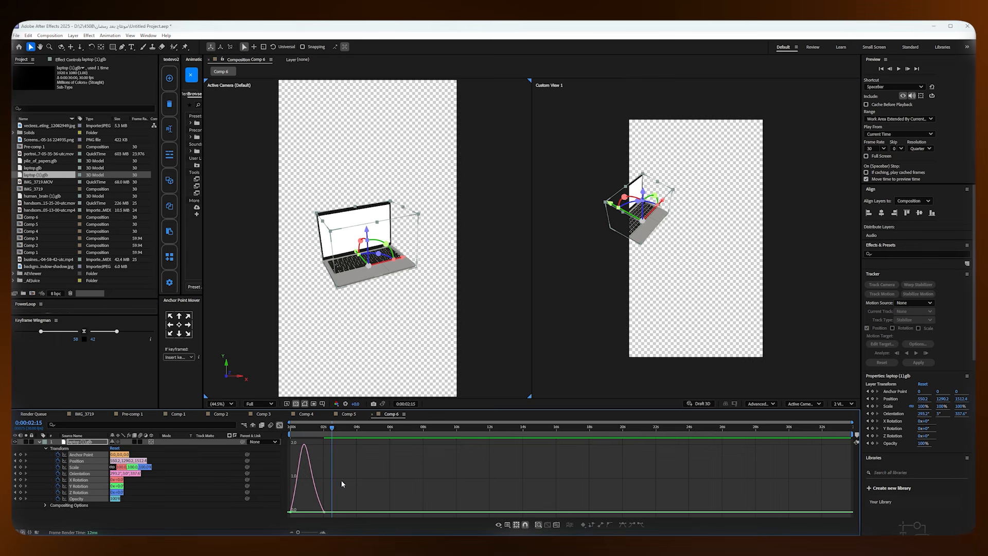
{"action": "left_click", "coordinate": [279, 425]}
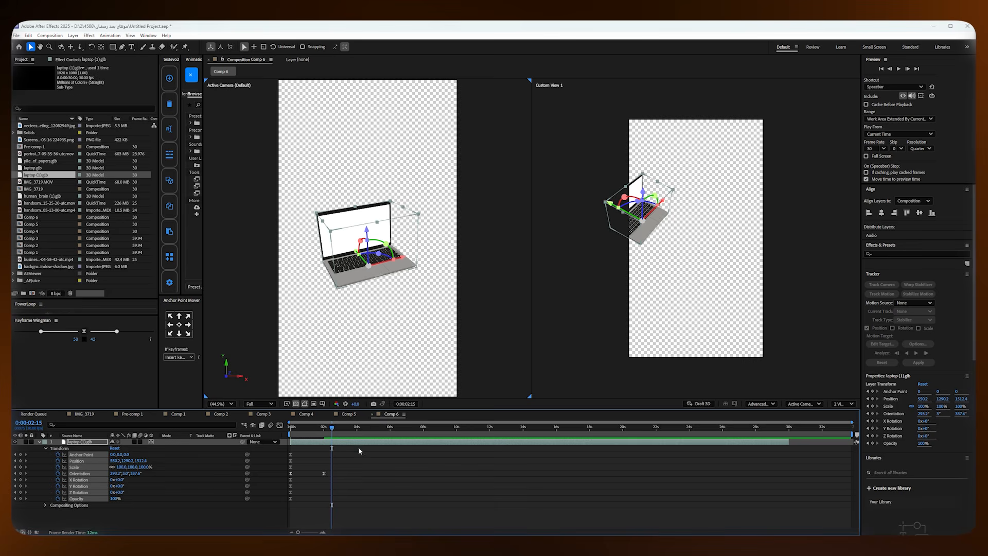
Step: Ease all laptop keyframes again with incoming influence near maximum and outgoing near minimum, and preview the rotation from the start
{"action": "left_click_drag", "start_coordinate": [358, 447], "coordinate": [268, 510]}
{"action": "left_click_drag", "start_coordinate": [35, 331], "coordinate": [17, 331]}
{"action": "left_click_drag", "start_coordinate": [117, 331], "coordinate": [93, 332]}
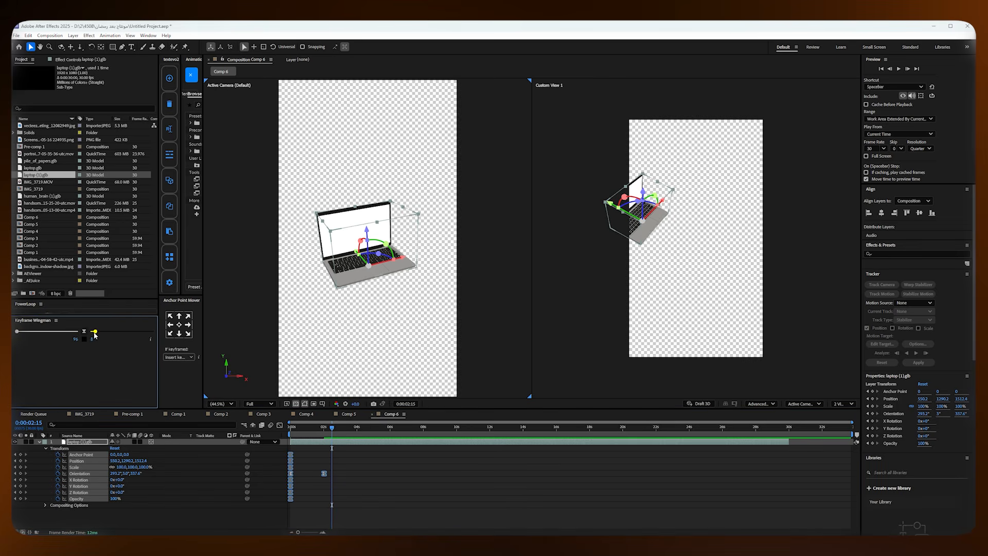
{"action": "left_click", "coordinate": [353, 458]}
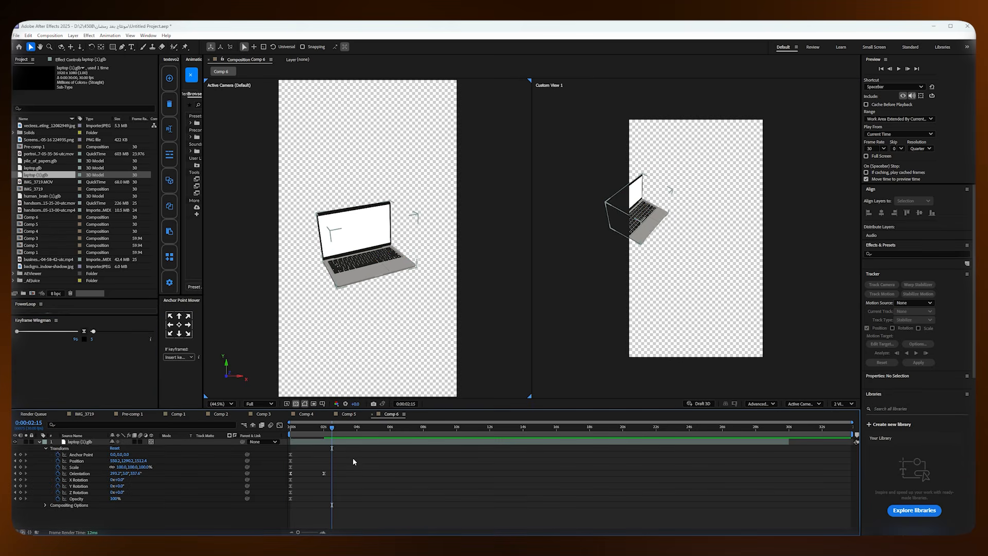
{"action": "left_click_drag", "start_coordinate": [322, 431], "coordinate": [159, 433]}
{"action": "key", "text": "space"}
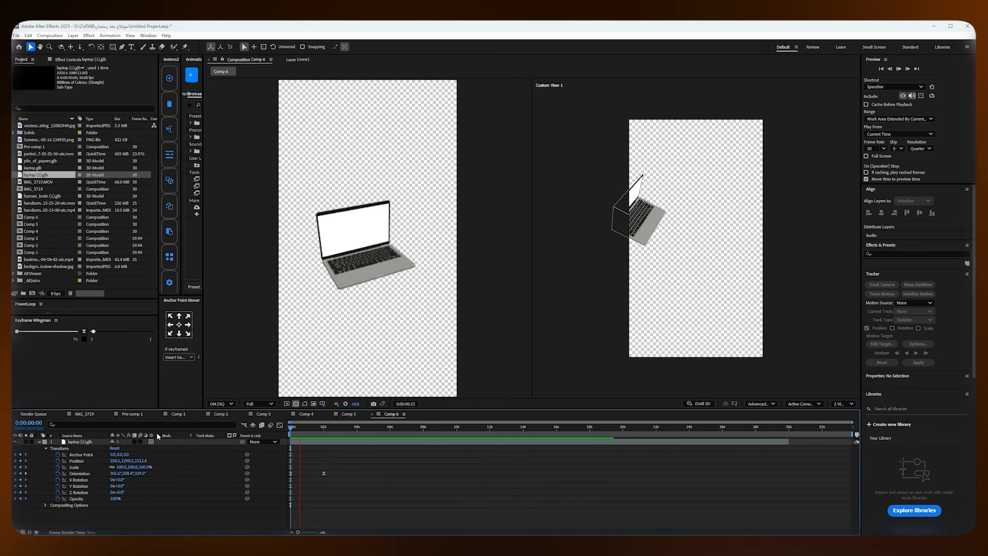
Step: Rotate the laptop further in 3D at the first frame of Comp 6, updating its first orientation keyframe for a wider turn
{"action": "left_click", "coordinate": [323, 431]}
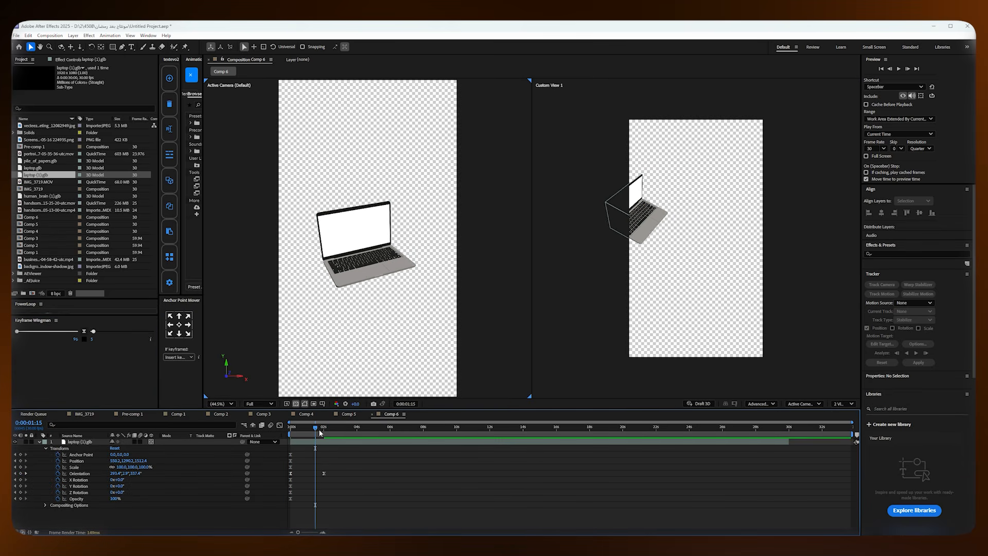
{"action": "left_click_drag", "start_coordinate": [323, 431], "coordinate": [290, 431]}
{"action": "left_click", "coordinate": [353, 441]}
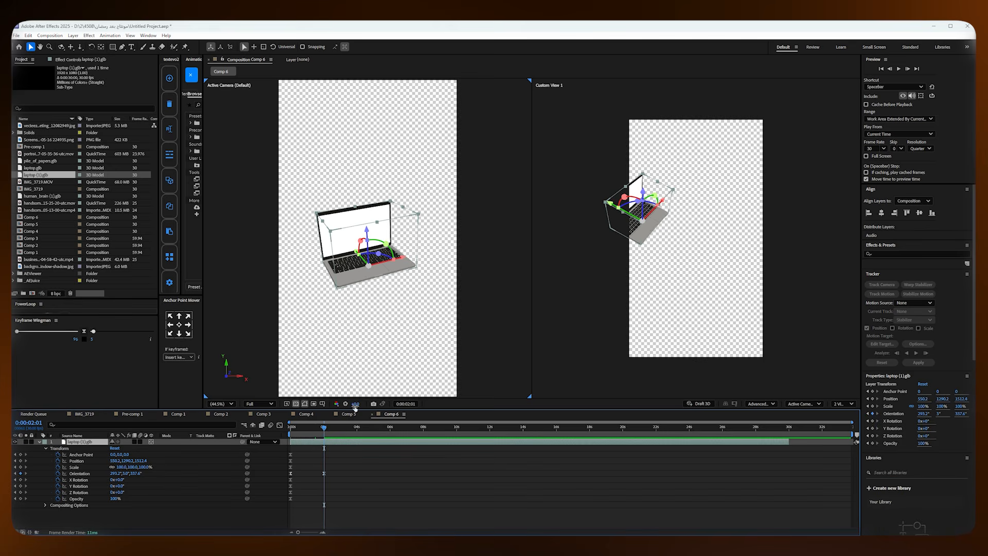
{"action": "left_click", "coordinate": [317, 430]}
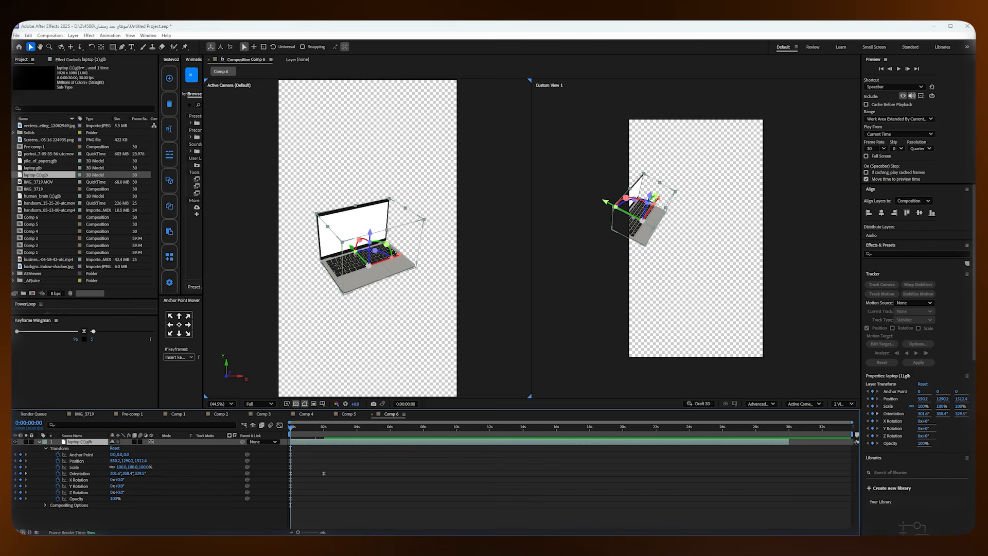
{"action": "mouse_move", "coordinate": [360, 240]}
{"action": "left_mouse_down"}
{"action": "mouse_move", "coordinate": [390, 249]}
{"action": "mouse_move", "coordinate": [372, 246]}
{"action": "left_mouse_up"}
{"action": "key", "text": "ctrl+z"}
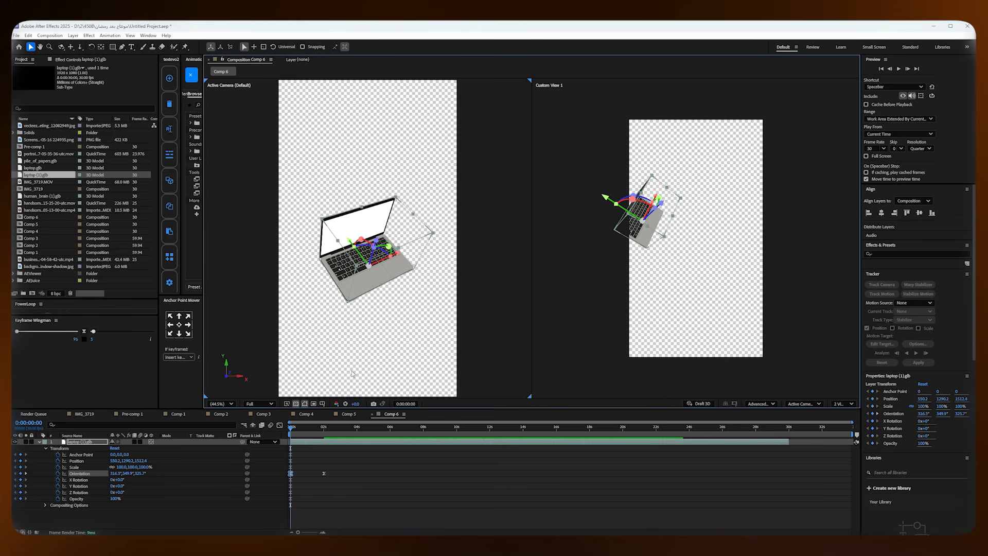
Step: Preview the laptop's wider rotation in Comp 6 and return to the first frame
{"action": "left_click", "coordinate": [375, 461]}
{"action": "key", "text": "space"}
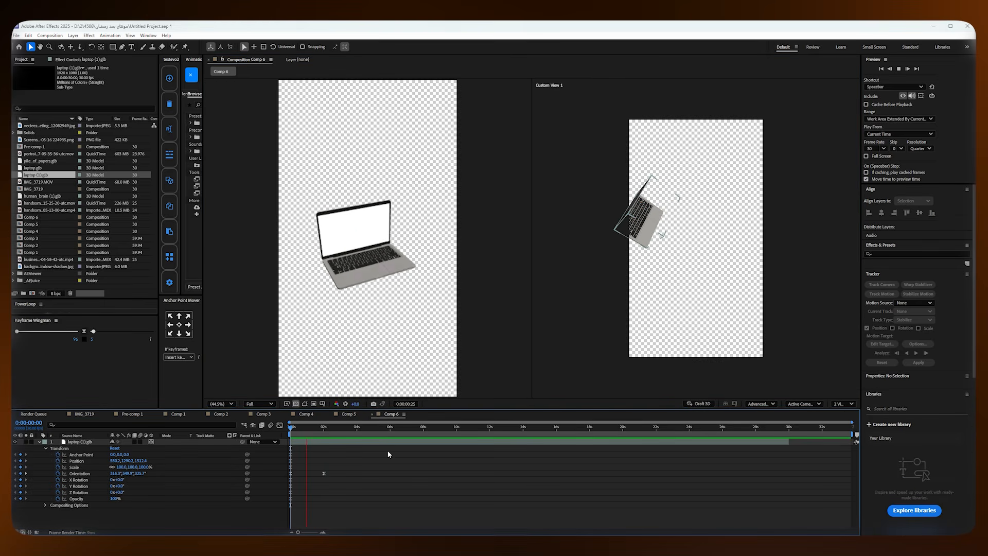
{"action": "left_click", "coordinate": [291, 431]}
{"action": "key", "text": "space"}
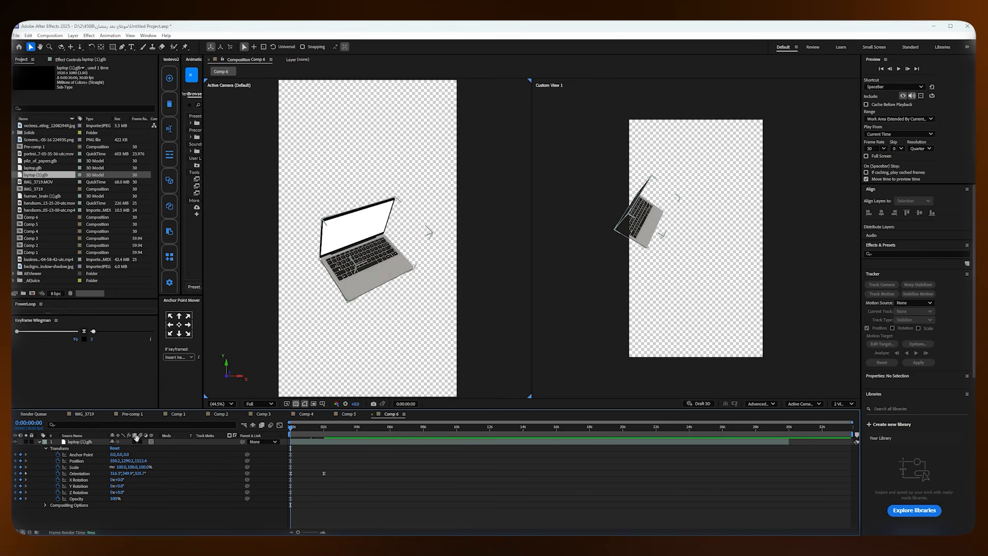
{"action": "key", "text": "space"}
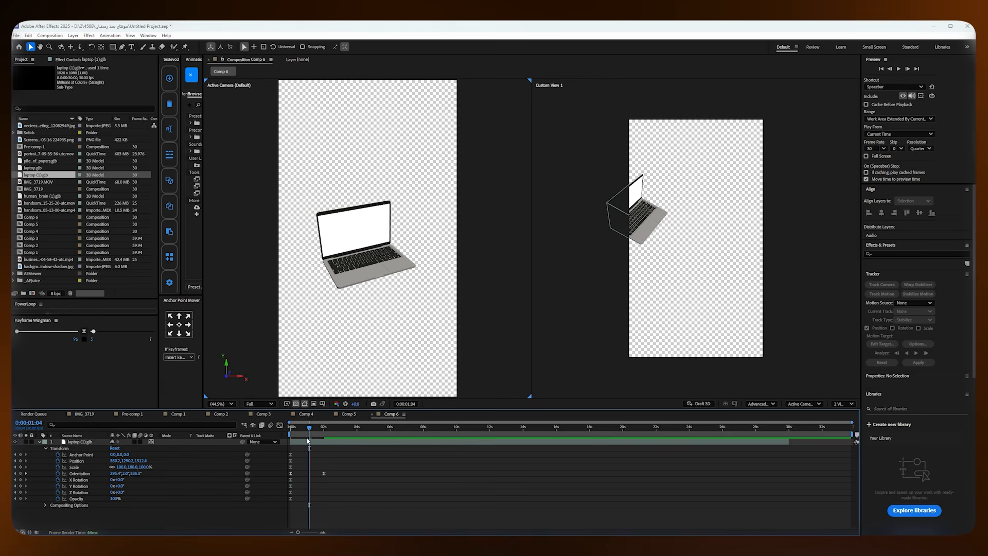
{"action": "left_click", "coordinate": [291, 431]}
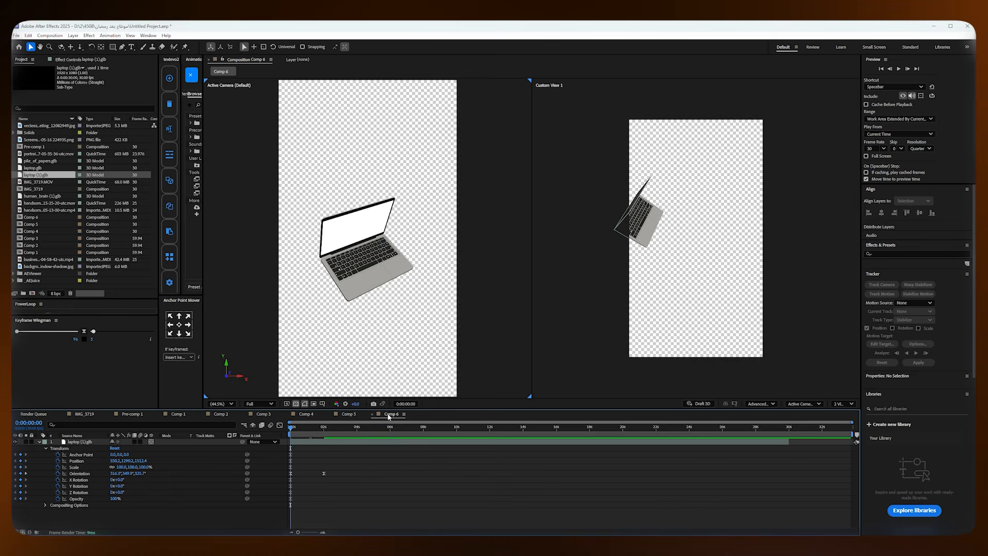
Step: Add Comp 6 as the top layer of Comp 5, above the window-shadow background, and preview the combined animation
{"action": "left_click", "coordinate": [355, 414]}
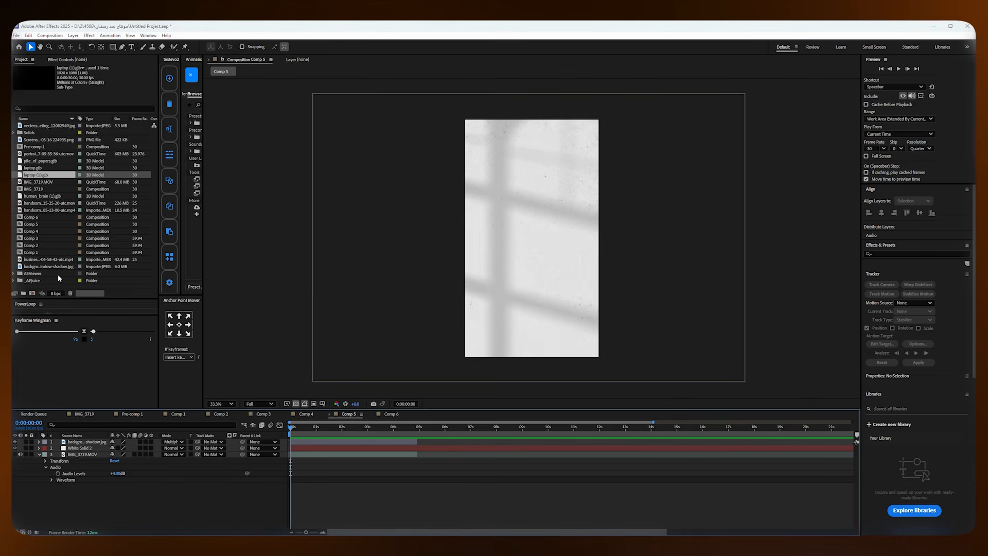
{"action": "left_click", "coordinate": [34, 218]}
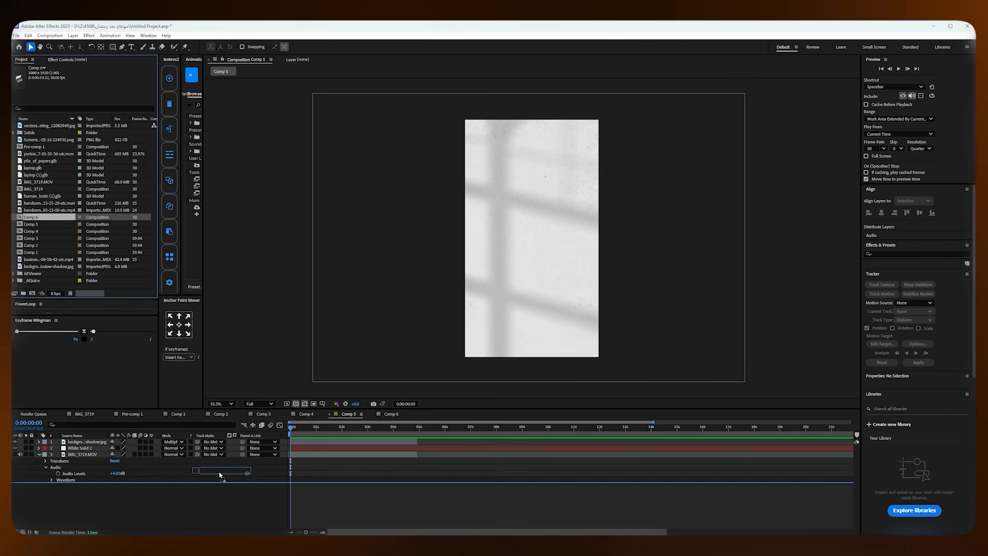
{"action": "left_click_drag", "start_coordinate": [222, 444], "coordinate": [222, 442]}
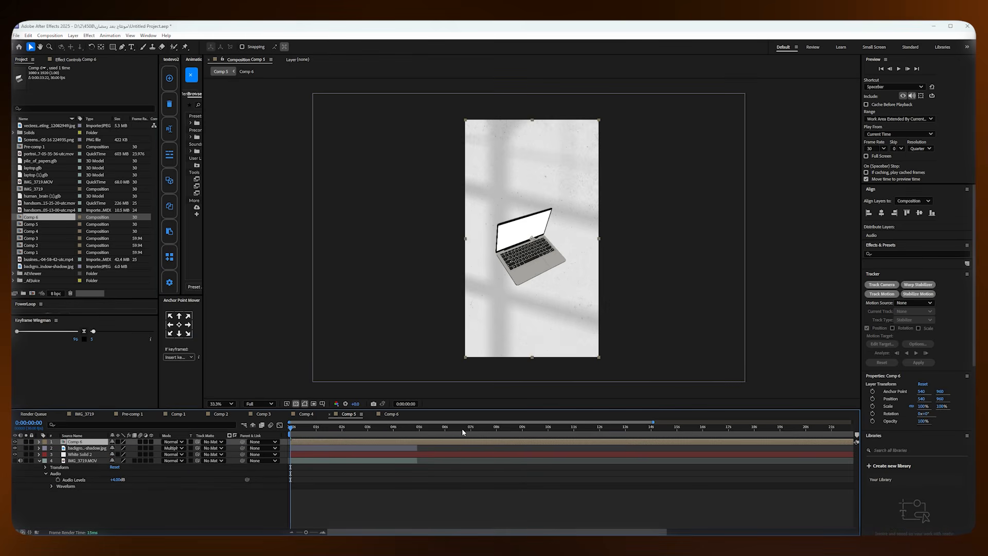
{"action": "key", "text": "space"}
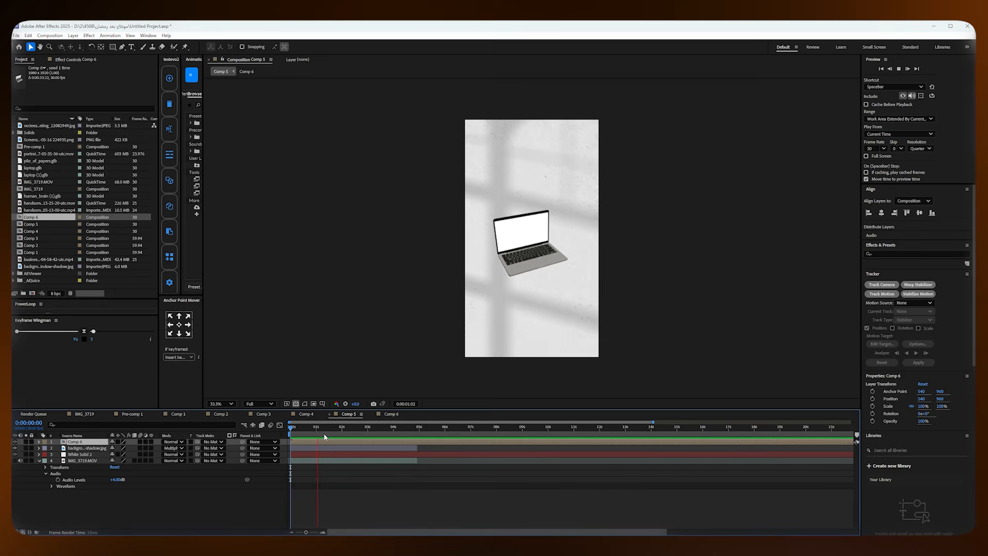
{"action": "key", "text": "space"}
{"action": "key", "text": "space"}
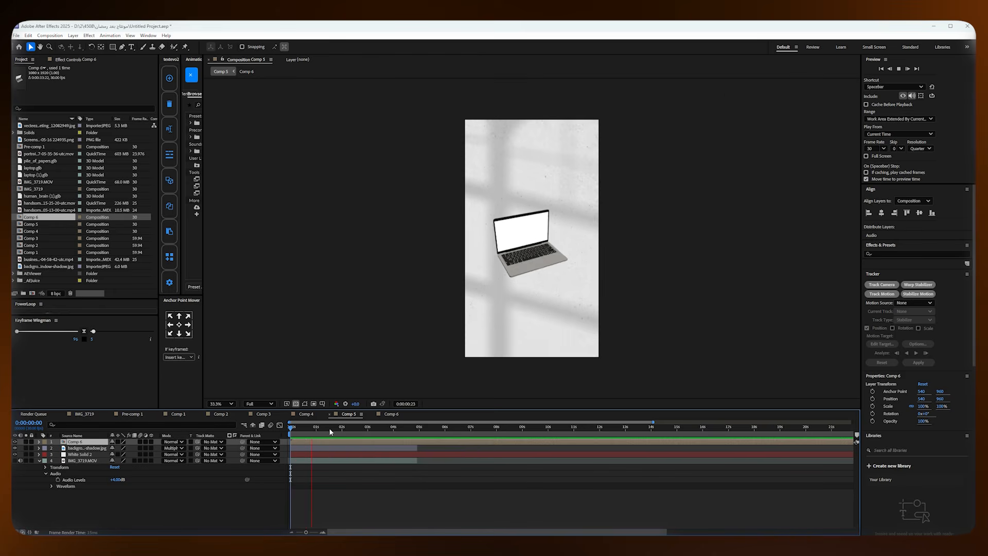
{"action": "key", "text": "space"}
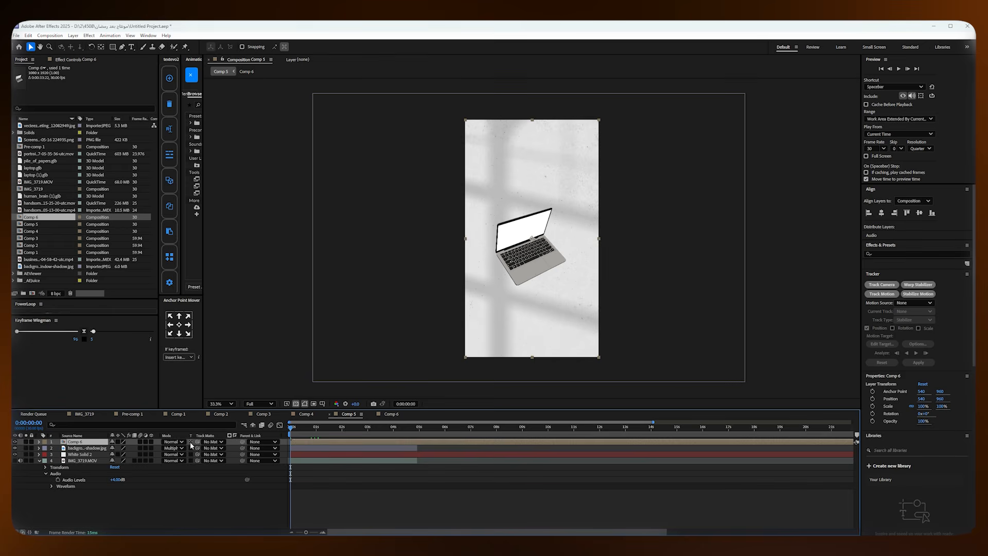
Step: Make the Comp 6 layer in Comp 5 a 3D layer, and look at Comp 4 for reference before returning to Comp 5
{"action": "left_click", "coordinate": [150, 442]}
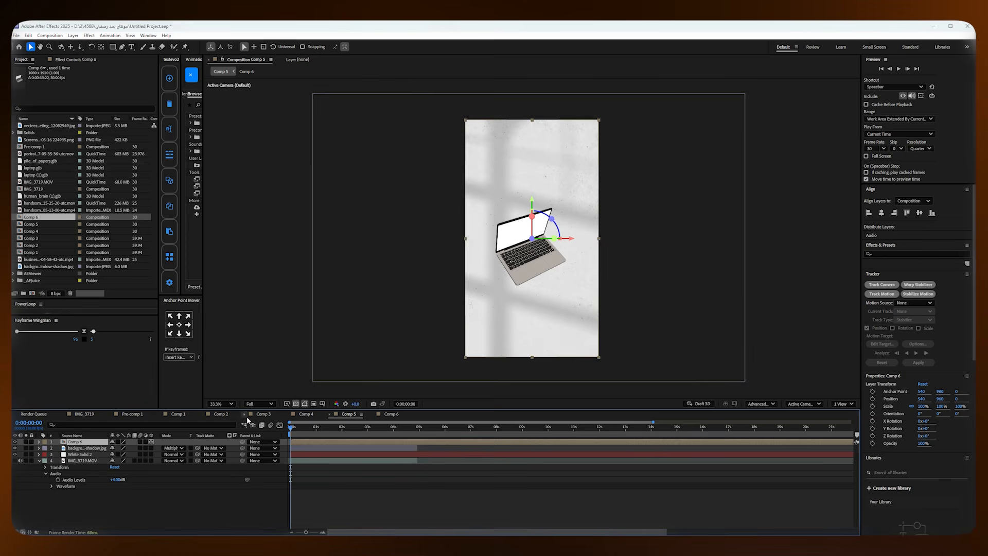
{"action": "left_click", "coordinate": [305, 414]}
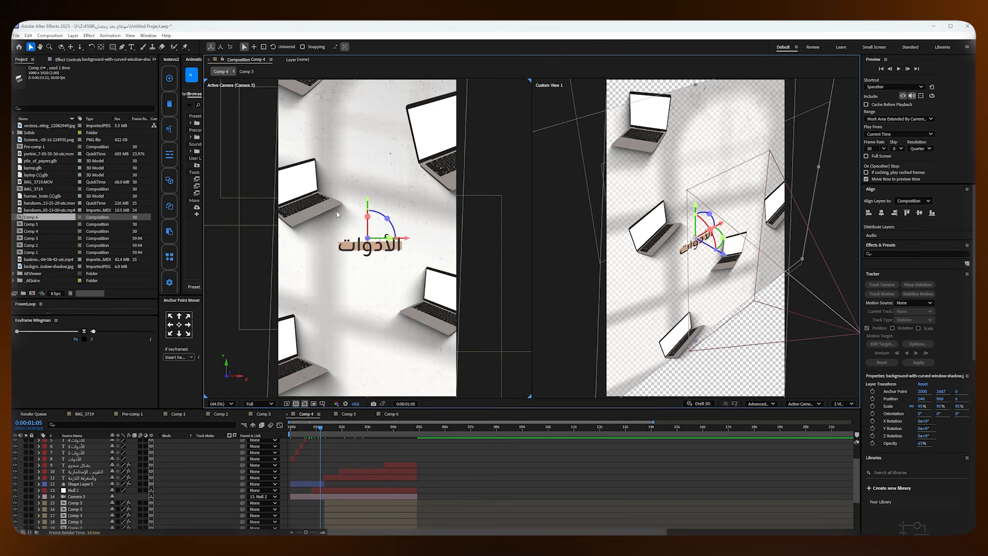
{"action": "left_click", "coordinate": [389, 413]}
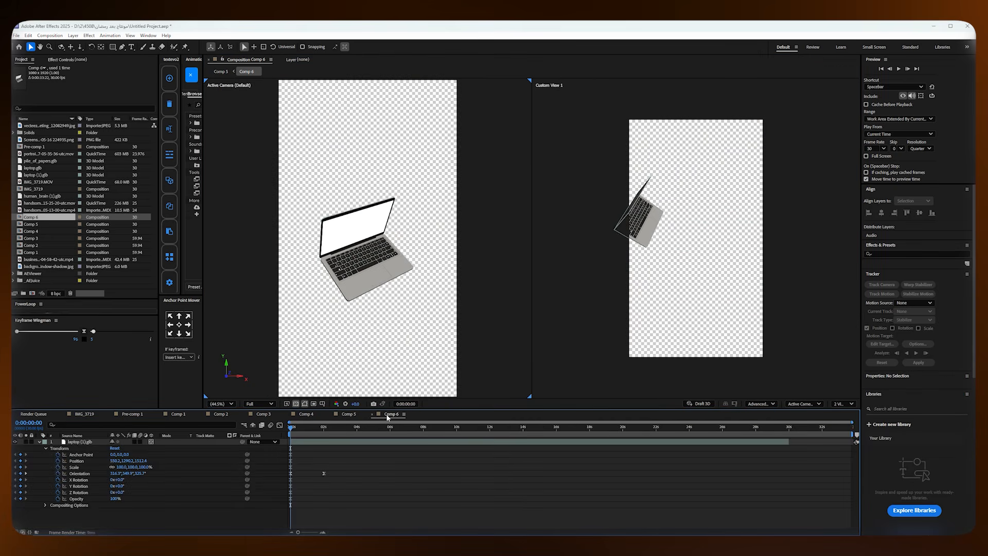
{"action": "left_click", "coordinate": [349, 413]}
Step: Apply the Shadow Studio 3 effect to the Comp 6 layer in Comp 5
{"action": "left_click", "coordinate": [307, 441]}
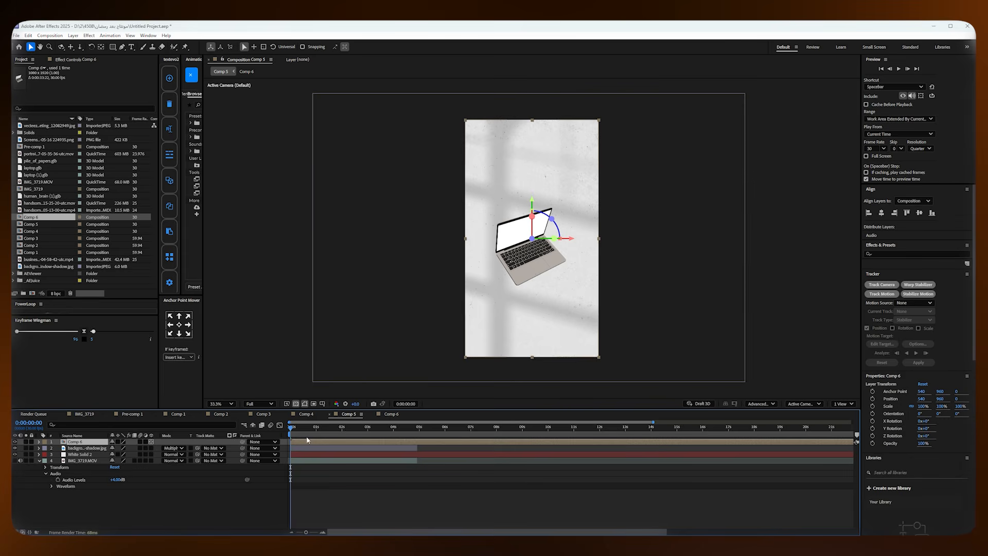
{"action": "key", "text": "ctrl+space"}
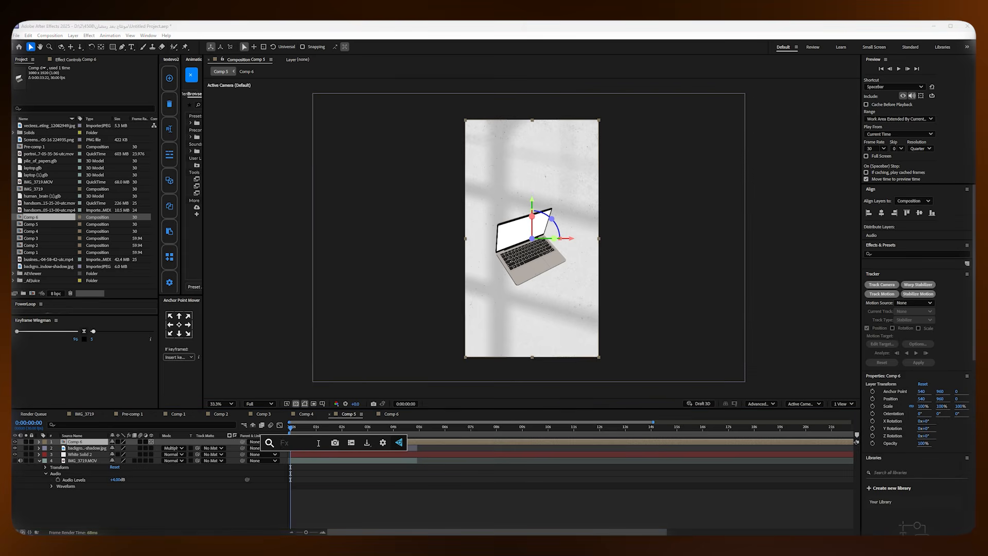
{"action": "type", "text": "sh"}
{"action": "left_click", "coordinate": [318, 461]}
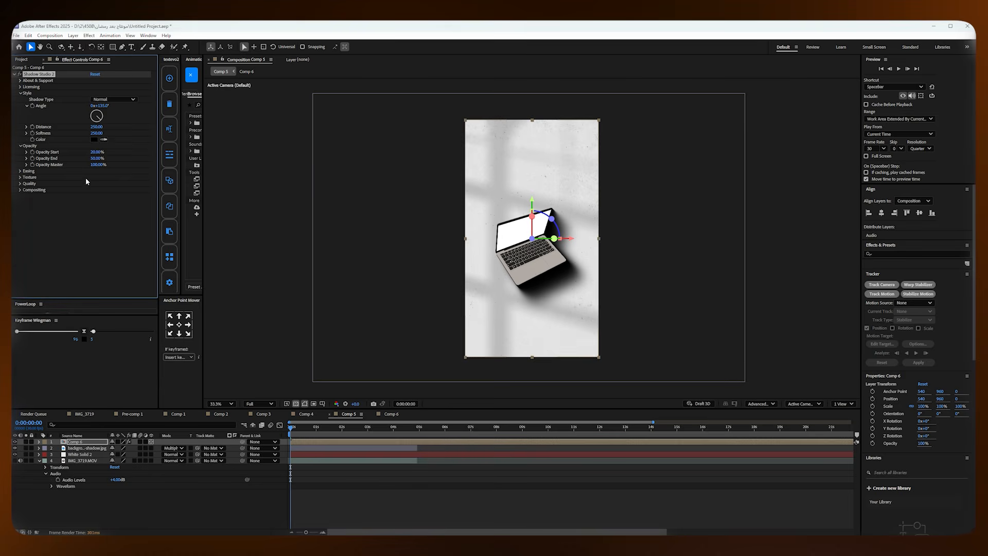
Step: Soften the laptop's shadow by setting Opacity Master to 19%, Opacity Start to 8% and Distance to 270, and adjust its softness
{"action": "left_click_drag", "start_coordinate": [97, 166], "coordinate": [70, 166]}
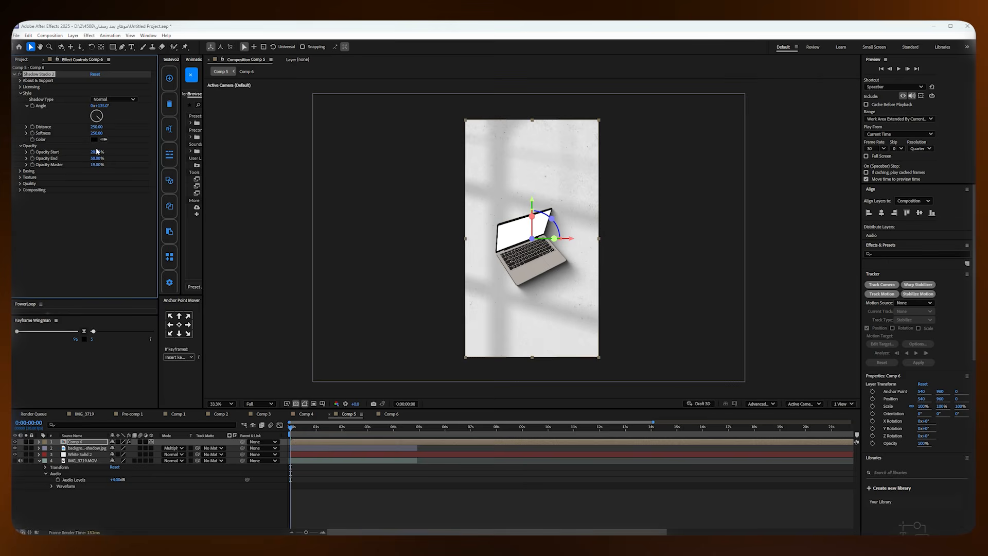
{"action": "left_click_drag", "start_coordinate": [95, 154], "coordinate": [89, 152]}
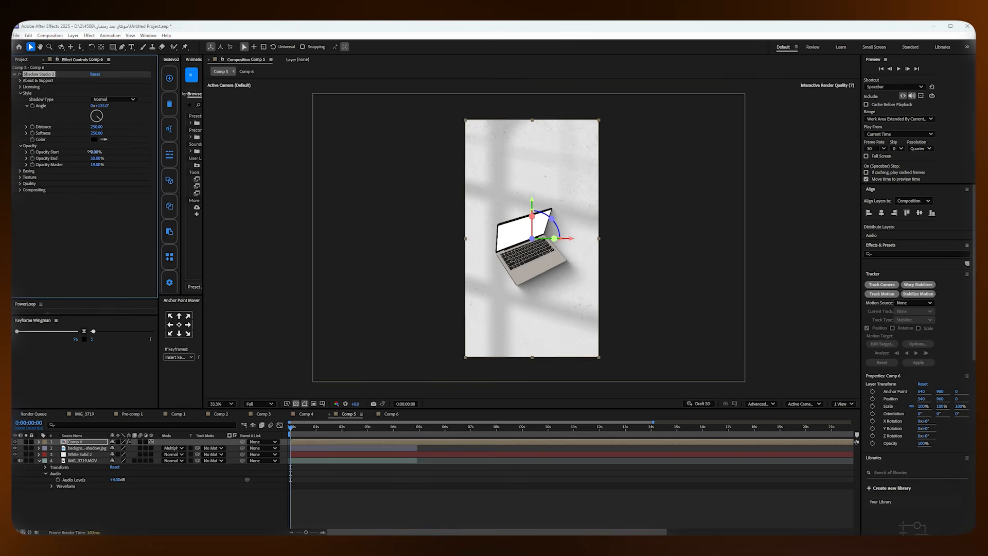
{"action": "left_click_drag", "start_coordinate": [109, 128], "coordinate": [120, 132]}
{"action": "left_click_drag", "start_coordinate": [111, 133], "coordinate": [120, 137]}
{"action": "left_click", "coordinate": [313, 440]}
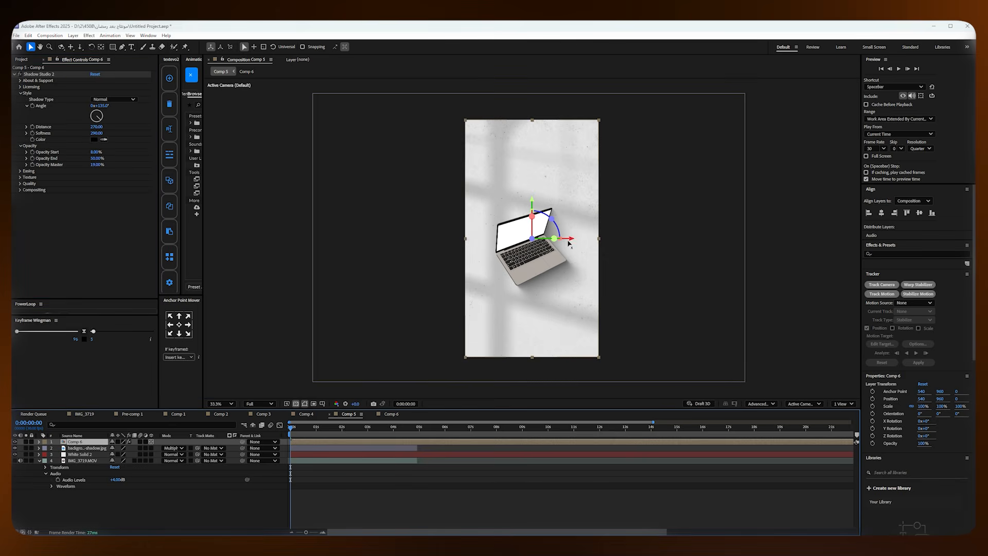
Step: Move the laptop layer leftward along its X axis in Comp 5
{"action": "left_click_drag", "start_coordinate": [568, 243], "coordinate": [507, 238]}
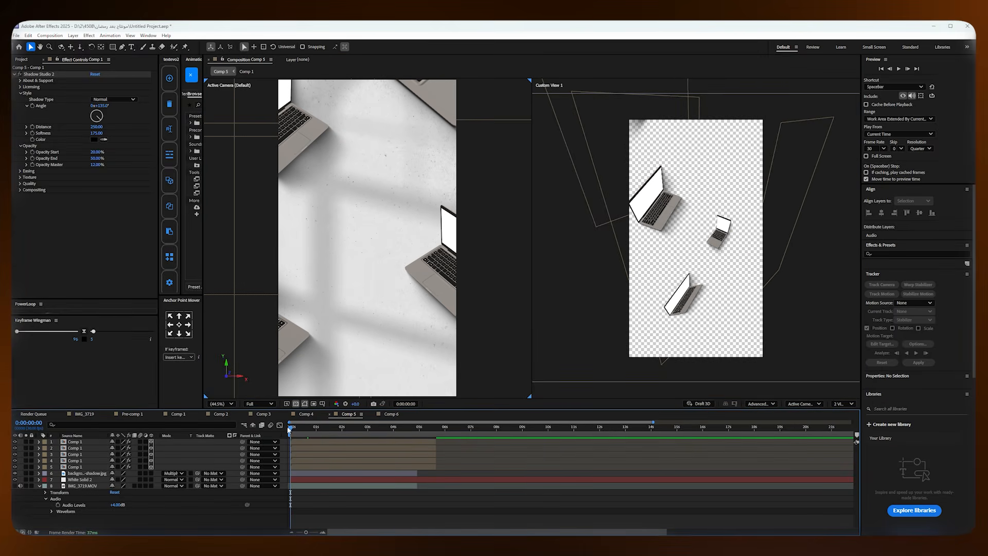
Step: Preview the laptop scene in Comp 5, and play Comp 4's animation for reference before returning to Comp 5
{"action": "left_click_drag", "start_coordinate": [289, 429], "coordinate": [192, 424]}
{"action": "key", "text": "space"}
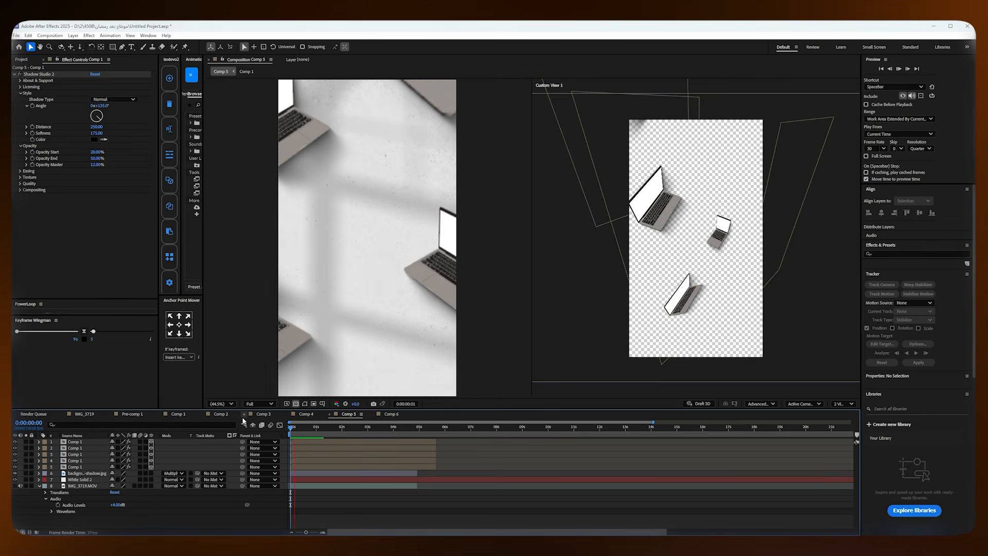
{"action": "key", "text": "space"}
{"action": "left_click_drag", "start_coordinate": [294, 427], "coordinate": [34, 425]}
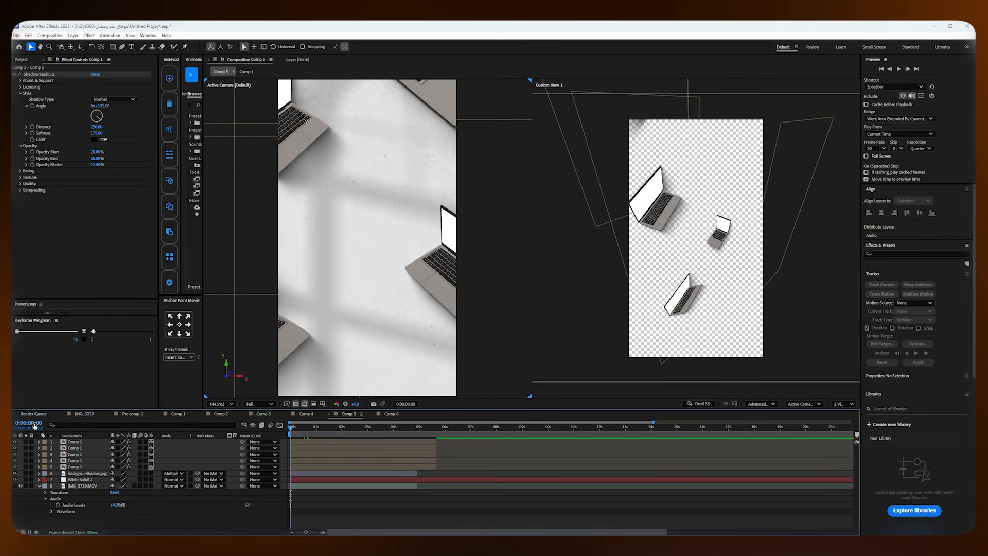
{"action": "left_click", "coordinate": [260, 414]}
{"action": "left_click", "coordinate": [305, 414]}
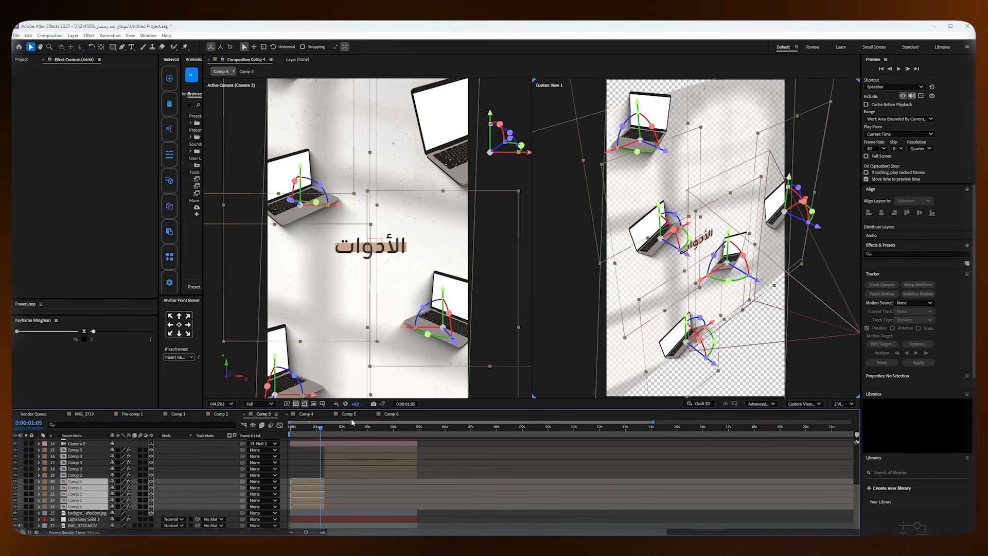
{"action": "left_click_drag", "start_coordinate": [318, 430], "coordinate": [242, 433]}
{"action": "key", "text": "space"}
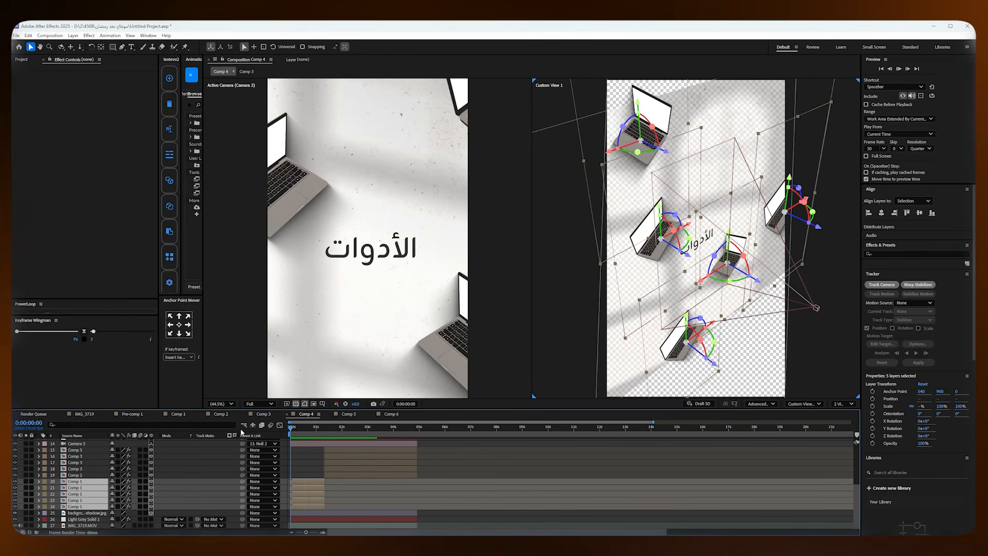
{"action": "key", "text": "space"}
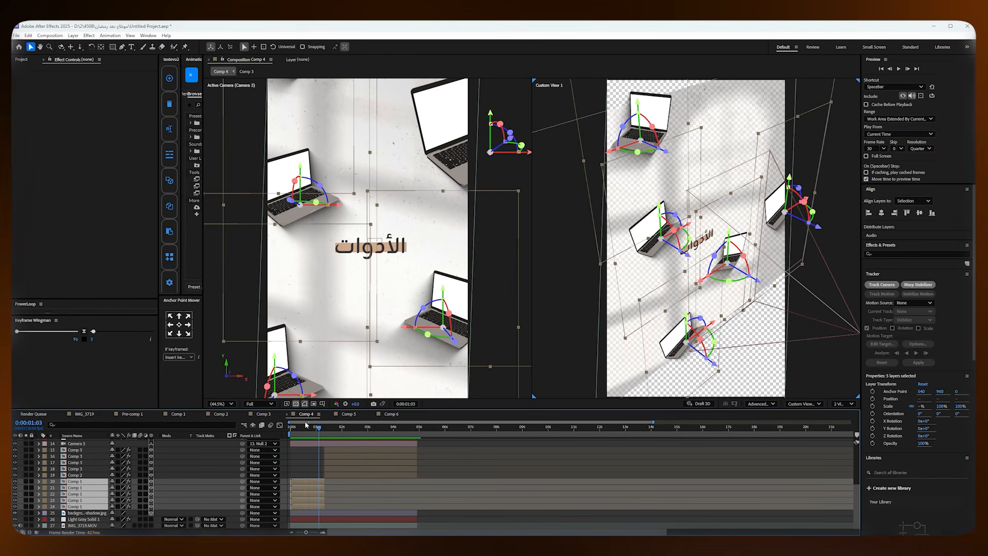
{"action": "left_click", "coordinate": [380, 415]}
{"action": "left_click_drag", "start_coordinate": [300, 429], "coordinate": [289, 428]}
{"action": "left_click", "coordinate": [353, 414]}
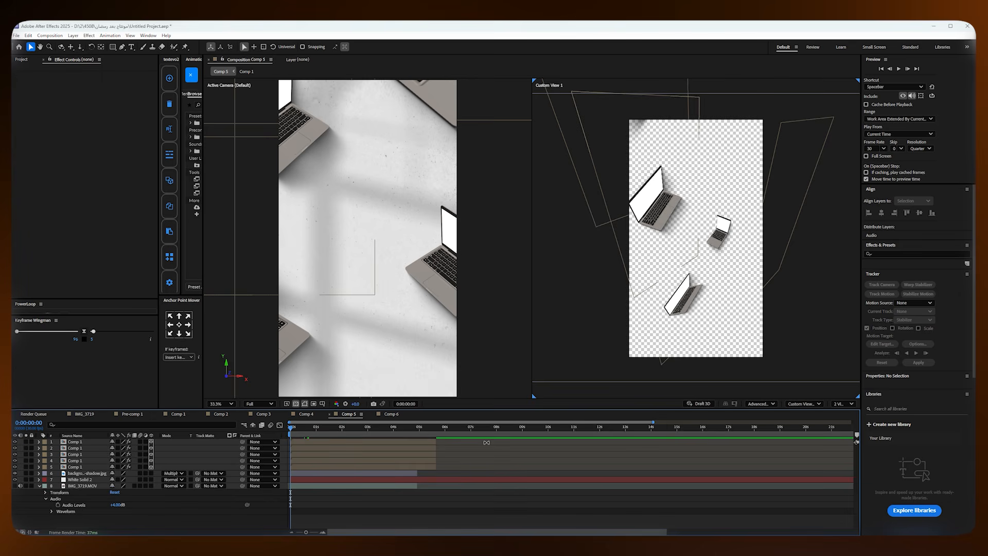
Step: Add a text layer reading "الأدوات" near the middle of Comp 5, in the empty area between the laptops
{"action": "left_click", "coordinate": [132, 47]}
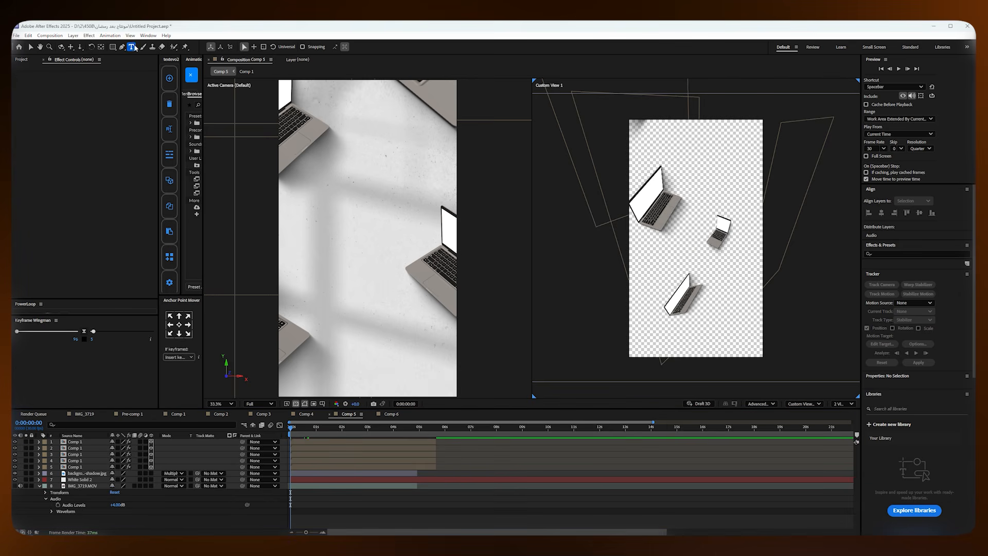
{"action": "left_click", "coordinate": [371, 250]}
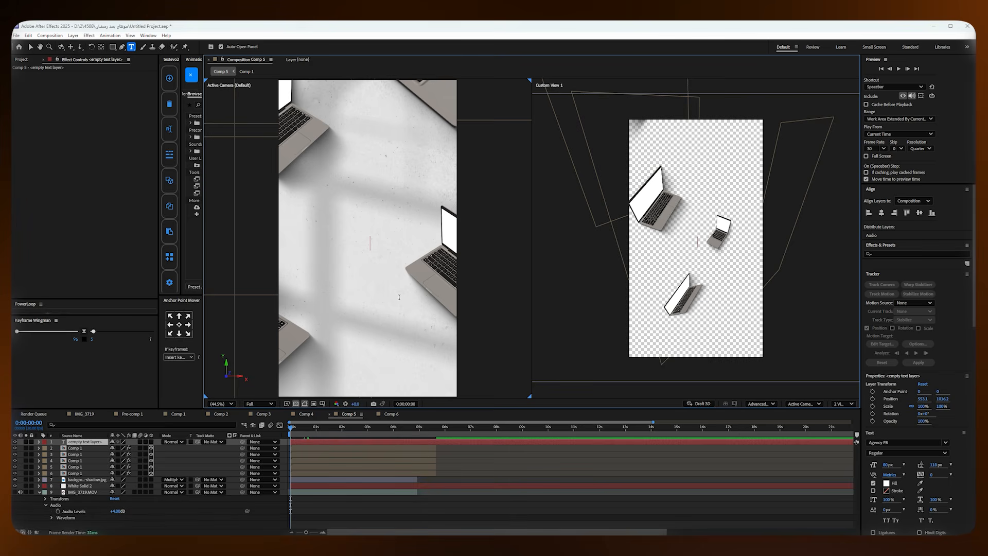
{"action": "type", "text": "hg"}
{"action": "key", "text": "BackSpace"}
{"action": "key", "text": "BackSpace"}
{"action": "type", "text": "ال"}
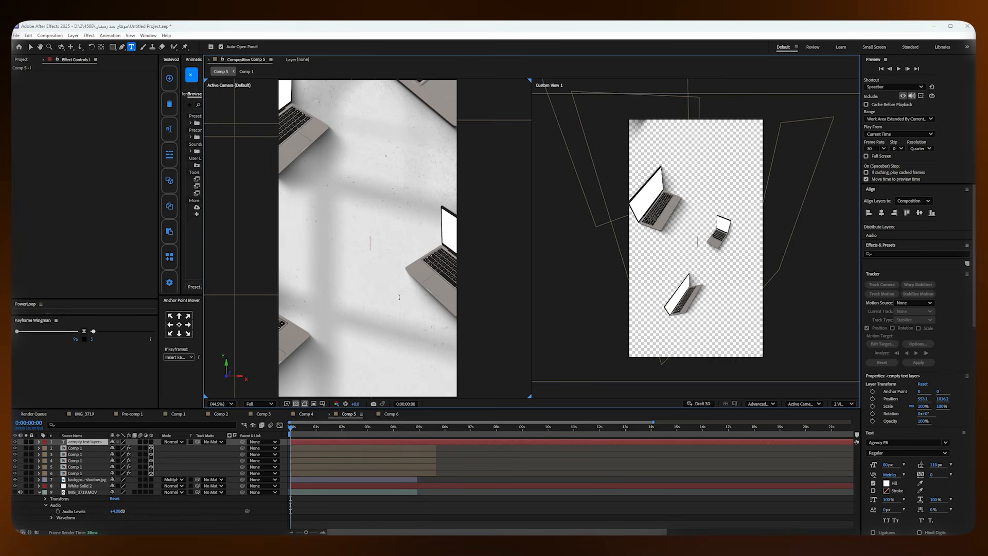
{"action": "type", "text": "أدوات"}
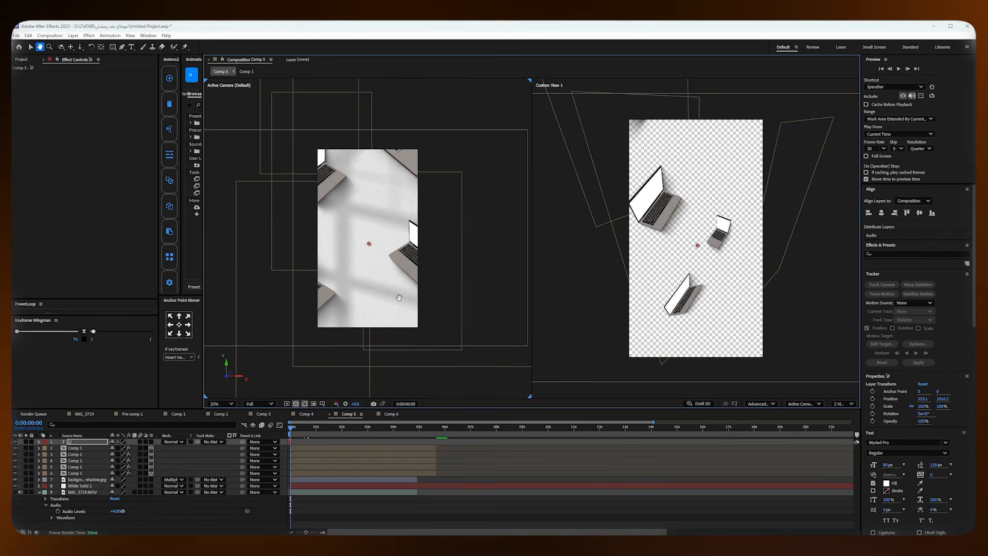
Step: Set the font of the "الأدوات" title to VIP Hala Bold
{"action": "double_click", "coordinate": [376, 256]}
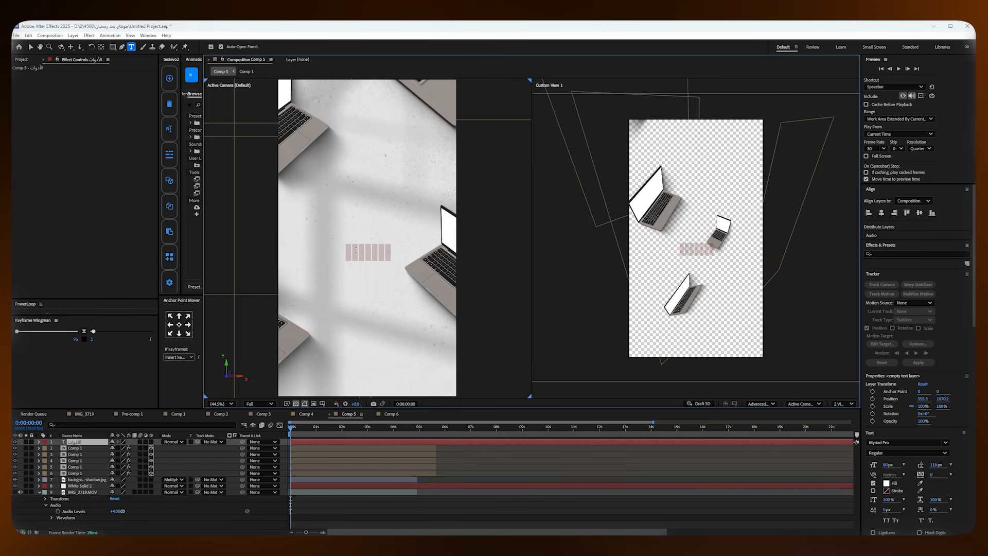
{"action": "key", "text": "BackSpace"}
{"action": "key", "text": "ctrl+z"}
{"action": "scroll", "coordinate": [961, 338], "scroll_direction": "down", "scroll_amount": 10}
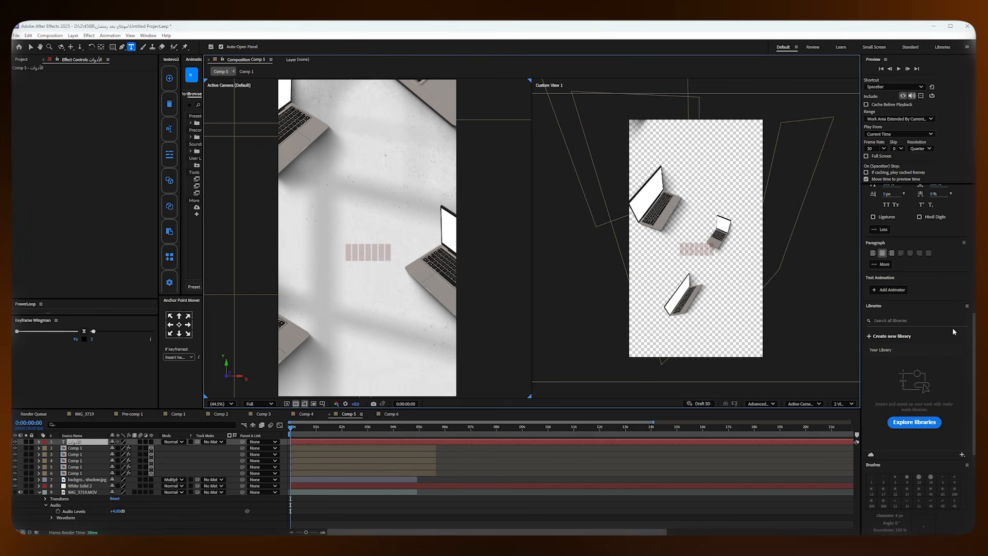
{"action": "left_click_drag", "start_coordinate": [973, 345], "coordinate": [973, 277]}
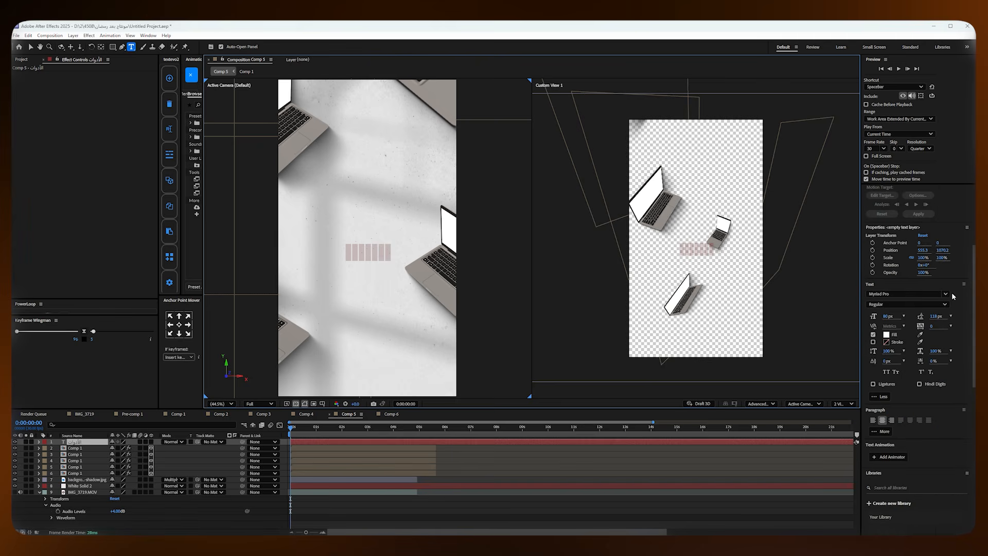
{"action": "left_click", "coordinate": [946, 293]}
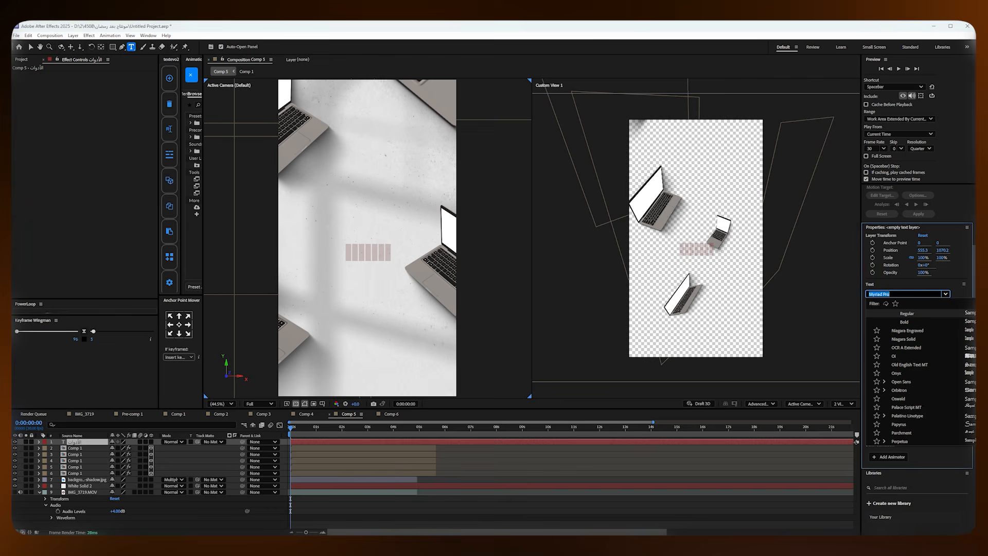
{"action": "scroll", "coordinate": [916, 376], "scroll_direction": "down", "scroll_amount": 15}
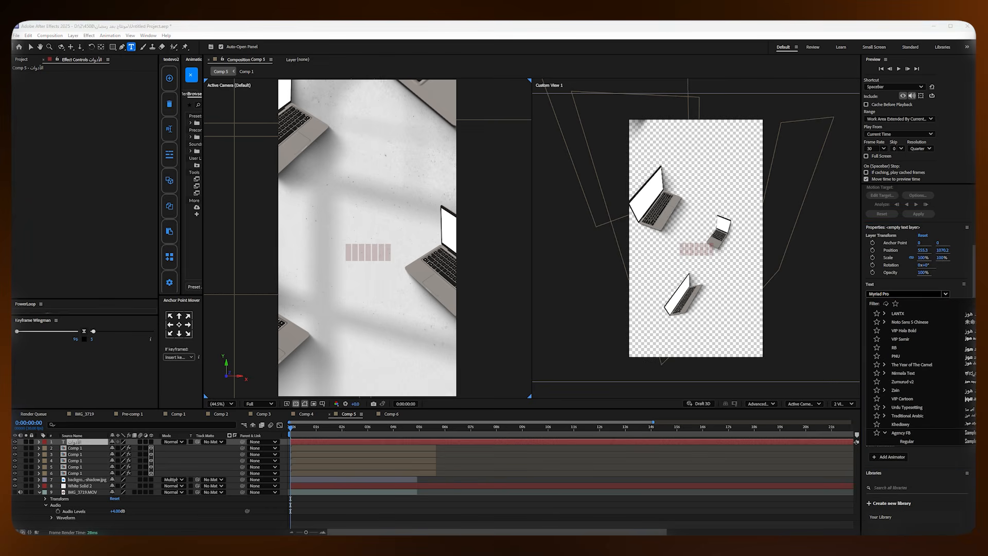
{"action": "left_click", "coordinate": [894, 329]}
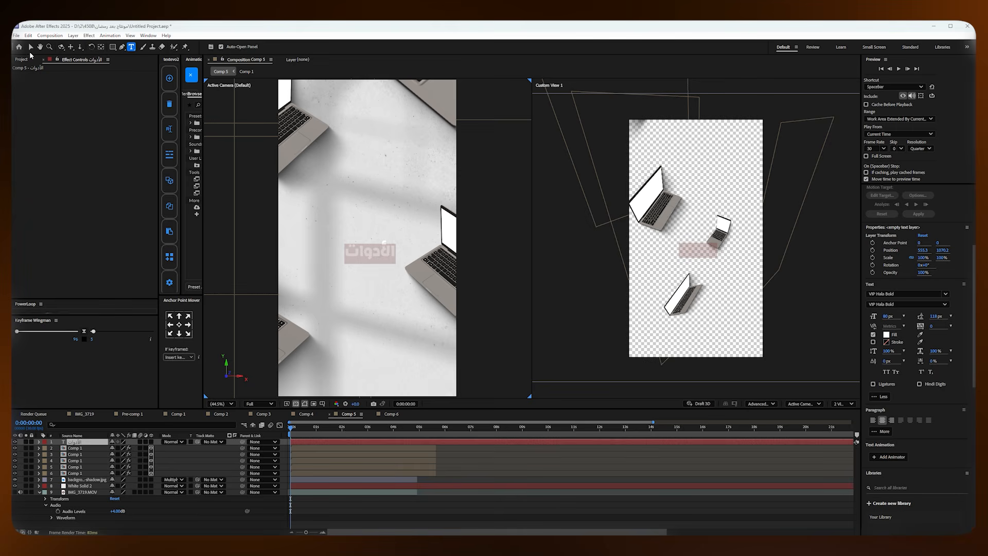
Step: Make the title a 3D layer, scale it to 129% and position it at about X 537.3, Y 1041.2
{"action": "left_click", "coordinate": [30, 47]}
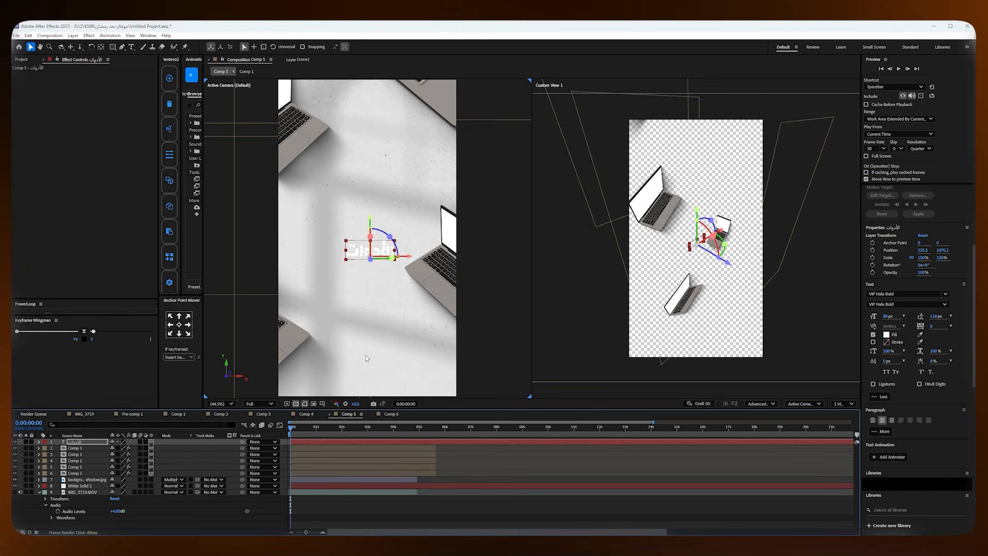
{"action": "left_click_drag", "start_coordinate": [411, 260], "coordinate": [401, 260]}
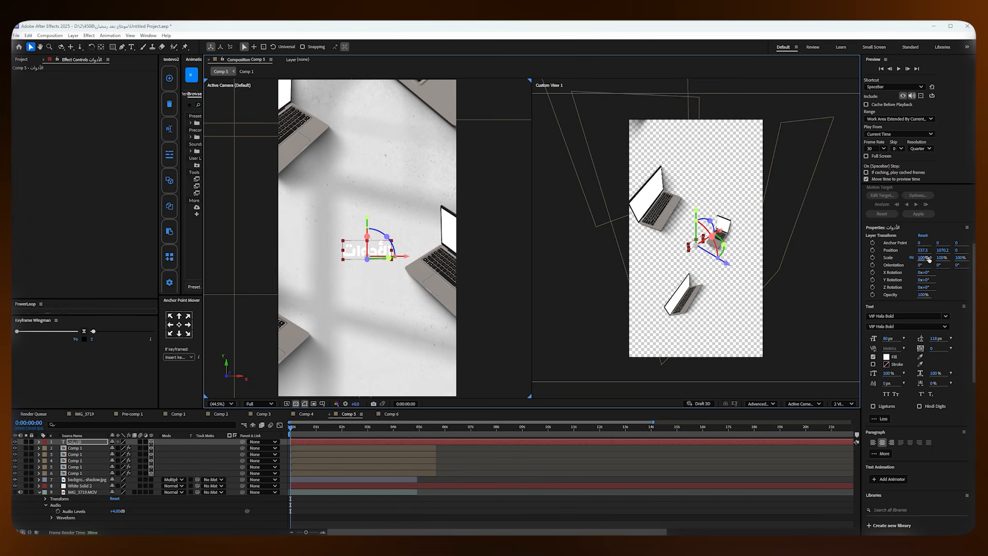
{"action": "left_click_drag", "start_coordinate": [931, 257], "coordinate": [941, 258]}
{"action": "left_click_drag", "start_coordinate": [367, 220], "coordinate": [367, 215]}
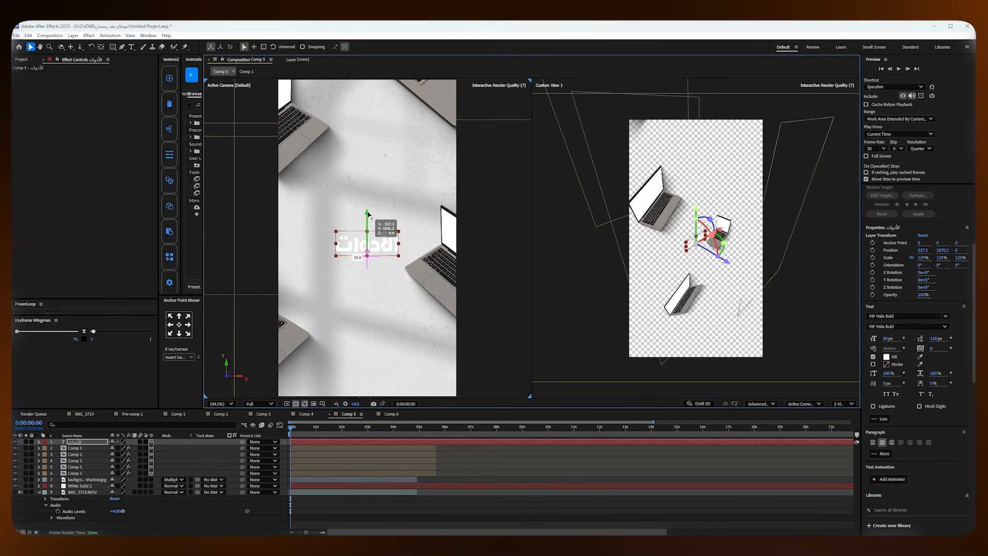
Step: Set the title's fill colour to dark grey 323232 and check the scene's opening frames
{"action": "left_click", "coordinate": [886, 356]}
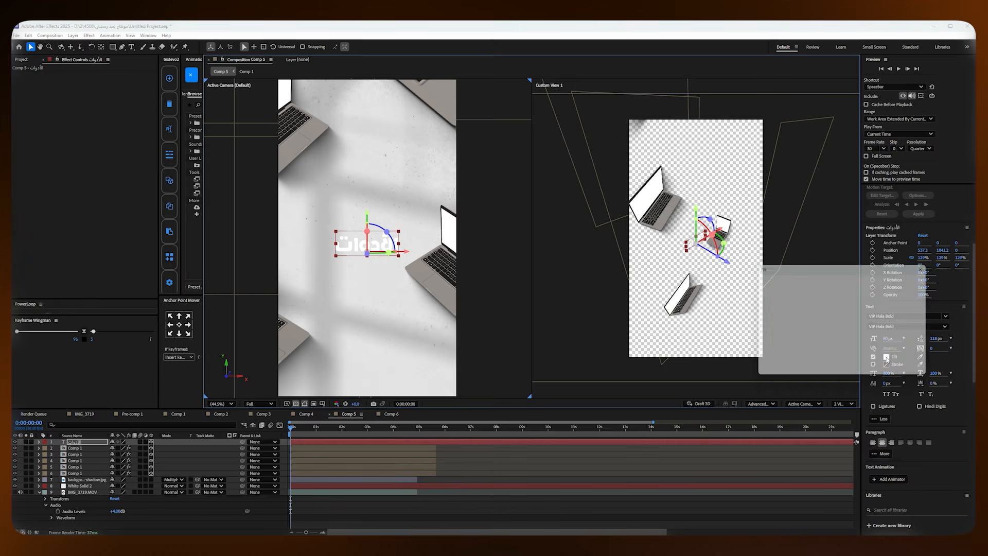
{"action": "left_click_drag", "start_coordinate": [796, 333], "coordinate": [719, 354]}
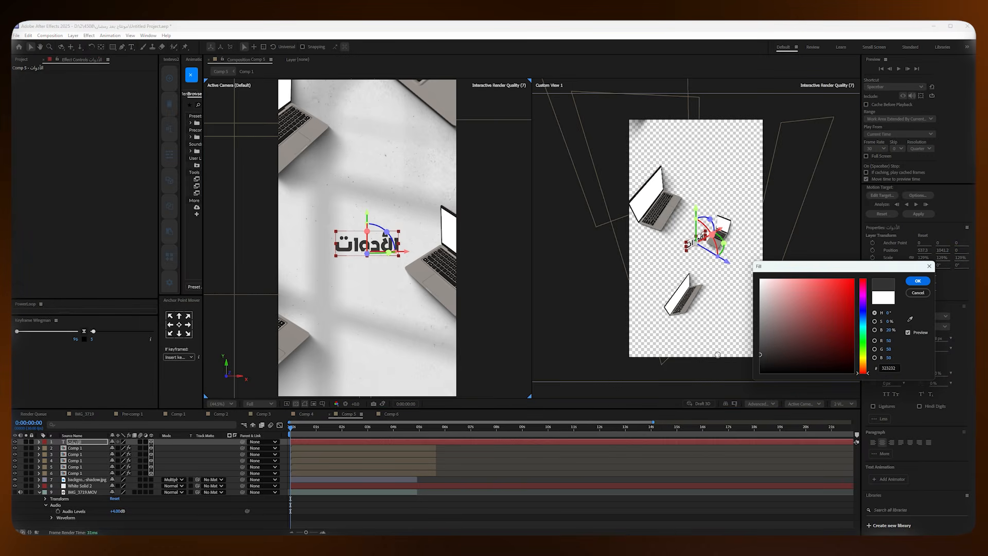
{"action": "left_click", "coordinate": [918, 281]}
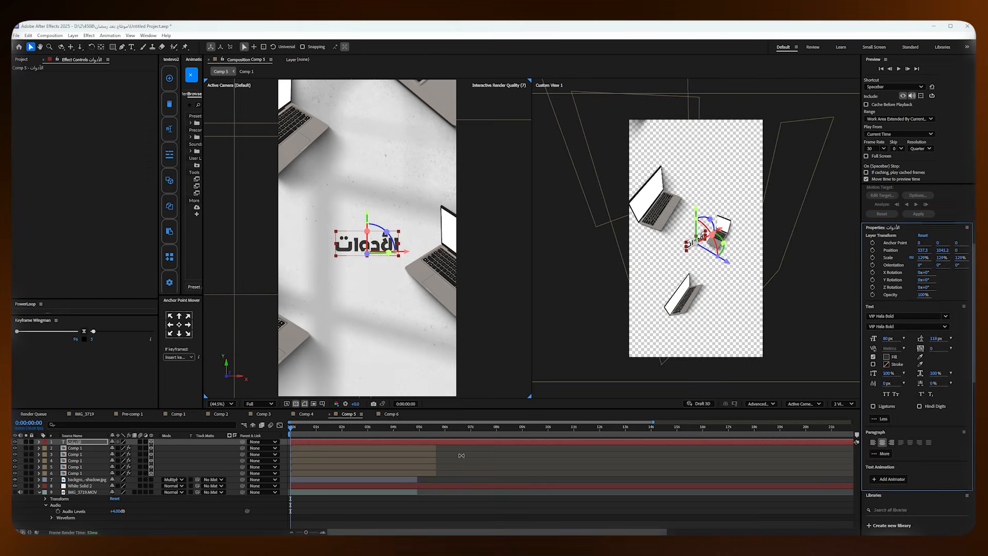
{"action": "left_click", "coordinate": [415, 460]}
{"action": "left_click", "coordinate": [299, 429]}
{"action": "left_click_drag", "start_coordinate": [301, 429], "coordinate": [261, 427]}
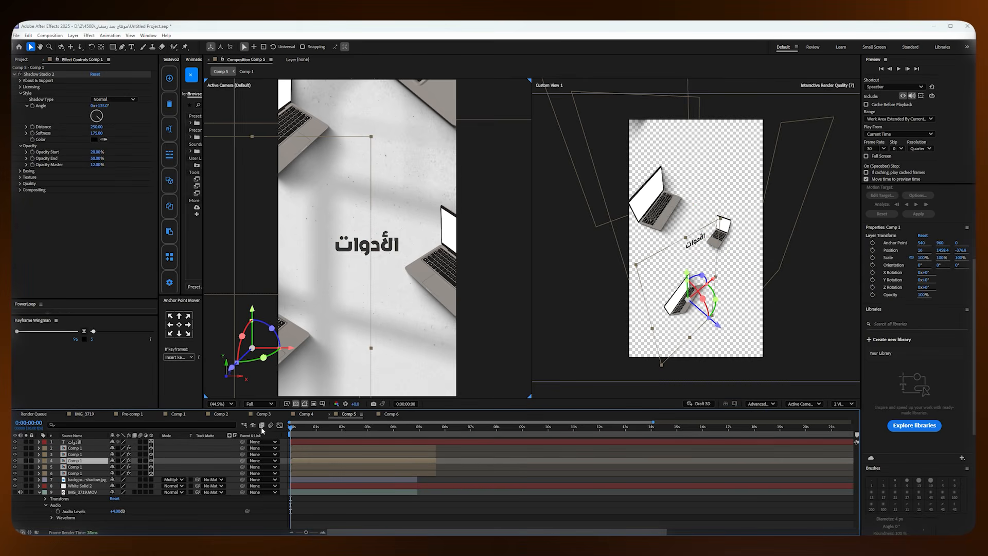
{"action": "left_click", "coordinate": [463, 499]}
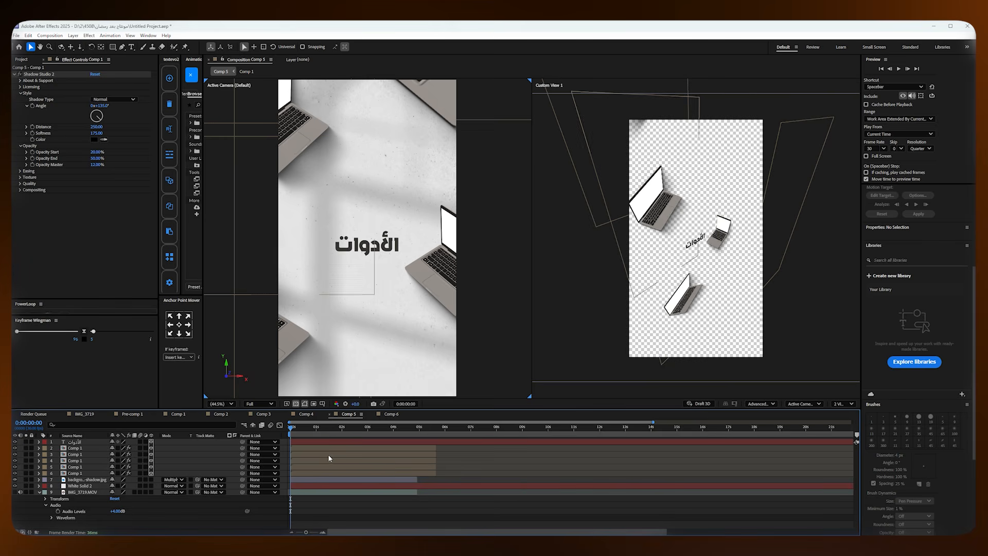
Step: Split the title layer every five frames from 0:00:00:05 to 0:00:01:05, always cutting the newest segment
{"action": "left_click_drag", "start_coordinate": [654, 422], "coordinate": [362, 422]}
{"action": "left_click_drag", "start_coordinate": [291, 431], "coordinate": [315, 432]}
{"action": "left_click", "coordinate": [318, 442]}
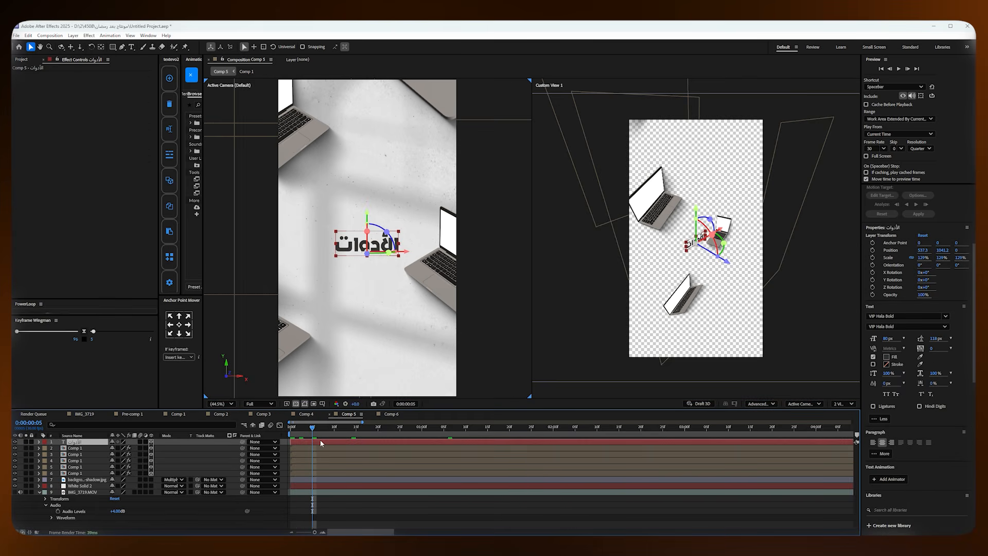
{"action": "key", "text": "ctrl+shift+d"}
{"action": "left_click", "coordinate": [334, 432]}
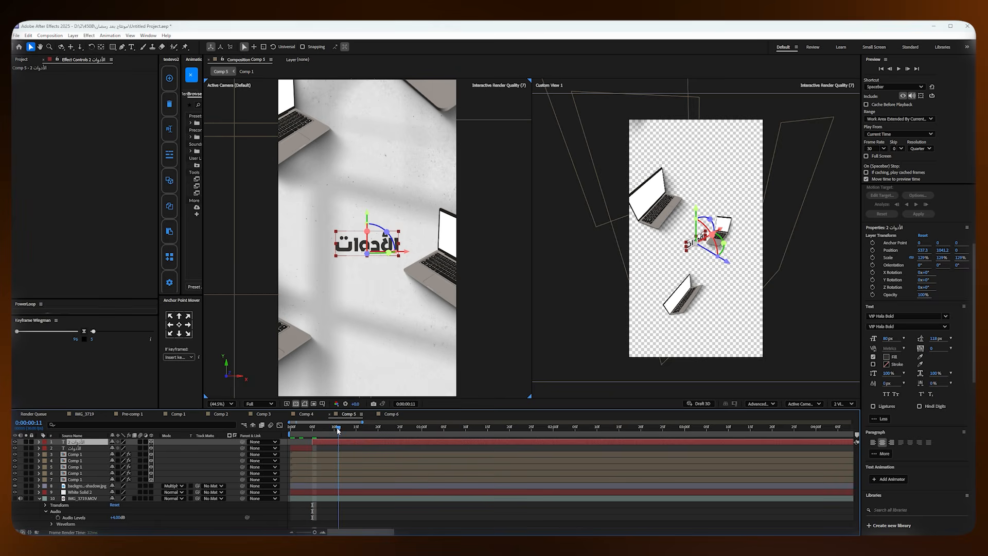
{"action": "key", "text": "ctrl+shift+d"}
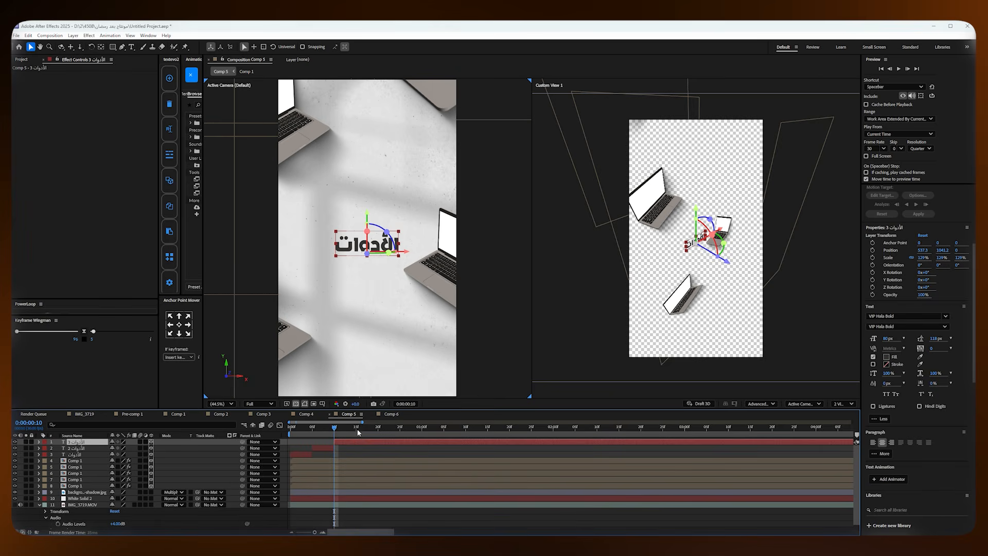
{"action": "left_click", "coordinate": [356, 430]}
{"action": "key", "text": "ctrl+shift+d"}
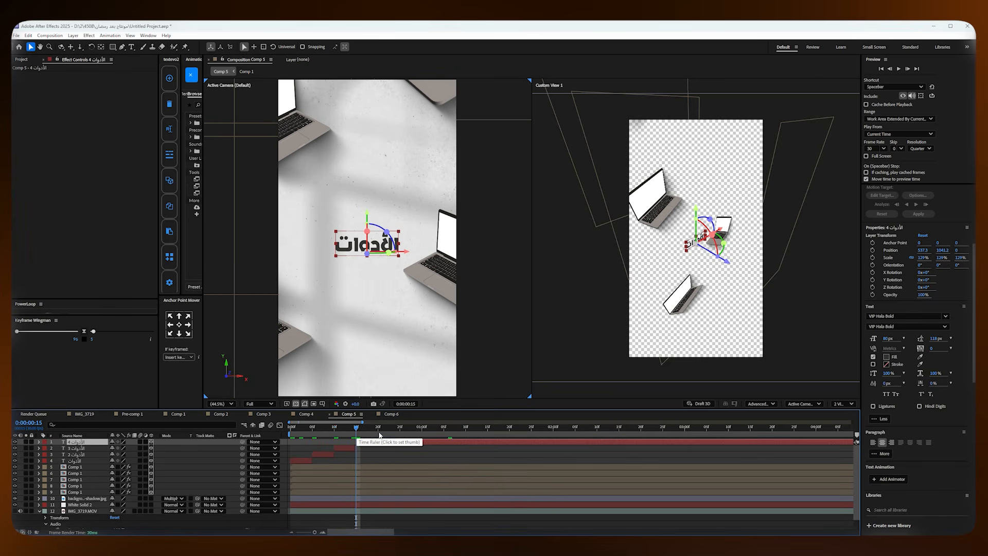
{"action": "left_click", "coordinate": [377, 431]}
{"action": "key", "text": "ctrl+shift+d"}
{"action": "left_click", "coordinate": [399, 430]}
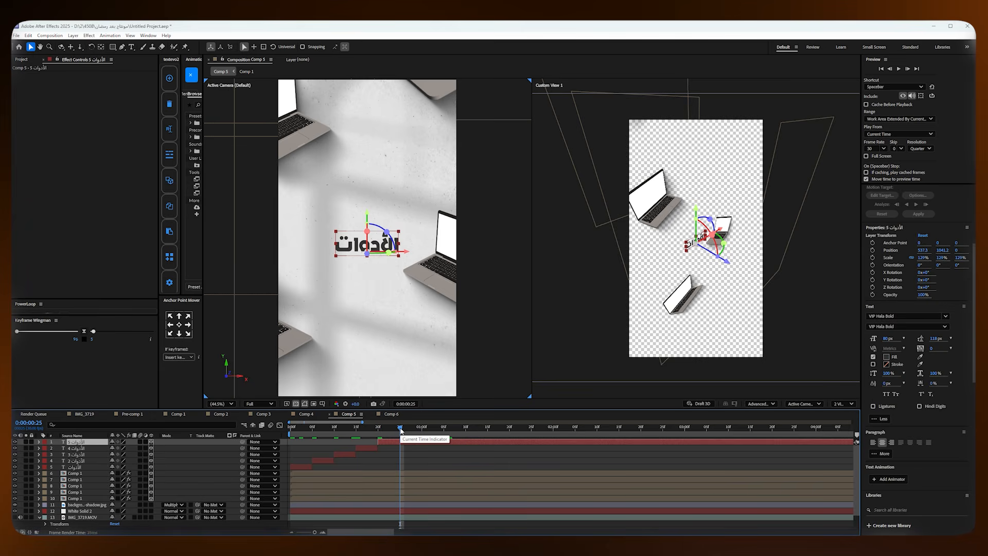
{"action": "key", "text": "ctrl+shift+d"}
{"action": "left_click", "coordinate": [423, 430]}
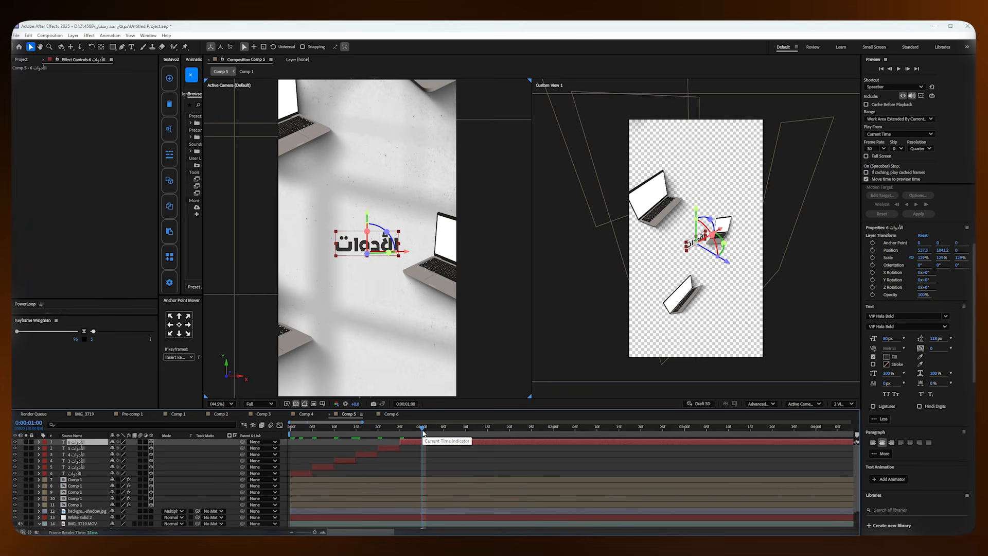
{"action": "key", "text": "ctrl+shift+d"}
{"action": "left_click", "coordinate": [443, 430]}
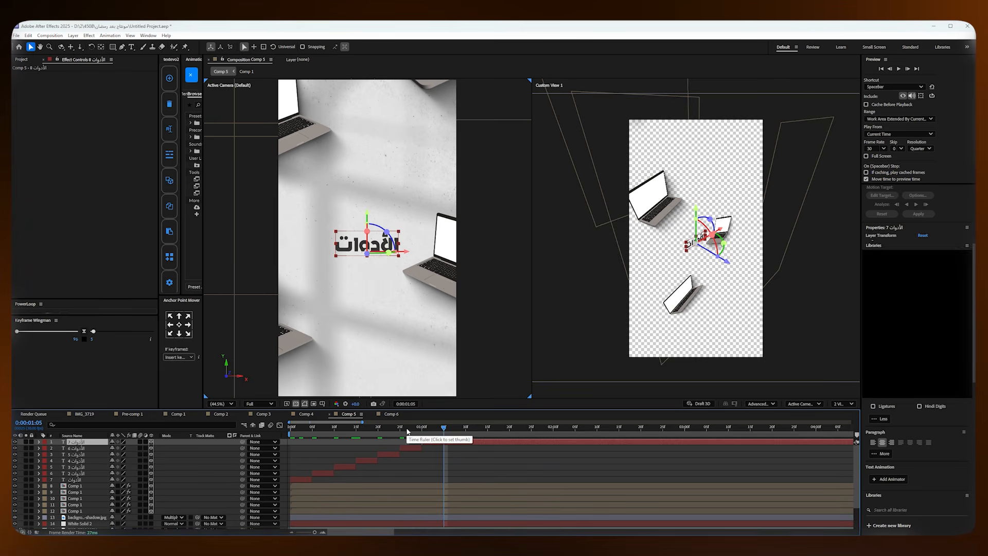
{"action": "key", "text": "ctrl+shift+d"}
Step: Preview the title segments from the start, and split the last segment again at 0:00:01:10
{"action": "key", "text": "Home"}
{"action": "key", "text": "space"}
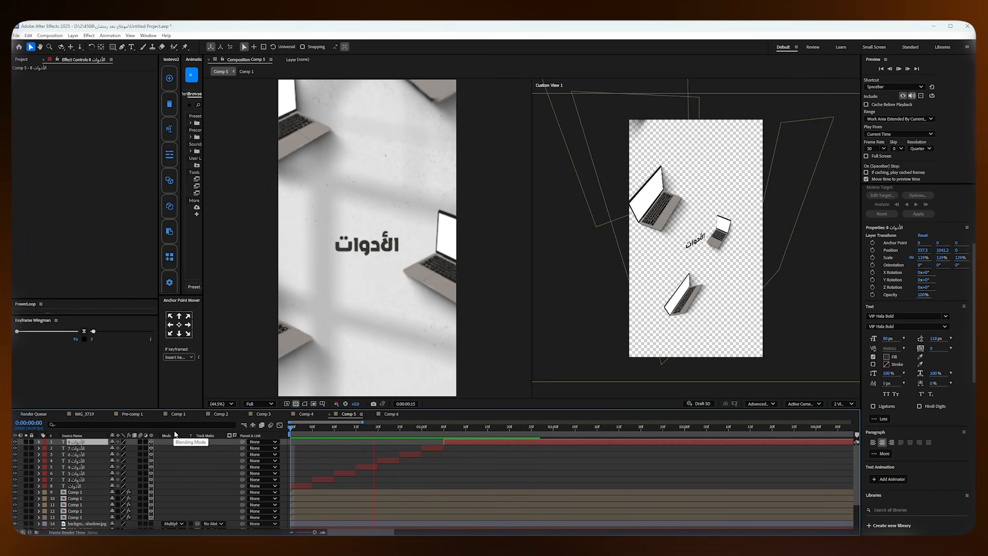
{"action": "key", "text": "space"}
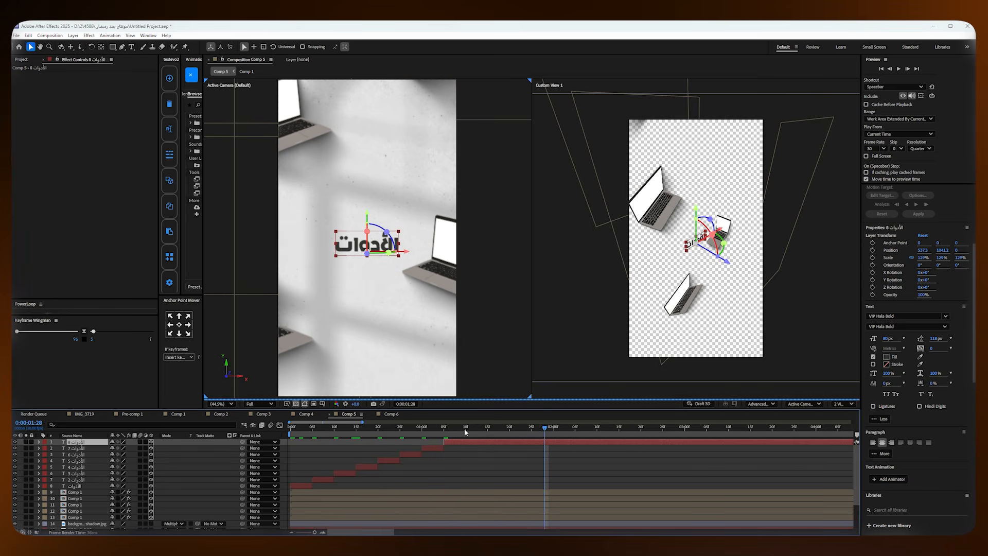
{"action": "left_click", "coordinate": [467, 429]}
{"action": "key", "text": "ctrl+shift+d"}
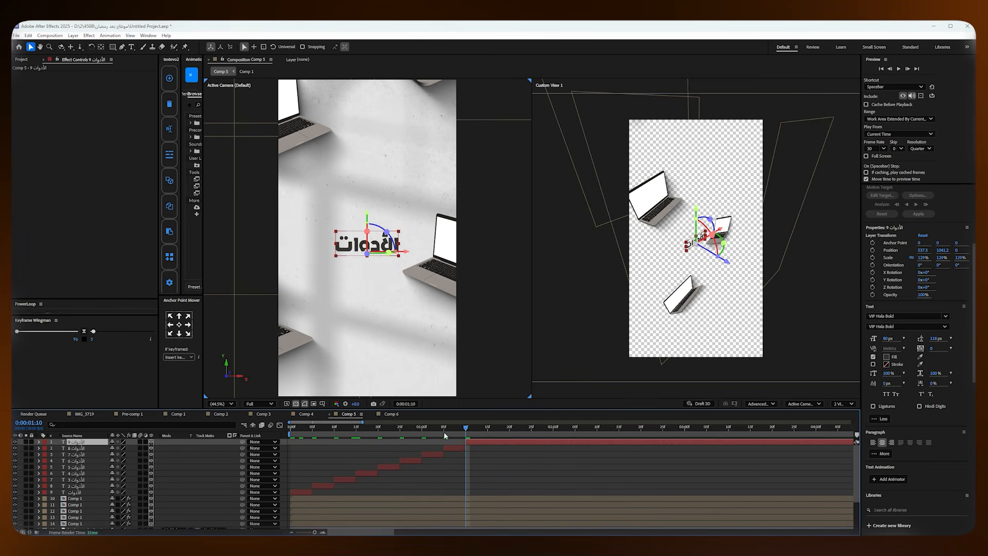
Step: Set the second title segment's font to VIP Samir
{"action": "left_click_drag", "start_coordinate": [466, 434], "coordinate": [322, 438]}
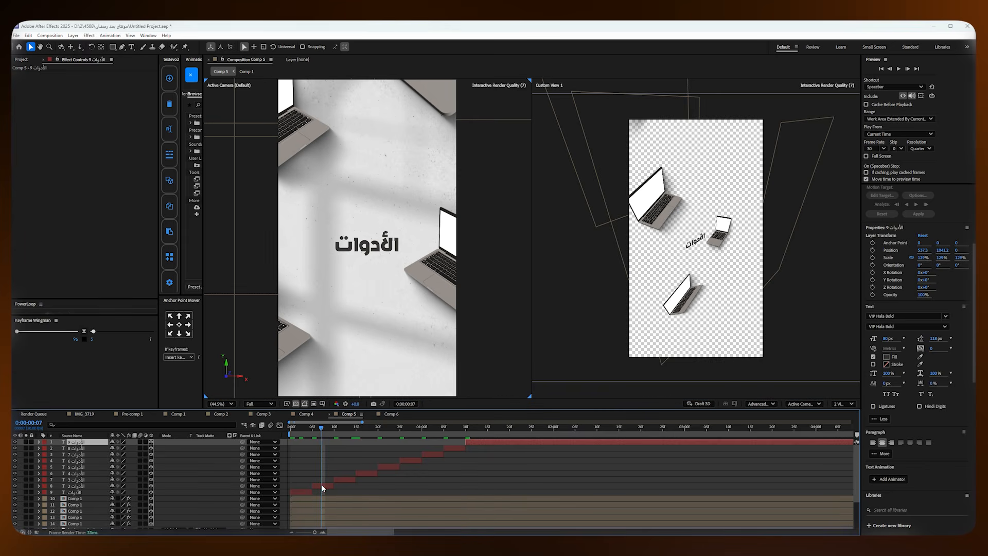
{"action": "left_click", "coordinate": [320, 485]}
{"action": "left_click", "coordinate": [945, 317]}
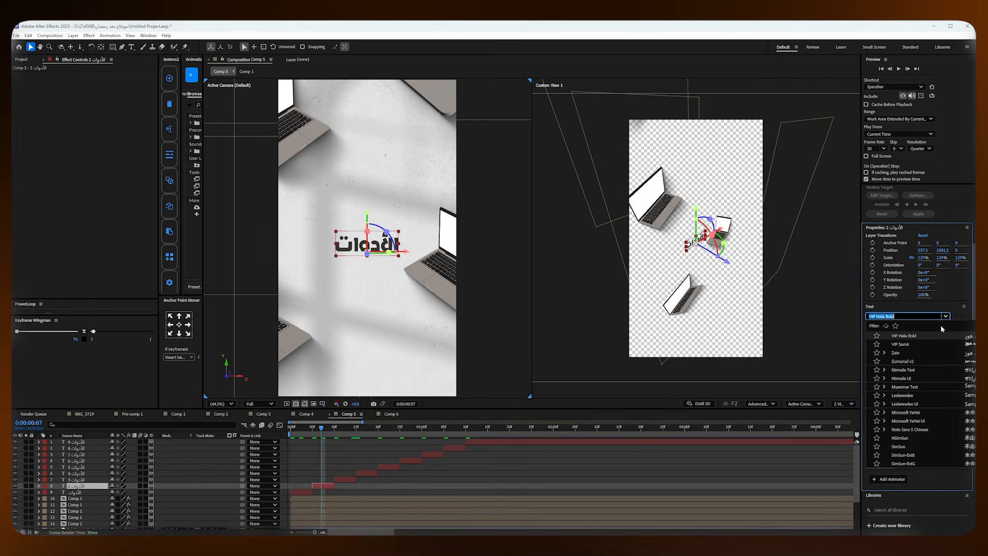
{"action": "left_click", "coordinate": [921, 344]}
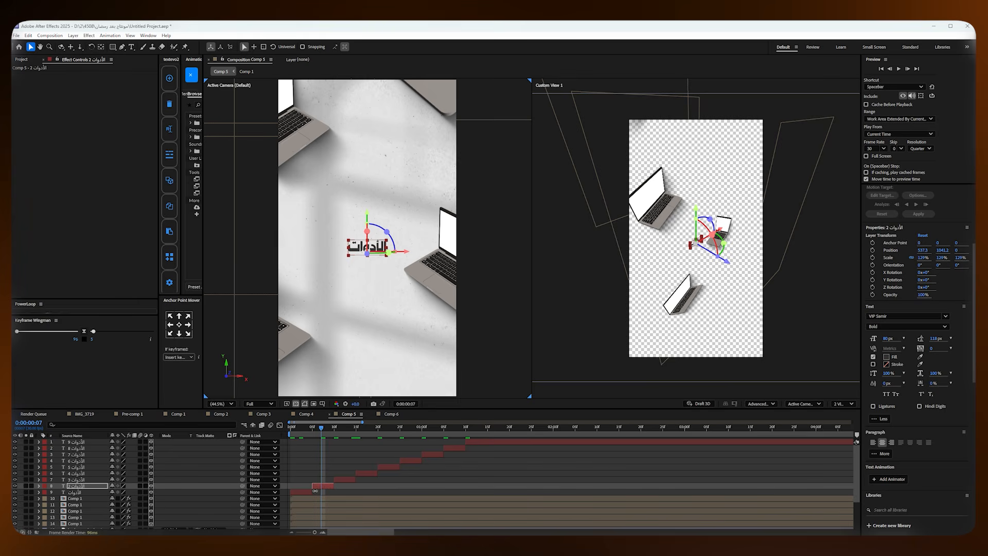
Step: Extend the first title segment to about 0:00:01:10 as a size reference and enlarge the second segment's font to match it
{"action": "left_click_drag", "start_coordinate": [315, 491], "coordinate": [457, 490]}
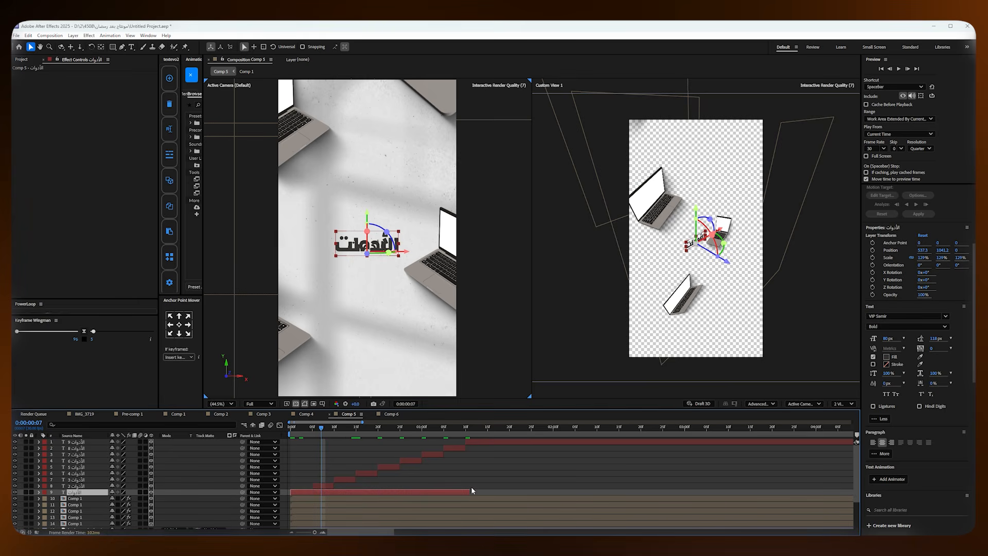
{"action": "key", "text": "ctrl+Up"}
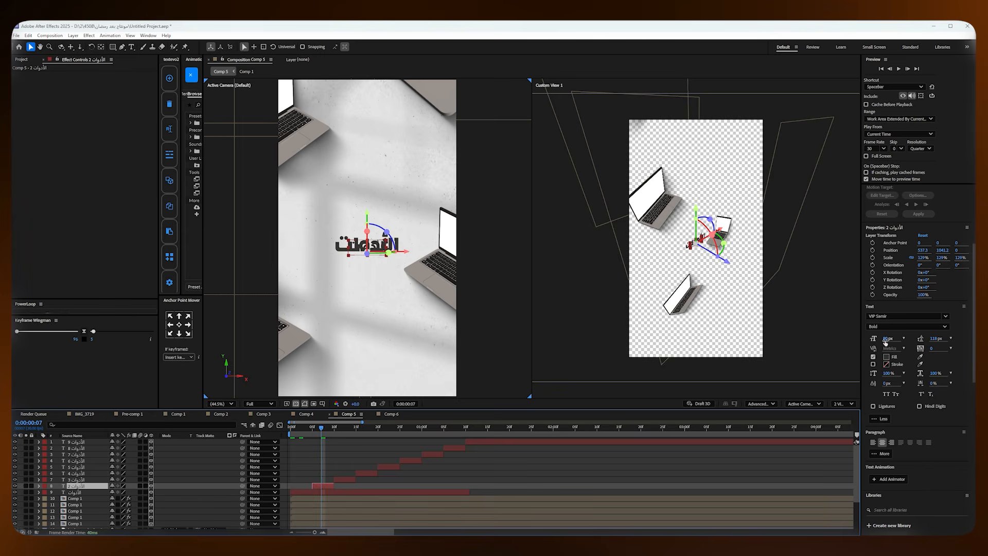
{"action": "left_click_drag", "start_coordinate": [885, 342], "coordinate": [903, 341]}
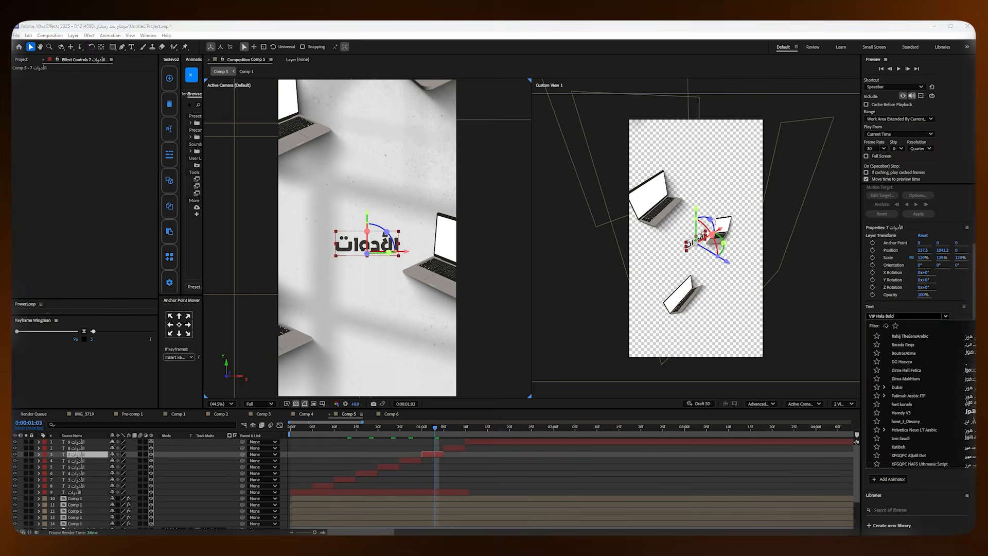
Step: Give the seventh title segment a different Arabic font and compare it with the earlier segments
{"action": "left_click", "coordinate": [905, 344]}
{"action": "left_click", "coordinate": [431, 432]}
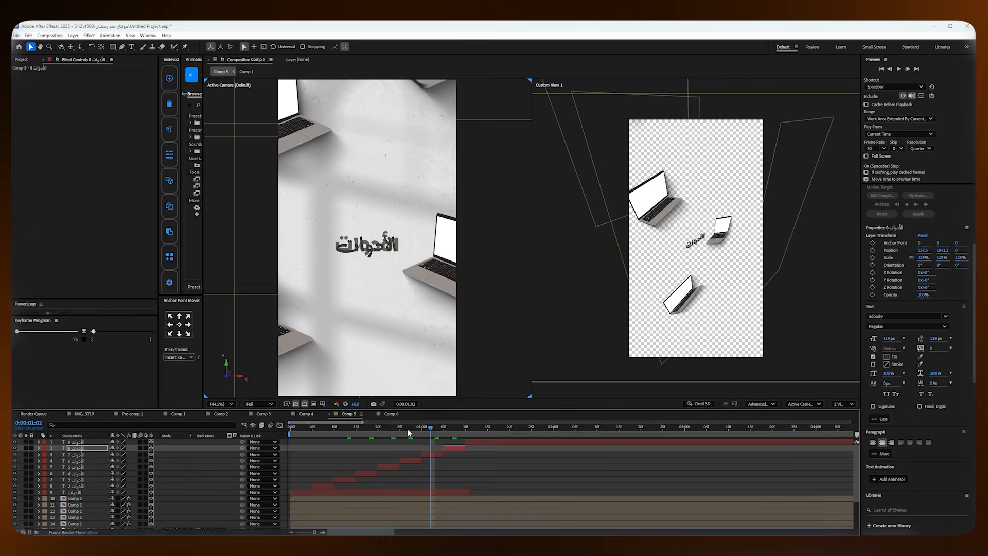
{"action": "left_click", "coordinate": [409, 432]}
{"action": "left_click", "coordinate": [382, 433]}
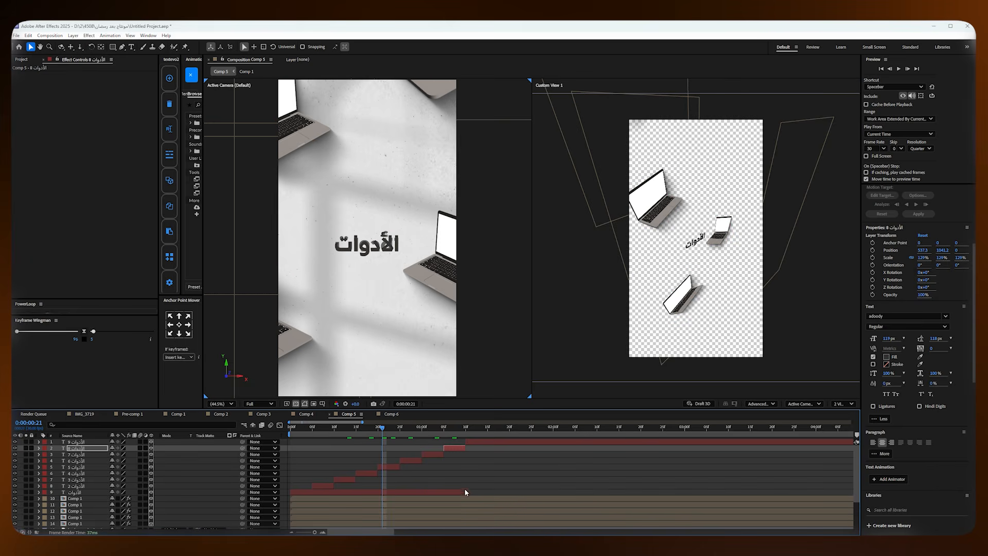
Step: Trim the first title segment back to end at 0:00:00:05 and preview the title sequence from the start
{"action": "left_click_drag", "start_coordinate": [467, 494], "coordinate": [313, 495]}
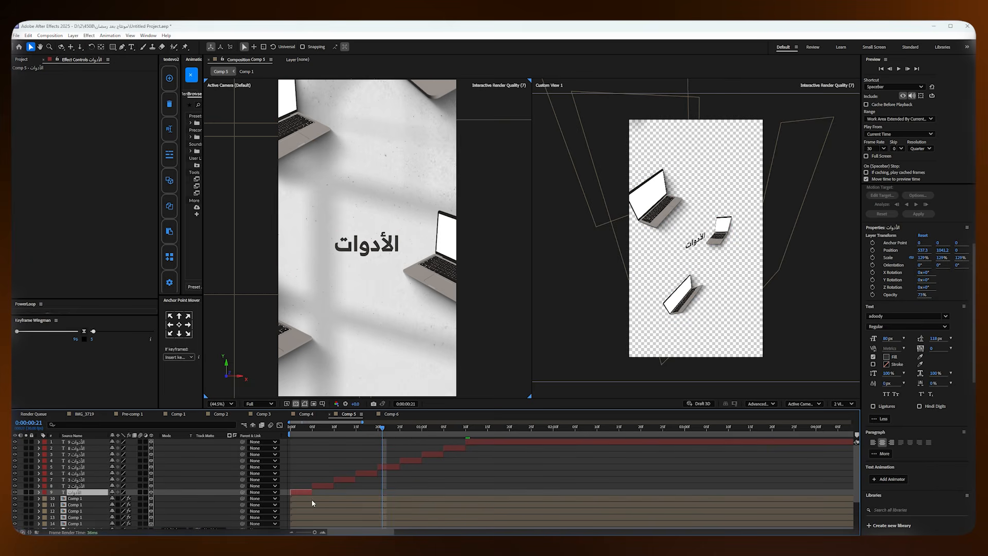
{"action": "left_click", "coordinate": [291, 433]}
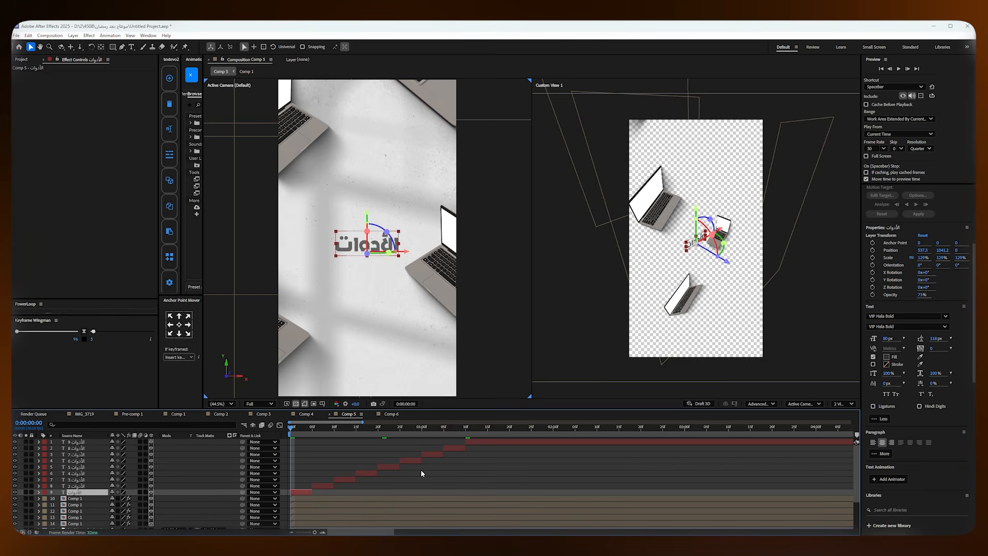
{"action": "key", "text": "space"}
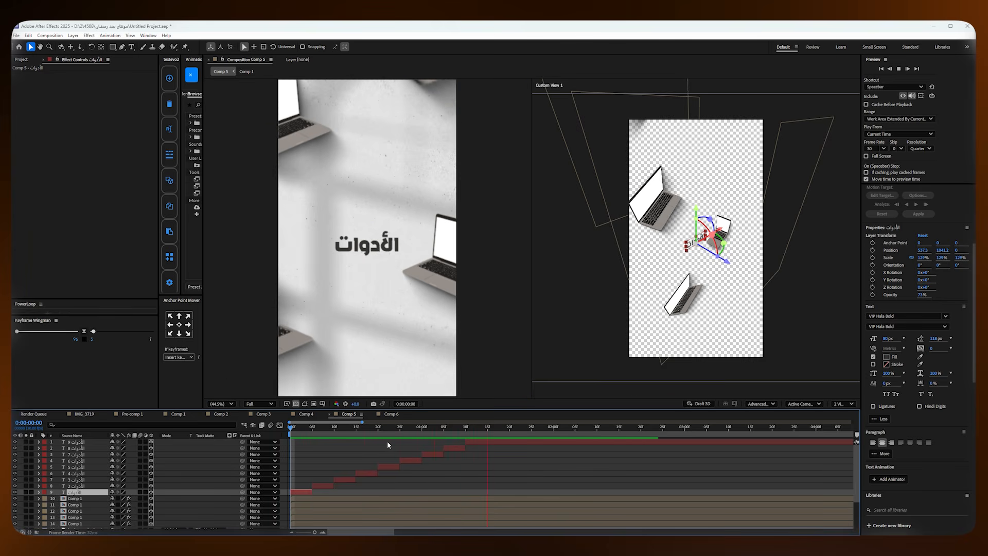
{"action": "key", "text": "space"}
Step: Set the first title segment's opacity to 100% and replay the changing title fonts from the start
{"action": "left_click_drag", "start_coordinate": [362, 422], "coordinate": [236, 441]}
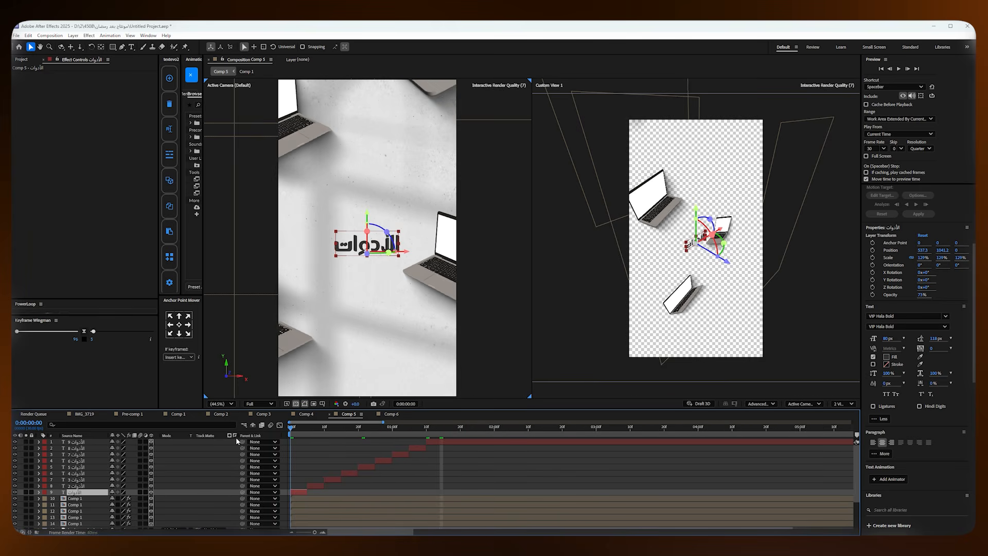
{"action": "left_click", "coordinate": [297, 432]}
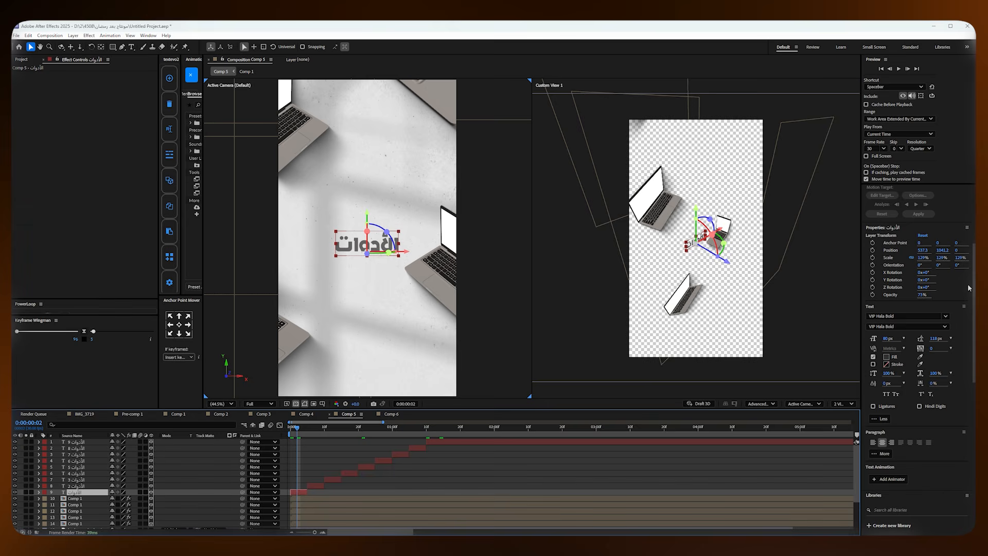
{"action": "left_click_drag", "start_coordinate": [921, 295], "coordinate": [942, 295]}
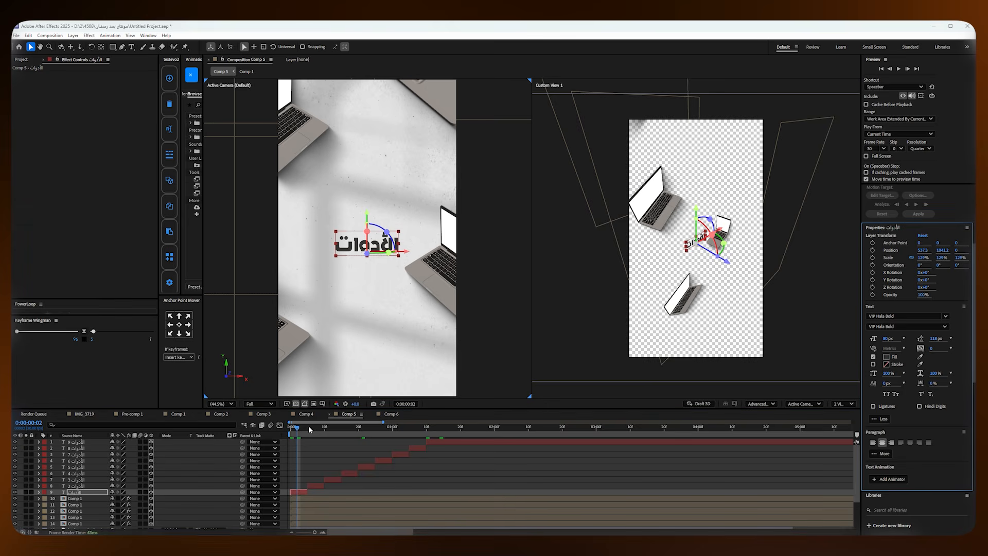
{"action": "key", "text": "space"}
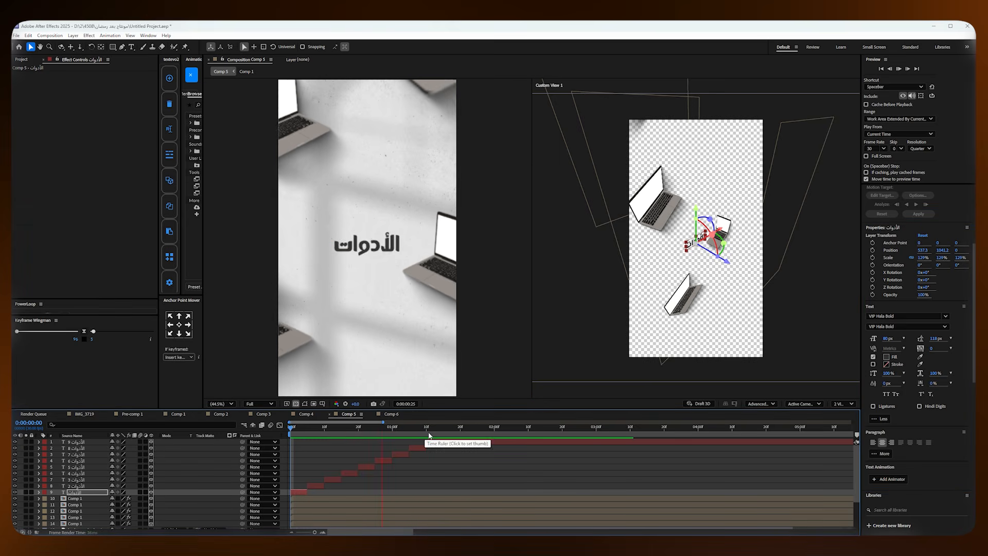
{"action": "left_click_drag", "start_coordinate": [432, 433], "coordinate": [158, 435]}
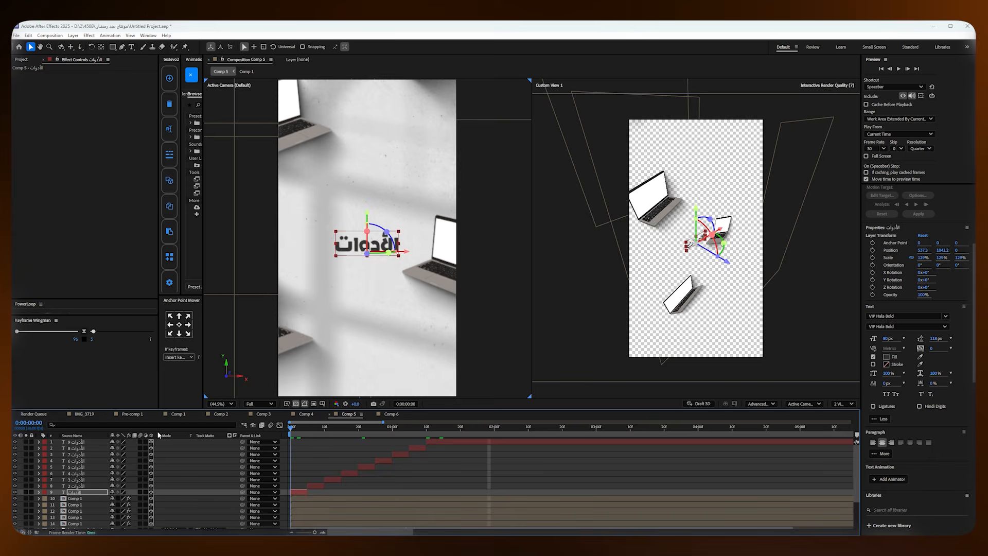
{"action": "key", "text": "space"}
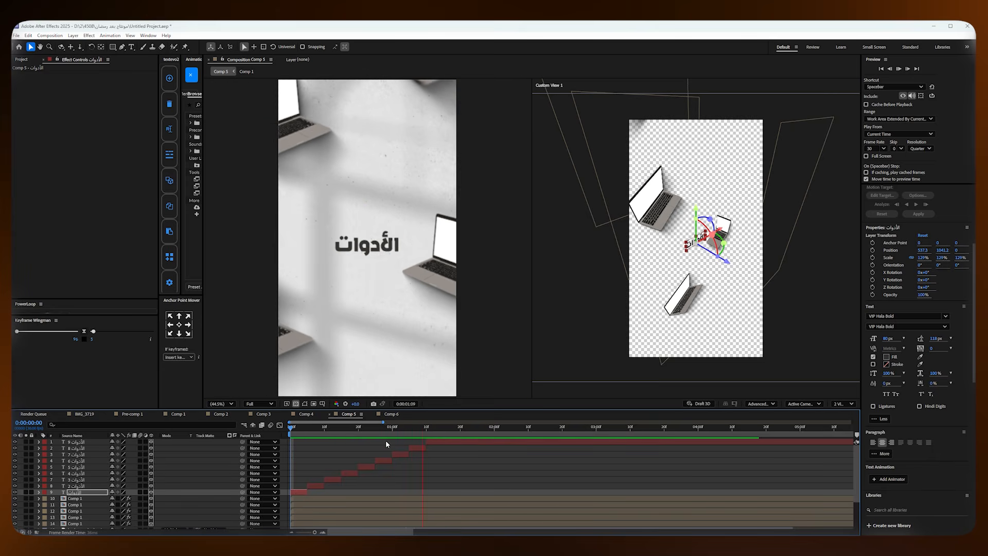
{"action": "key", "text": "space"}
{"action": "left_click_drag", "start_coordinate": [428, 430], "coordinate": [126, 429]}
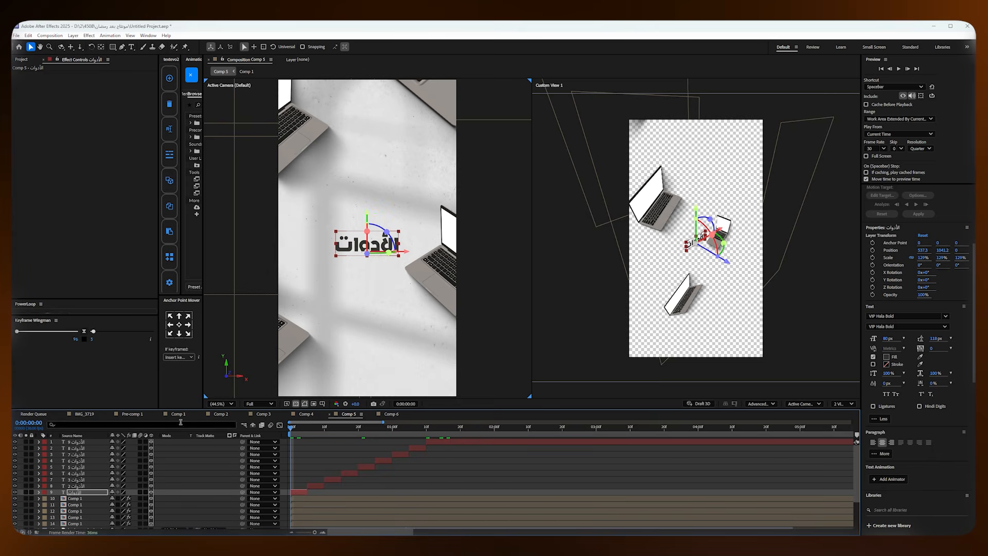
Step: With no layer selected at 0:00:00:00, draw a nearly horizontal Pen line across the full width of the title
{"action": "key", "text": "F2"}
{"action": "left_click_drag", "start_coordinate": [312, 431], "coordinate": [282, 428]}
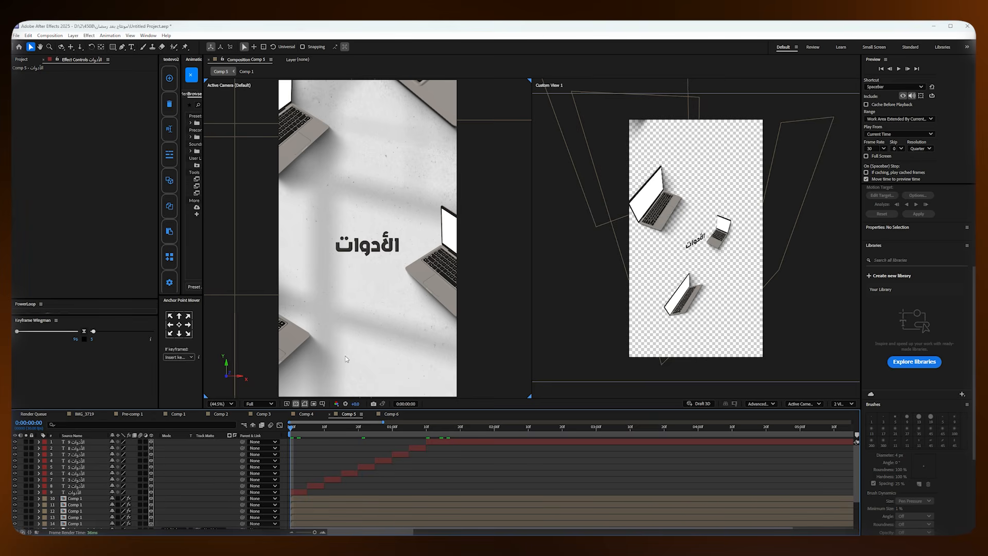
{"action": "left_click", "coordinate": [122, 46]}
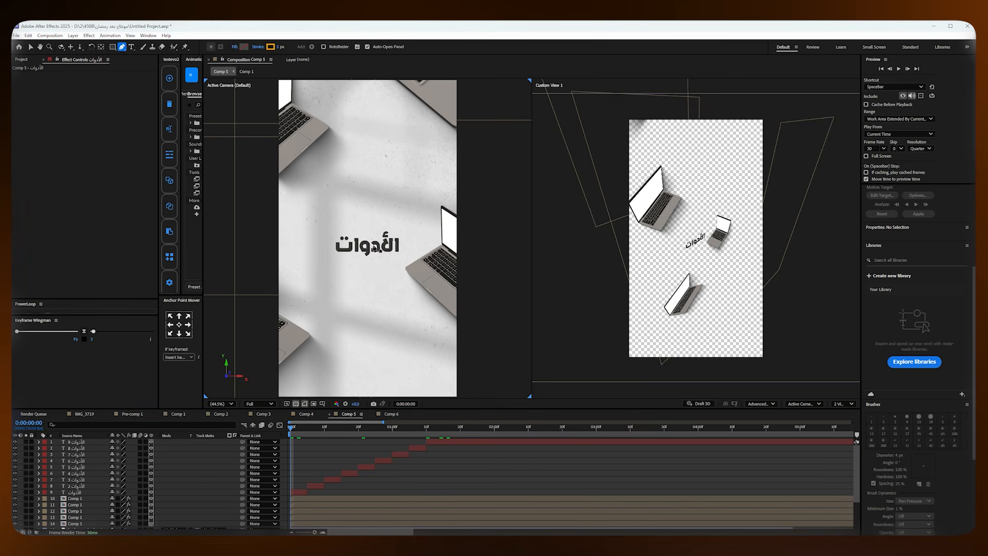
{"action": "scroll", "coordinate": [377, 249], "scroll_direction": "up", "scroll_amount": 3}
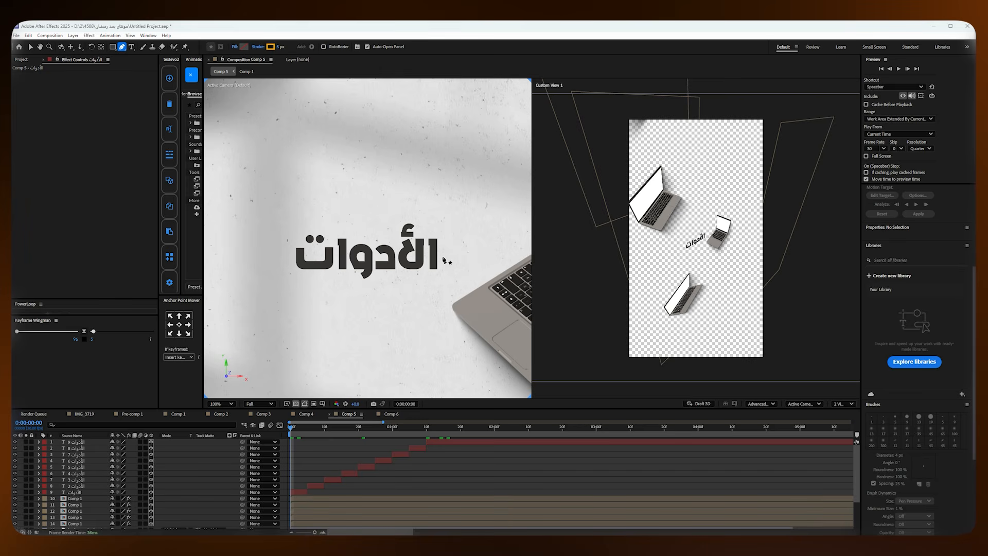
{"action": "left_click", "coordinate": [289, 255]}
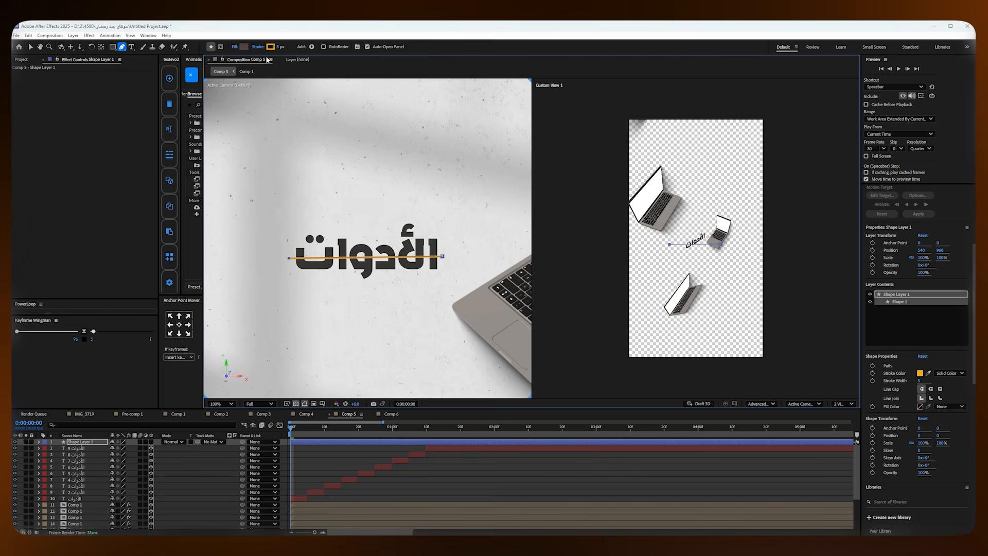
Step: Set the line's fill to None and its stroke width to 99 px
{"action": "left_click", "coordinate": [238, 47]}
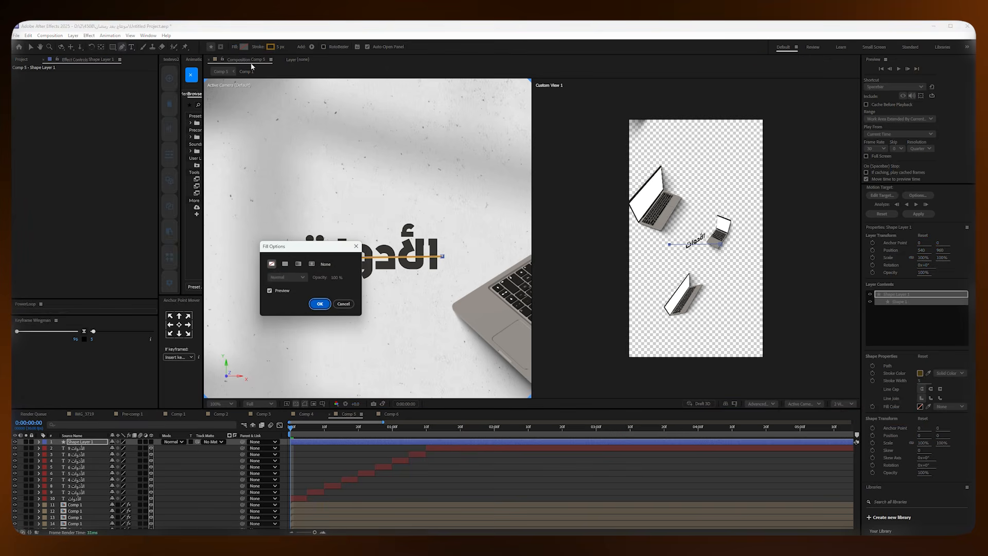
{"action": "left_click", "coordinate": [318, 304]}
{"action": "left_click_drag", "start_coordinate": [277, 49], "coordinate": [326, 48]}
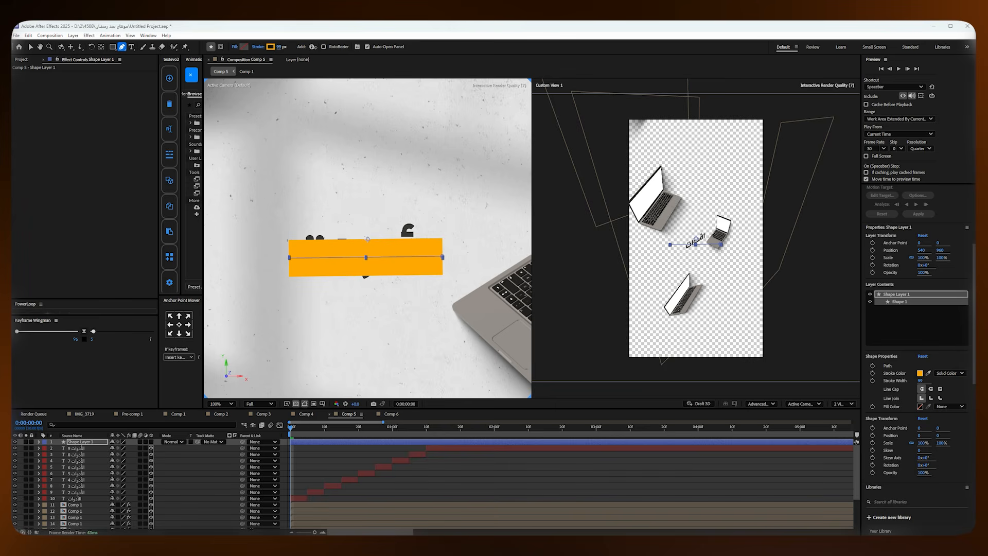
Step: Make the bar's shape layer 3D and move it directly beneath all the title segments in the layer order
{"action": "left_click", "coordinate": [30, 46]}
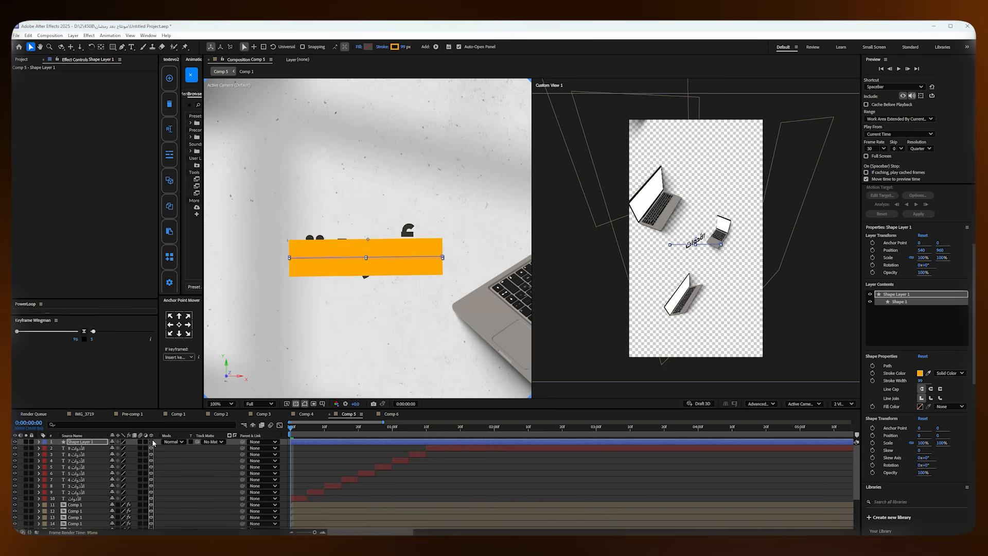
{"action": "left_click", "coordinate": [152, 442]}
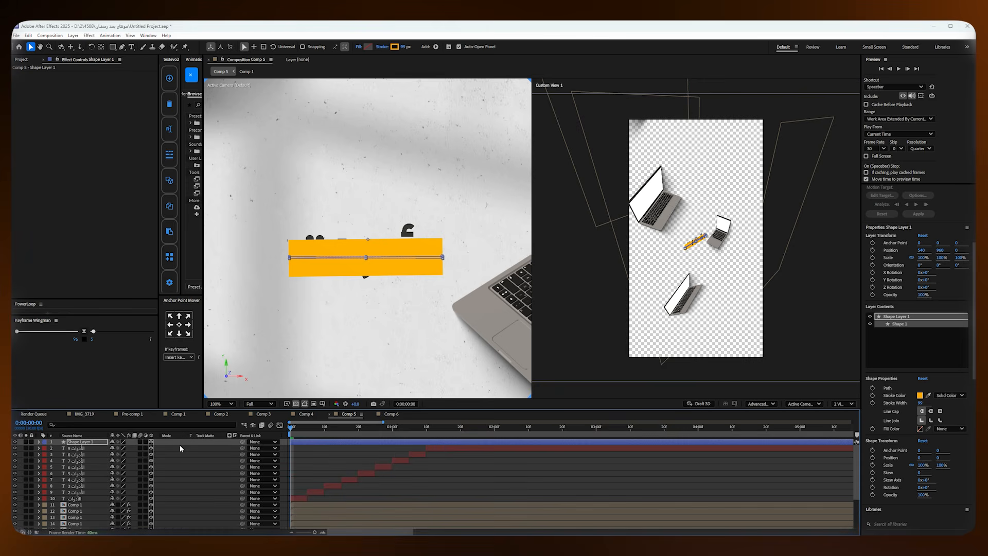
{"action": "left_click_drag", "start_coordinate": [104, 443], "coordinate": [105, 501]}
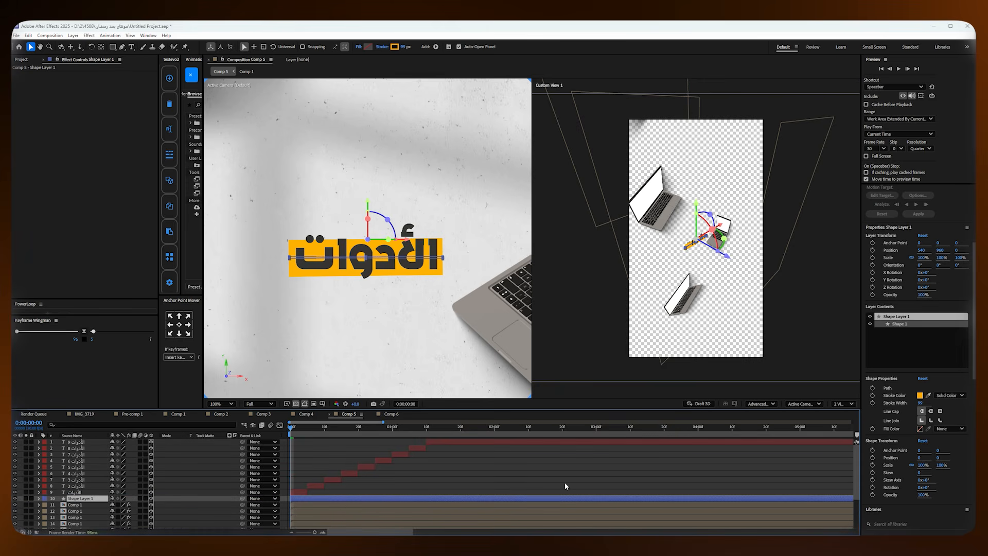
Step: Change the bar's stroke colour to a light orange-tan
{"action": "left_click", "coordinate": [920, 396]}
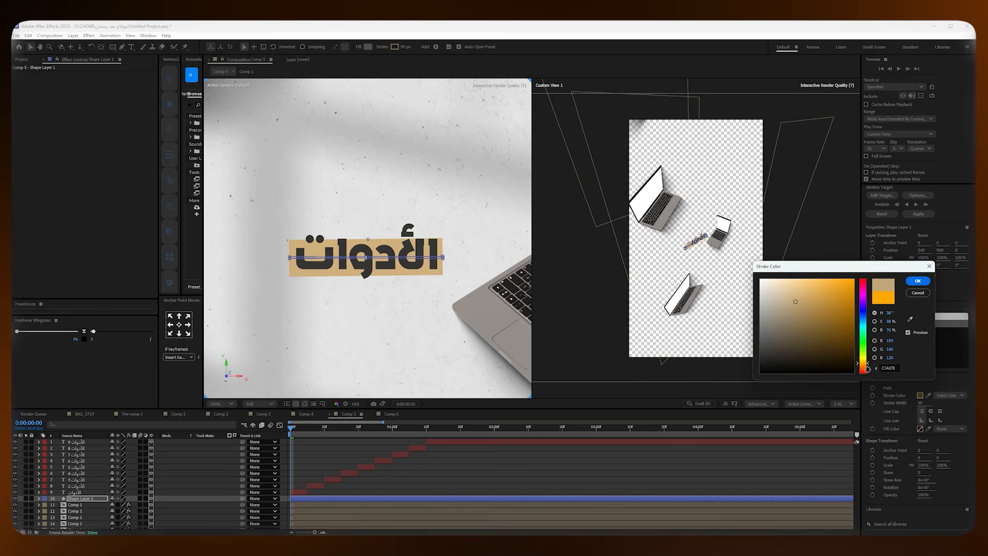
{"action": "left_click_drag", "start_coordinate": [863, 362], "coordinate": [865, 366]}
{"action": "left_click", "coordinate": [918, 281]}
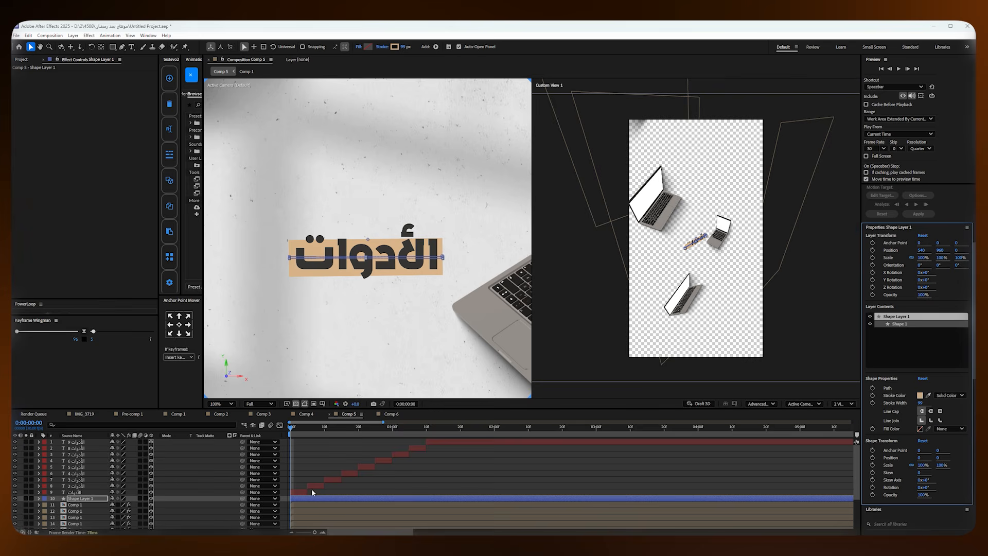
Step: Preview the title with its highlight bar up to 0:00:01:10, and expand the bar layer's properties there
{"action": "mouse_move", "coordinate": [292, 427]}
{"action": "left_mouse_down"}
{"action": "mouse_move", "coordinate": [309, 428]}
{"action": "mouse_move", "coordinate": [272, 428]}
{"action": "mouse_move", "coordinate": [278, 436]}
{"action": "left_mouse_up"}
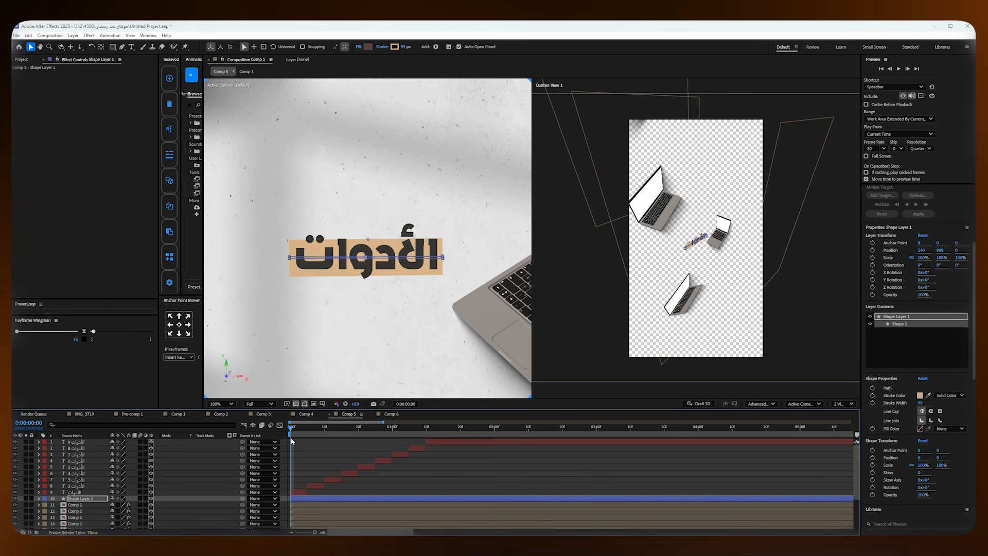
{"action": "key", "text": "space"}
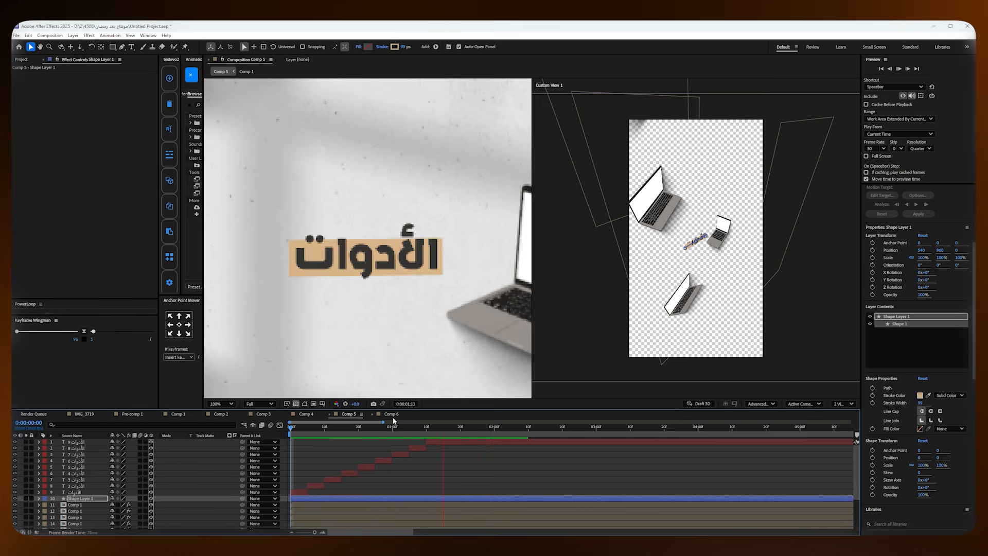
{"action": "left_click", "coordinate": [425, 429]}
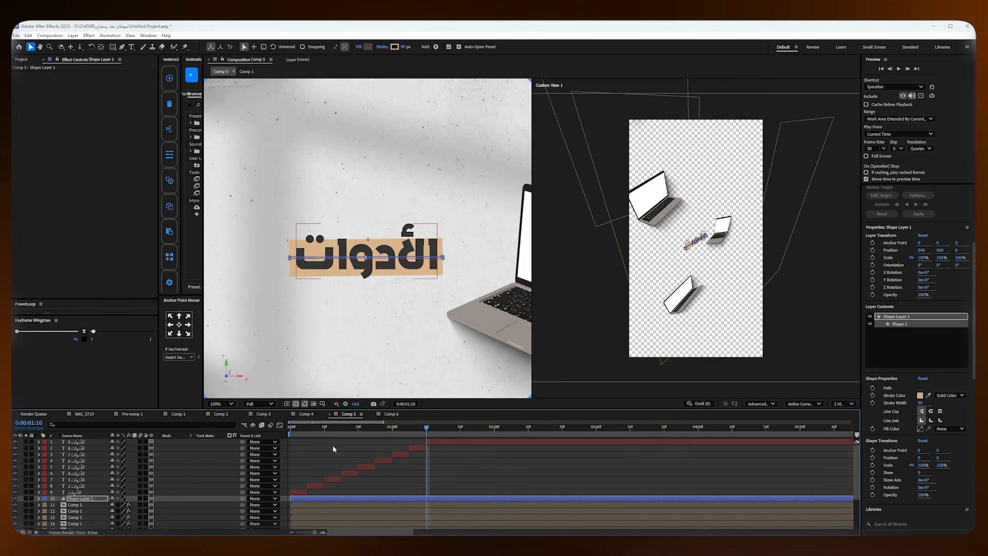
{"action": "left_click", "coordinate": [30, 499]}
{"action": "left_click", "coordinate": [38, 498]}
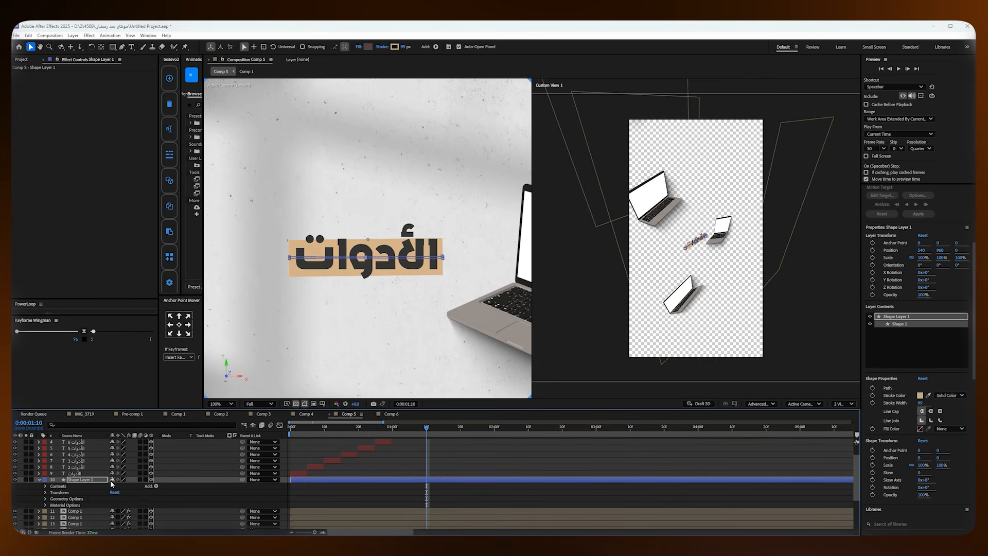
Step: Add Trim Paths to the highlight shape layer and expand its properties
{"action": "left_click", "coordinate": [156, 487]}
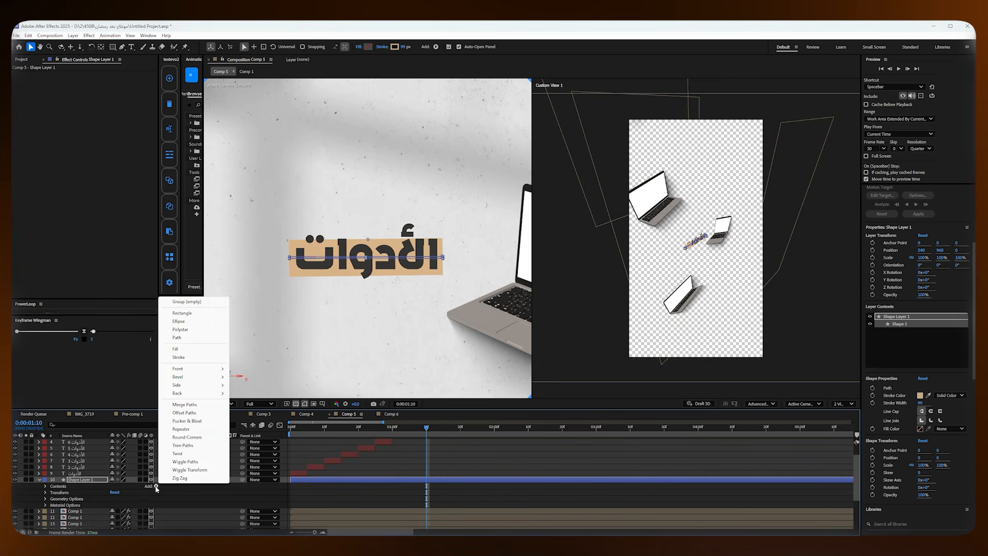
{"action": "left_click", "coordinate": [183, 445]}
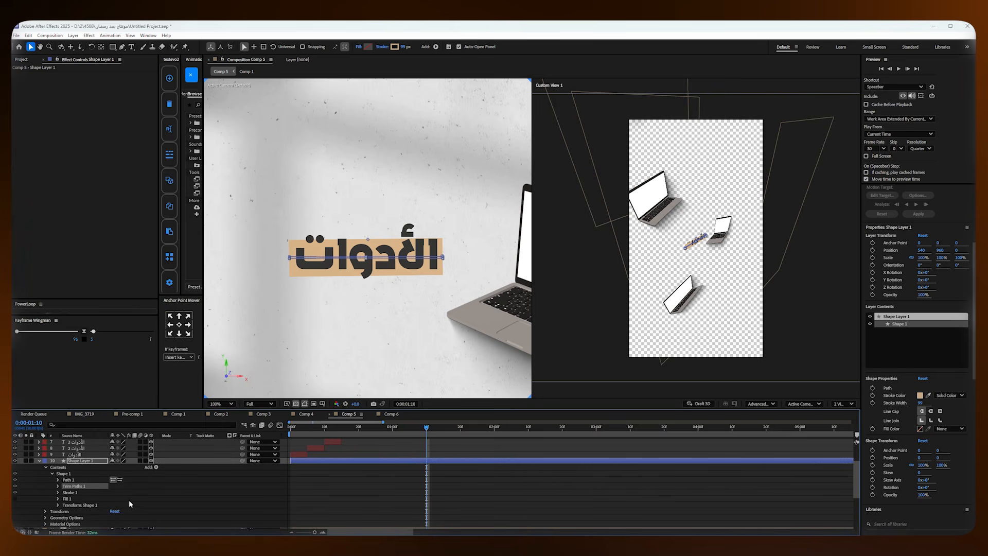
{"action": "left_click", "coordinate": [58, 487]}
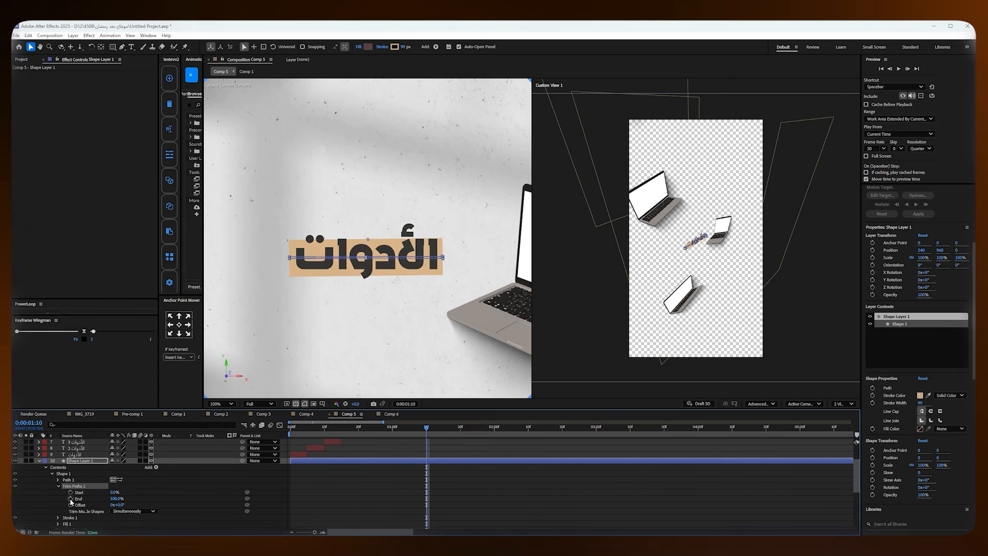
Step: Keyframe the Trim Paths End from 0% at the composition start to 100% at 0:00:01:10 and play it back
{"action": "left_click", "coordinate": [70, 498]}
{"action": "key", "text": "Home"}
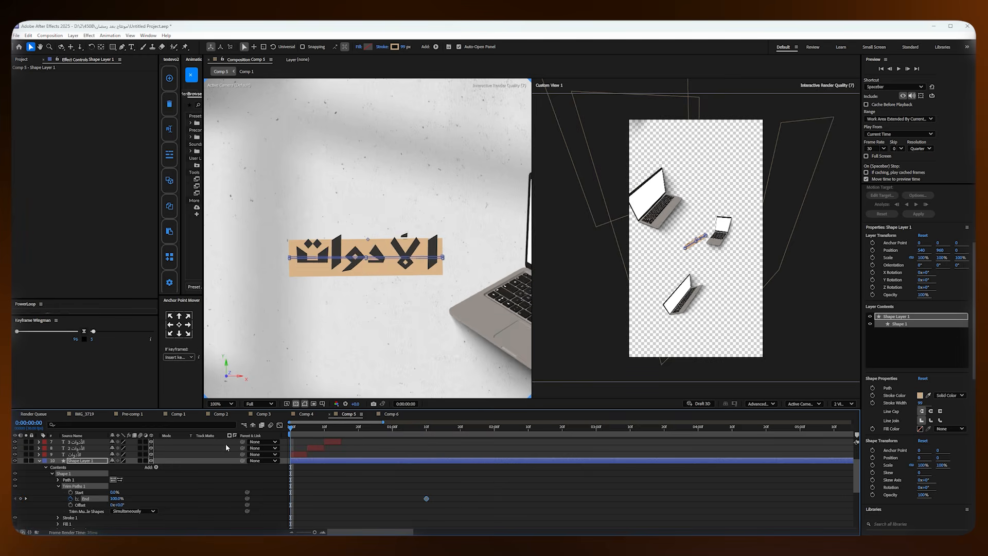
{"action": "left_click_drag", "start_coordinate": [103, 498], "coordinate": [79, 497]}
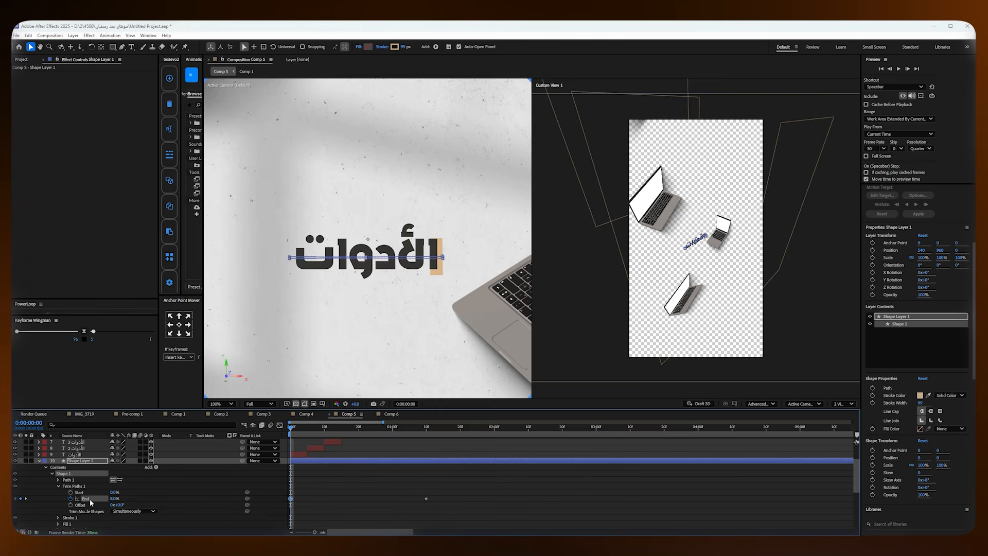
{"action": "type", "text": "0"}
{"action": "left_click", "coordinate": [161, 496]}
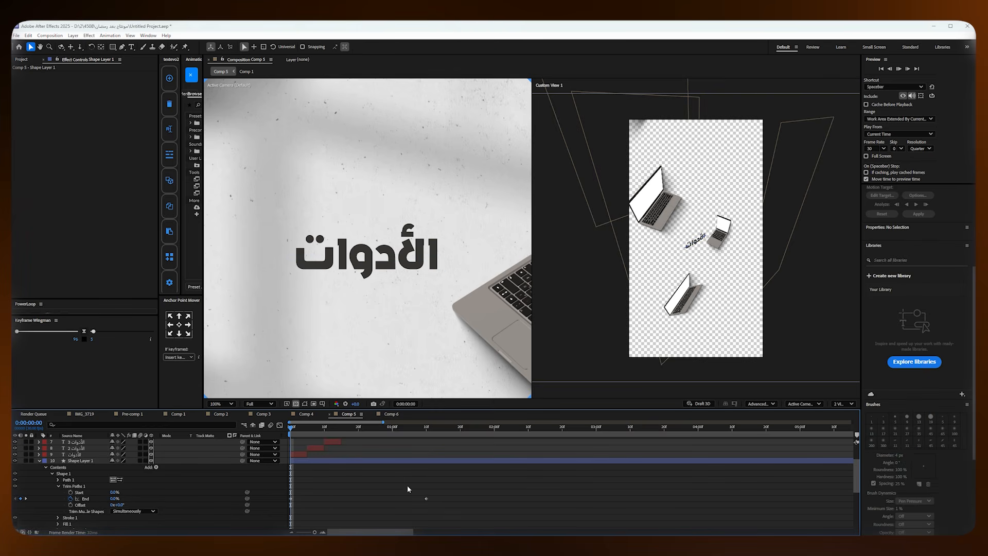
{"action": "key", "text": "space"}
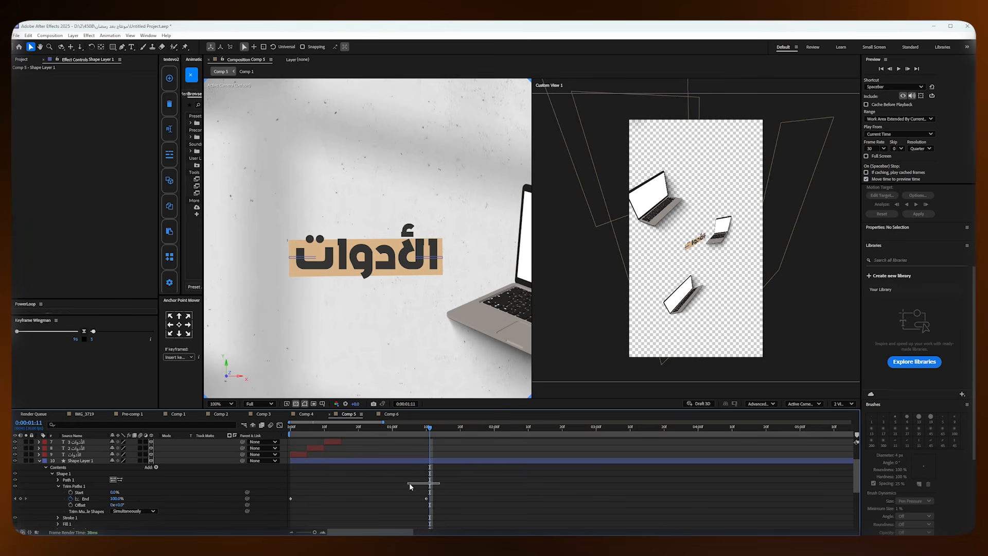
Step: Ease both End keyframes with Keyframe Wingman influences of 80 and 10, and preview the motion
{"action": "left_click_drag", "start_coordinate": [440, 483], "coordinate": [286, 505]}
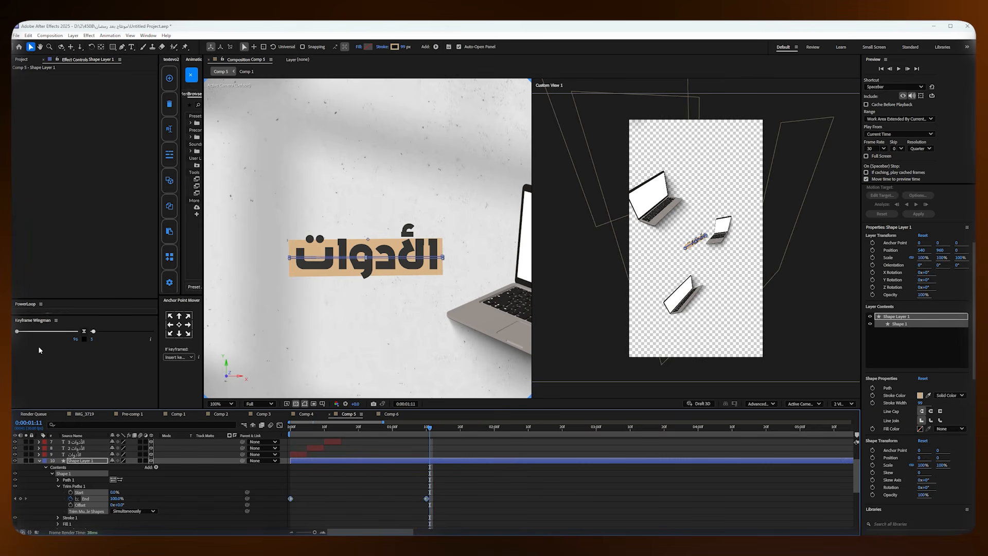
{"action": "left_click_drag", "start_coordinate": [17, 331], "coordinate": [22, 333]}
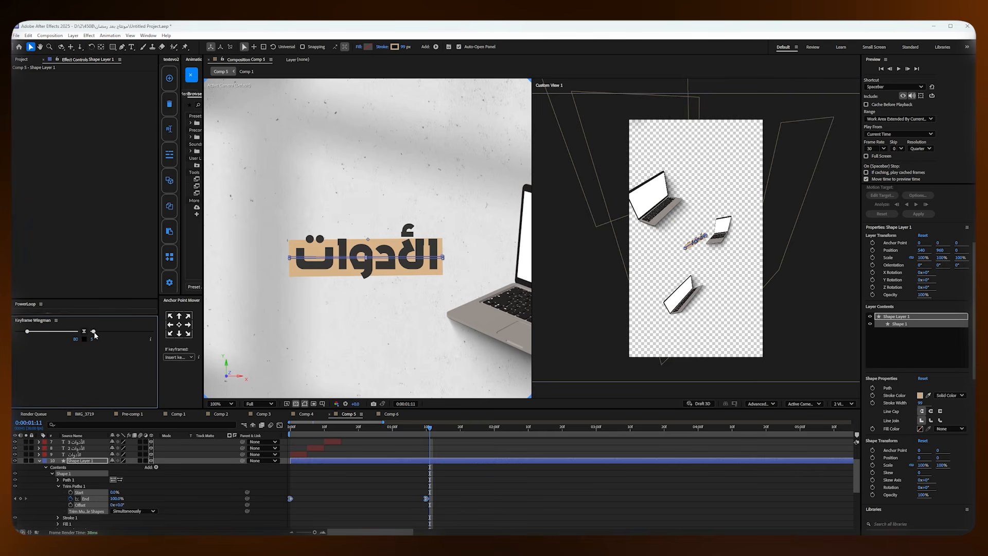
{"action": "key", "text": "space"}
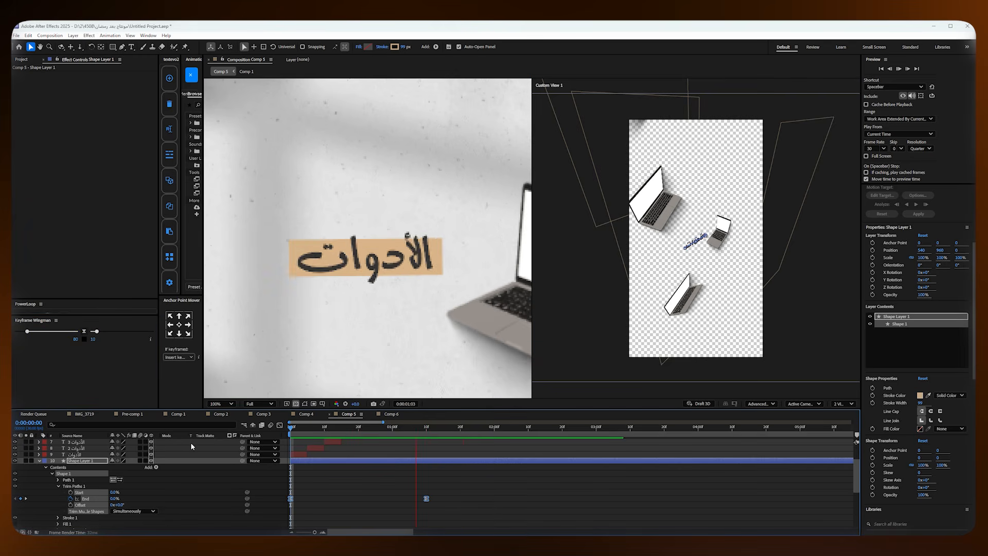
{"action": "key", "text": "space"}
Step: Preview and scrub the whole Comp 5 animation to check how the highlight is revealed behind the title word
{"action": "left_click_drag", "start_coordinate": [380, 429], "coordinate": [165, 441]}
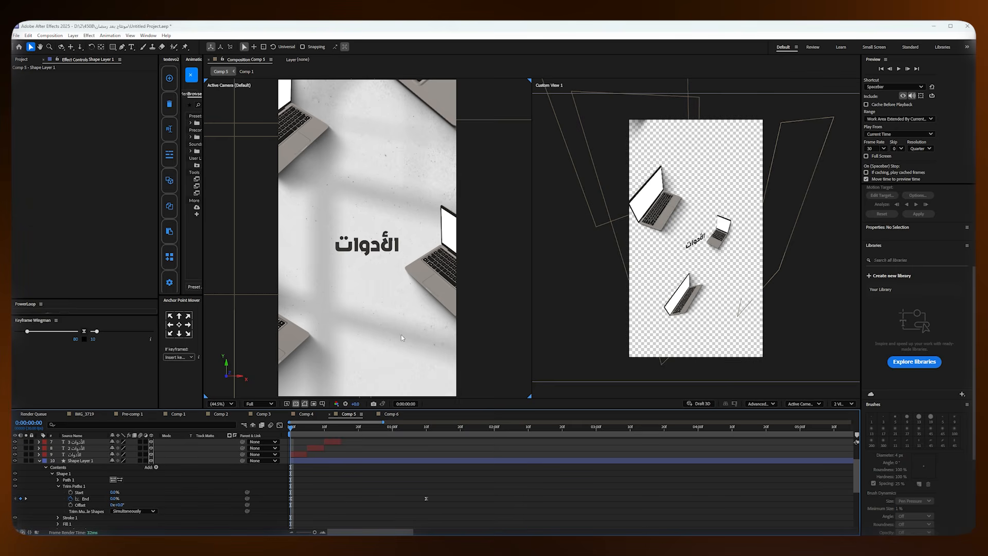
{"action": "key", "text": "space"}
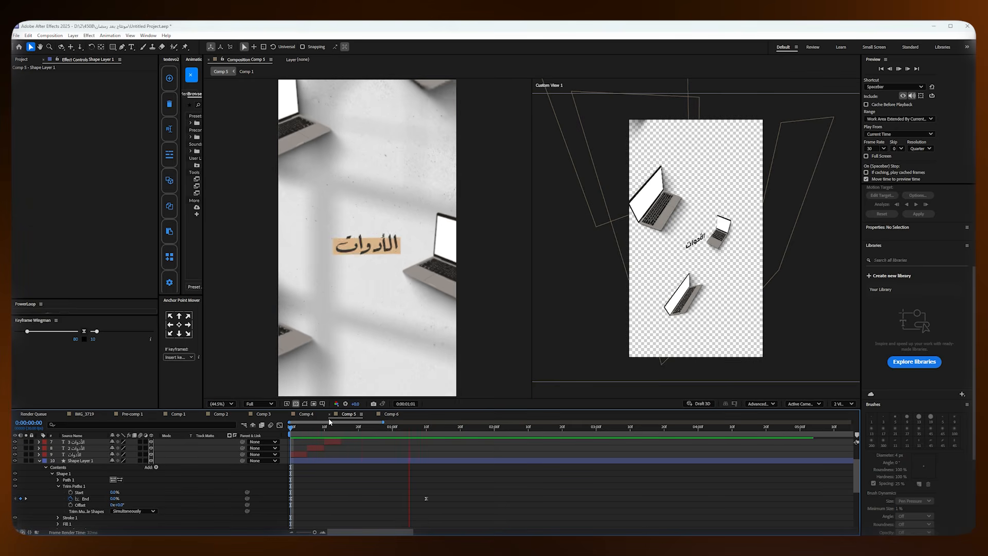
{"action": "key", "text": "space"}
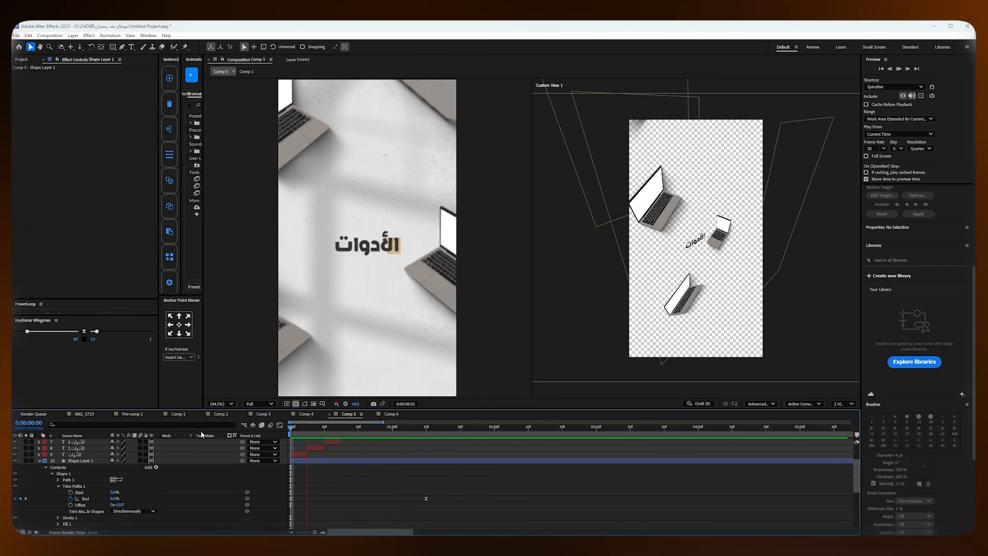
{"action": "key", "text": "space"}
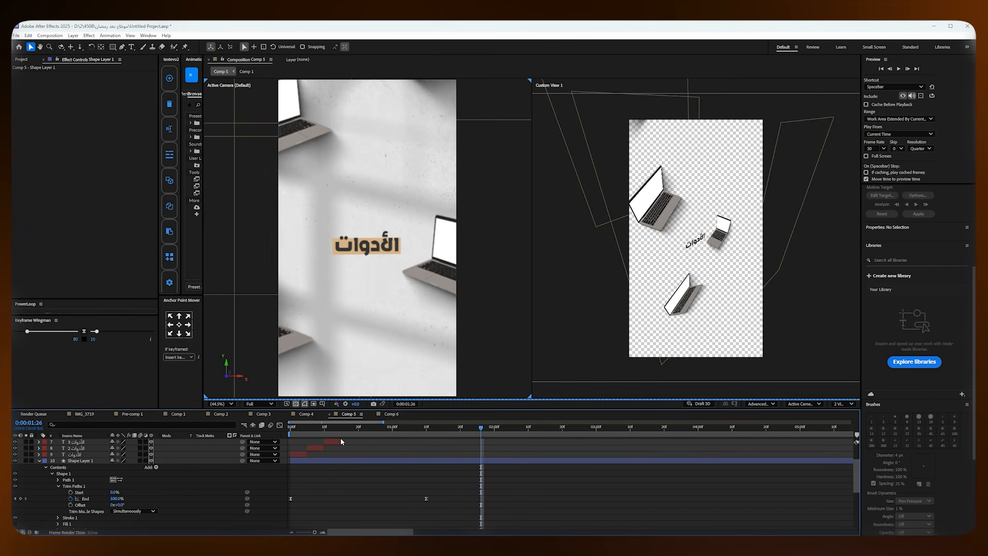
{"action": "left_click", "coordinate": [39, 460]}
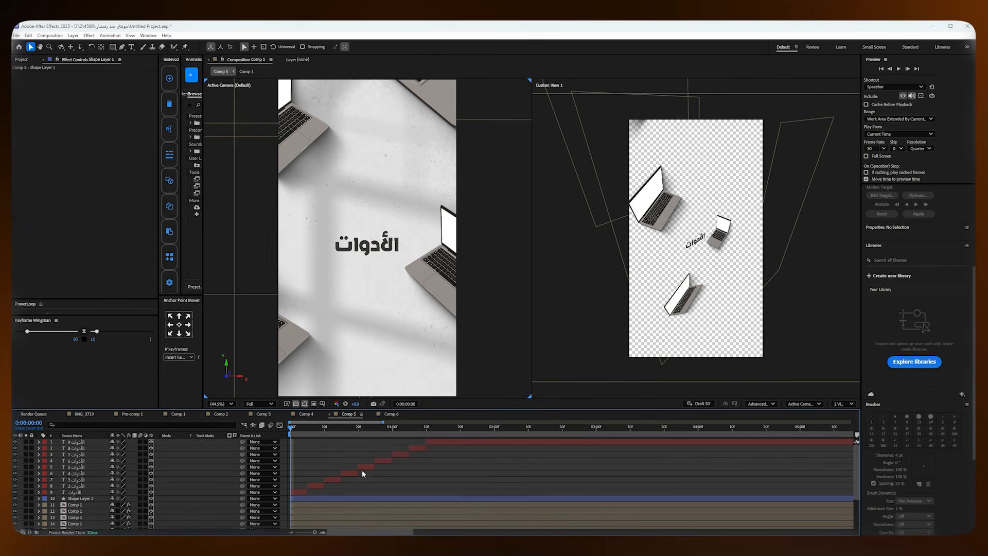
{"action": "key", "text": "space"}
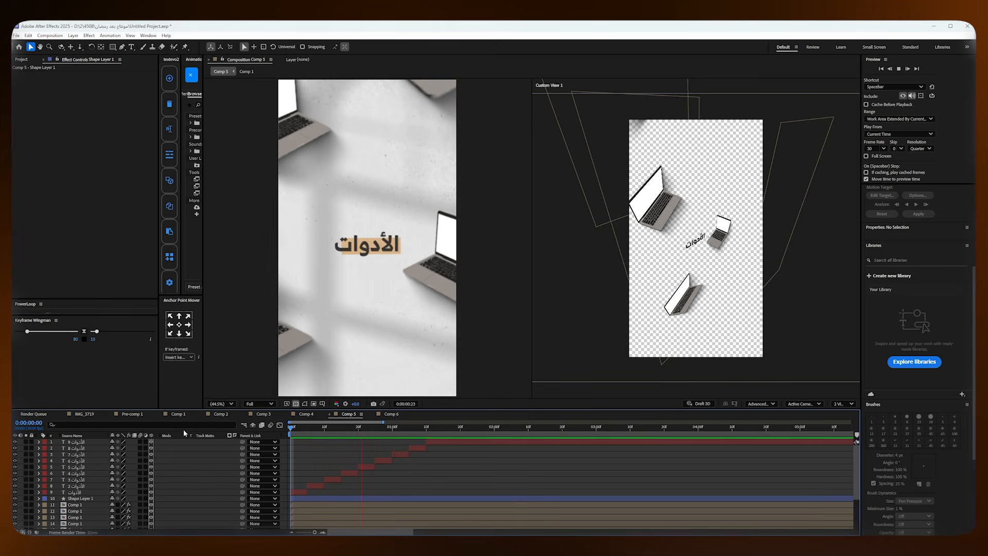
{"action": "key", "text": "space"}
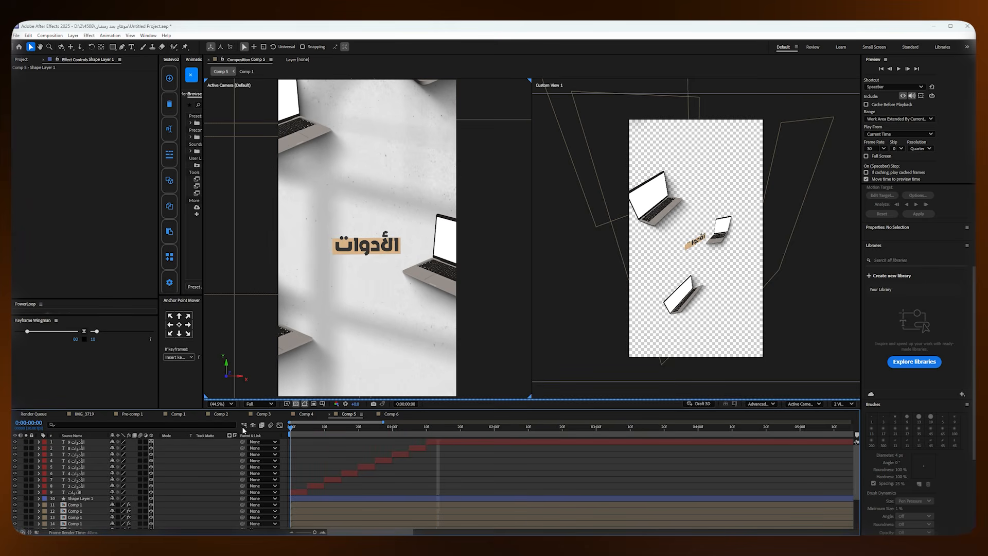
{"action": "left_click_drag", "start_coordinate": [291, 426], "coordinate": [440, 433]}
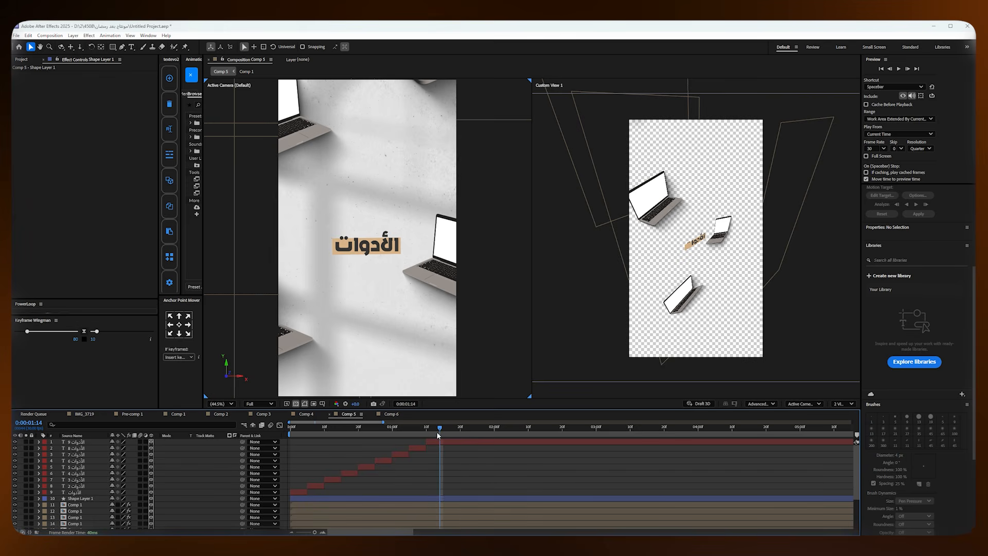
{"action": "left_click_drag", "start_coordinate": [438, 435], "coordinate": [246, 434]}
{"action": "key", "text": "space"}
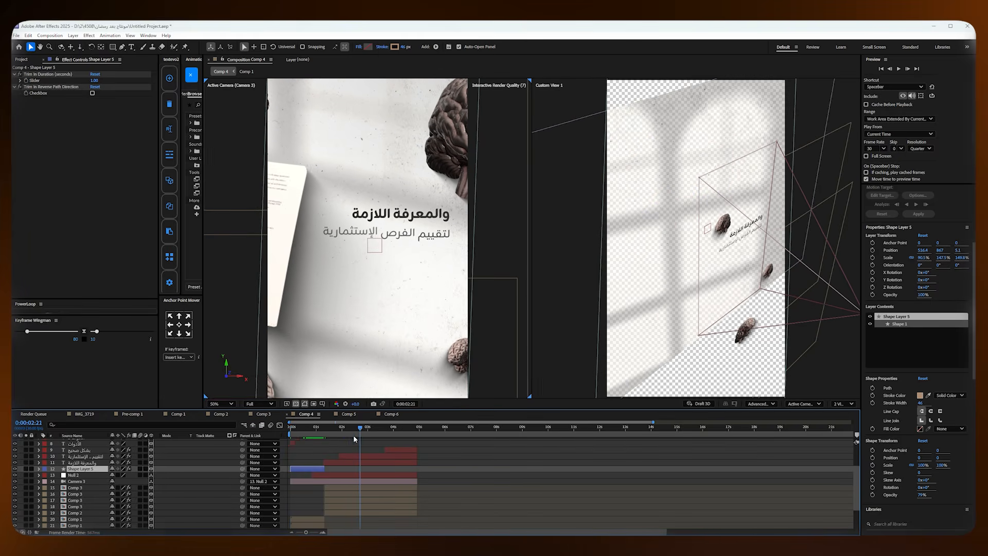
Step: Scrub Comp 4 around the two-second mark to examine how its text lines animate in
{"action": "left_click", "coordinate": [353, 435]}
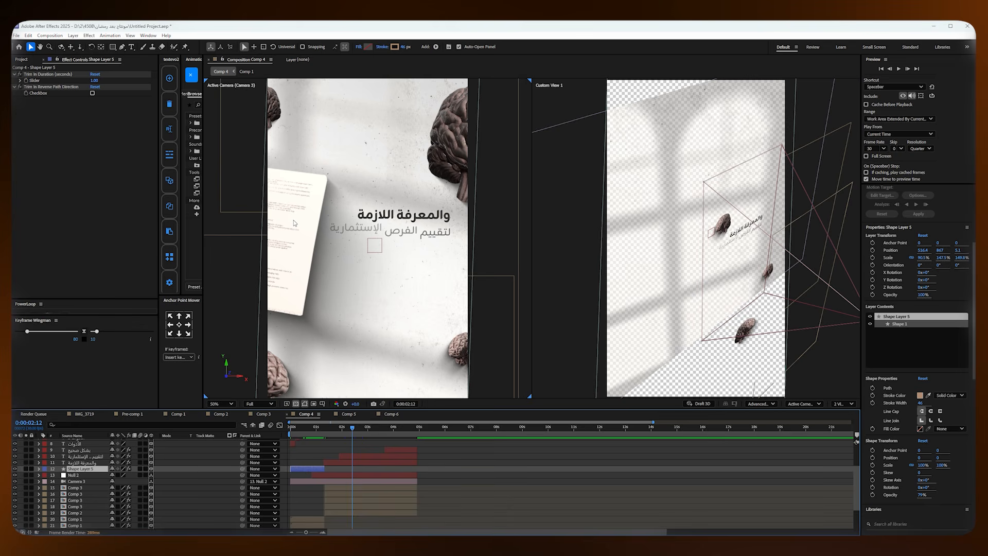
{"action": "mouse_move", "coordinate": [355, 432]}
{"action": "left_mouse_down"}
{"action": "mouse_move", "coordinate": [382, 438]}
{"action": "mouse_move", "coordinate": [324, 438]}
{"action": "mouse_move", "coordinate": [341, 441]}
{"action": "left_mouse_up"}
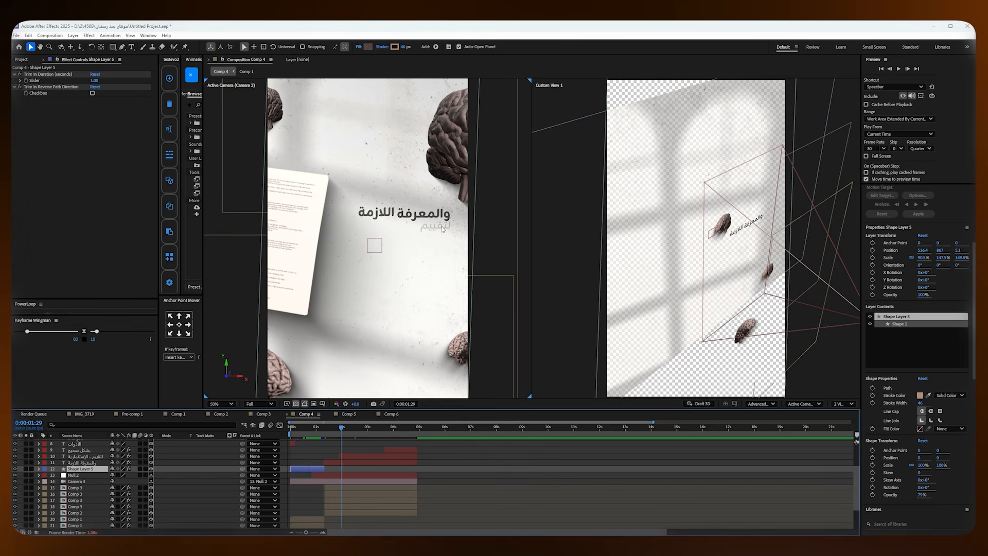
{"action": "left_click", "coordinate": [345, 433]}
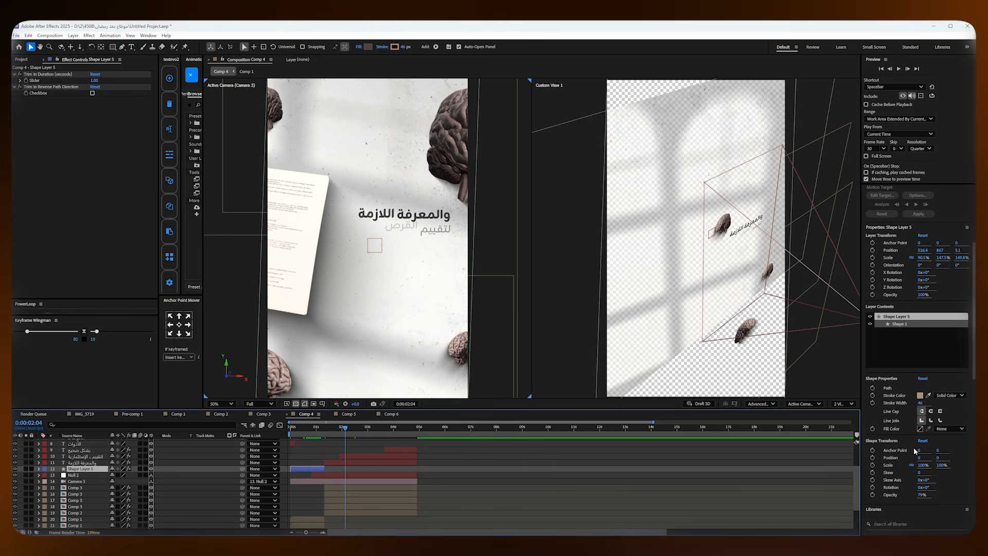
Step: Search the effects and presets for "slide" and select the Slide and Pop In text preset
{"action": "key", "text": "ctrl+5"}
{"action": "left_click", "coordinate": [904, 253]}
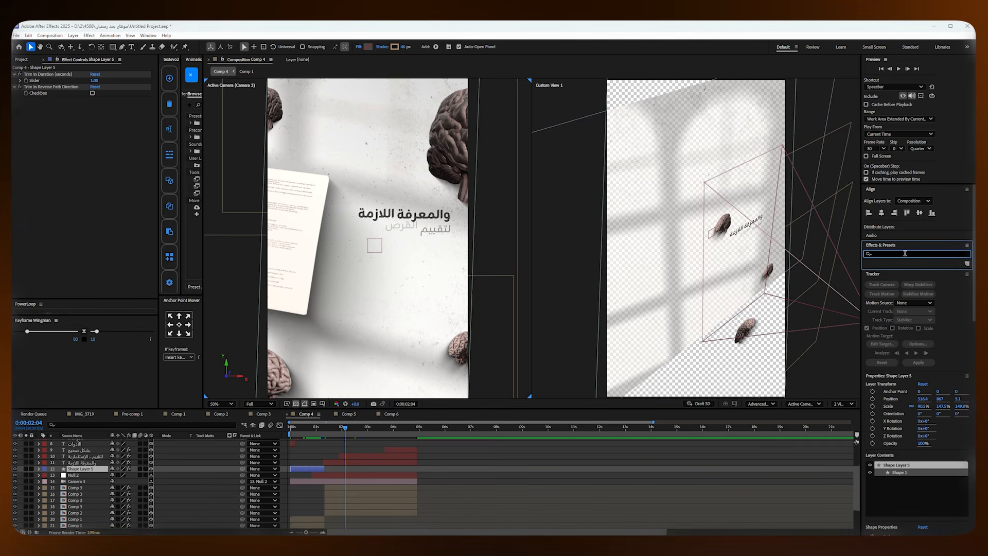
{"action": "type", "text": "لم"}
{"action": "key", "text": "BackSpace"}
{"action": "type", "text": "sli"}
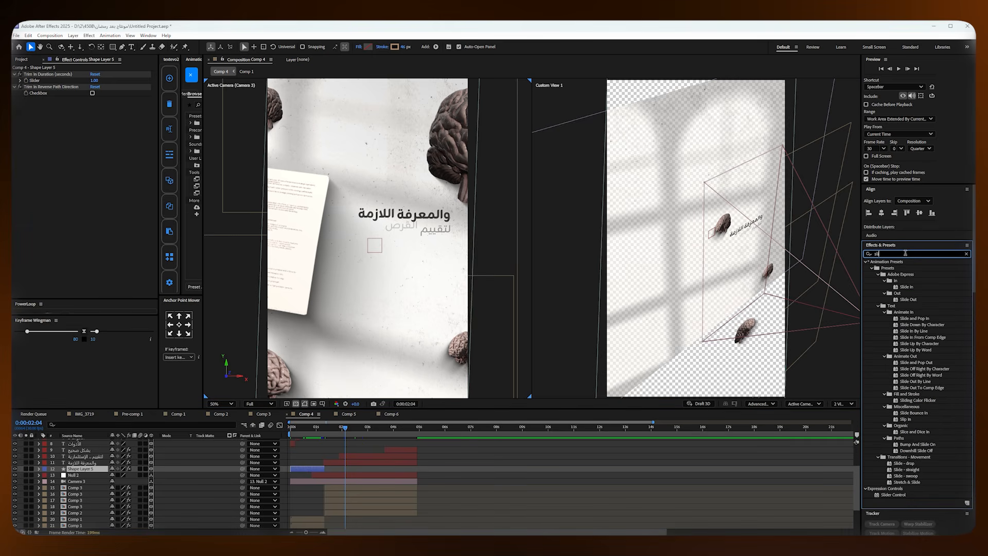
{"action": "type", "text": "de"}
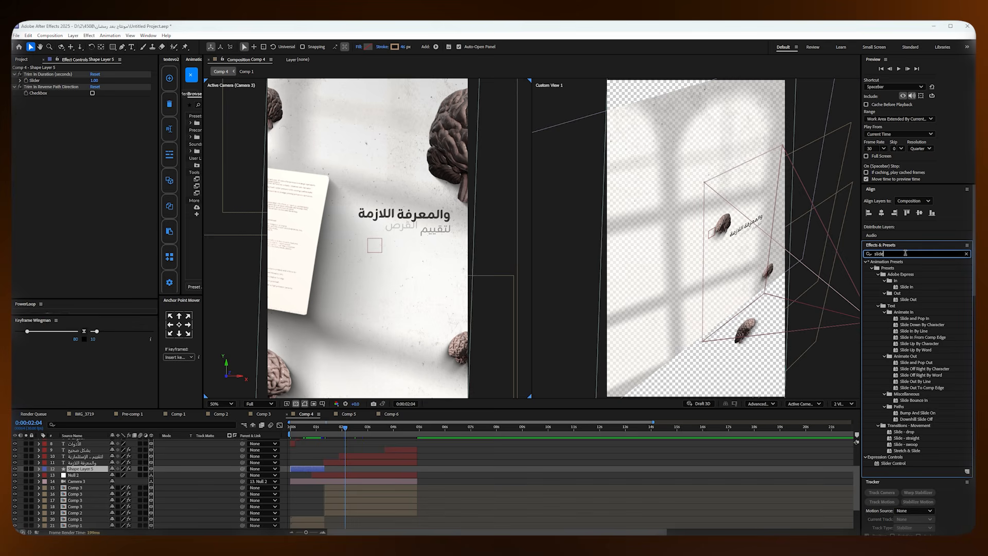
{"action": "left_click", "coordinate": [931, 319]}
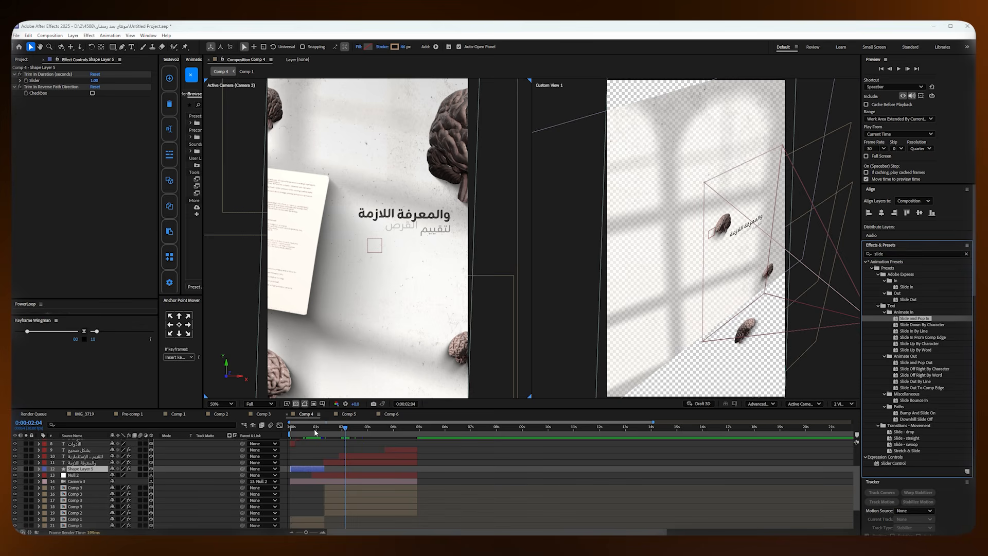
Step: Compare Comp 4 with Comp 5 and play Comp 4 through the transition from the title word to the next scene
{"action": "mouse_move", "coordinate": [315, 432]}
{"action": "left_mouse_down"}
{"action": "mouse_move", "coordinate": [341, 432]}
{"action": "mouse_move", "coordinate": [301, 431]}
{"action": "mouse_move", "coordinate": [370, 446]}
{"action": "mouse_move", "coordinate": [314, 448]}
{"action": "left_mouse_up"}
{"action": "left_click", "coordinate": [348, 415]}
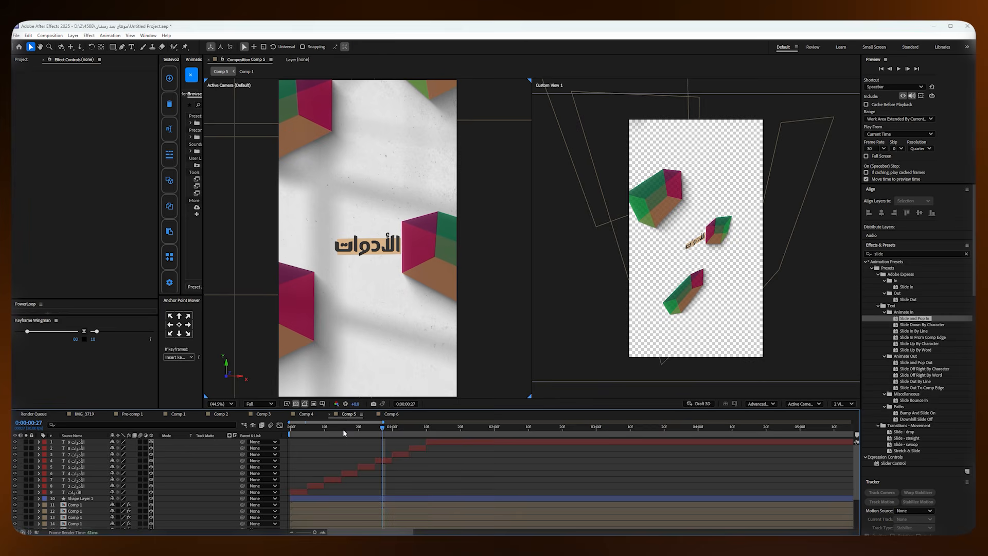
{"action": "left_click", "coordinate": [307, 414]}
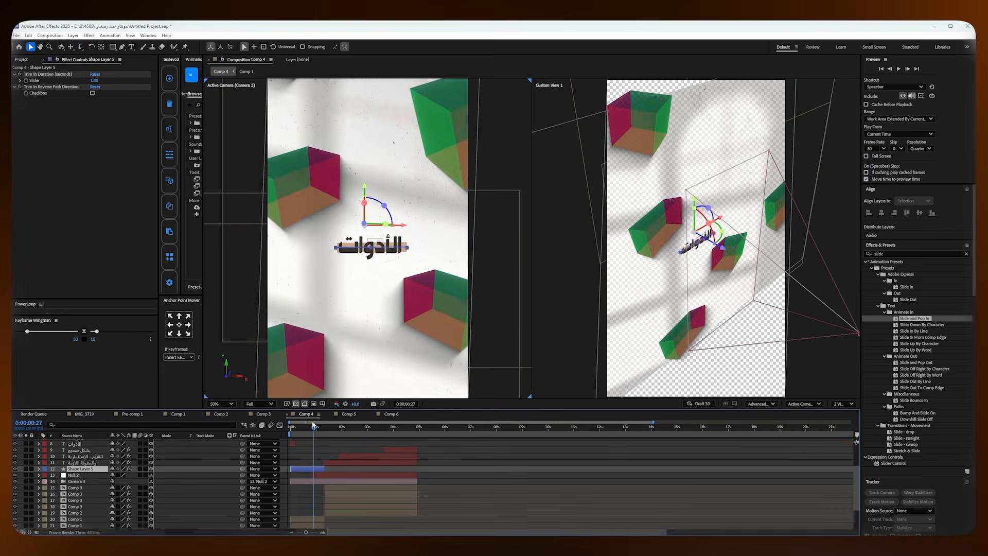
{"action": "mouse_move", "coordinate": [314, 426]}
{"action": "left_mouse_down"}
{"action": "mouse_move", "coordinate": [333, 438]}
{"action": "mouse_move", "coordinate": [317, 437]}
{"action": "left_mouse_up"}
{"action": "key", "text": "space"}
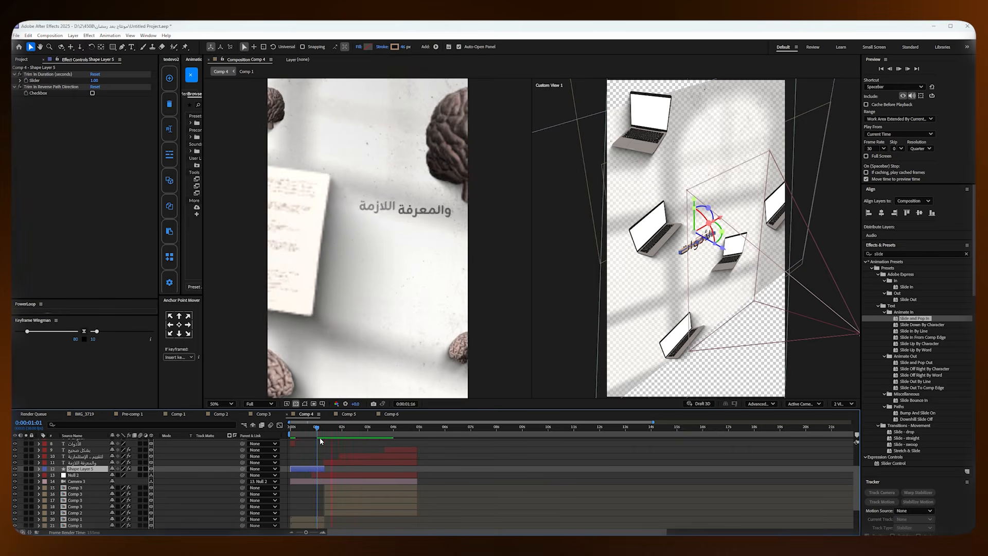
{"action": "left_click", "coordinate": [316, 435]}
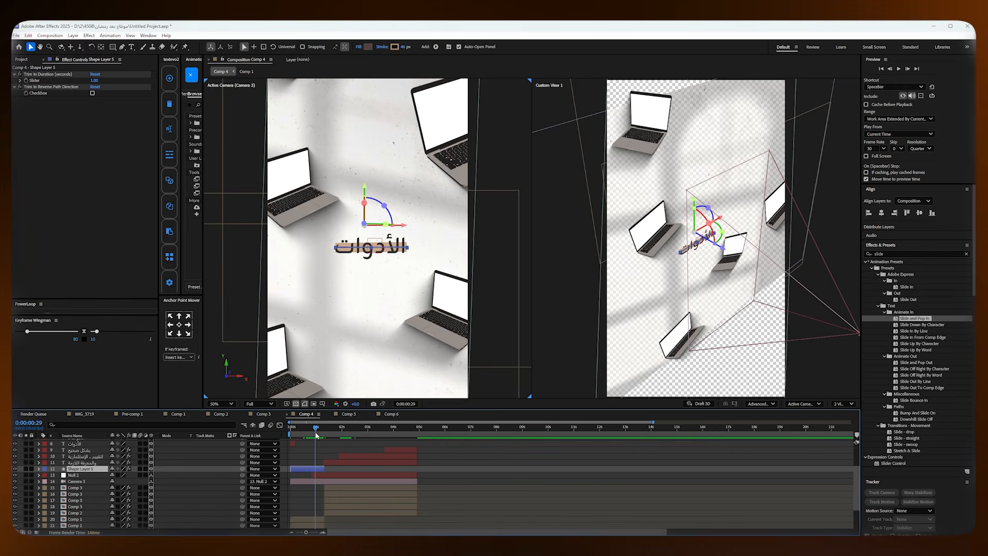
Step: Make the window-shadow background image in Comp 5 a 3D layer and push it back in depth behind the title and laptops
{"action": "left_click", "coordinate": [349, 414]}
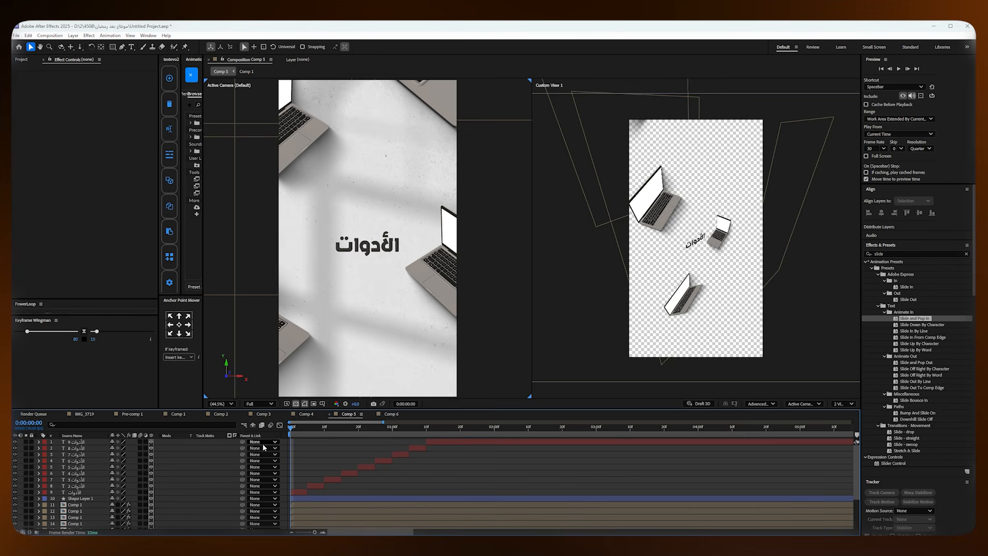
{"action": "scroll", "coordinate": [197, 490], "scroll_direction": "down", "scroll_amount": 4}
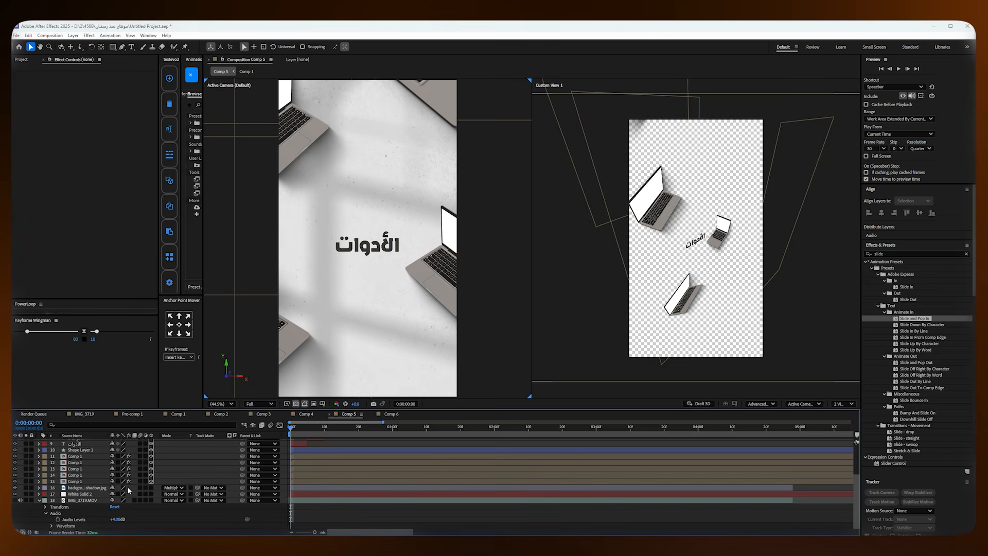
{"action": "left_click", "coordinate": [151, 487]}
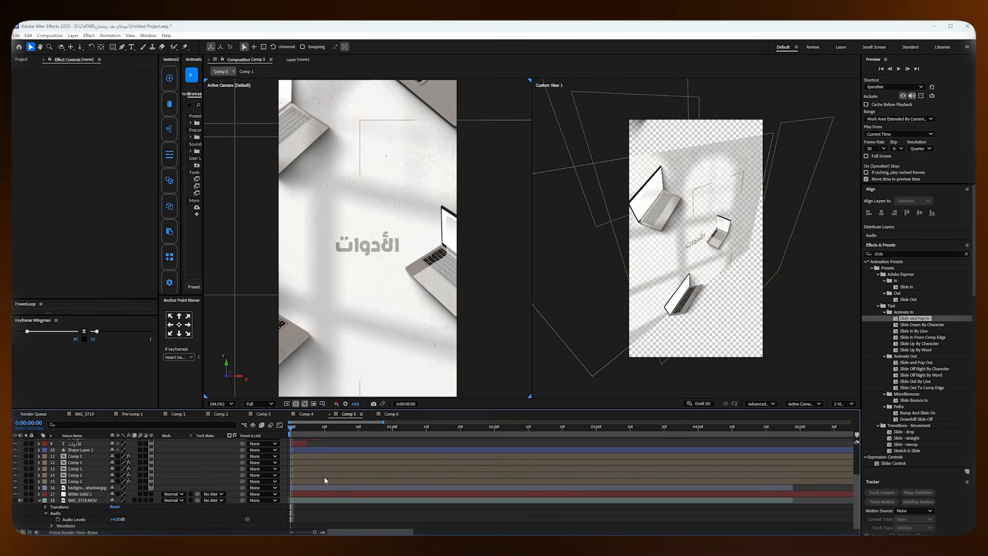
{"action": "left_click", "coordinate": [109, 487]}
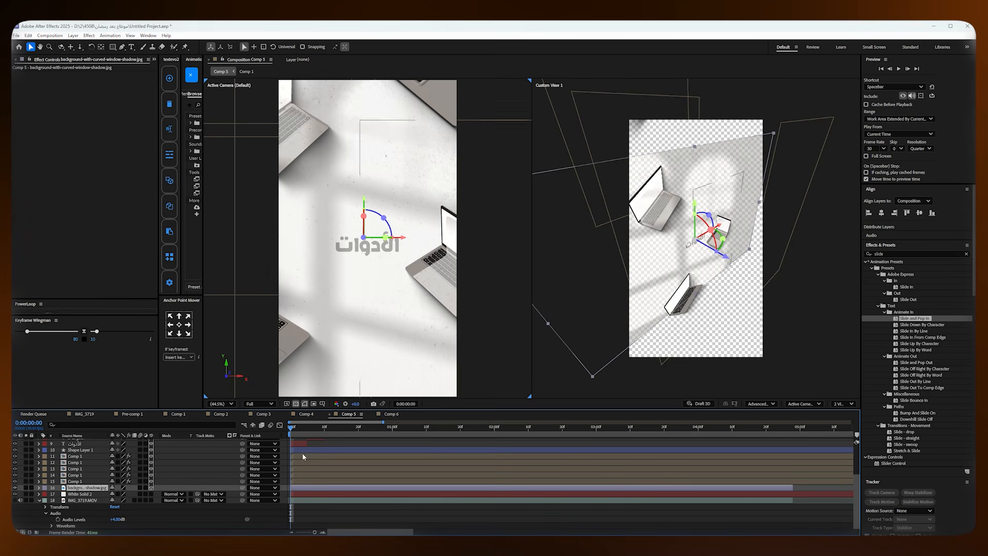
{"action": "left_click_drag", "start_coordinate": [727, 261], "coordinate": [719, 254]}
{"action": "left_click", "coordinate": [339, 446]}
{"action": "scroll", "coordinate": [344, 443], "scroll_direction": "up", "scroll_amount": 4}
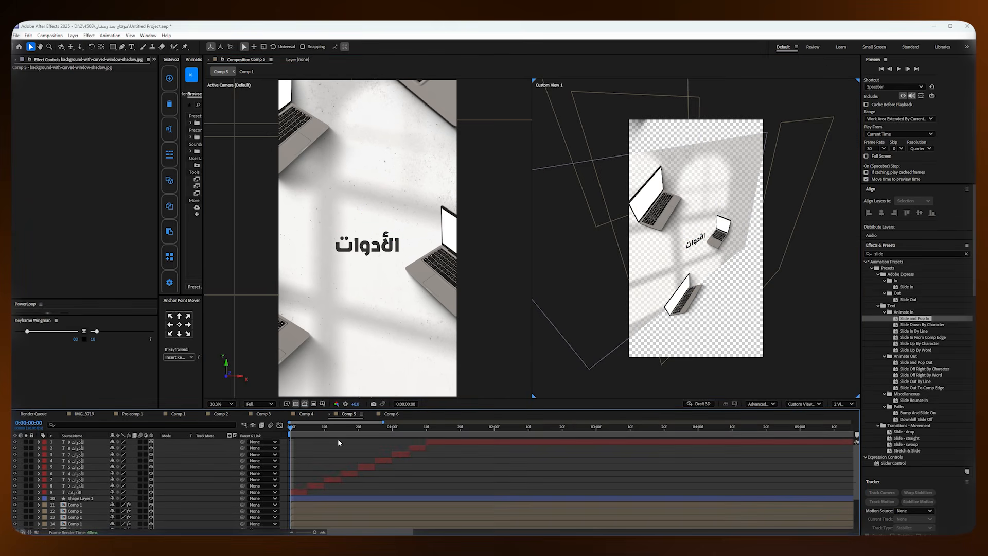
Step: Add a new camera layer to Comp 5 with the default camera settings
{"action": "right_click", "coordinate": [223, 441]}
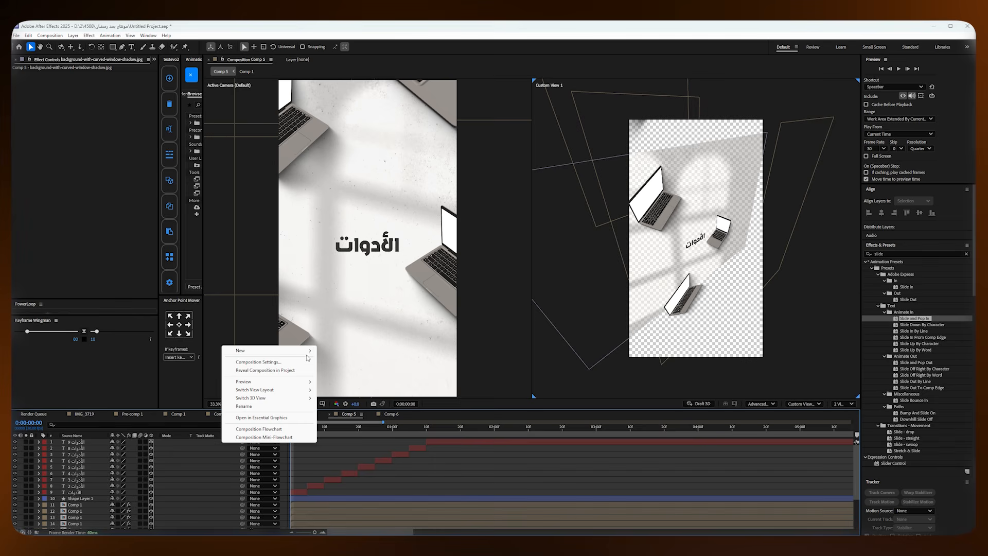
{"action": "mouse_move", "coordinate": [313, 355]}
{"action": "left_click", "coordinate": [339, 386]}
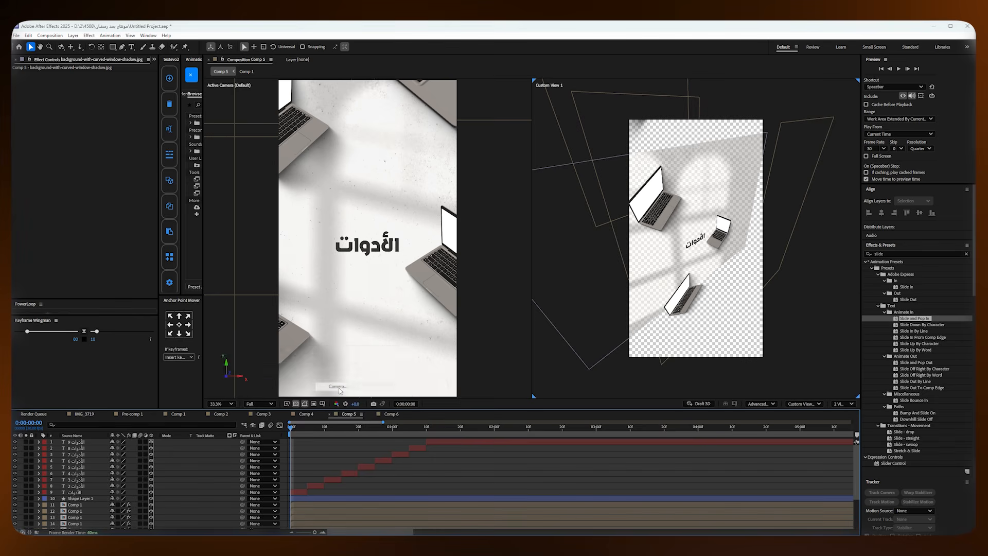
{"action": "left_click", "coordinate": [403, 359]}
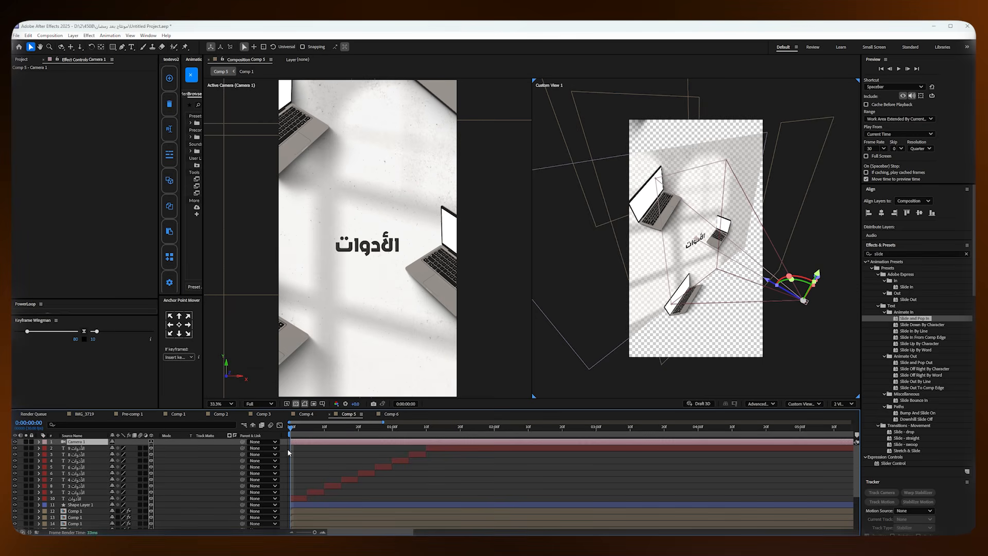
{"action": "key", "text": "space"}
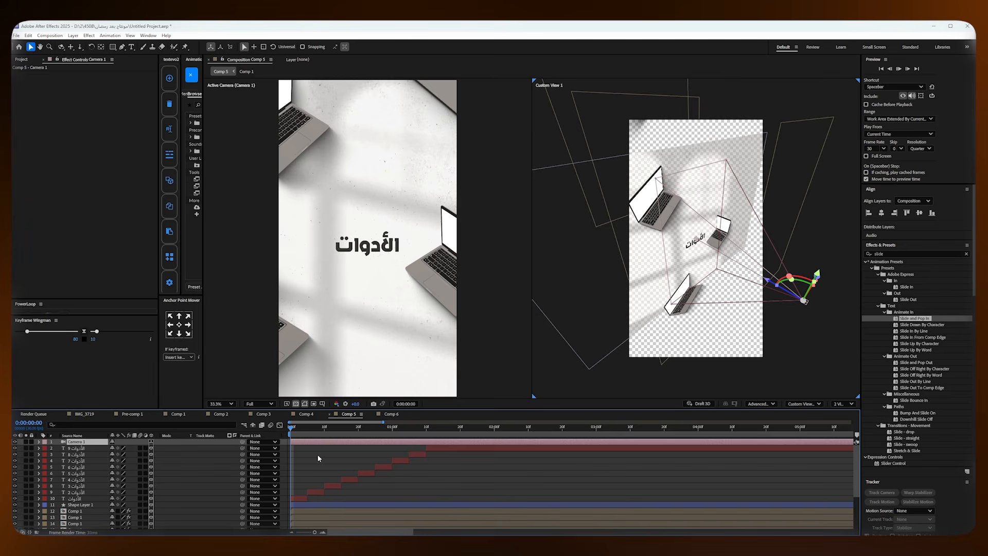
Step: Keyframe all of the camera's transform properties at 0:00:01:10, including point of interest, position, orientation and the three rotations
{"action": "left_click", "coordinate": [426, 433]}
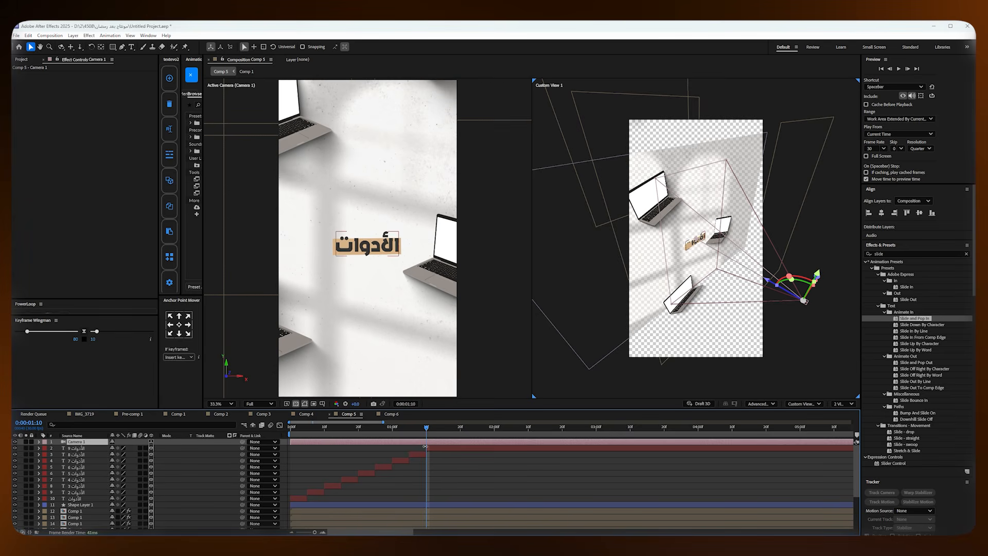
{"action": "left_click", "coordinate": [39, 441]}
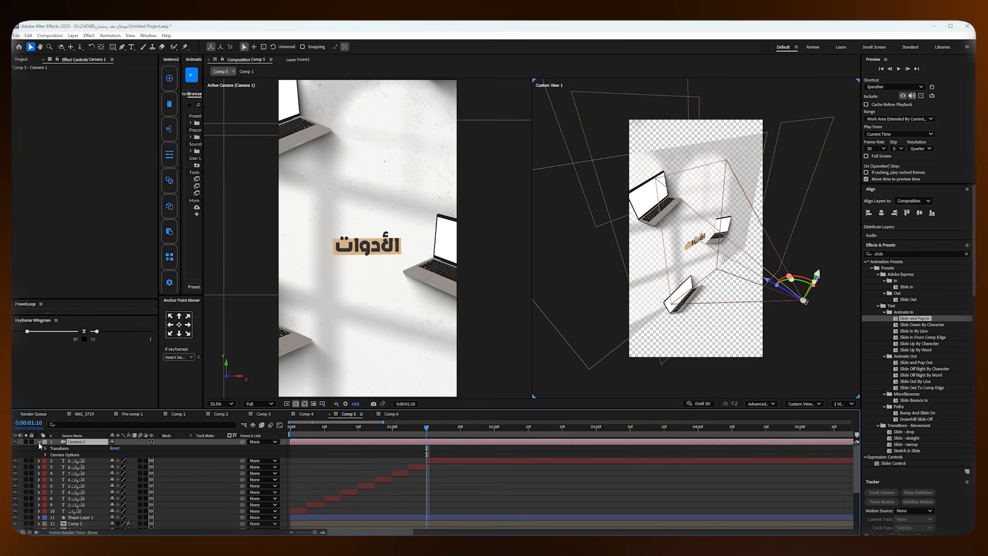
{"action": "left_click", "coordinate": [45, 448]}
{"action": "left_click_drag", "start_coordinate": [53, 454], "coordinate": [68, 487]}
{"action": "left_click", "coordinate": [57, 454]}
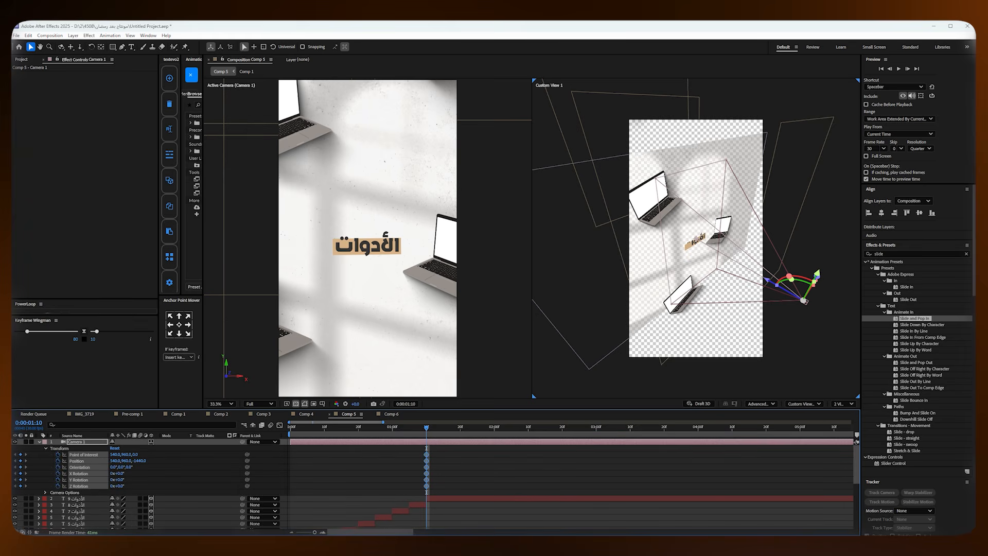
Step: At 0:00:00:00, move the camera forward to Z position -1118 and strongly ease all its keyframes with Keyframe Wingman
{"action": "key", "text": "Home"}
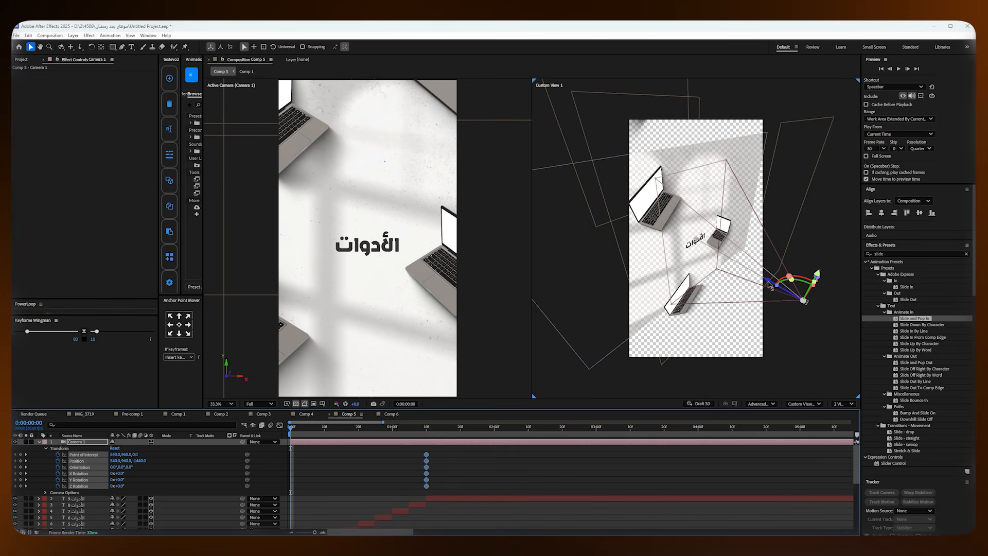
{"action": "left_click_drag", "start_coordinate": [769, 284], "coordinate": [744, 255]}
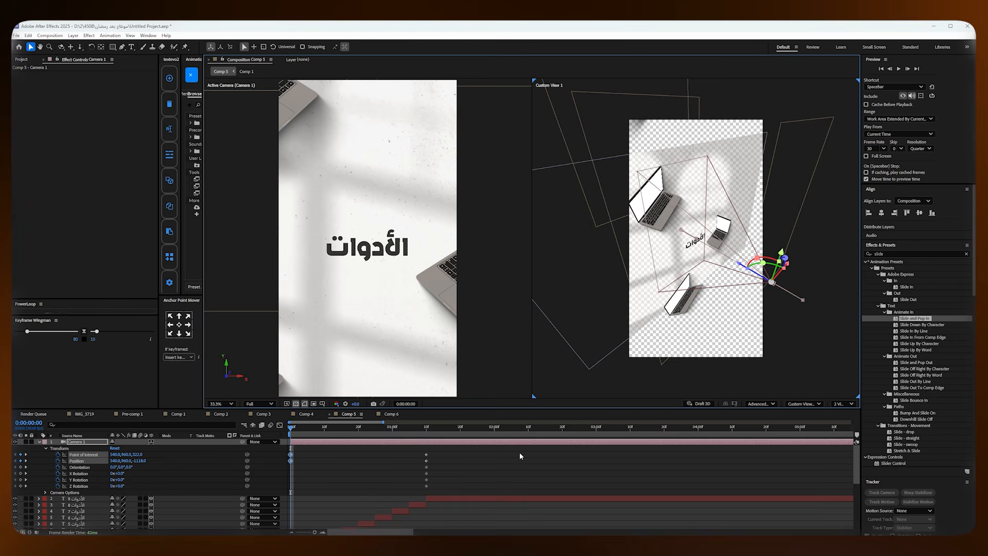
{"action": "left_click_drag", "start_coordinate": [435, 493], "coordinate": [241, 438]}
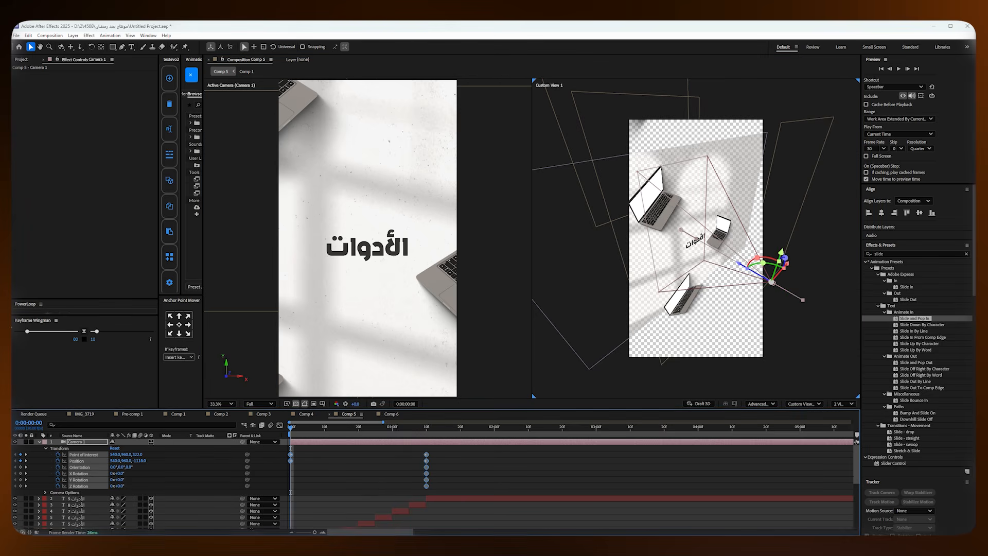
{"action": "left_click", "coordinate": [17, 331]}
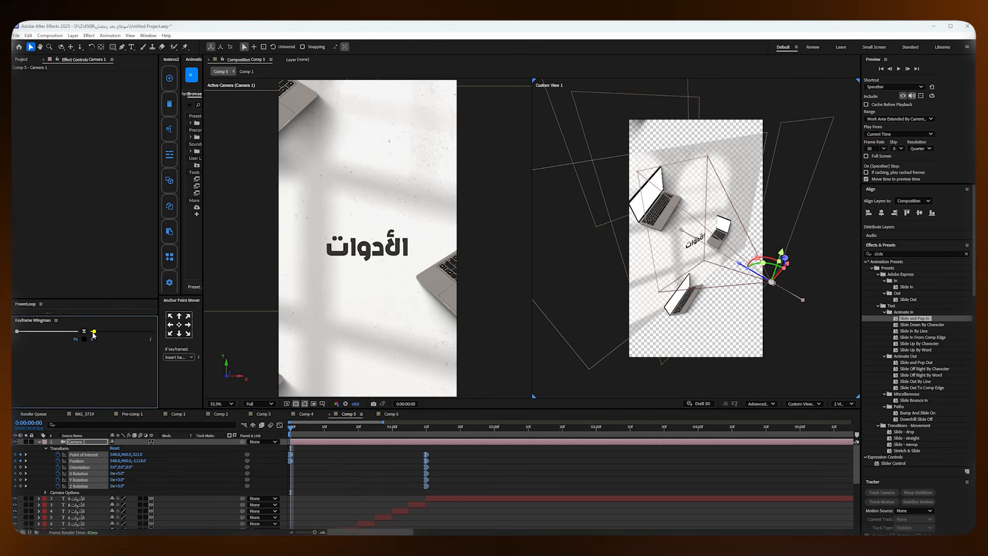
{"action": "left_click", "coordinate": [526, 474]}
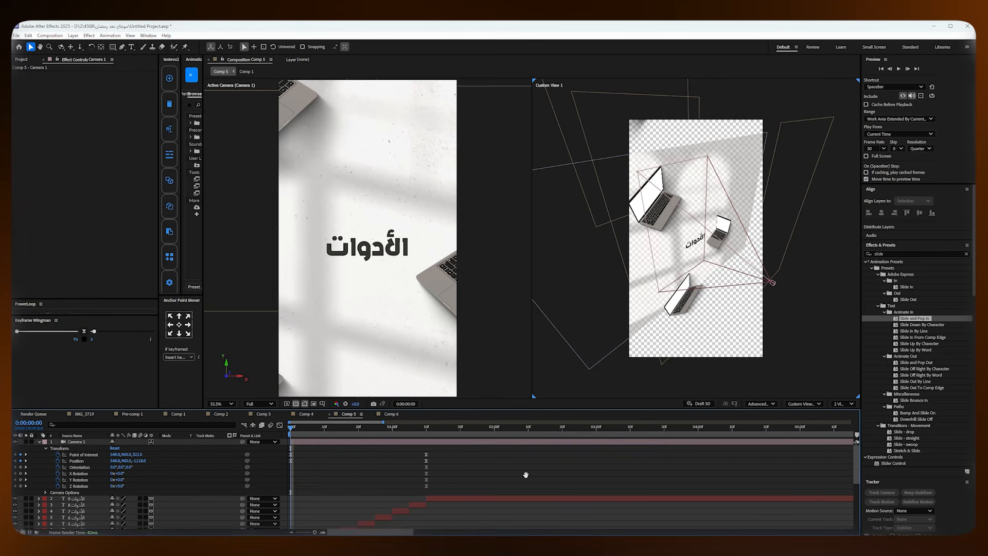
Step: Play back Comp 5 to review the eased camera pull-back from the title, and collapse the camera's properties
{"action": "key", "text": "space"}
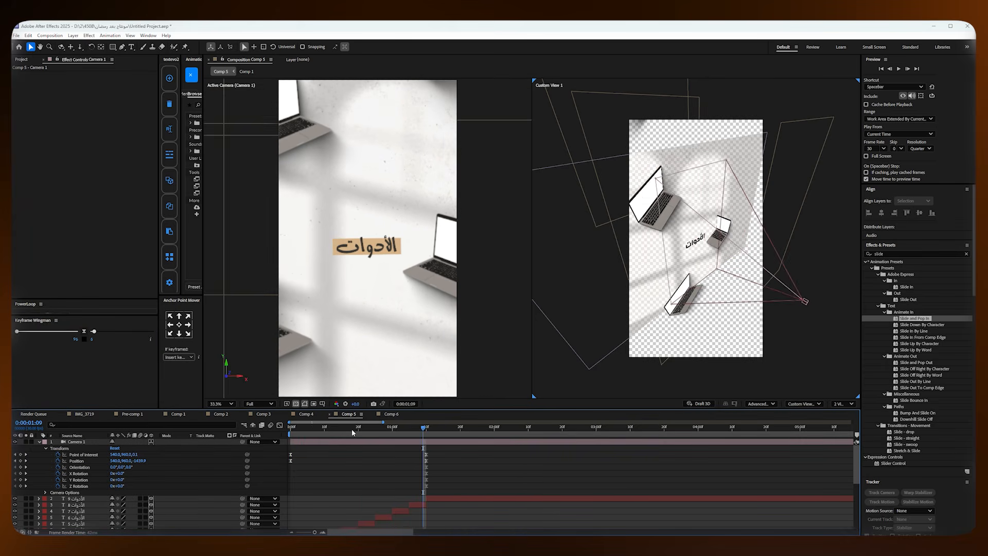
{"action": "key", "text": "space"}
{"action": "key", "text": "space"}
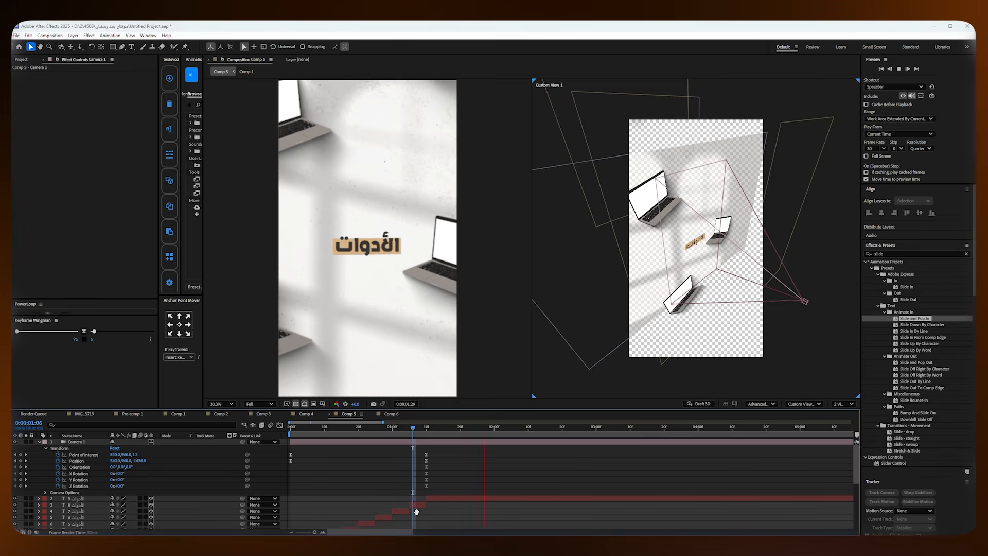
{"action": "left_click", "coordinate": [40, 442]}
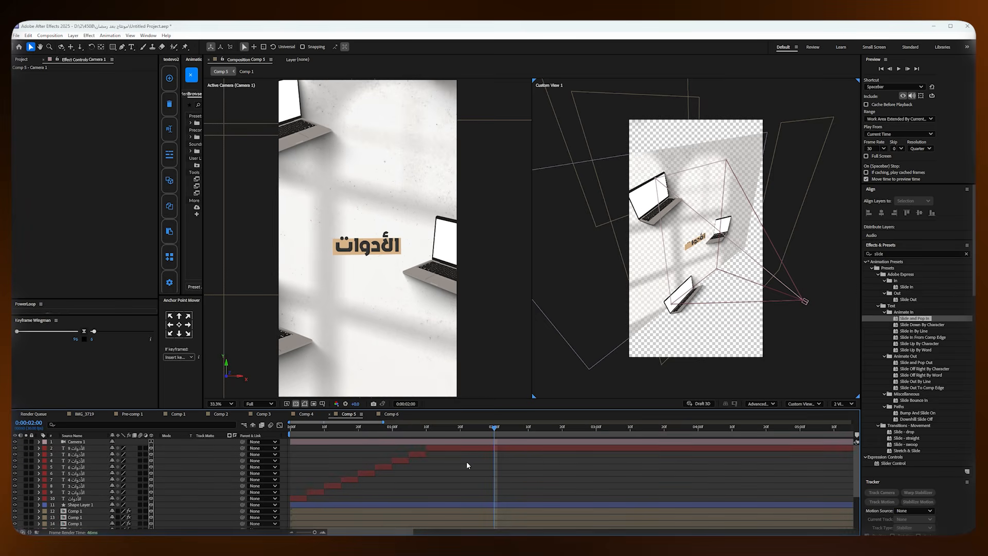
{"action": "key", "text": "space"}
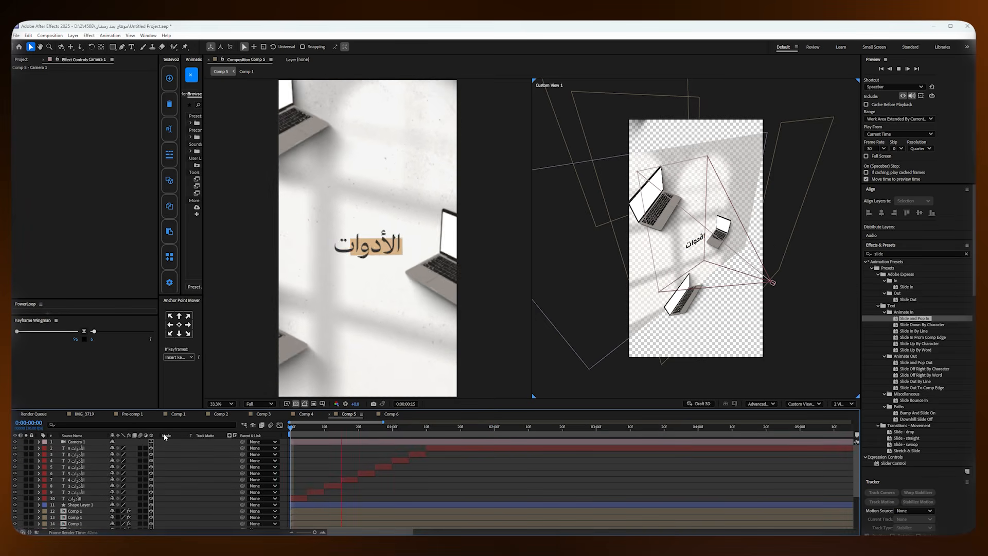
{"action": "key", "text": "space"}
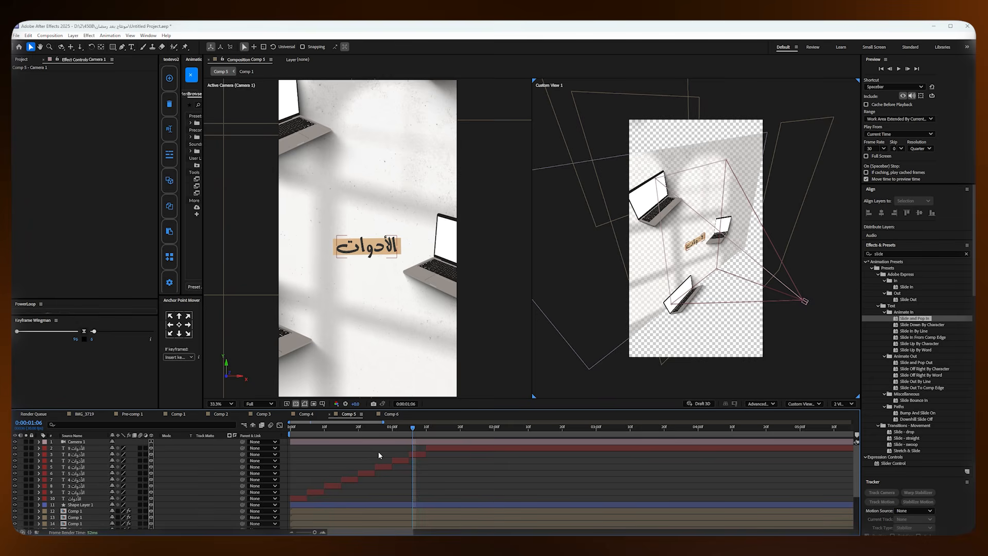
Step: Split the title scene's layers in Comp 5 at 0:00:01:12 and delete the parts after the split
{"action": "left_click", "coordinate": [422, 429]}
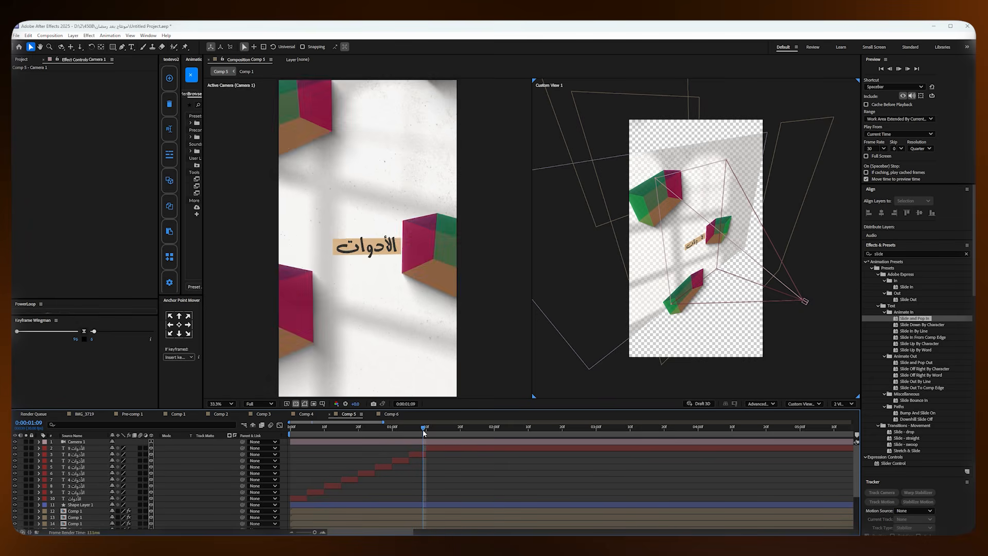
{"action": "mouse_move", "coordinate": [423, 431]}
{"action": "left_mouse_down"}
{"action": "mouse_move", "coordinate": [446, 431]}
{"action": "mouse_move", "coordinate": [432, 434]}
{"action": "left_mouse_up"}
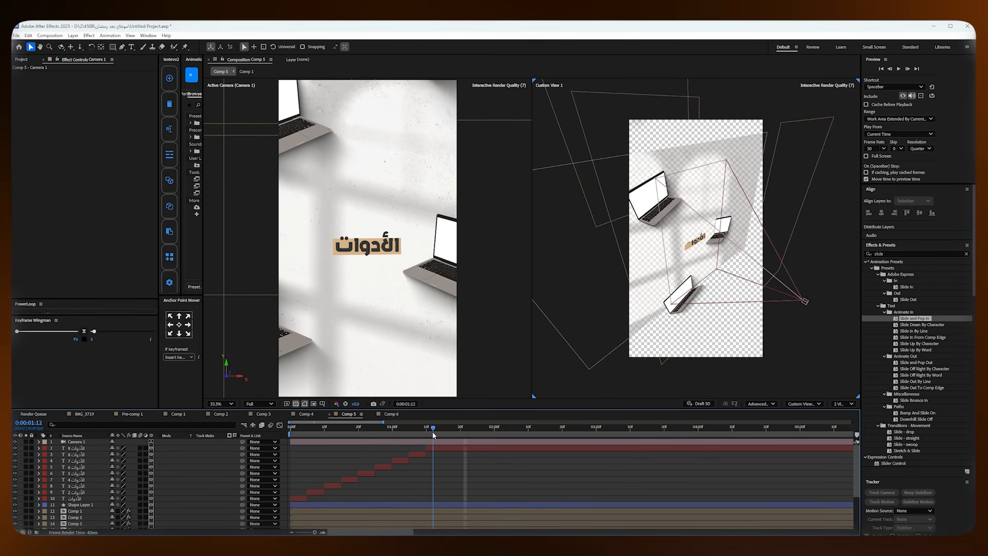
{"action": "left_click", "coordinate": [432, 450]}
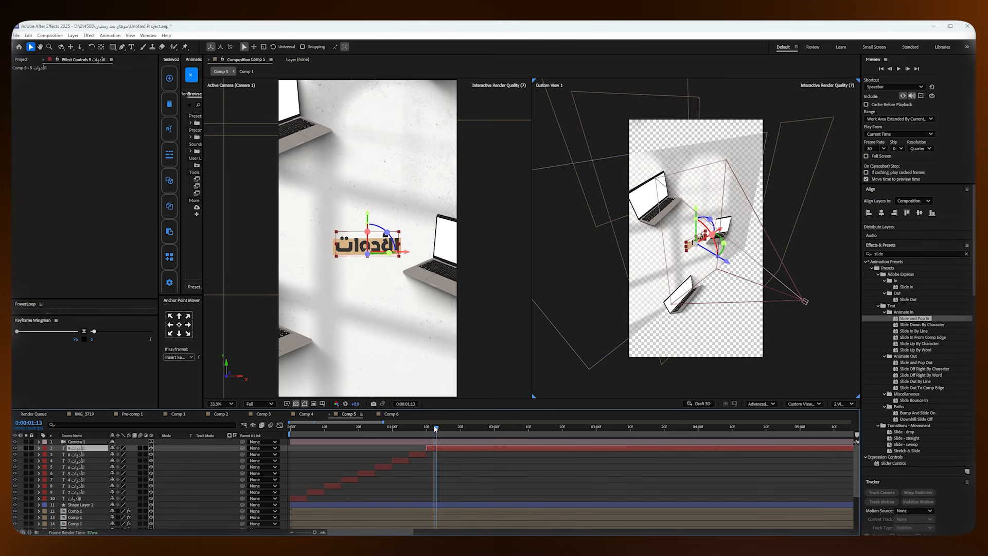
{"action": "scroll", "coordinate": [434, 474], "scroll_direction": "down", "scroll_amount": 3}
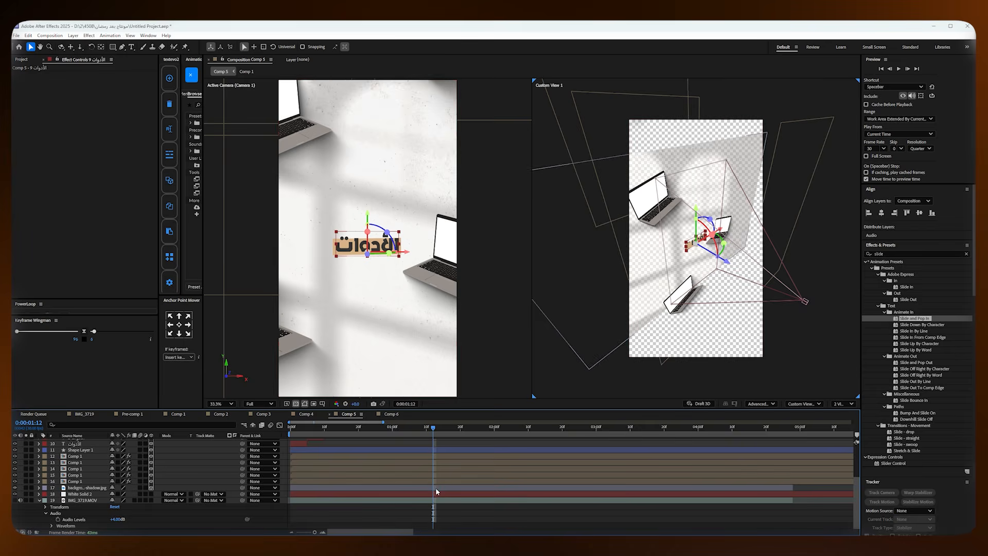
{"action": "key", "text": "ctrl+a"}
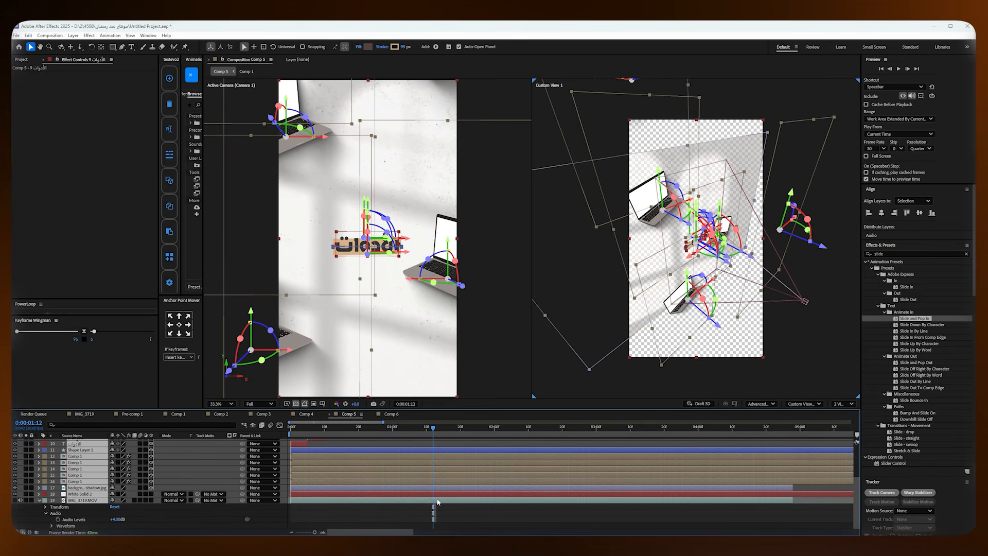
{"action": "key", "text": "ctrl+shift+d"}
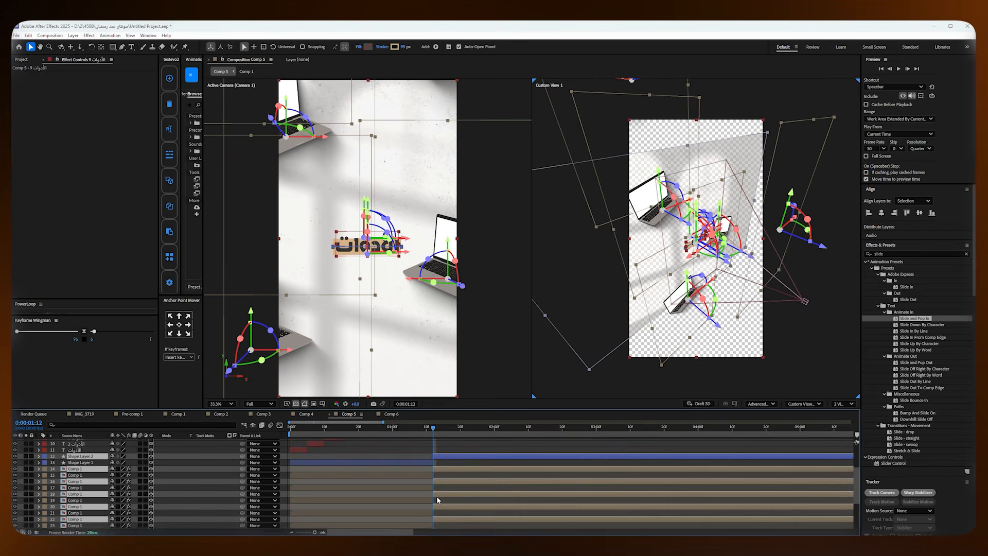
{"action": "key", "text": "Delete"}
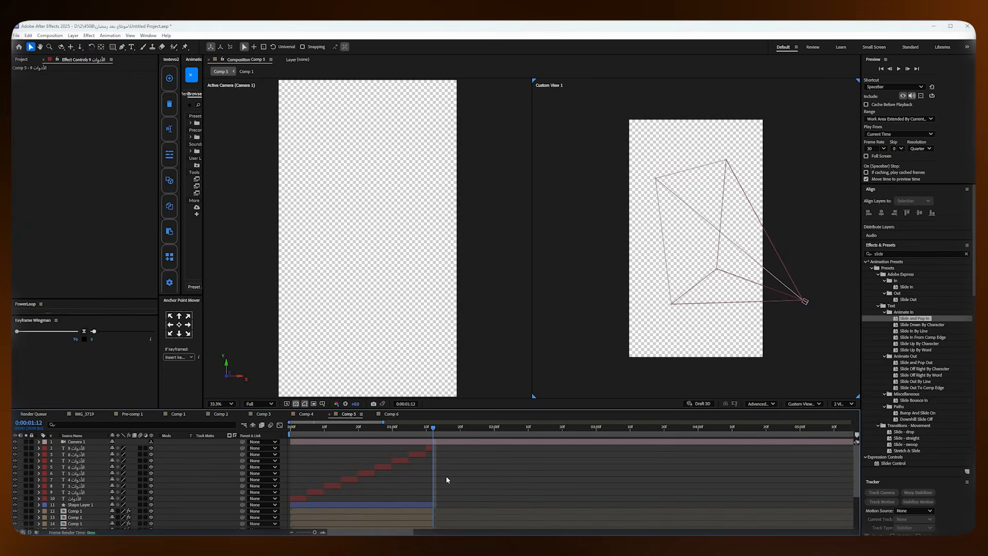
Step: Examine the cut from the laptop title to the brain and book scene, along with both scenes' layers in Comp 5
{"action": "left_click", "coordinate": [414, 429]}
{"action": "key", "text": "space"}
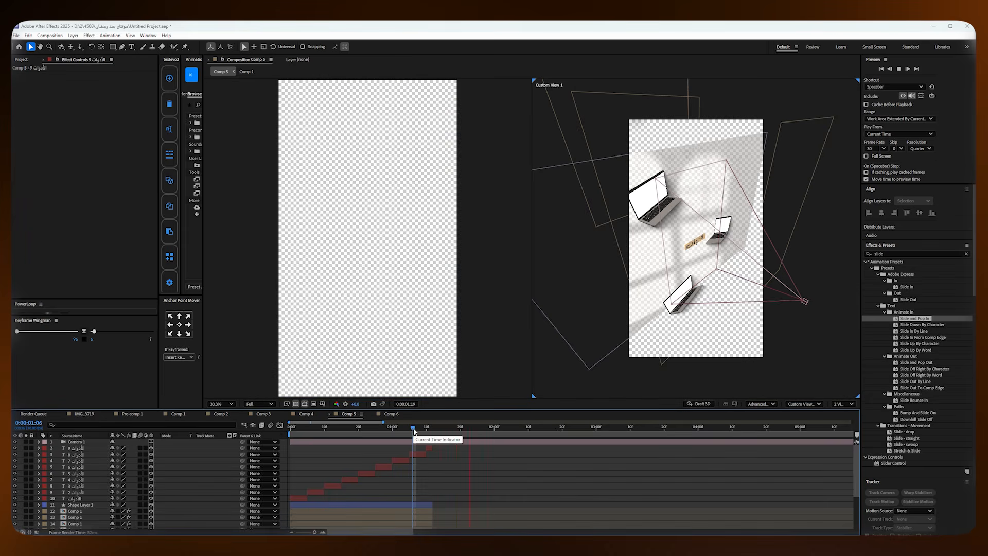
{"action": "key", "text": "space"}
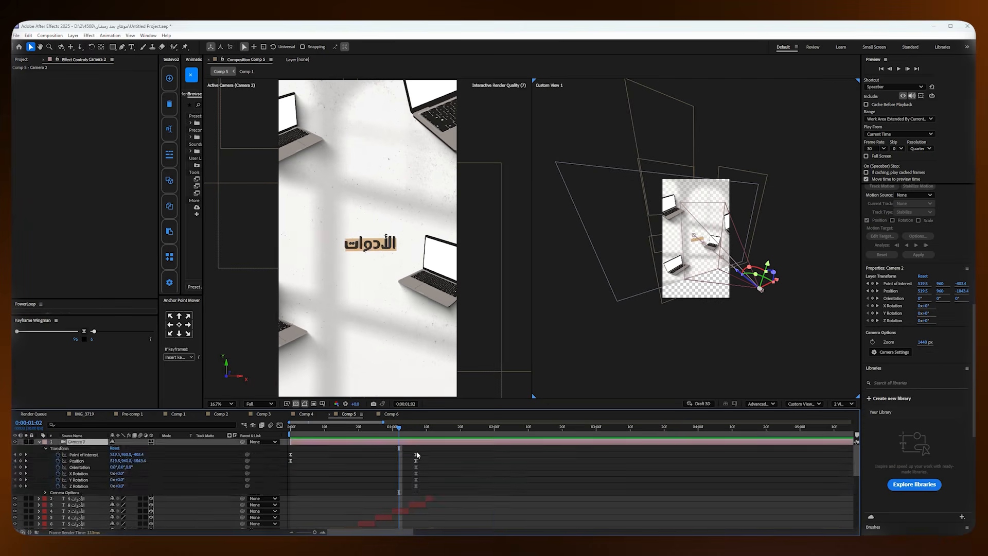
{"action": "scroll", "coordinate": [437, 447], "scroll_direction": "down", "scroll_amount": 5}
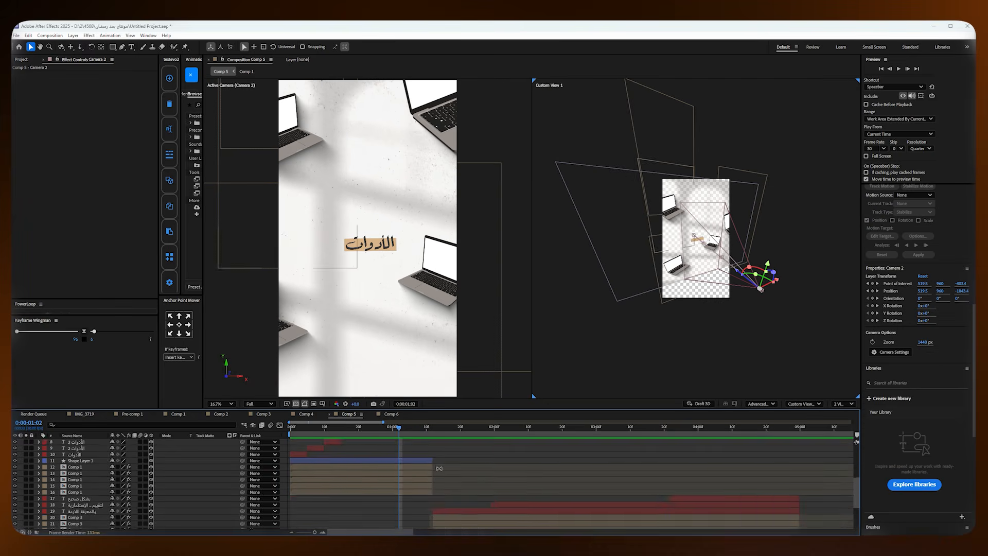
{"action": "key", "text": "space"}
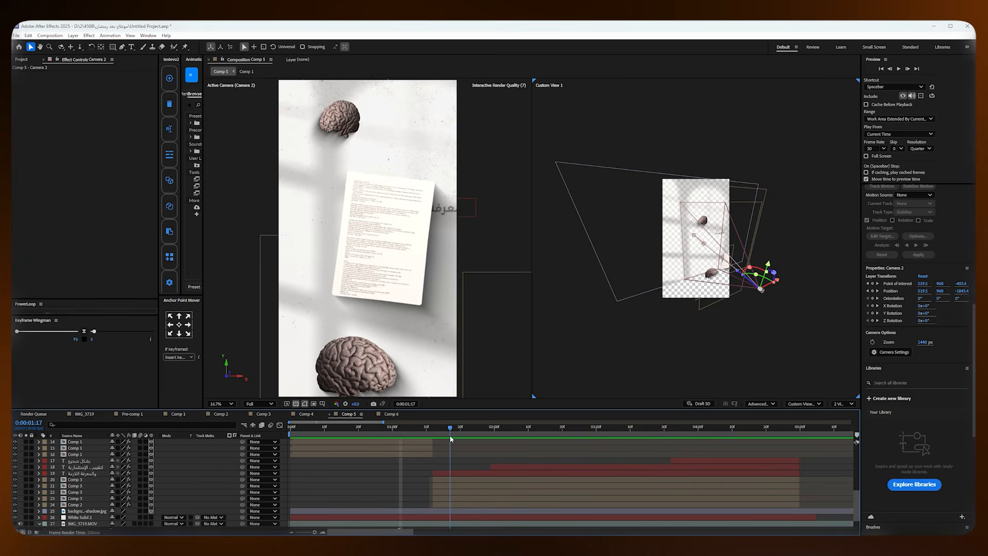
{"action": "left_click", "coordinate": [423, 428]}
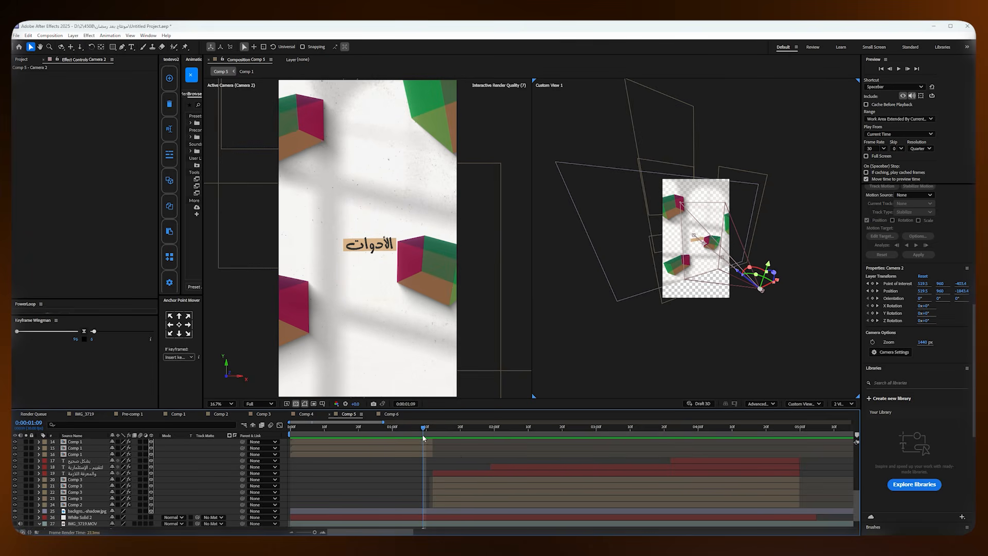
{"action": "scroll", "coordinate": [458, 455], "scroll_direction": "up", "scroll_amount": 6}
{"action": "scroll", "coordinate": [459, 459], "scroll_direction": "up", "scroll_amount": 3}
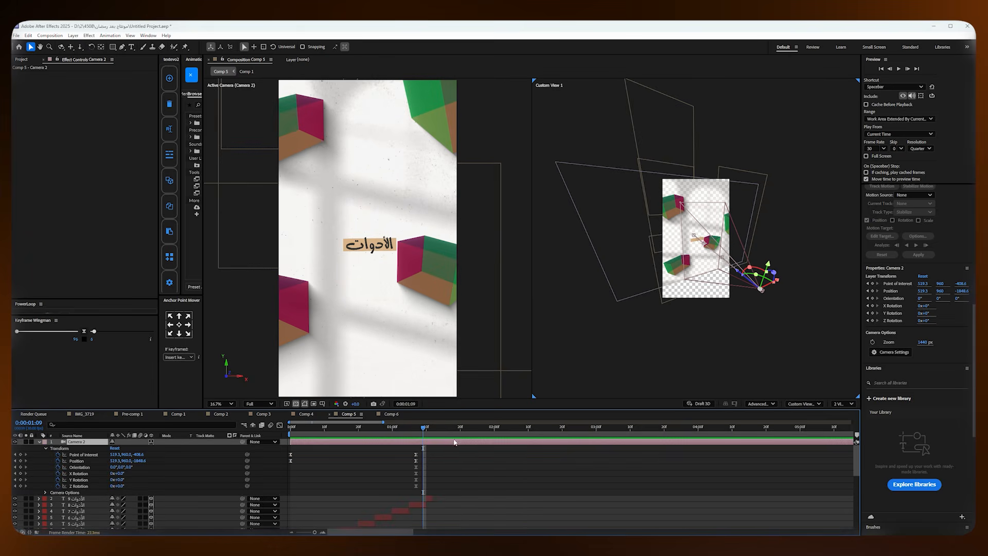
Step: Delete the last Point of Interest and Position keyframes on Camera 2, preview the move and set the current time to 0:00:01:16
{"action": "left_click", "coordinate": [431, 426]}
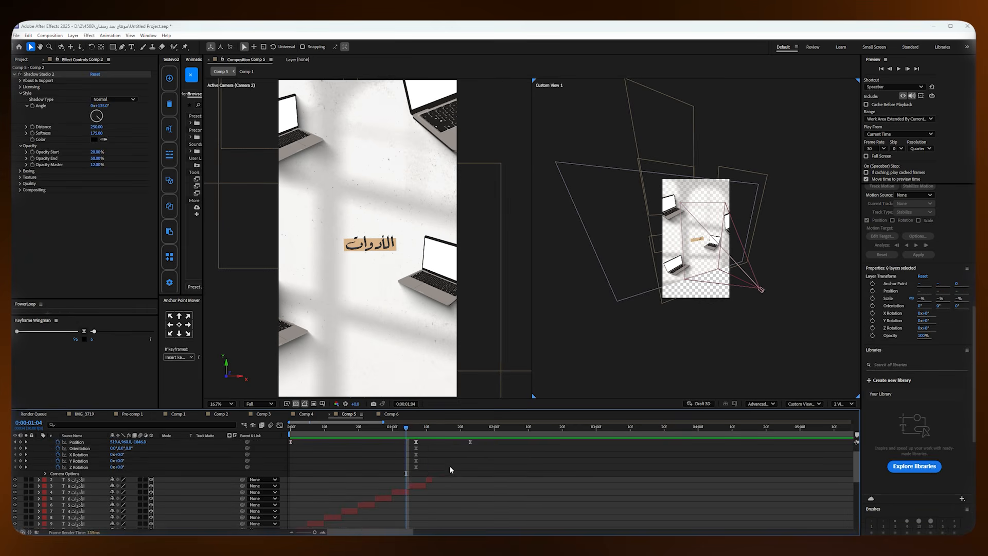
{"action": "scroll", "coordinate": [450, 467], "scroll_direction": "up", "scroll_amount": 1}
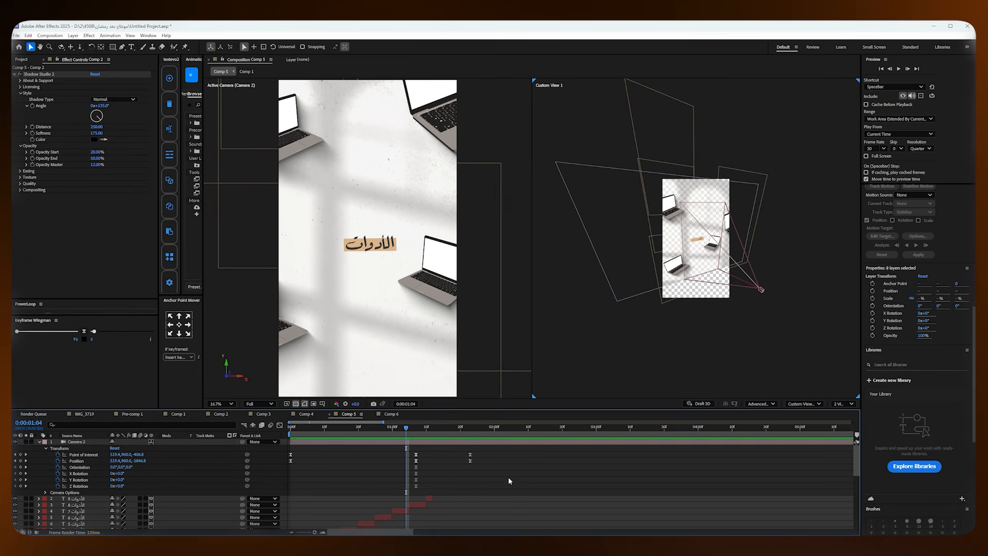
{"action": "left_click_drag", "start_coordinate": [508, 477], "coordinate": [459, 451]}
{"action": "key", "text": "Delete"}
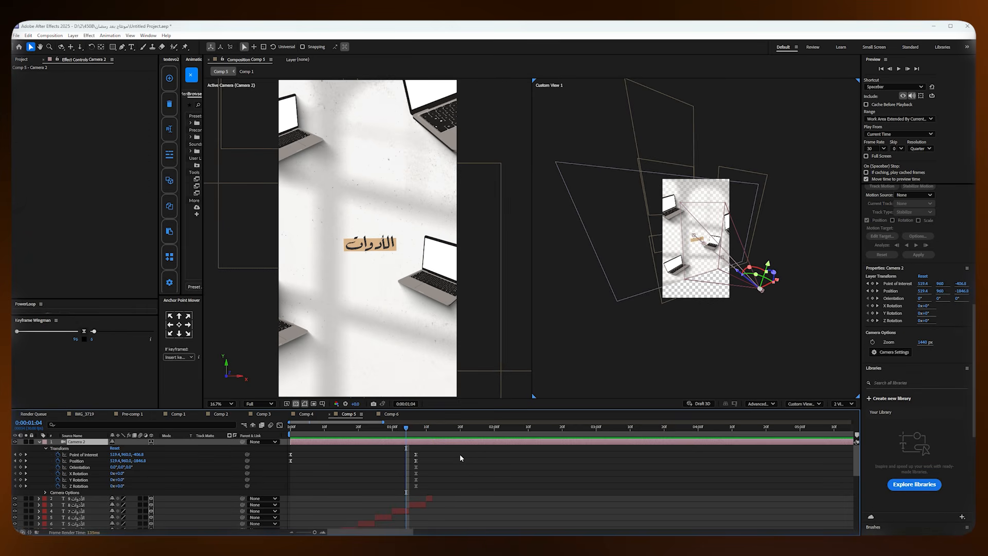
{"action": "key", "text": "space"}
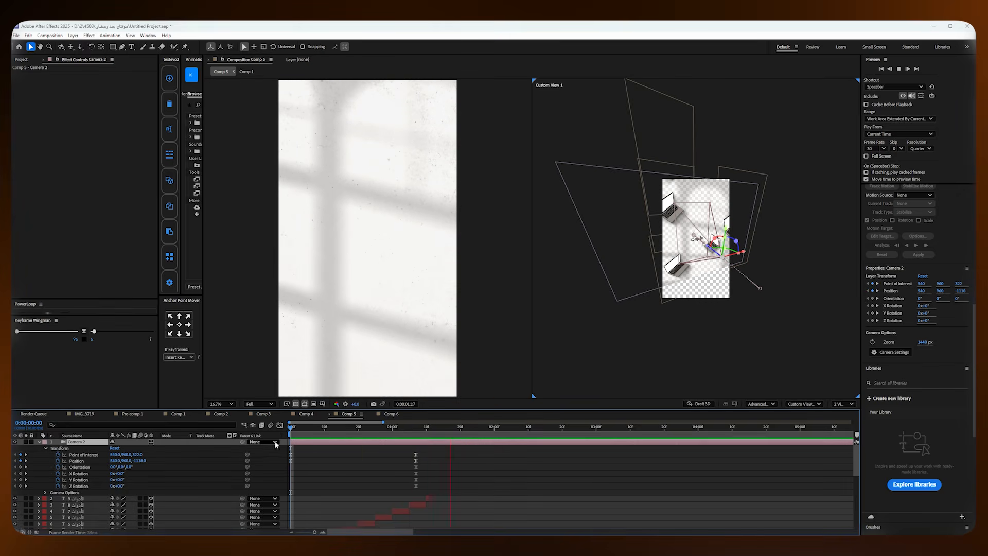
{"action": "mouse_move", "coordinate": [447, 428]}
{"action": "left_mouse_down"}
{"action": "mouse_move", "coordinate": [416, 432]}
{"action": "mouse_move", "coordinate": [446, 439]}
{"action": "left_mouse_up"}
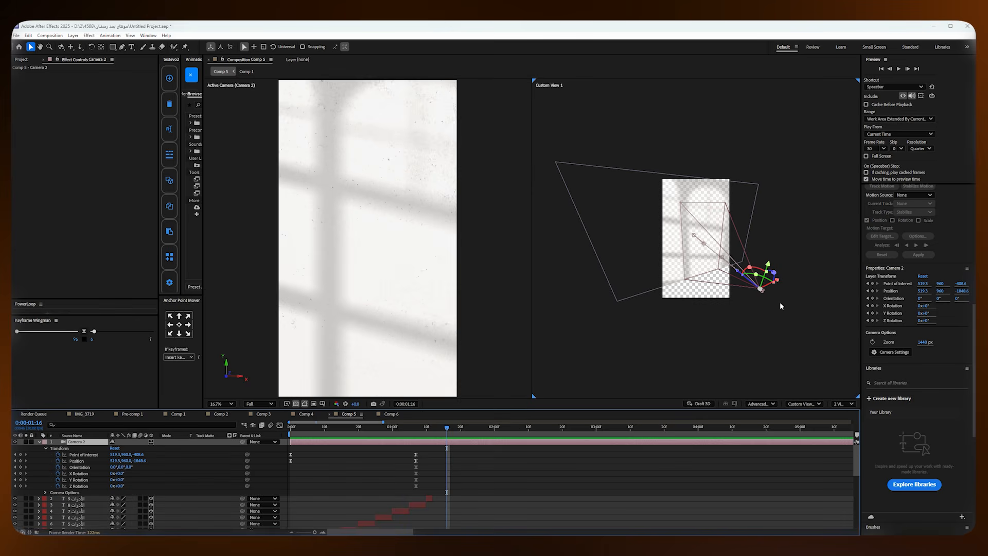
Step: Move Camera 2 sideways in Comp 5 to an X position of 823.7 to keyframe its shift into the second scene
{"action": "left_click_drag", "start_coordinate": [778, 284], "coordinate": [805, 281]}
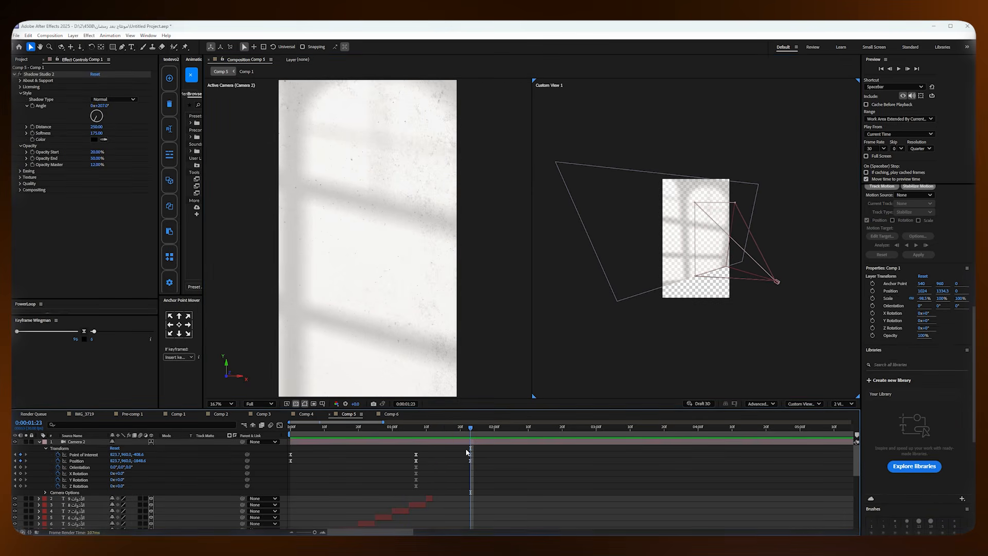
Step: Make the brain and book scene's Comp 2, Comp 3 and Arabic text layers visible in Comp 5
{"action": "scroll", "coordinate": [489, 456], "scroll_direction": "down", "scroll_amount": 7}
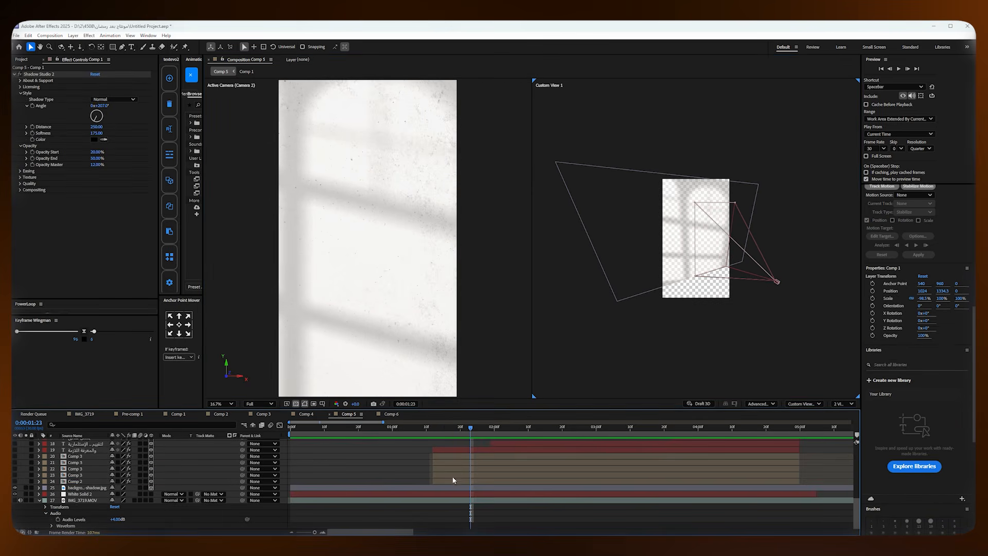
{"action": "left_click", "coordinate": [453, 481]}
{"action": "scroll", "coordinate": [453, 480], "scroll_direction": "up", "scroll_amount": 3}
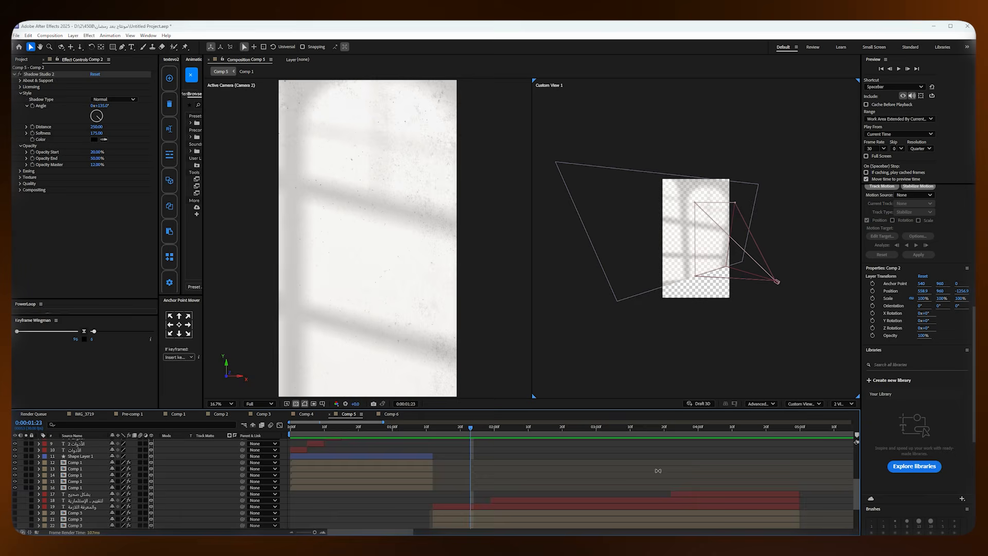
{"action": "left_click", "coordinate": [706, 496], "text": "shift"}
{"action": "scroll", "coordinate": [401, 485], "scroll_direction": "down", "scroll_amount": 1}
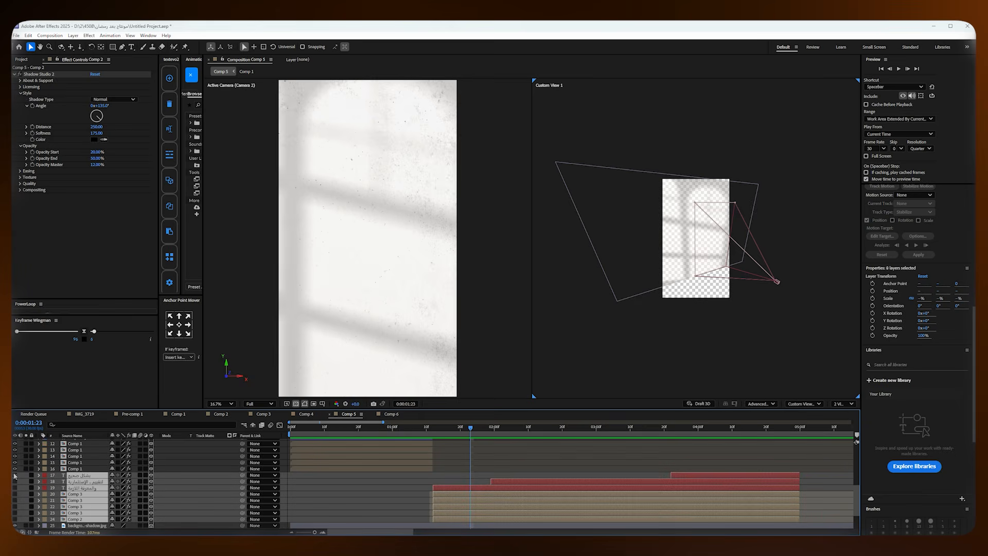
{"action": "left_click", "coordinate": [355, 519]}
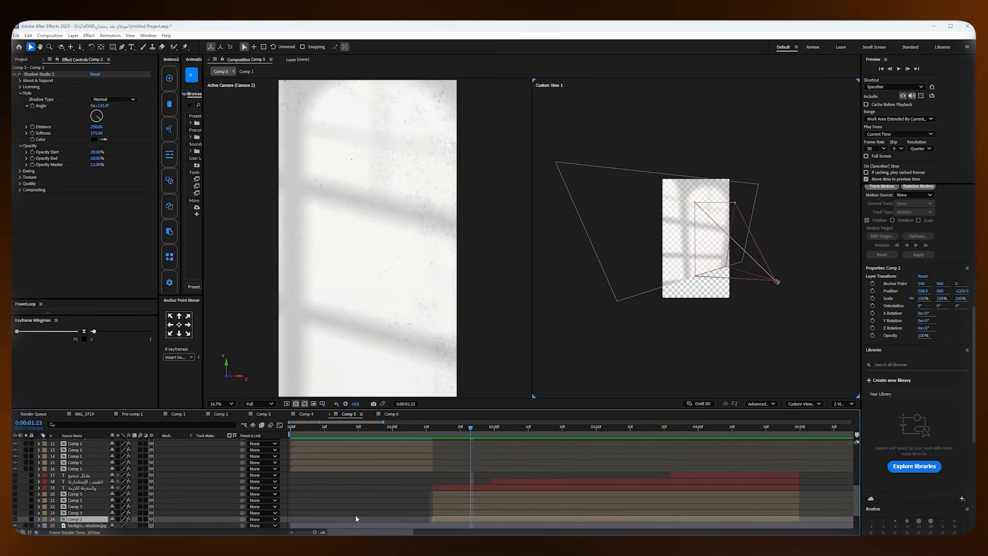
{"action": "left_click", "coordinate": [15, 518]}
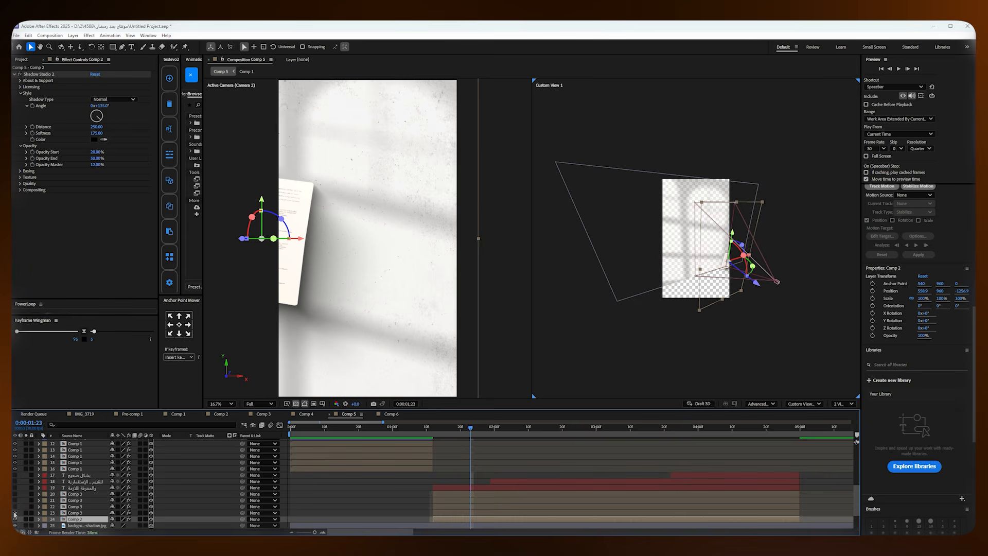
{"action": "left_click", "coordinate": [15, 513]}
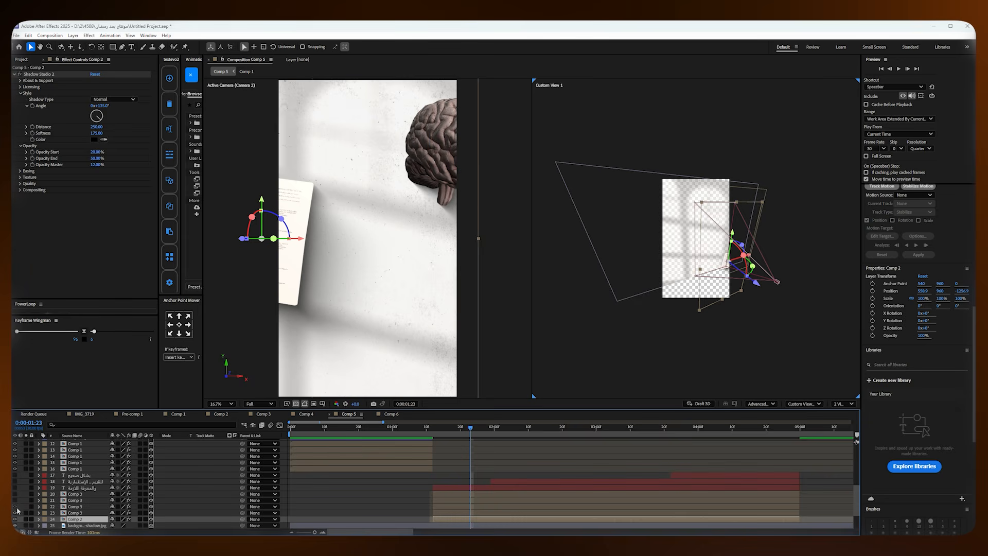
{"action": "left_click", "coordinate": [15, 506]}
{"action": "left_click", "coordinate": [15, 501]}
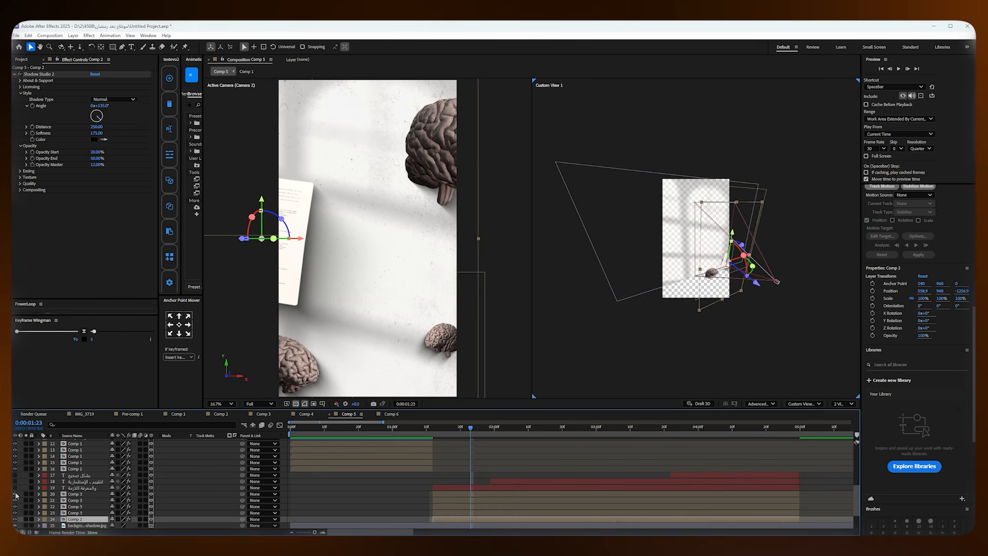
{"action": "left_click", "coordinate": [15, 494]}
{"action": "left_click", "coordinate": [15, 487]}
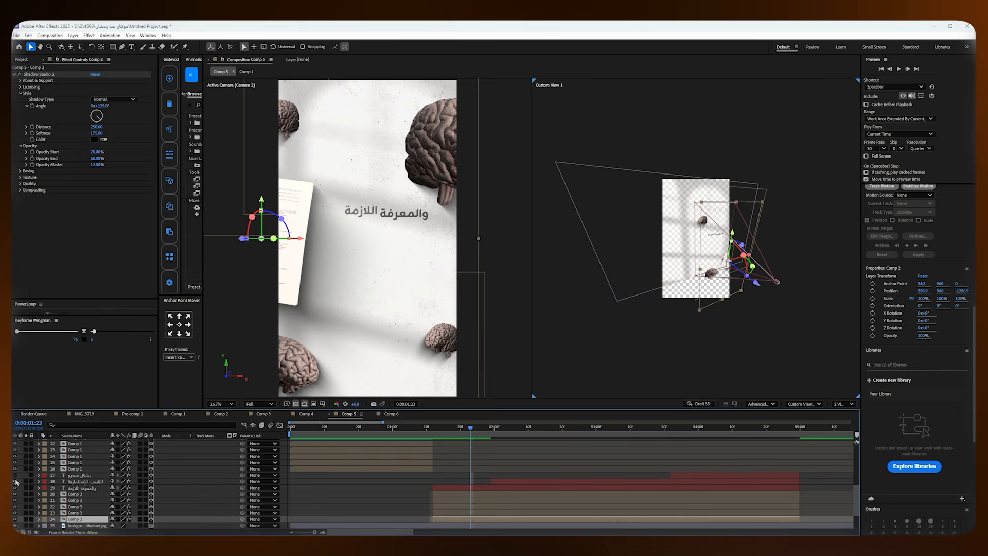
Step: Inspect the source compositions of the papers, laptop and brain models, play the brain's rotation, and return to Comp 5
{"action": "double_click", "coordinate": [462, 518]}
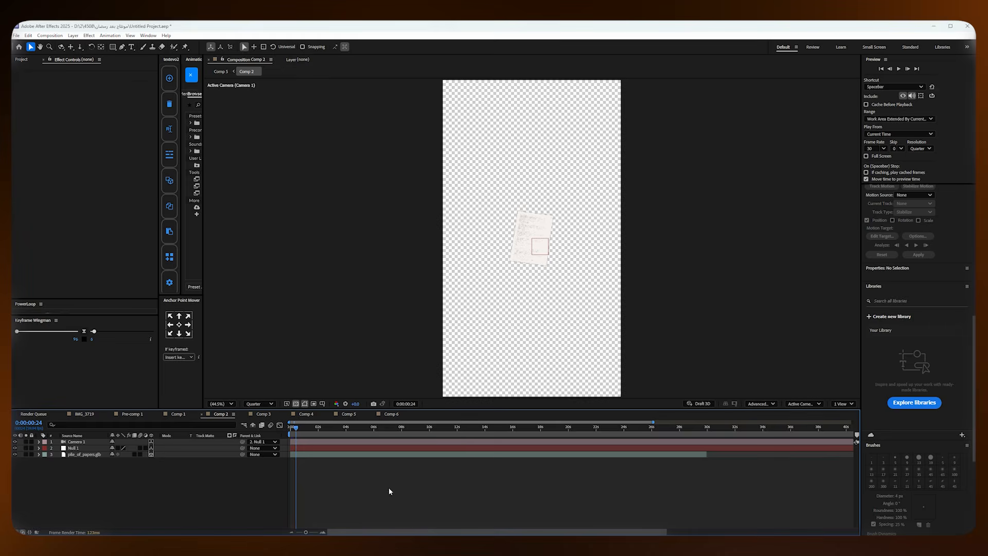
{"action": "left_click", "coordinate": [387, 415]}
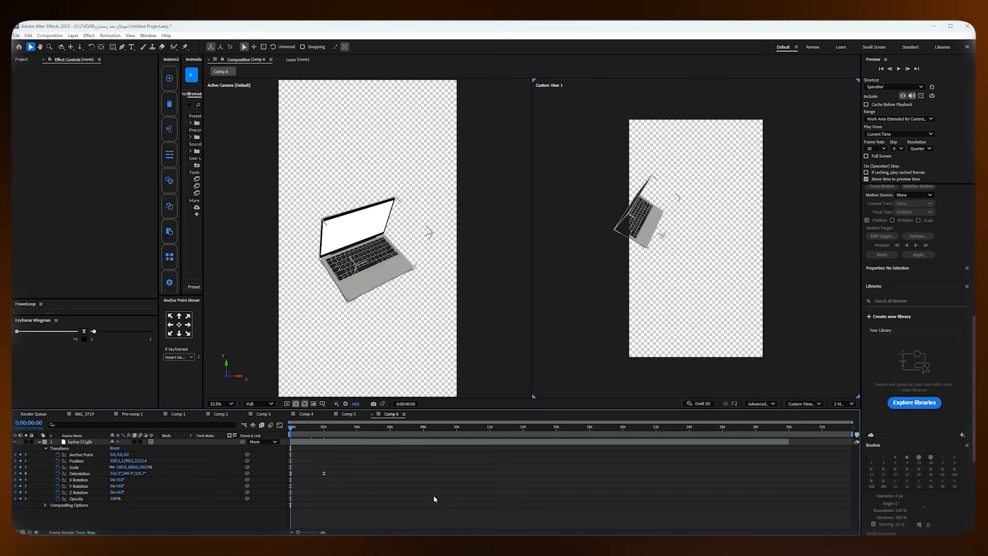
{"action": "left_click", "coordinate": [344, 414]}
{"action": "double_click", "coordinate": [474, 513]}
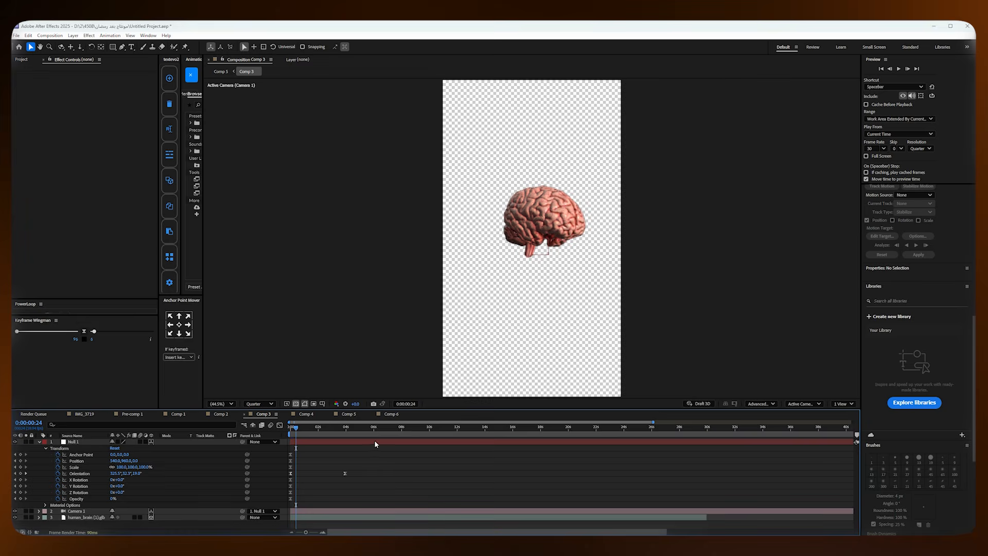
{"action": "left_click_drag", "start_coordinate": [300, 432], "coordinate": [277, 429]}
{"action": "key", "text": "space"}
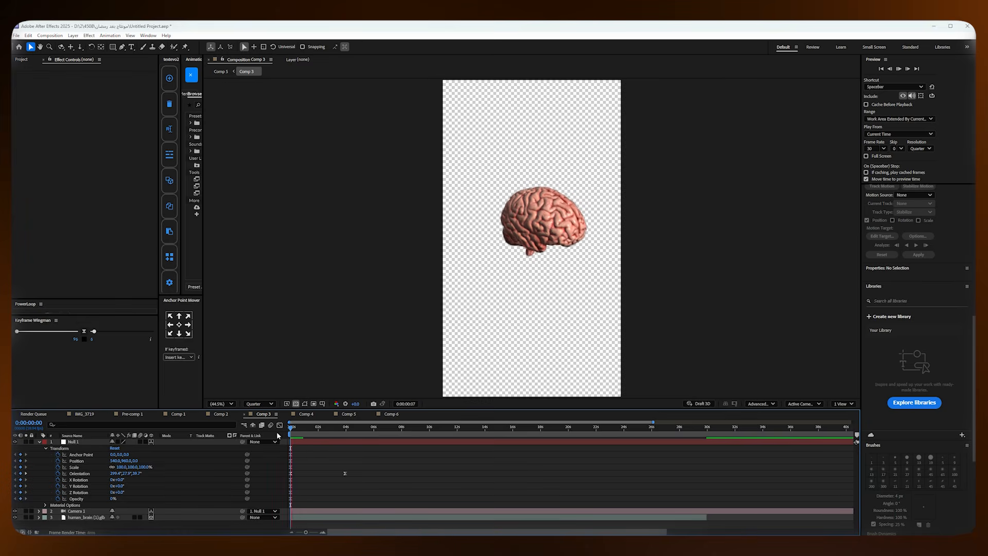
{"action": "left_click", "coordinate": [348, 413]}
Step: Play back Comp 5 from the start and around the cut to review the camera's shift from the laptop title to the brain scene
{"action": "left_click_drag", "start_coordinate": [538, 436], "coordinate": [579, 435]}
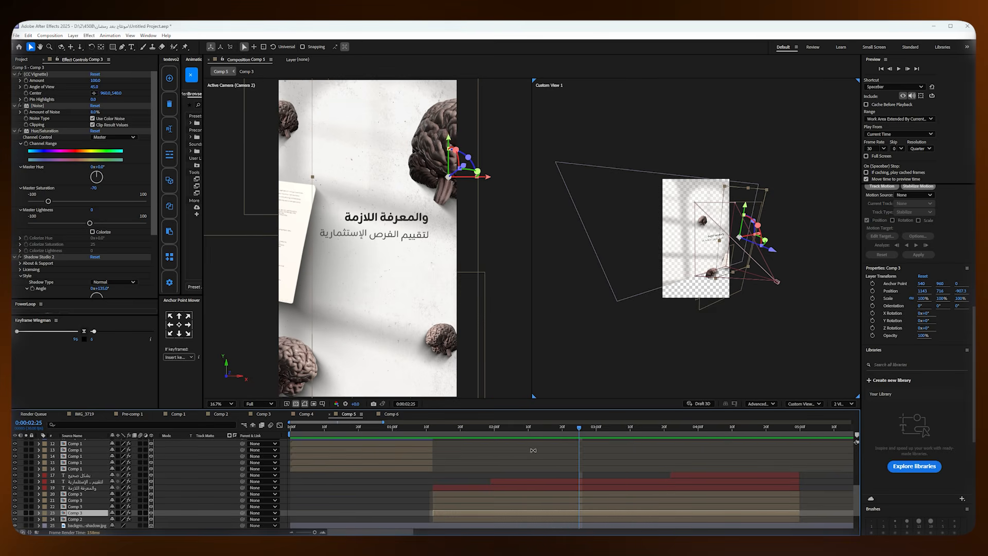
{"action": "scroll", "coordinate": [415, 429], "scroll_direction": "up", "scroll_amount": 10}
{"action": "left_click", "coordinate": [400, 427]}
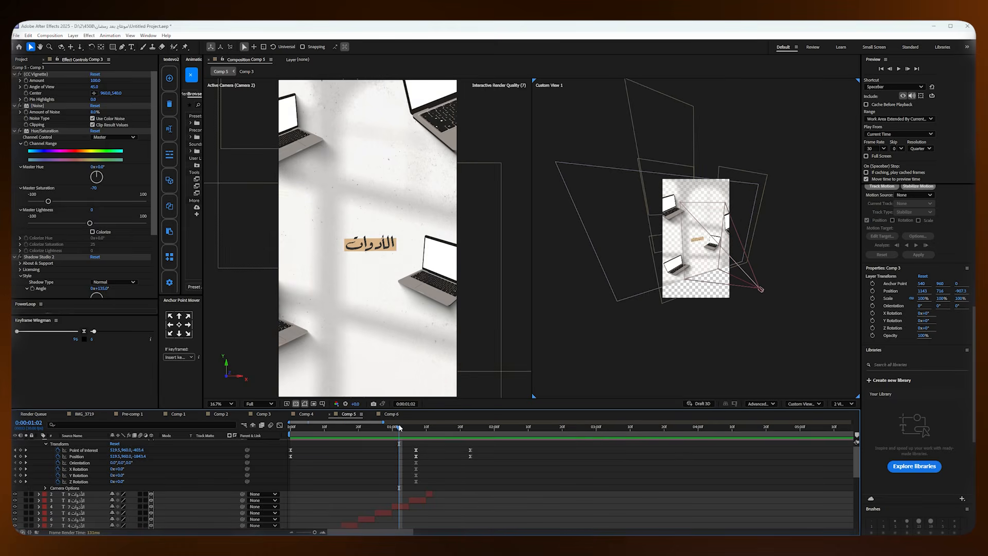
{"action": "key", "text": "space"}
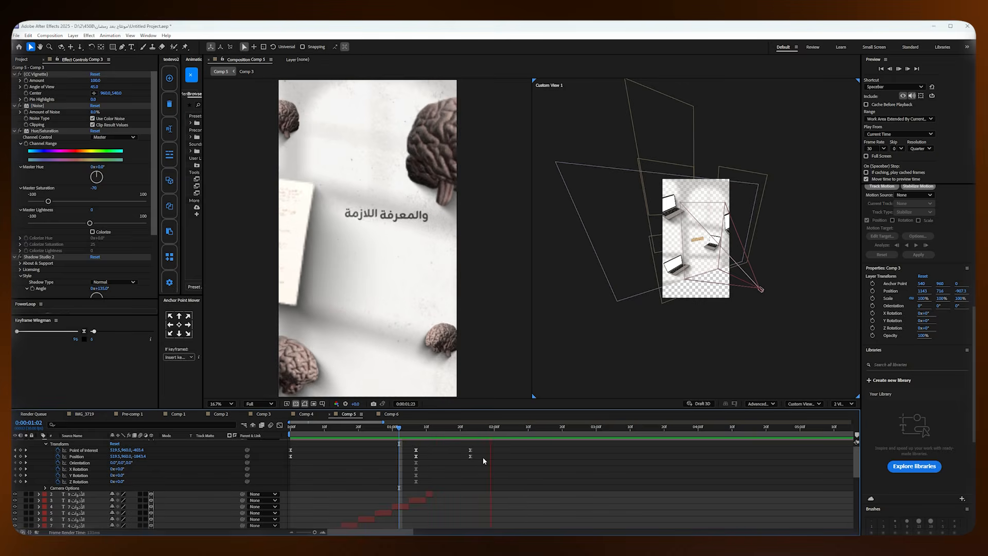
{"action": "left_click", "coordinate": [406, 429]}
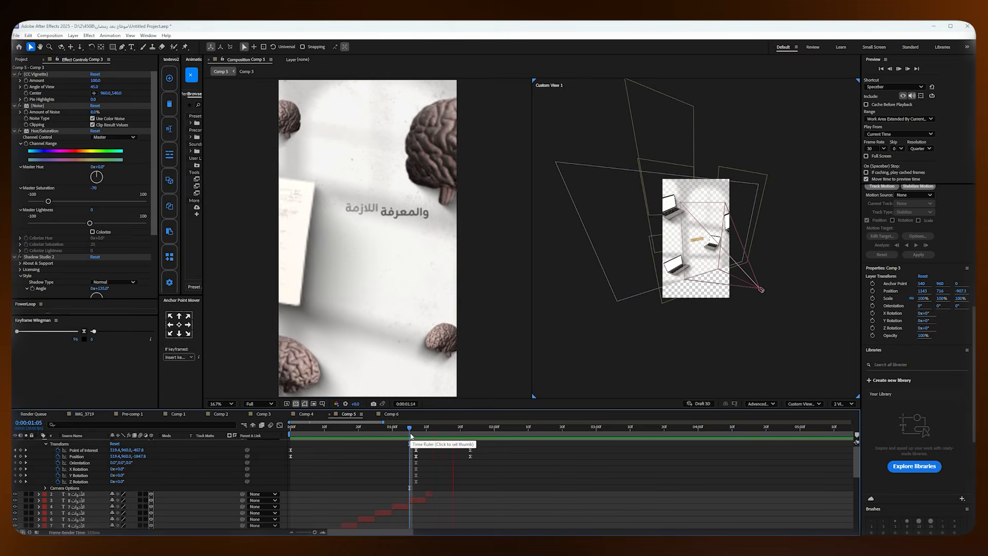
{"action": "left_click_drag", "start_coordinate": [406, 429], "coordinate": [278, 428]}
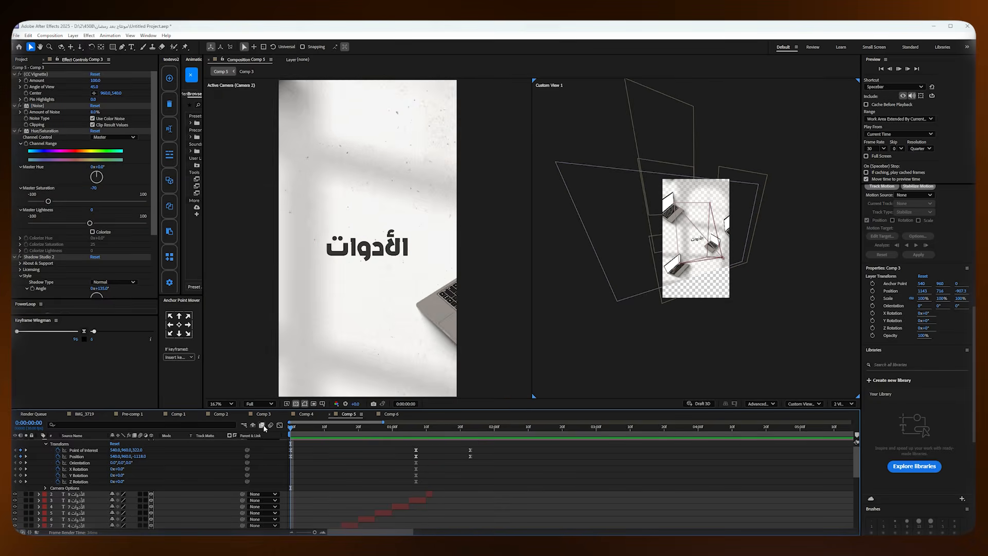
{"action": "key", "text": "space"}
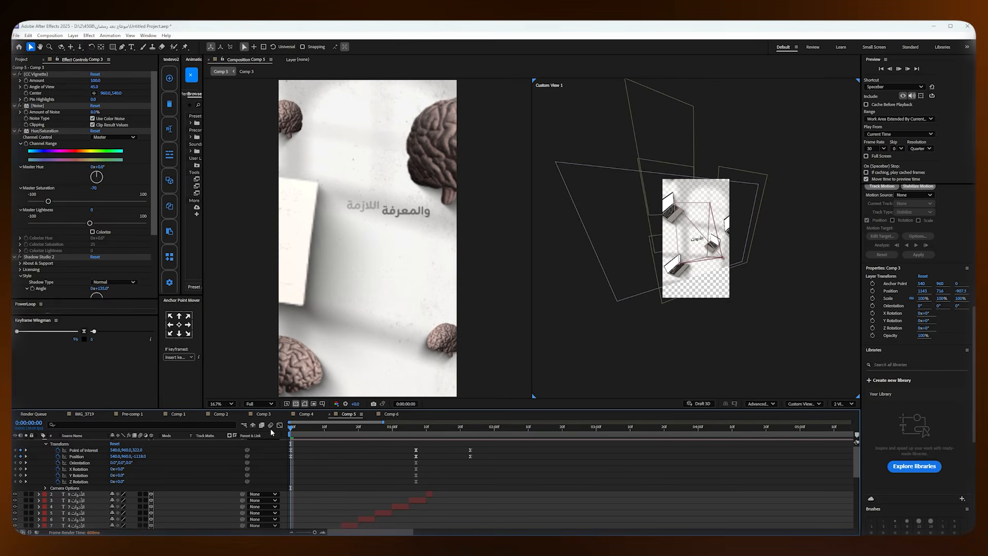
{"action": "key", "text": "space"}
{"action": "left_click_drag", "start_coordinate": [375, 431], "coordinate": [240, 430]}
{"action": "key", "text": "space"}
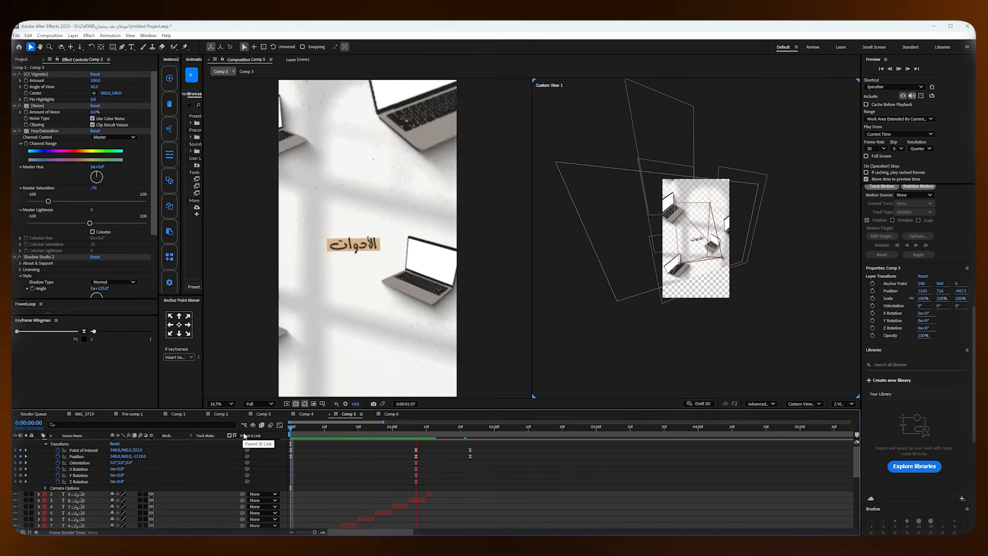
{"action": "key", "text": "space"}
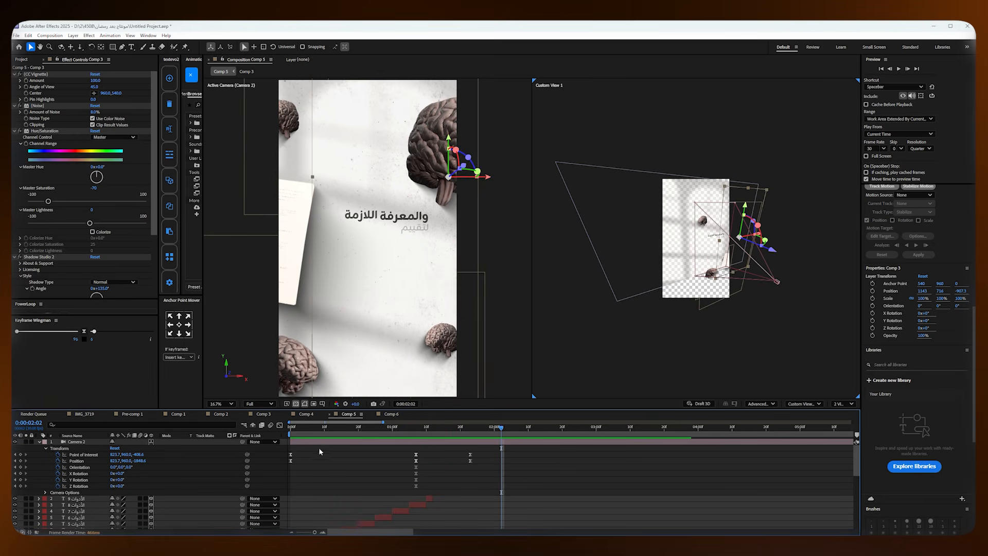
Step: Add an adjustment layer above Camera 2 in Comp 5 and apply the Directional Blur effect to it
{"action": "right_click", "coordinate": [301, 443]}
{"action": "right_click", "coordinate": [274, 462]}
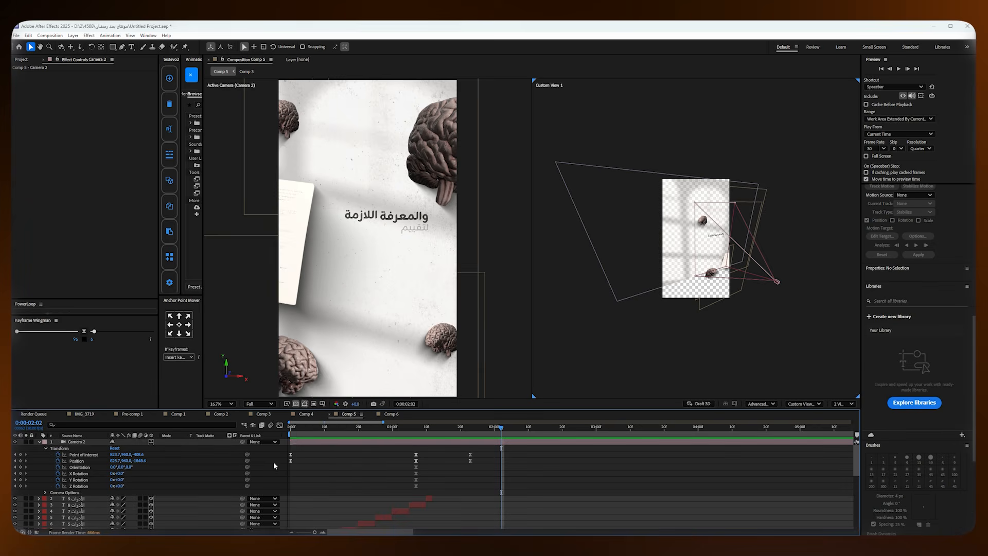
{"action": "mouse_move", "coordinate": [348, 372]}
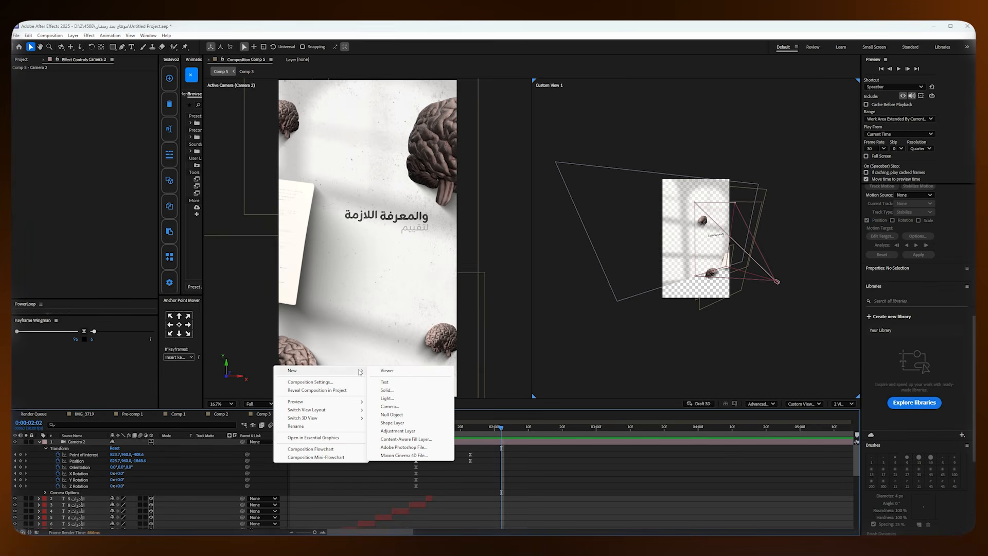
{"action": "left_click", "coordinate": [401, 431]}
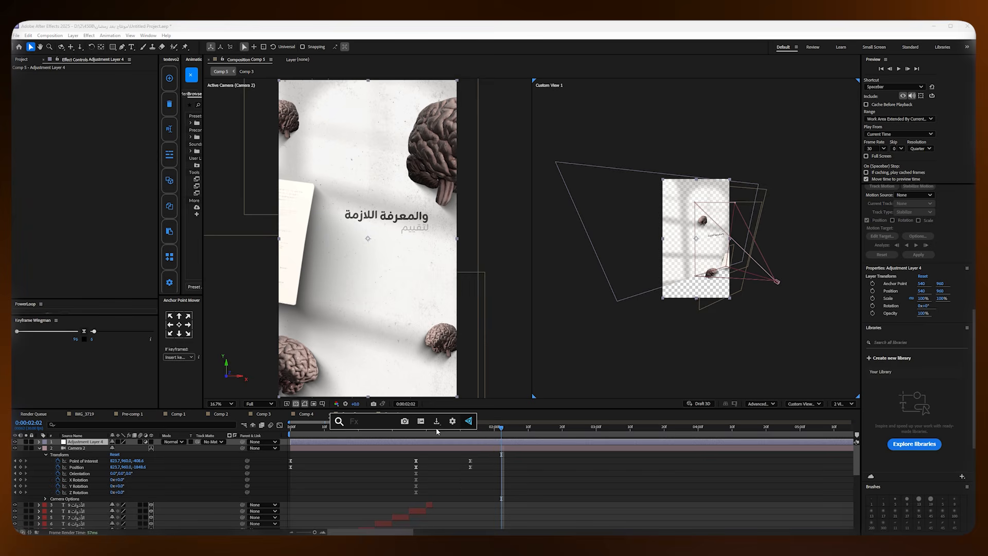
{"action": "key", "text": "ctrl+space"}
{"action": "type", "text": "blur"}
{"action": "left_click", "coordinate": [386, 486]}
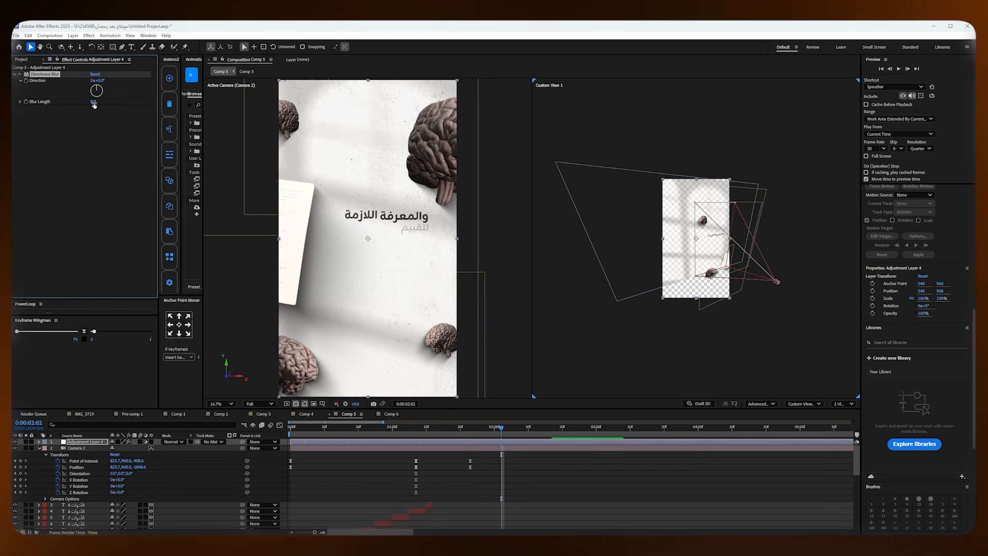
Step: Set the Directional Blur's Blur Length to 25.4 and turn its Direction to 91° for a horizontal smear
{"action": "left_click_drag", "start_coordinate": [93, 101], "coordinate": [161, 108]}
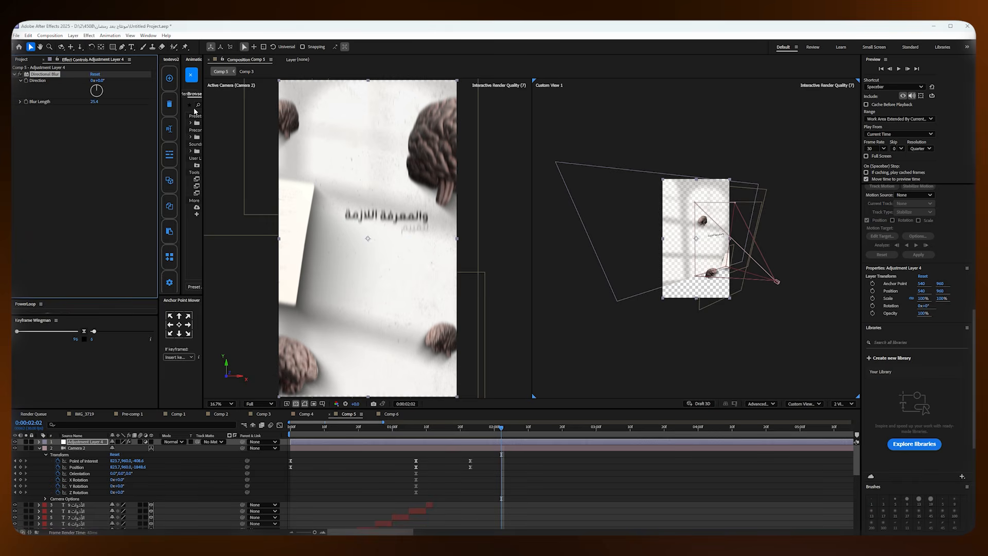
{"action": "left_click", "coordinate": [102, 92]}
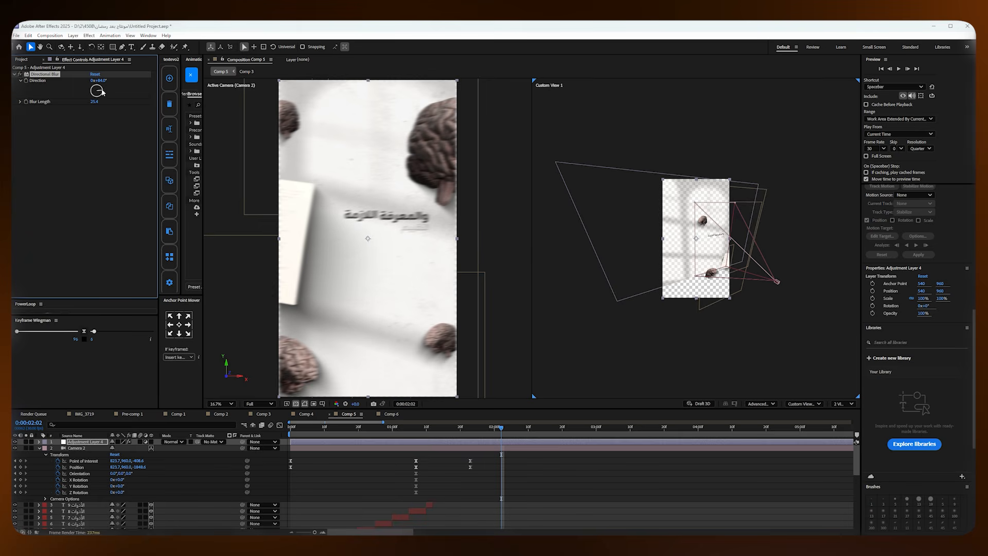
{"action": "left_click", "coordinate": [96, 89]}
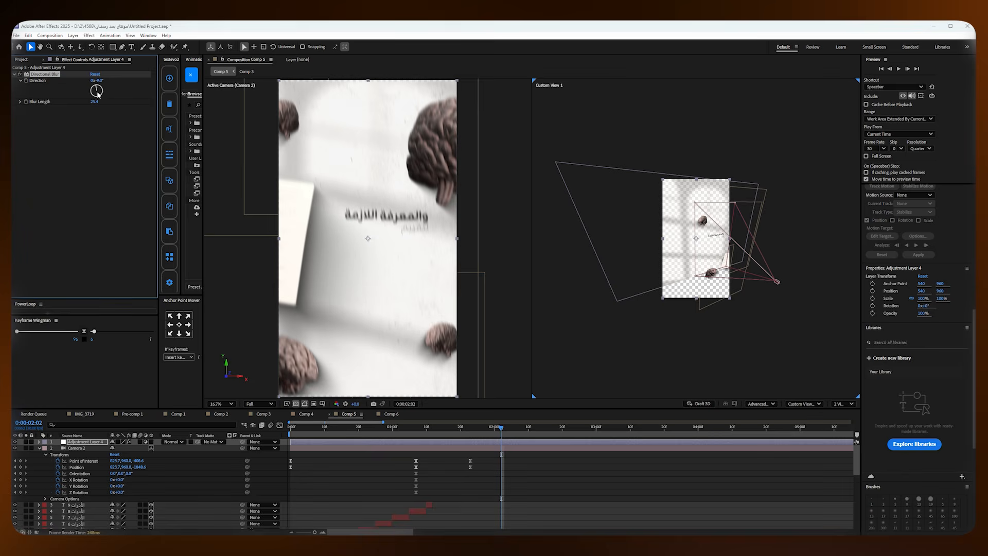
{"action": "left_click", "coordinate": [103, 93]}
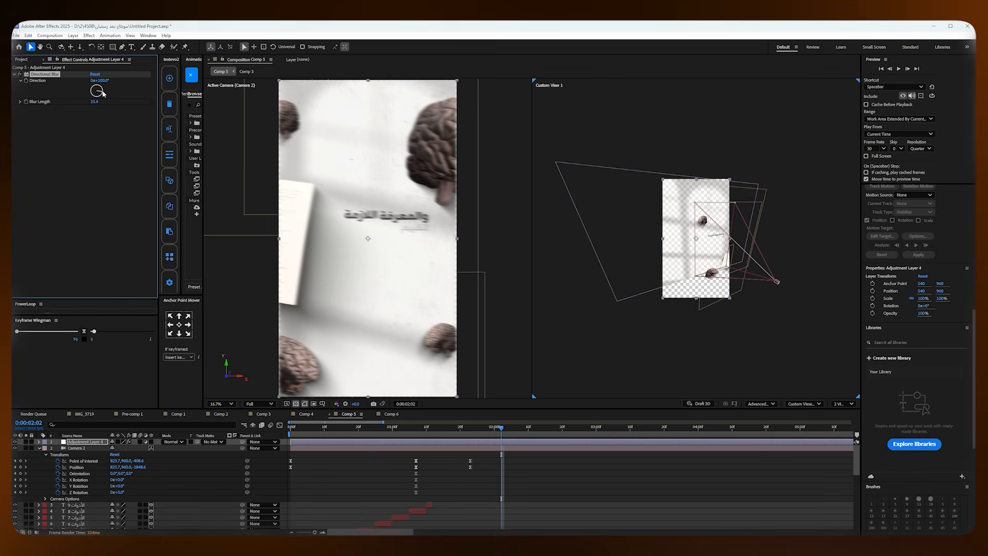
{"action": "left_click", "coordinate": [102, 90]}
{"action": "left_click", "coordinate": [103, 91]}
Step: Reveal the adjustment layer's Directional Blur properties in the timeline and keyframe its Blur Length at 0:00:01:12, leaving Direction unanimated
{"action": "left_click", "coordinate": [432, 428]}
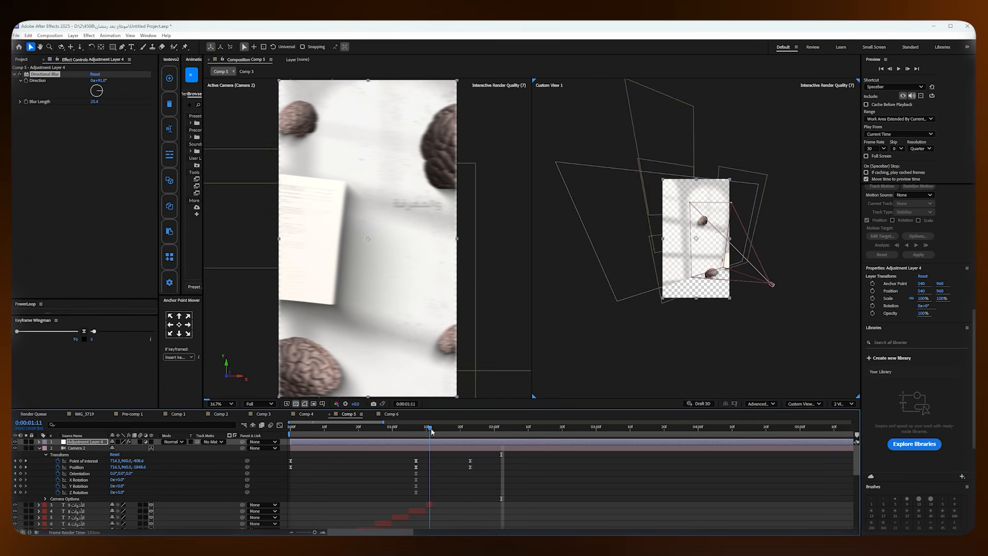
{"action": "left_click", "coordinate": [26, 80]}
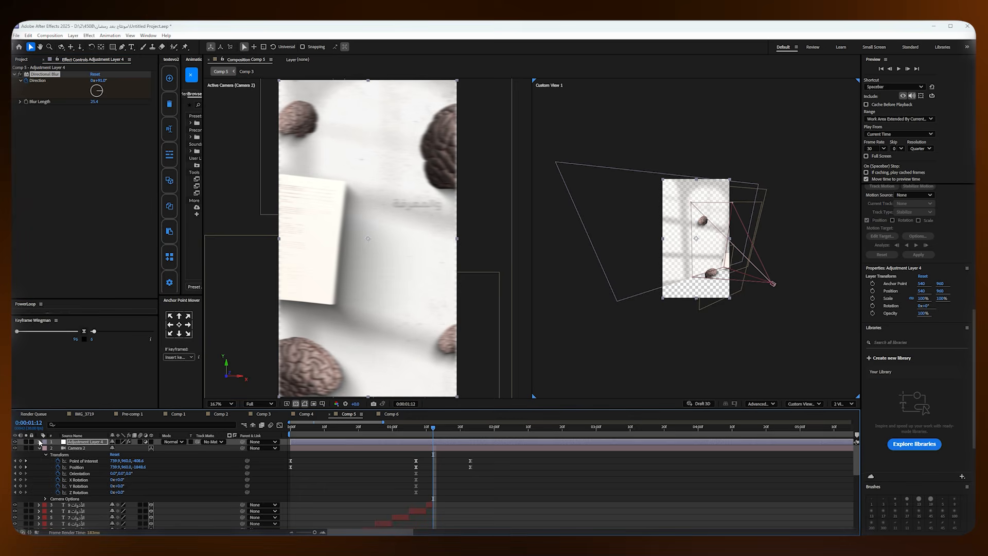
{"action": "left_click", "coordinate": [39, 441]}
{"action": "left_click", "coordinate": [45, 449]}
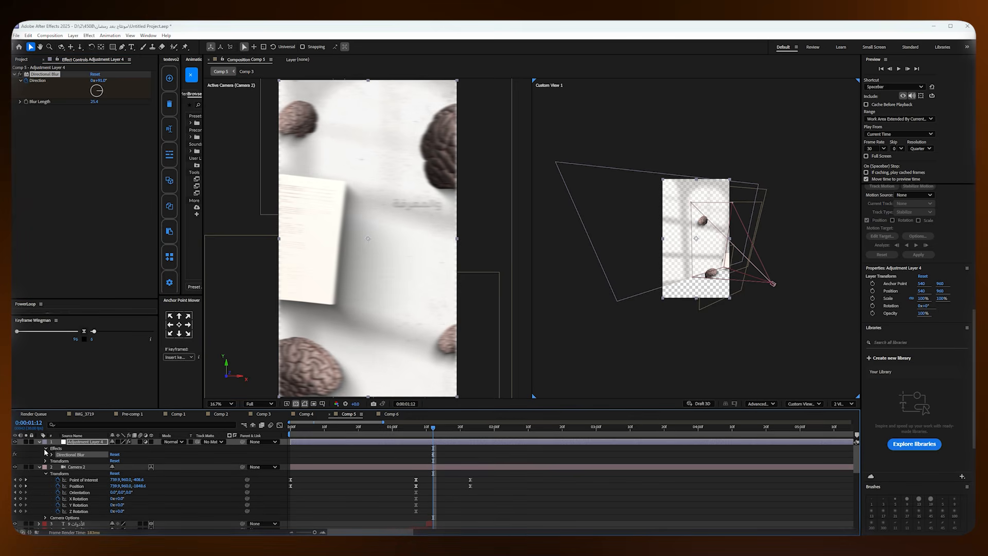
{"action": "left_click", "coordinate": [52, 455]}
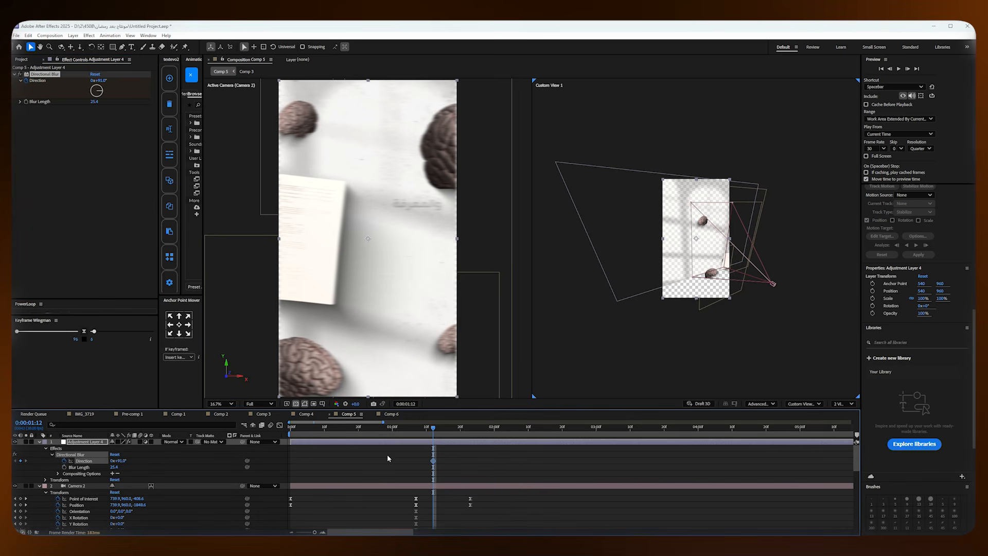
{"action": "left_click", "coordinate": [27, 102]}
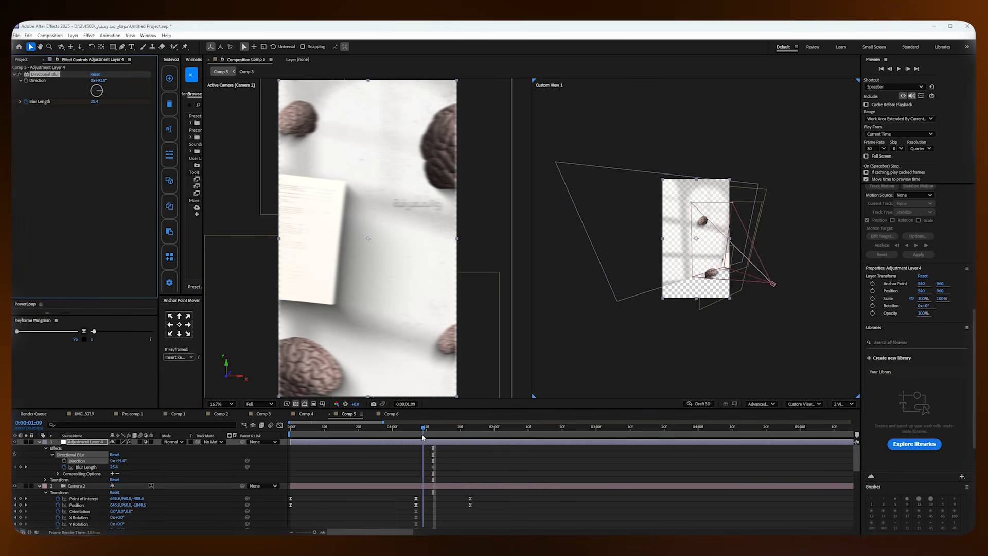
Step: Keyframe the adjustment layer's Blur Length at 0 at 0:00:01:06 and again at 0:00:01:18, around the blurred peak
{"action": "mouse_move", "coordinate": [423, 437]}
{"action": "left_mouse_down"}
{"action": "mouse_move", "coordinate": [400, 435]}
{"action": "mouse_move", "coordinate": [414, 437]}
{"action": "left_mouse_up"}
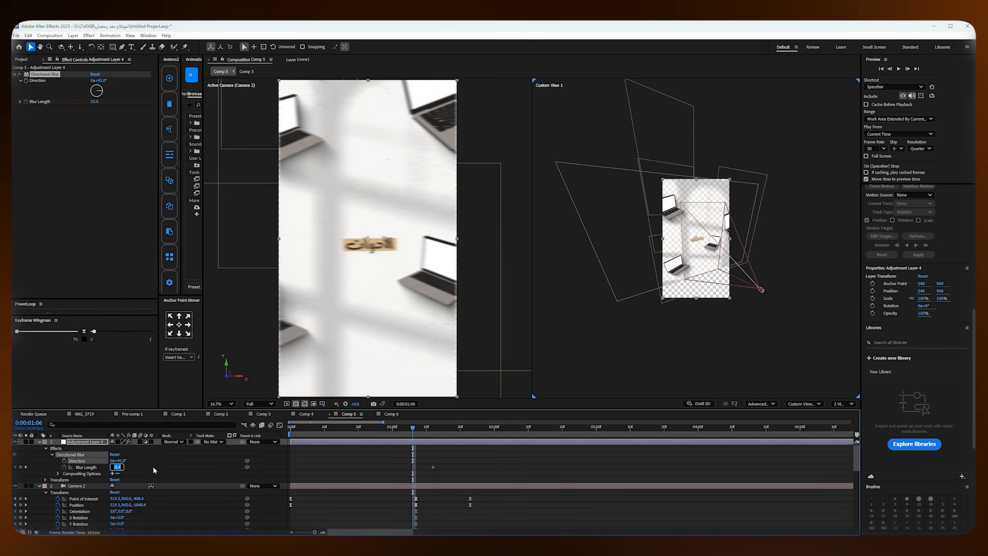
{"action": "left_click", "coordinate": [197, 461]}
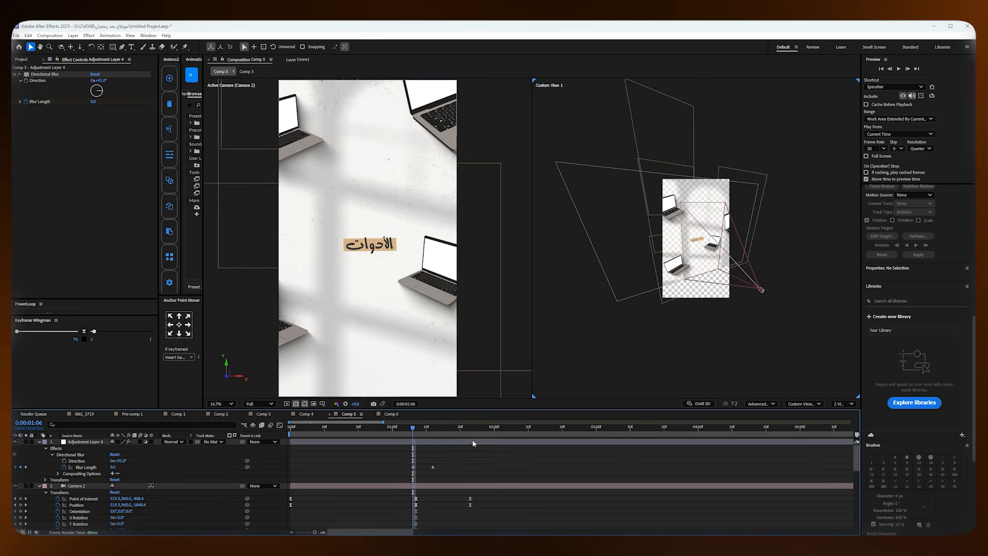
{"action": "mouse_move", "coordinate": [459, 432]}
{"action": "left_mouse_down"}
{"action": "mouse_move", "coordinate": [468, 433]}
{"action": "mouse_move", "coordinate": [431, 427]}
{"action": "mouse_move", "coordinate": [465, 431]}
{"action": "mouse_move", "coordinate": [441, 431]}
{"action": "mouse_move", "coordinate": [453, 428]}
{"action": "left_mouse_up"}
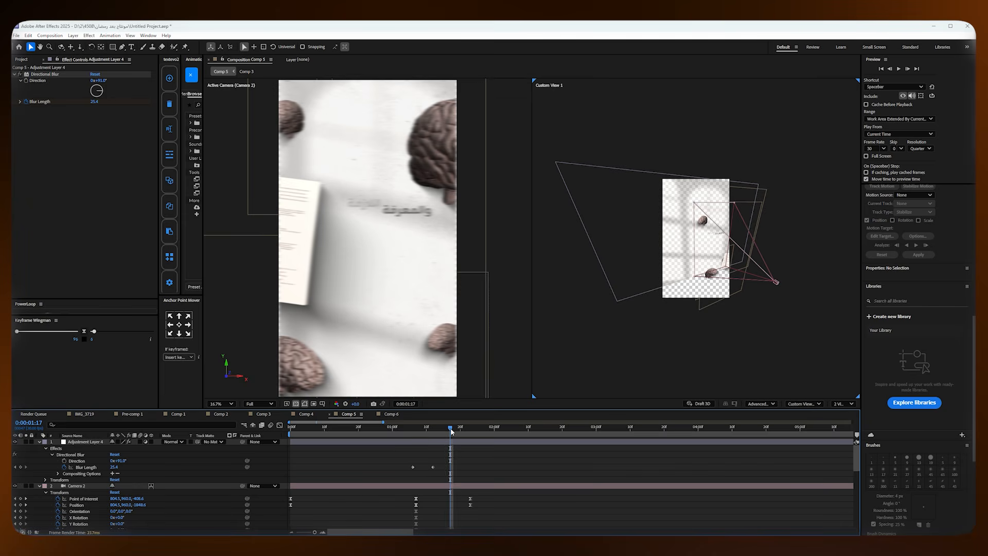
{"action": "left_click", "coordinate": [455, 442]}
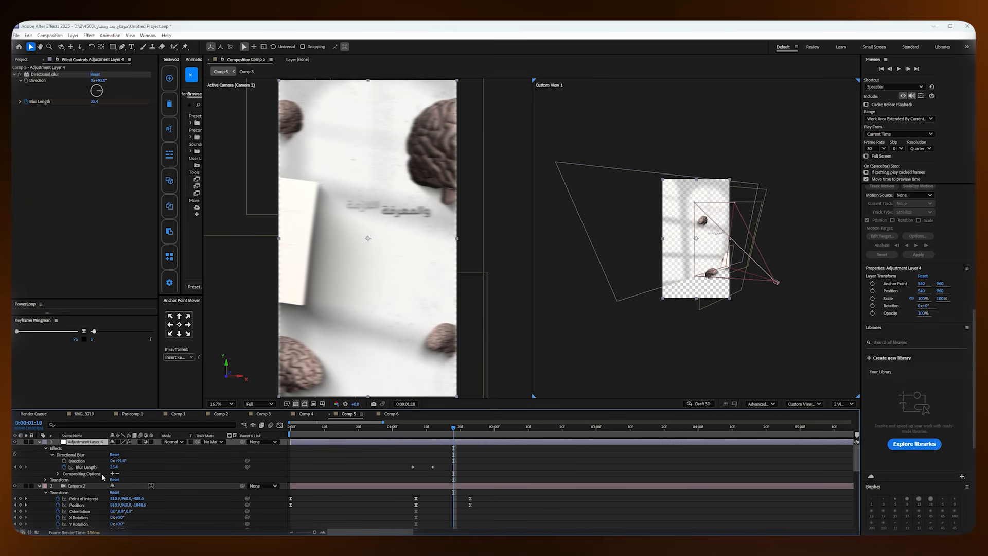
{"action": "left_click", "coordinate": [257, 465]}
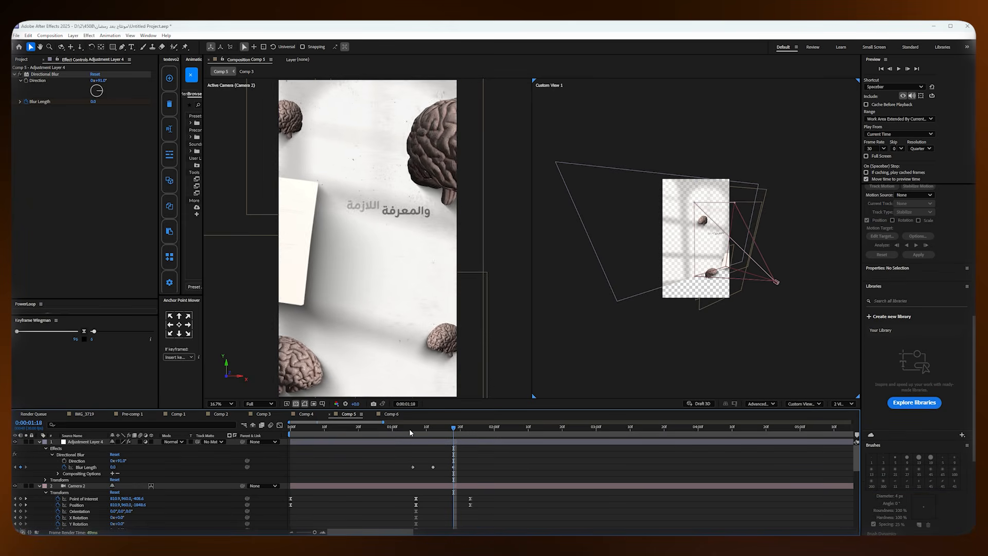
Step: Preview the blurred transition in Comp 5 and move the two zero Blur Length keyframes closer to the middle one
{"action": "left_click", "coordinate": [407, 428]}
{"action": "key", "text": "v"}
{"action": "left_click_drag", "start_coordinate": [406, 432], "coordinate": [392, 431]}
{"action": "key", "text": "space"}
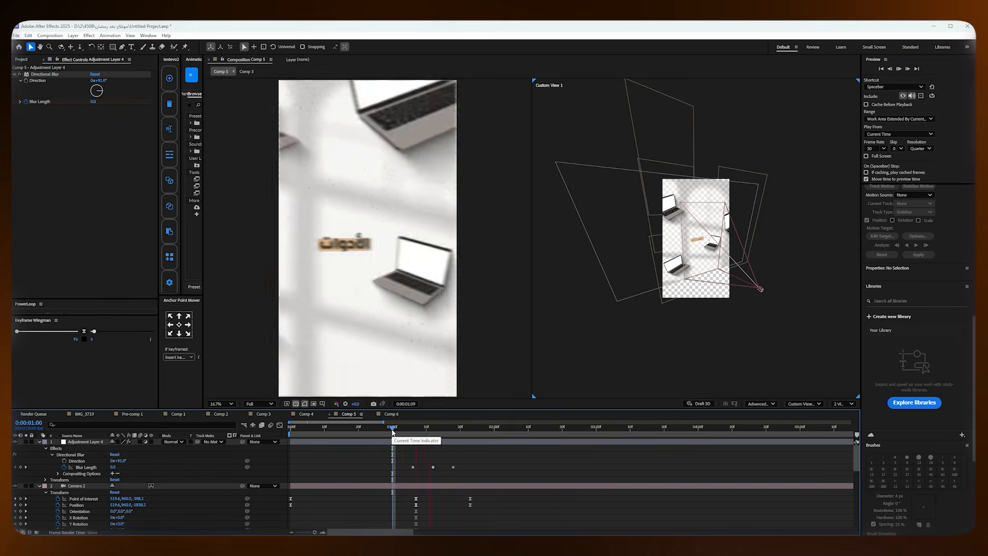
{"action": "left_click_drag", "start_coordinate": [451, 468], "coordinate": [419, 468]}
Step: Play back Comp 5 around the cut and from the start to review the shortened directional blur
{"action": "left_click", "coordinate": [403, 431]}
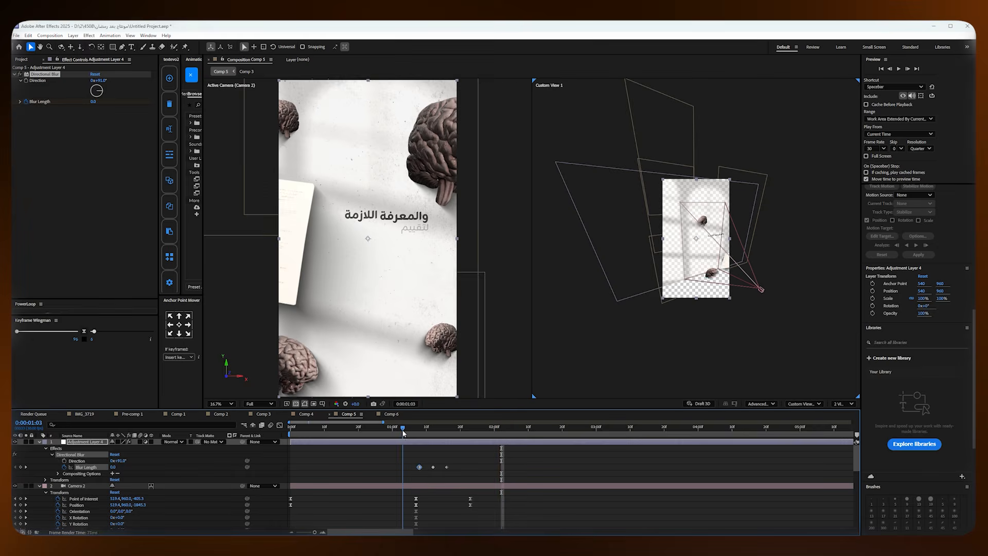
{"action": "key", "text": "space"}
{"action": "key", "text": "space"}
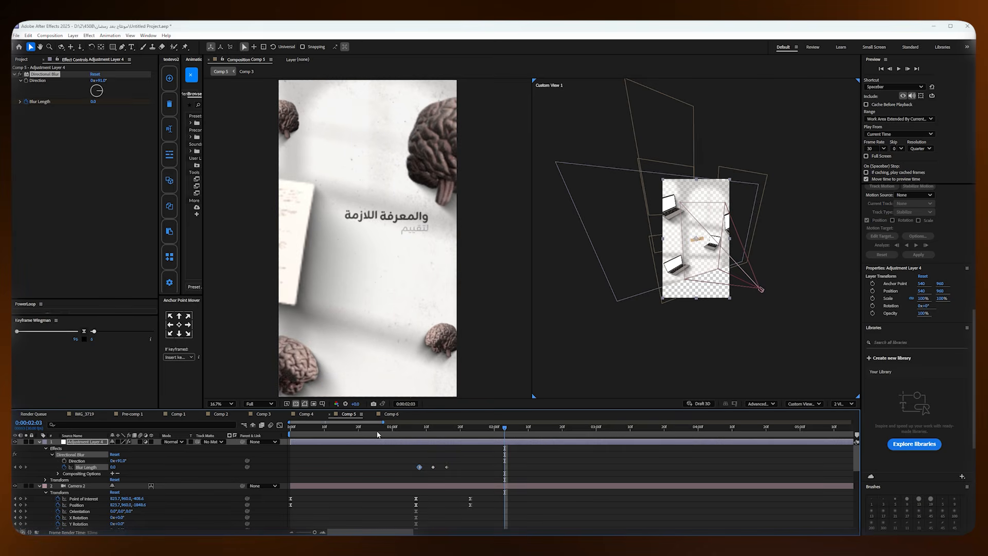
{"action": "left_click_drag", "start_coordinate": [377, 433], "coordinate": [132, 433]}
{"action": "key", "text": "space"}
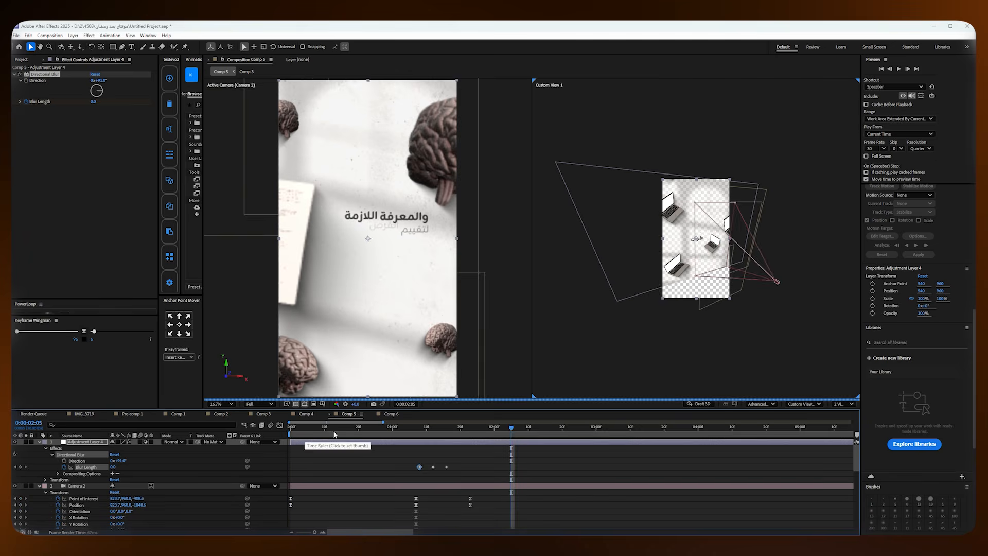
{"action": "key", "text": "space"}
{"action": "key", "text": "space"}
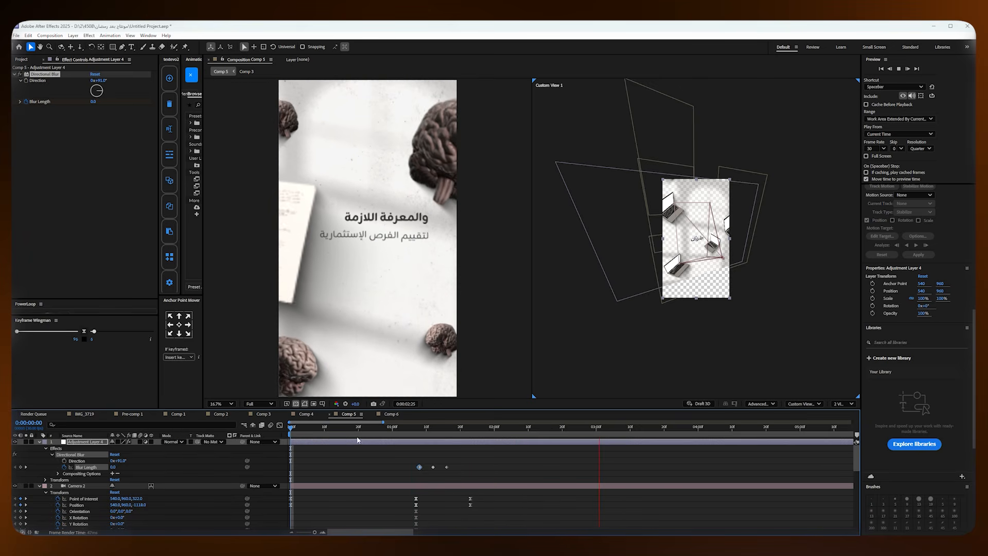
{"action": "key", "text": "space"}
{"action": "key", "text": "Home"}
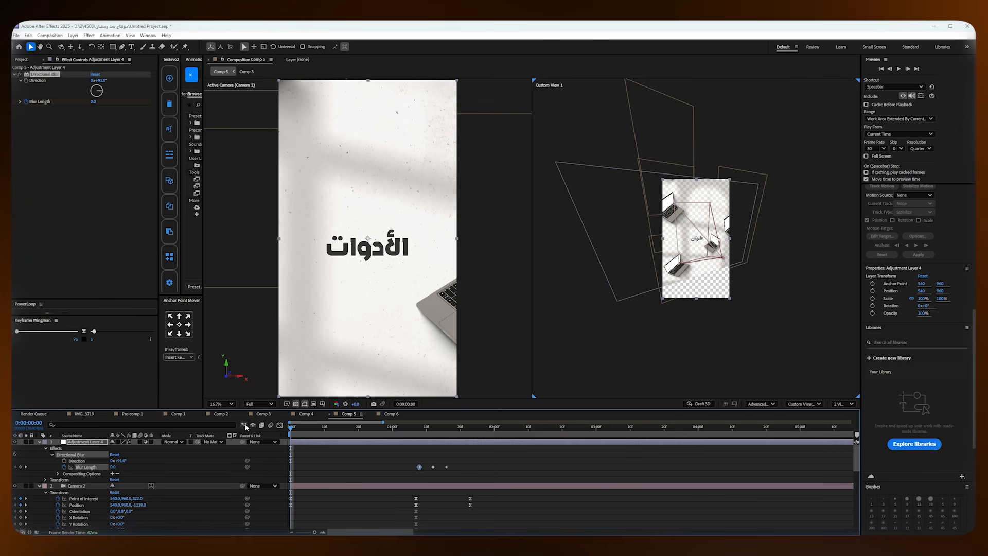
Step: Switch to Comp 4 and play it from the start as a reference for the camera's continued push
{"action": "left_click", "coordinate": [306, 414]}
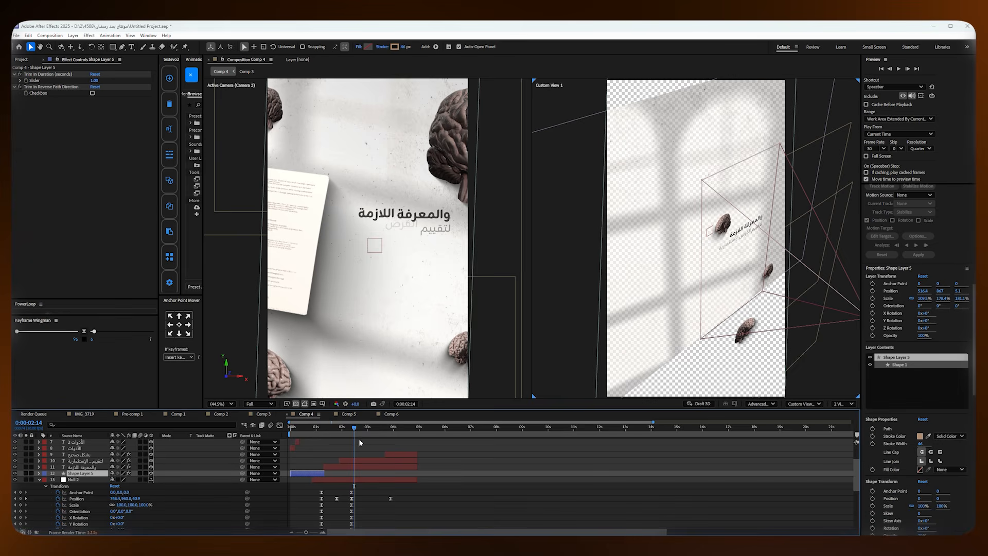
{"action": "key", "text": "Home"}
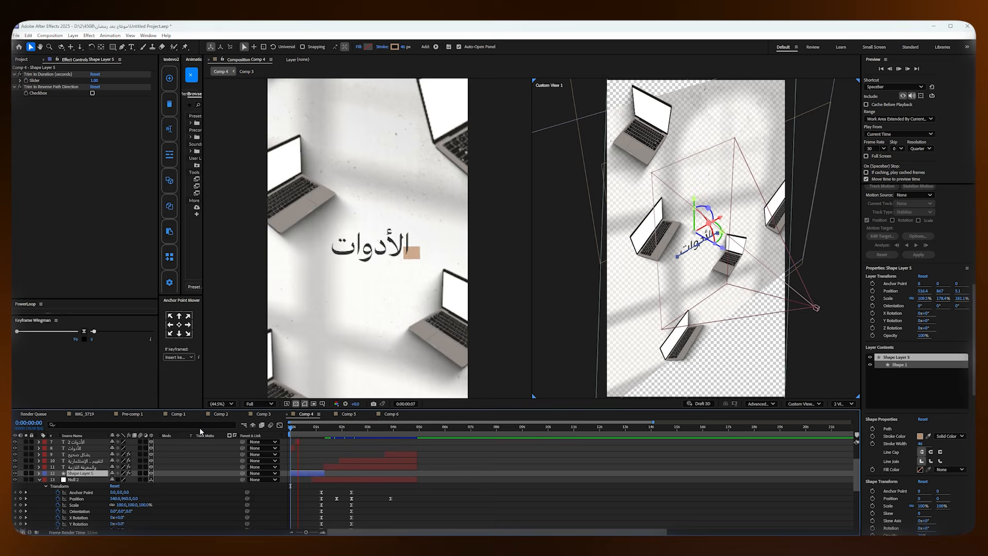
{"action": "key", "text": "space"}
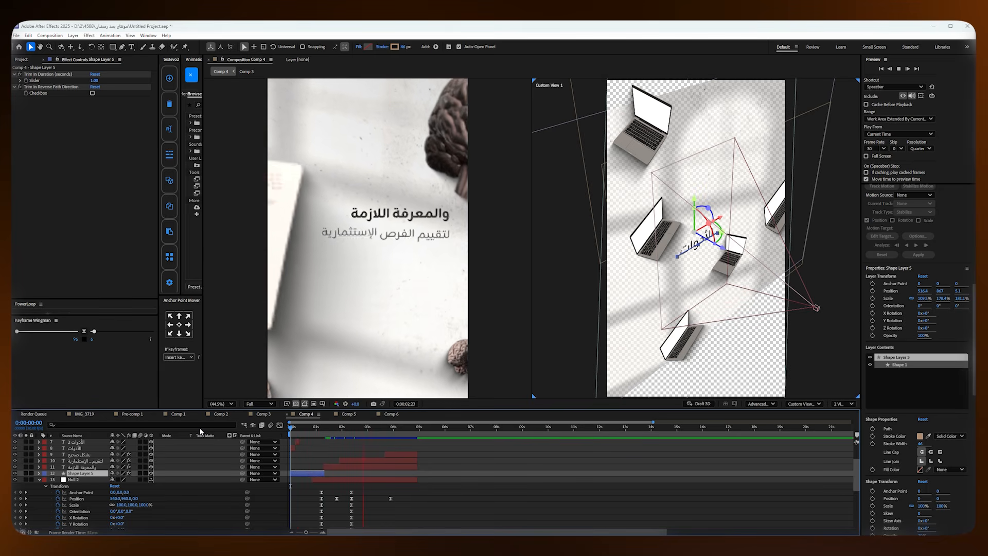
{"action": "key", "text": "space"}
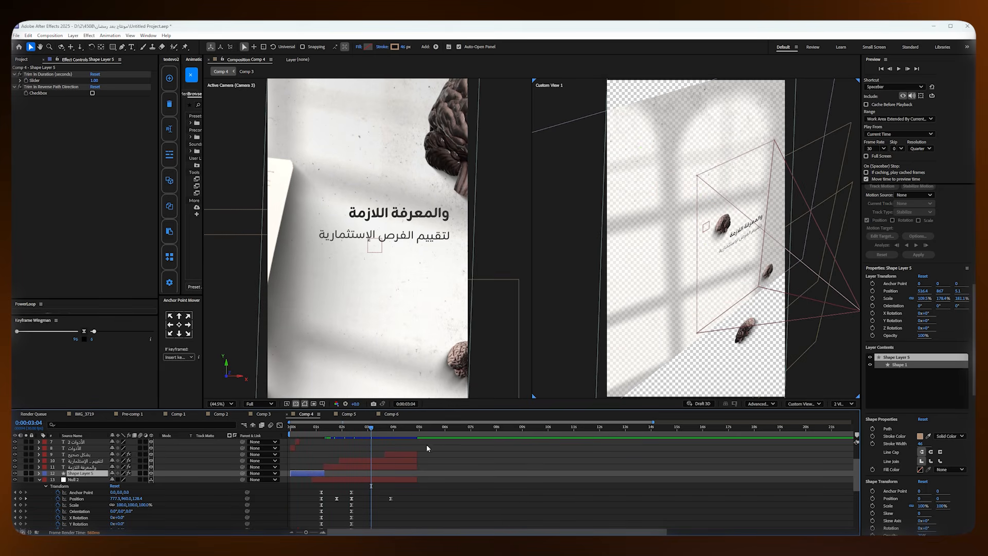
Step: Add a null object to Comp 5, place it directly above Camera 2, and parent Camera 2 to it
{"action": "left_click", "coordinate": [349, 414]}
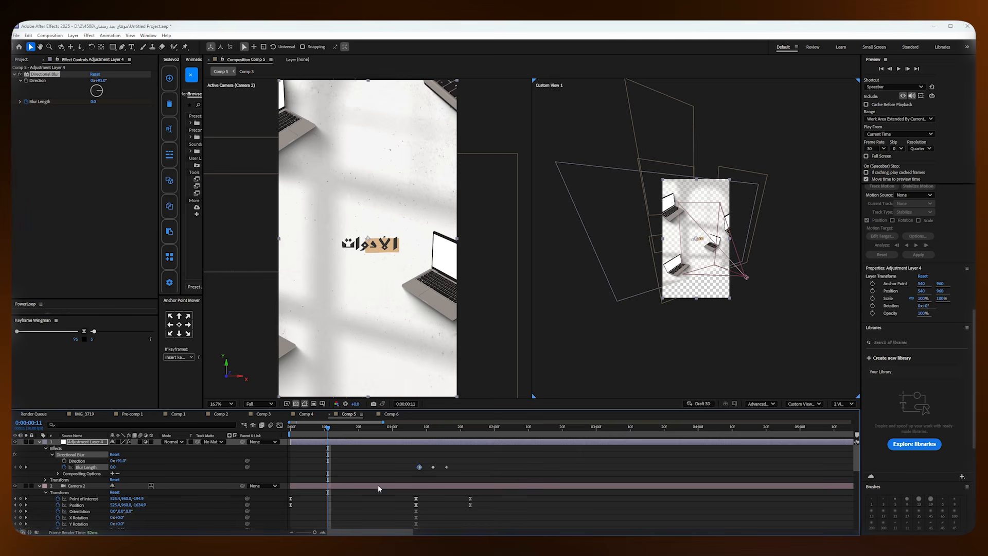
{"action": "right_click", "coordinate": [233, 489]}
{"action": "mouse_move", "coordinate": [307, 399]}
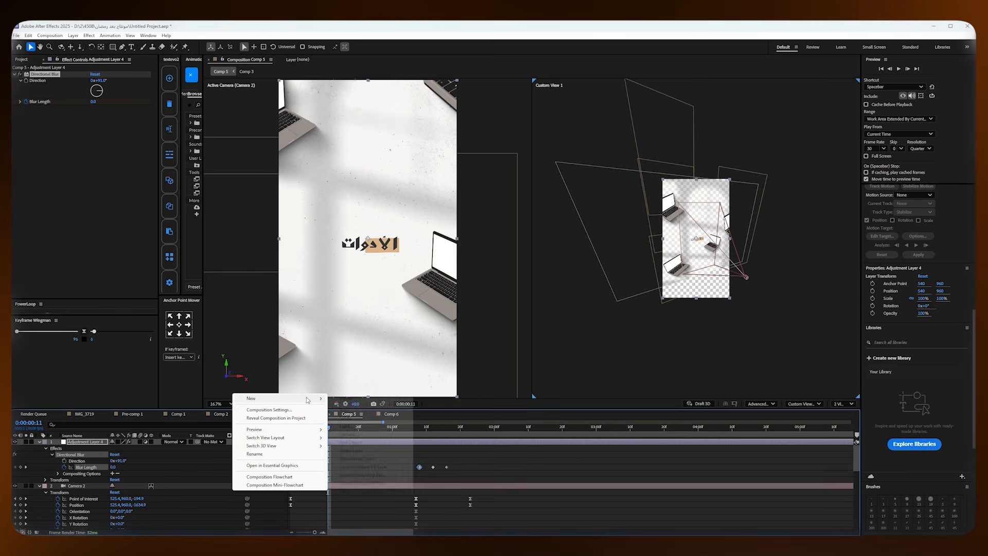
{"action": "left_click", "coordinate": [351, 442]}
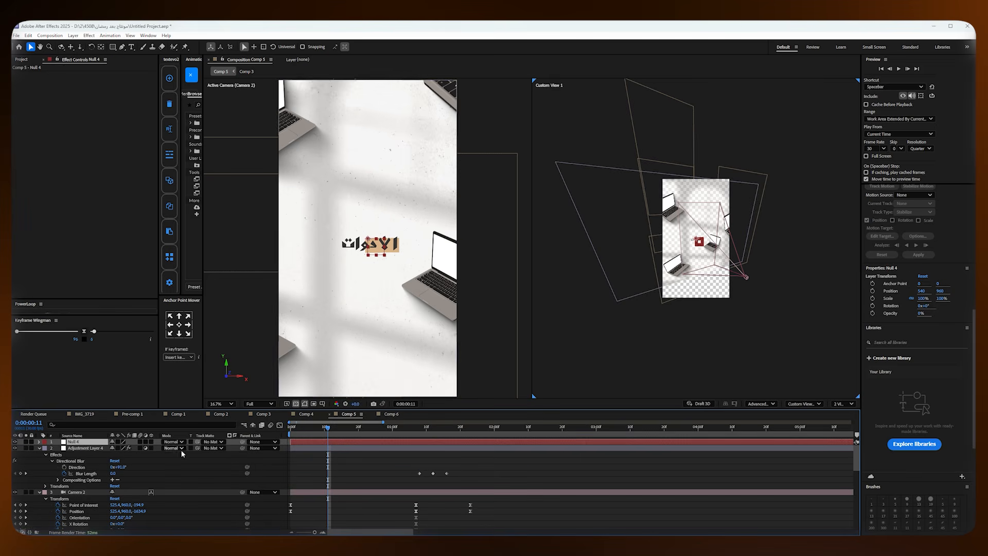
{"action": "left_click_drag", "start_coordinate": [77, 441], "coordinate": [85, 488]}
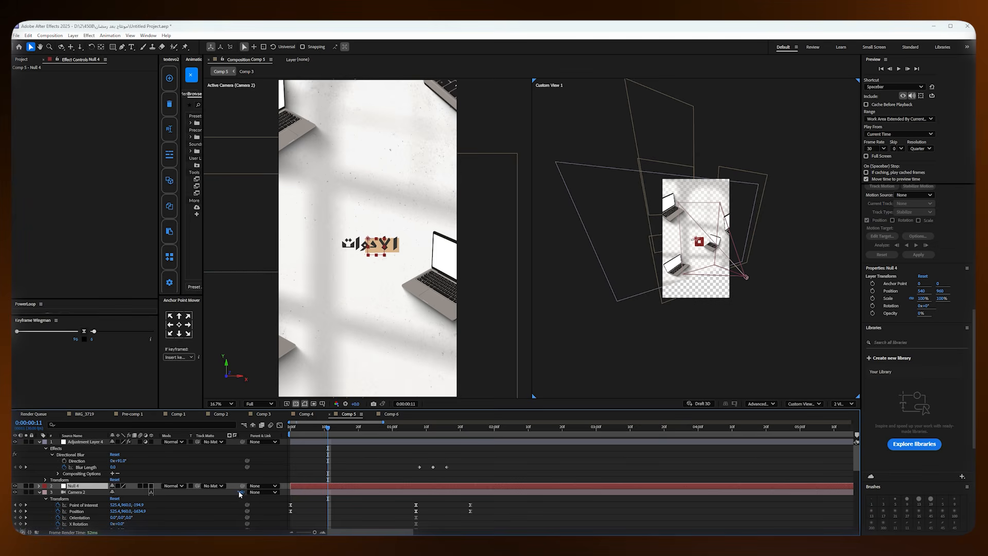
{"action": "left_click_drag", "start_coordinate": [239, 491], "coordinate": [72, 486]}
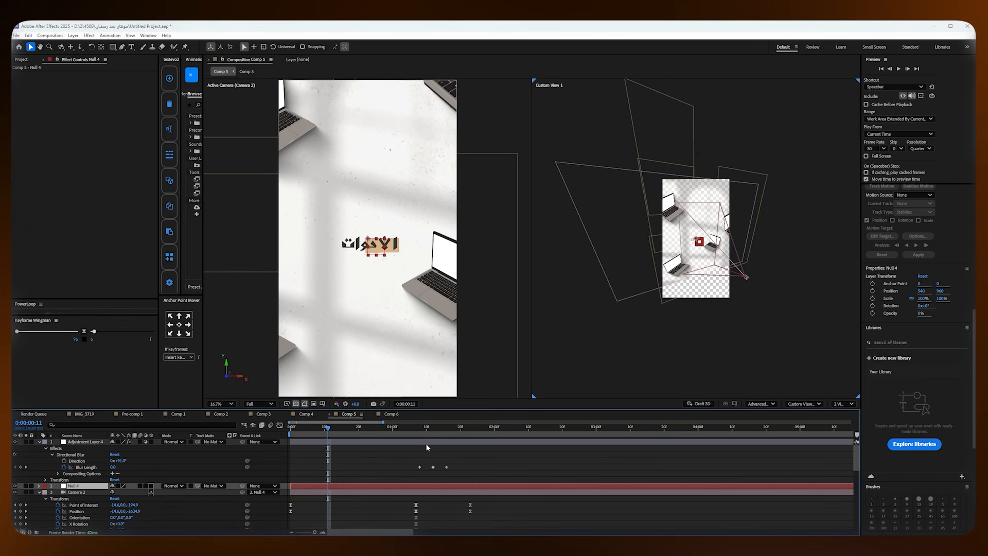
Step: Make the camera's null a 3D layer and reveal its Transform properties in the timeline
{"action": "left_click", "coordinate": [41, 493]}
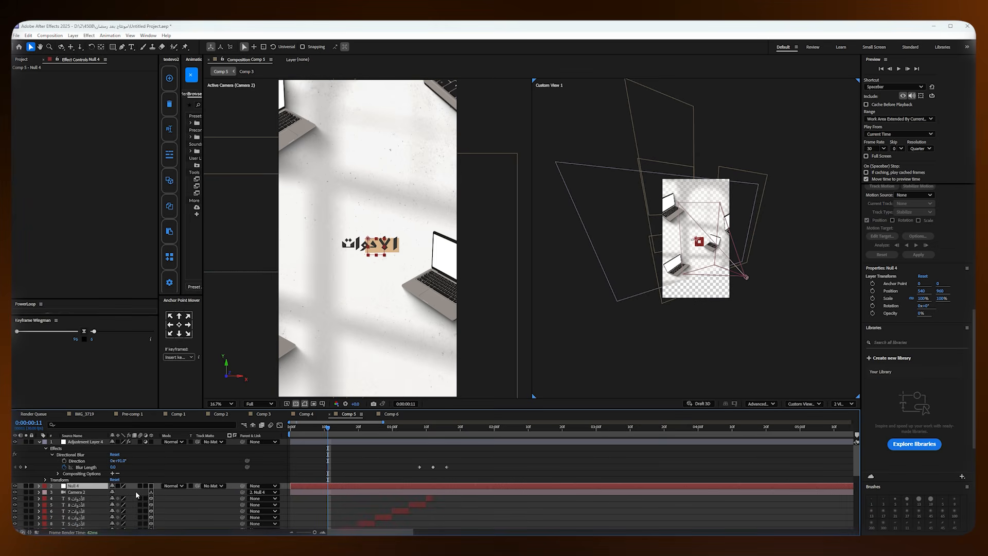
{"action": "left_click", "coordinate": [150, 487]}
{"action": "left_click", "coordinate": [39, 486]}
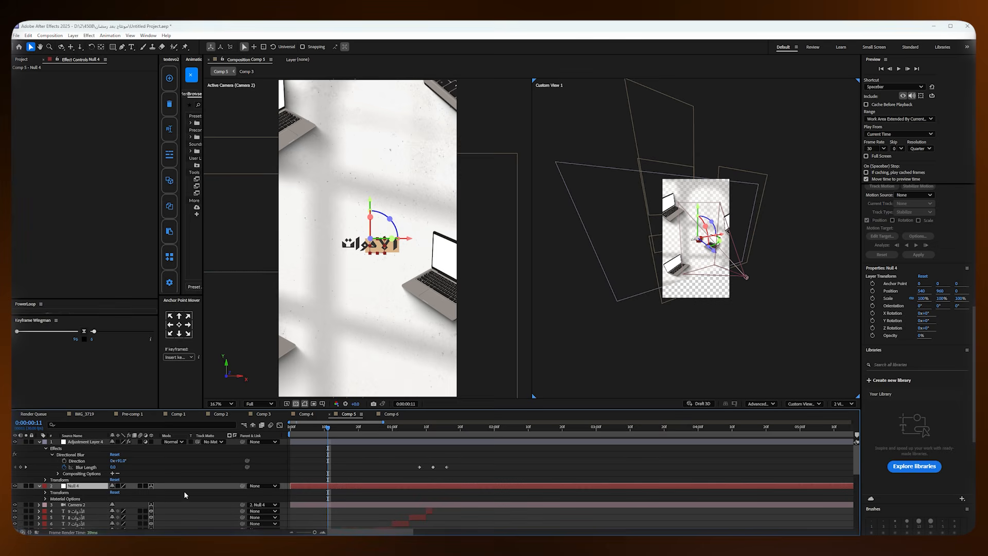
{"action": "left_click", "coordinate": [45, 493]}
{"action": "scroll", "coordinate": [411, 485], "scroll_direction": "down", "scroll_amount": 2}
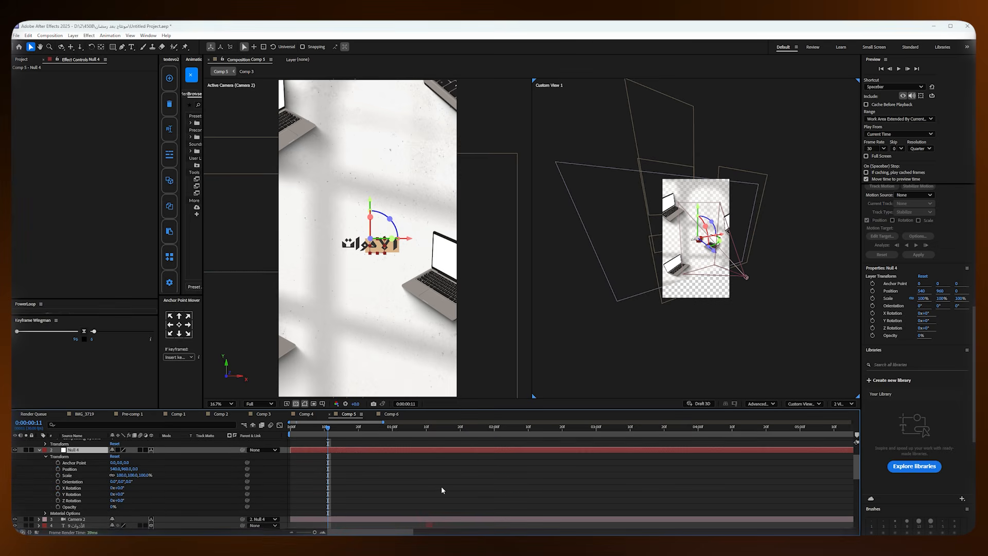
Step: Play back to 0:00:02:15 and keyframe all of the null's Transform properties there, from Anchor Point to Opacity
{"action": "key", "text": "space"}
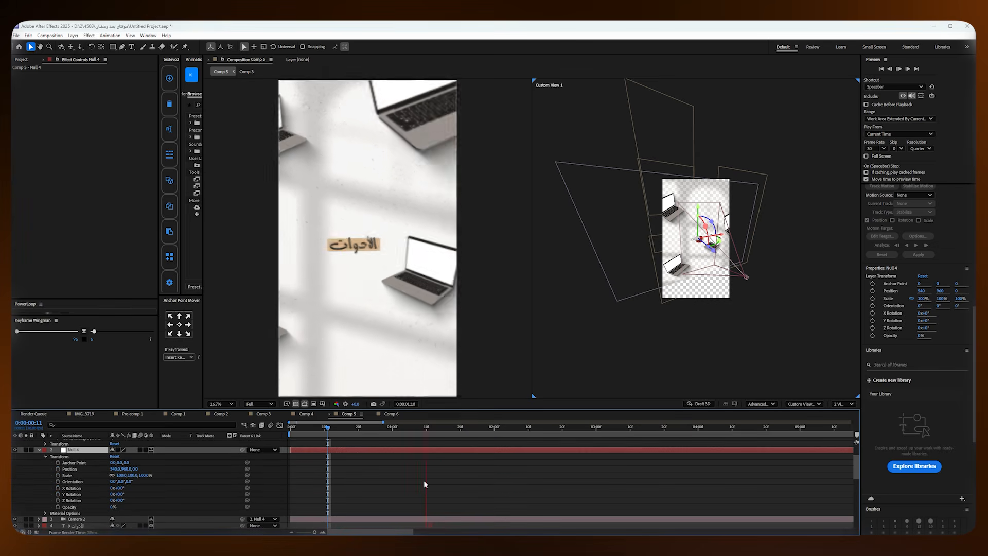
{"action": "key", "text": "space"}
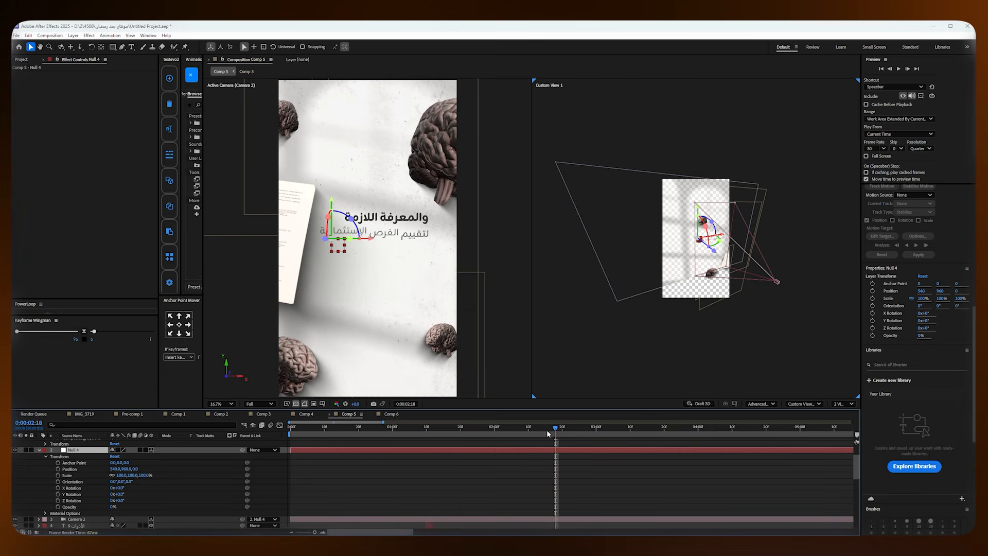
{"action": "left_click_drag", "start_coordinate": [546, 431], "coordinate": [508, 431]}
{"action": "key", "text": "space"}
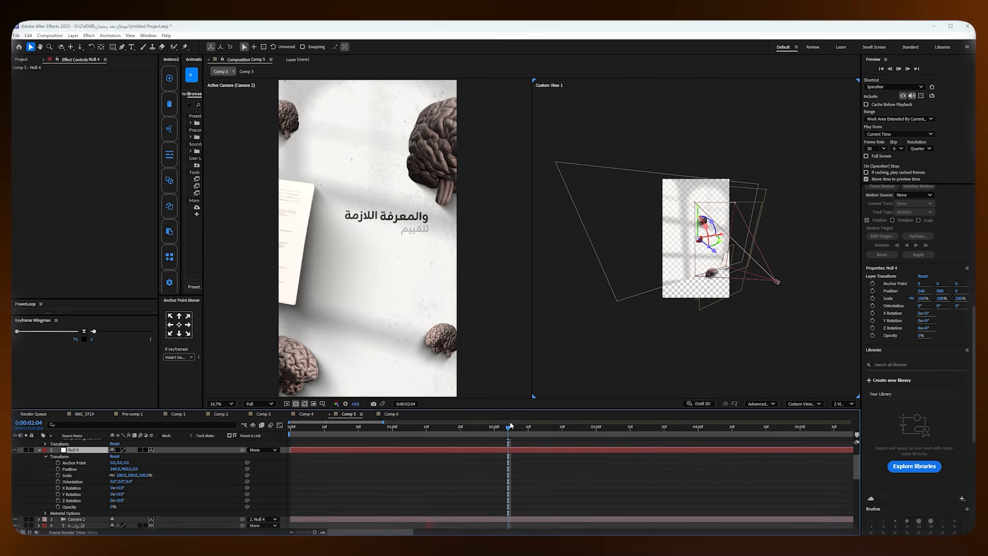
{"action": "key", "text": "space"}
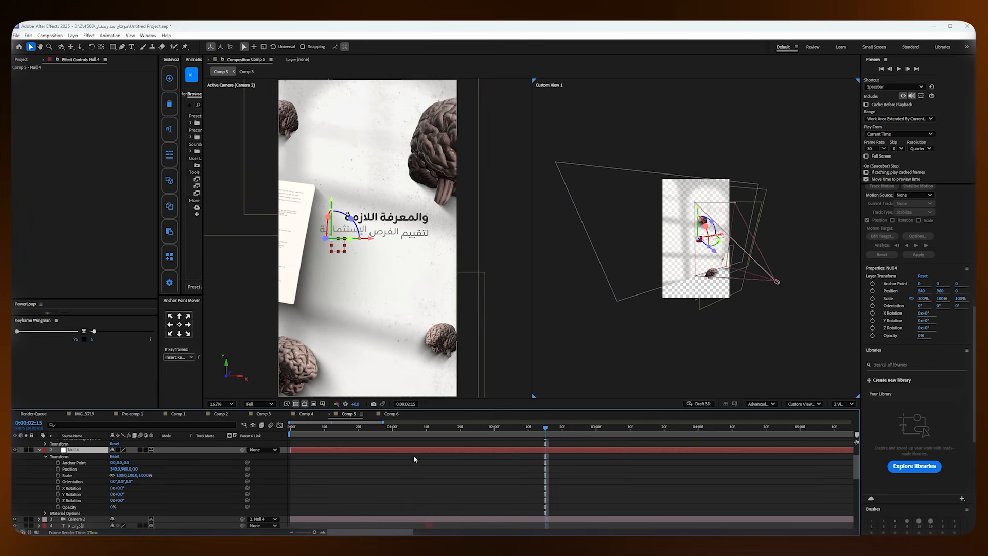
{"action": "left_click_drag", "start_coordinate": [54, 463], "coordinate": [59, 507]}
{"action": "left_click", "coordinate": [58, 463]}
Step: At 0:00:03:21, push the null along its Z axis to a Z position of about 143.8
{"action": "key", "text": "space"}
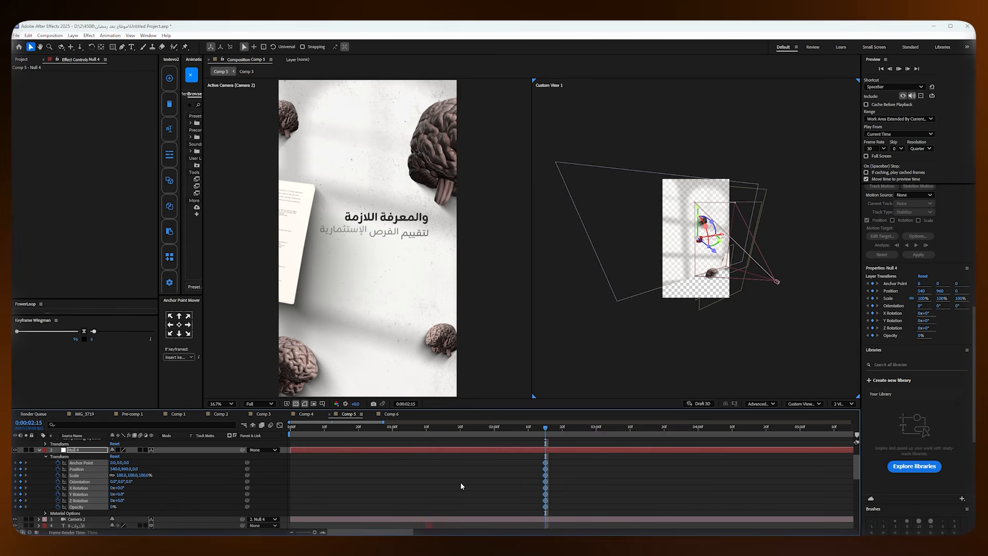
{"action": "key", "text": "space"}
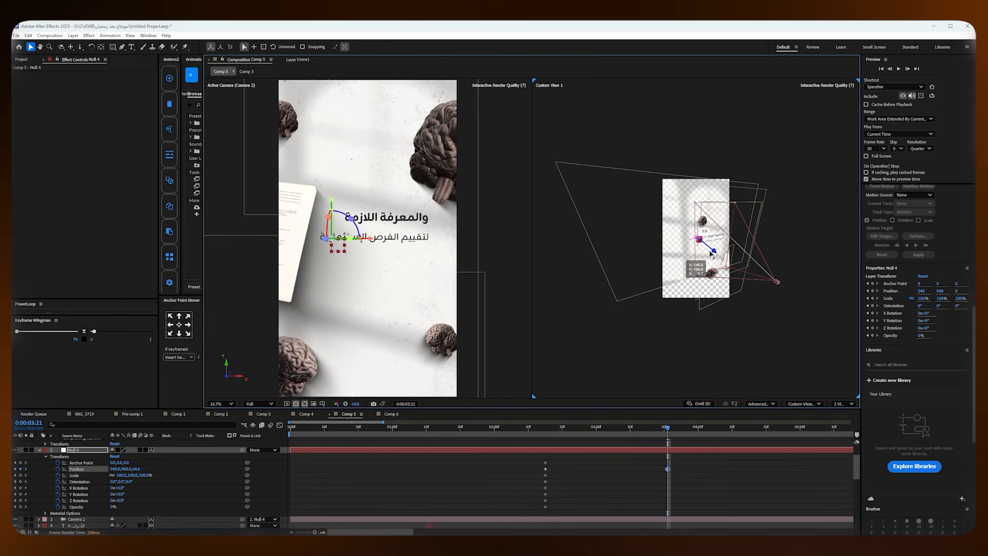
{"action": "left_click_drag", "start_coordinate": [713, 256], "coordinate": [710, 252]}
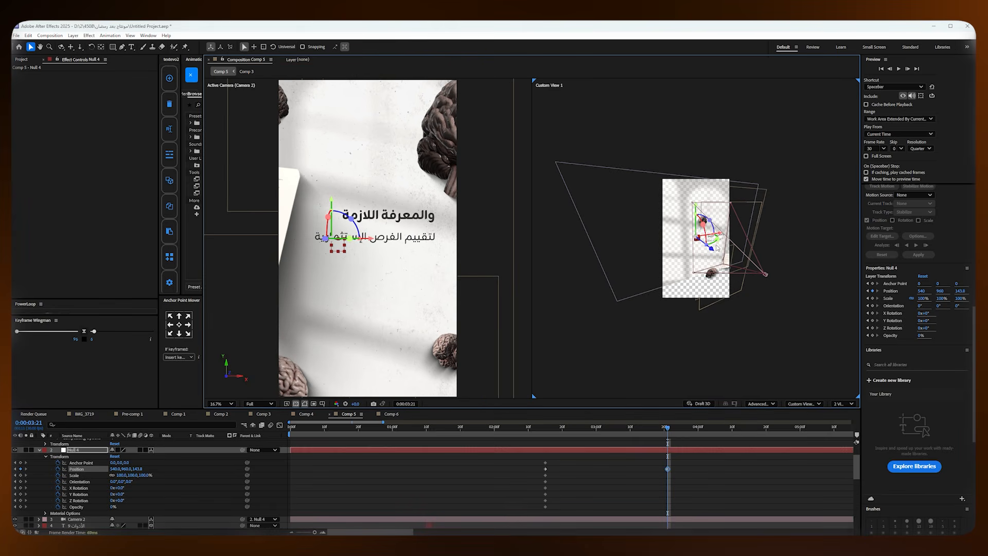
Step: Apply Keyframe Wingman easing to all the null's keyframes and to Camera 2's second and third sets of keyframes
{"action": "left_click_drag", "start_coordinate": [671, 461], "coordinate": [513, 516]}
{"action": "left_click", "coordinate": [84, 331]}
{"action": "scroll", "coordinate": [471, 481], "scroll_direction": "down", "scroll_amount": 4}
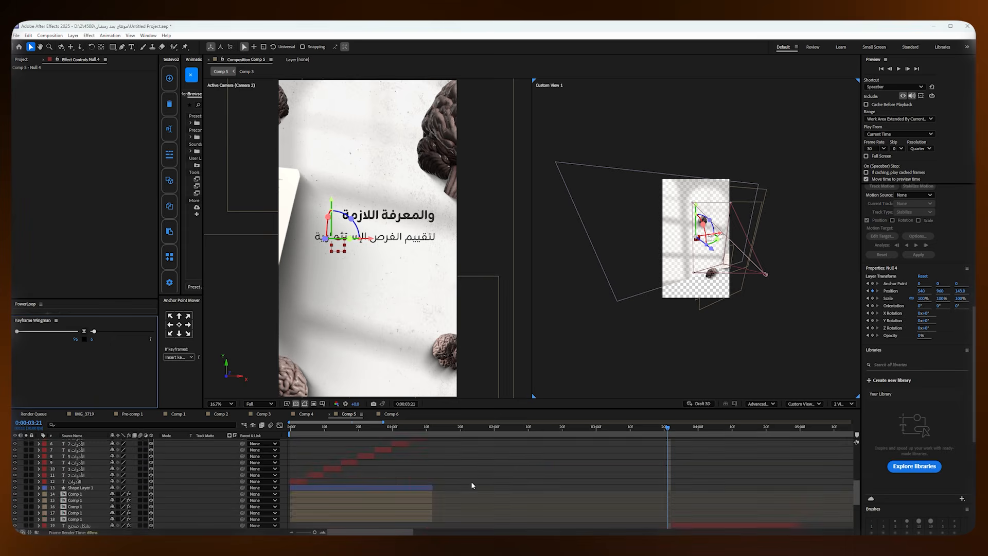
{"action": "scroll", "coordinate": [472, 481], "scroll_direction": "up", "scroll_amount": 3}
{"action": "left_click", "coordinate": [39, 482]}
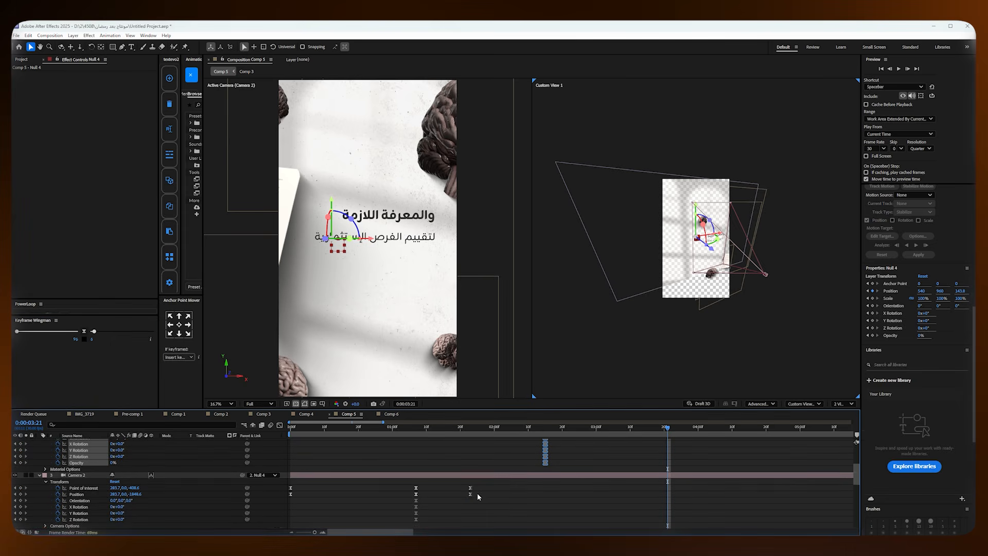
{"action": "left_click_drag", "start_coordinate": [481, 483], "coordinate": [386, 518]}
{"action": "left_click", "coordinate": [84, 331]}
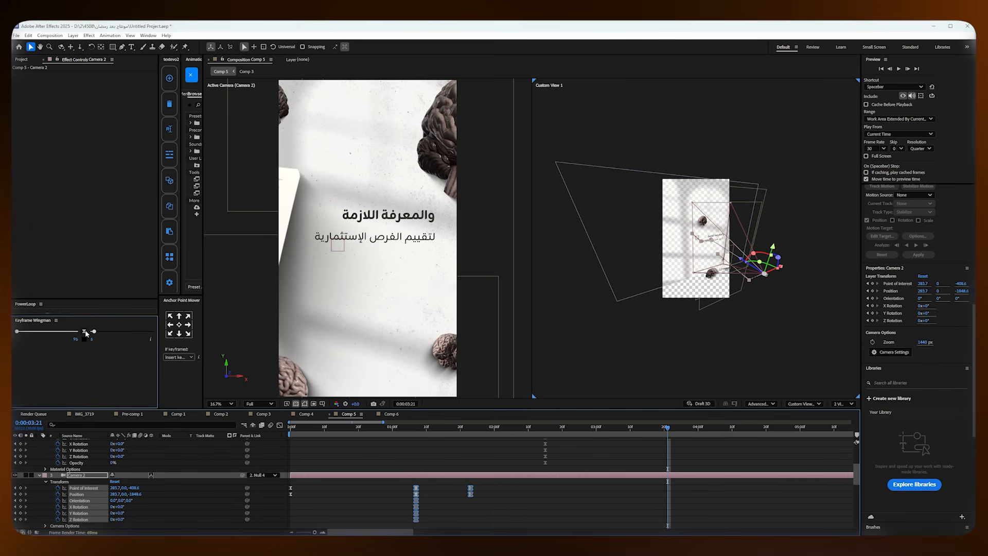
Step: Play back the eased camera push and shift all the null's keyframes slightly earlier, starting at about 0:00:02:13
{"action": "left_click", "coordinate": [389, 431]}
{"action": "key", "text": "space"}
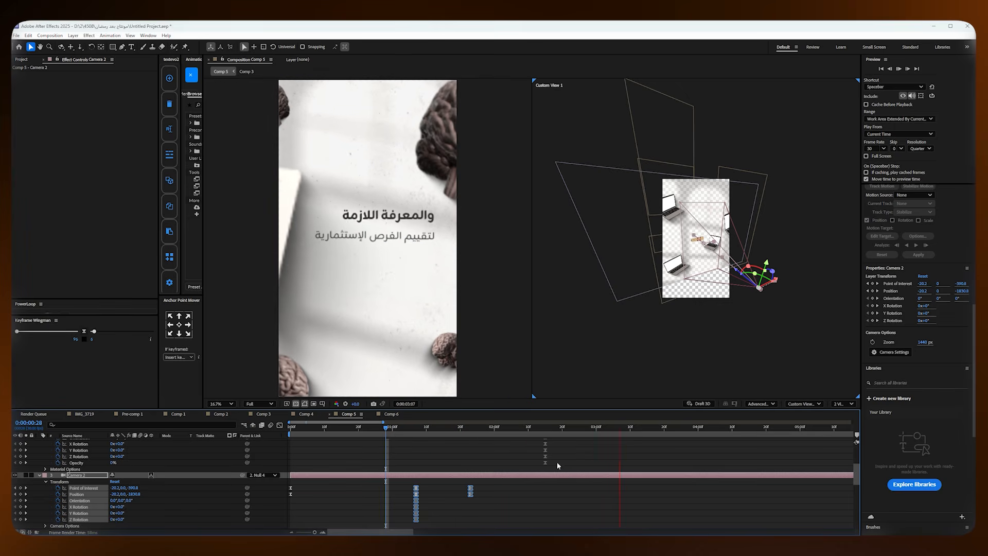
{"action": "key", "text": "space"}
{"action": "scroll", "coordinate": [591, 467], "scroll_direction": "up", "scroll_amount": 3}
{"action": "scroll", "coordinate": [687, 477], "scroll_direction": "down", "scroll_amount": 1}
{"action": "left_click_drag", "start_coordinate": [674, 453], "coordinate": [523, 502]}
{"action": "left_click_drag", "start_coordinate": [546, 457], "coordinate": [538, 458]}
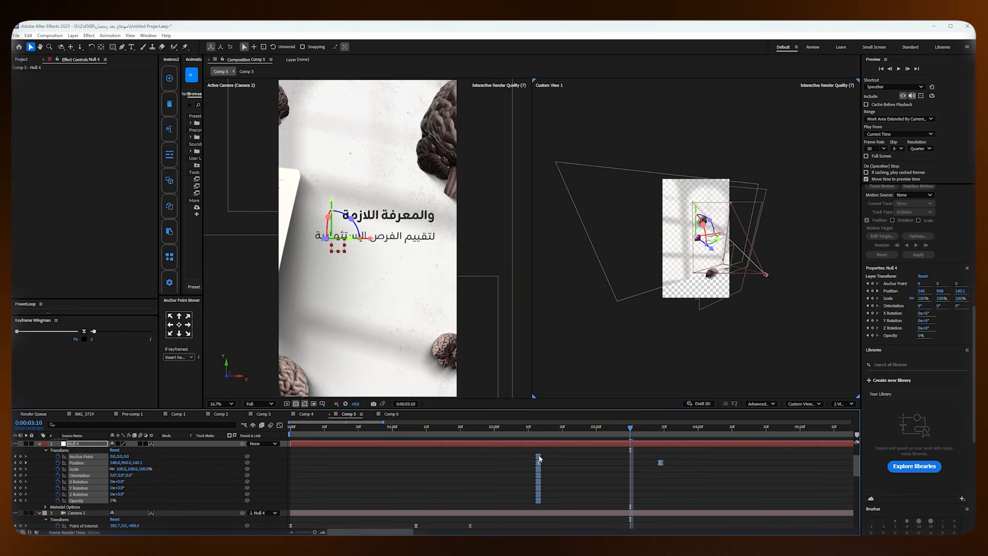
Step: Play back the push from 0:00:02:05 and shift Camera 2's last Point of Interest and Position keyframes later to about 0:00:02:04
{"action": "left_click", "coordinate": [511, 431]}
{"action": "key", "text": "space"}
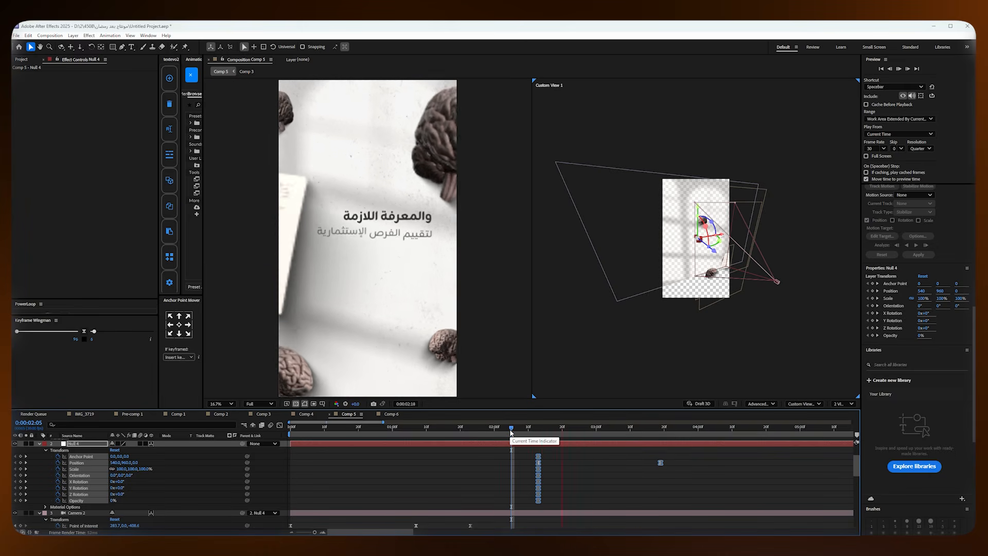
{"action": "key", "text": "space"}
{"action": "scroll", "coordinate": [476, 453], "scroll_direction": "down", "scroll_amount": 3}
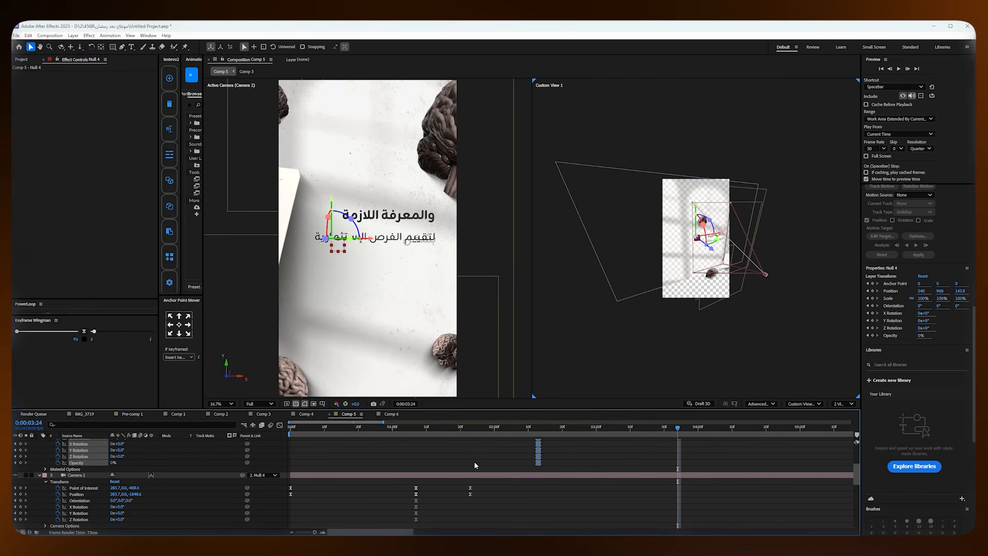
{"action": "left_click_drag", "start_coordinate": [476, 485], "coordinate": [502, 494]}
{"action": "left_click_drag", "start_coordinate": [463, 428], "coordinate": [141, 439]}
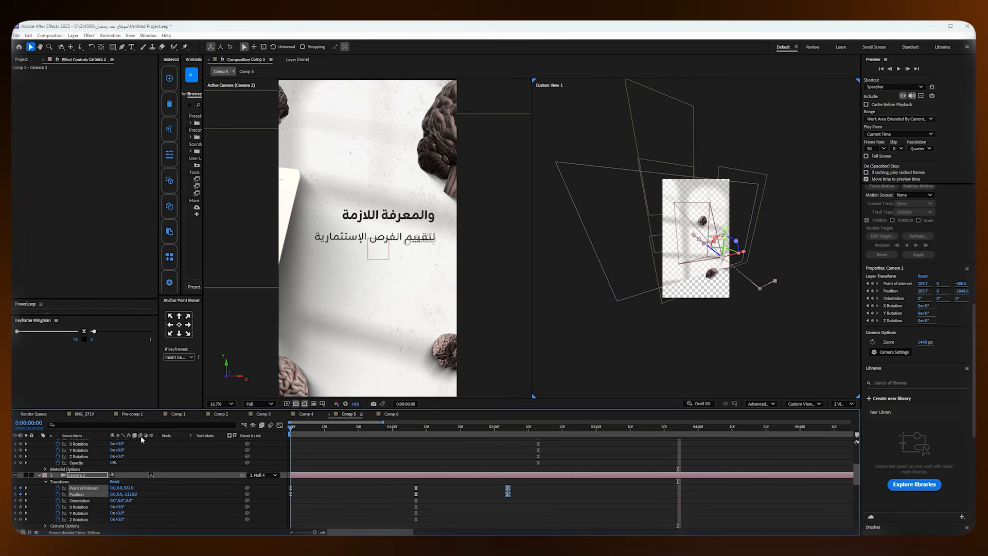
{"action": "left_click", "coordinate": [362, 461]}
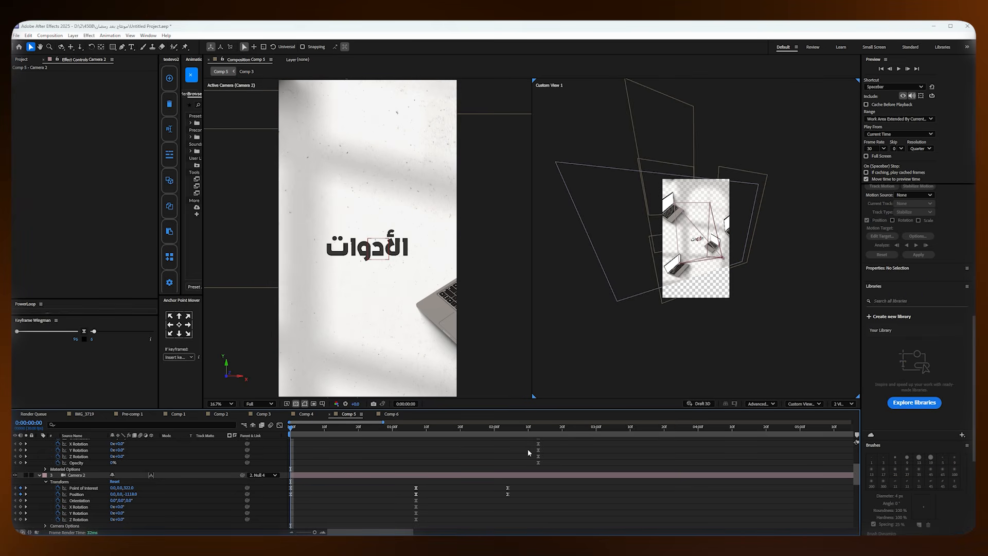
Step: Align Camera 2's last Point of Interest and Position keyframes with the null's first keyframes at about 0:00:02:13 and replay from the start
{"action": "key", "text": "space"}
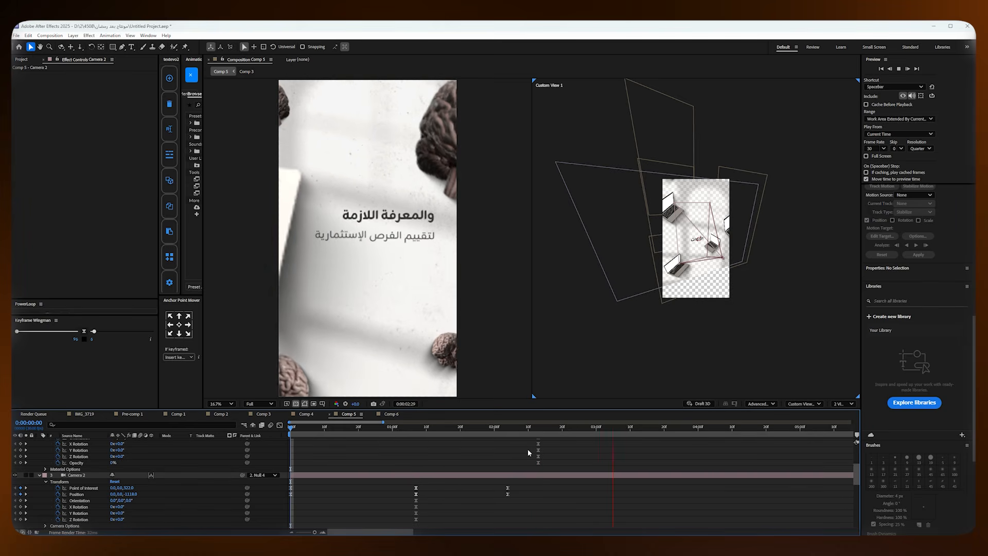
{"action": "key", "text": "space"}
{"action": "left_click_drag", "start_coordinate": [519, 484], "coordinate": [539, 492]}
{"action": "left_click_drag", "start_coordinate": [543, 429], "coordinate": [94, 433]}
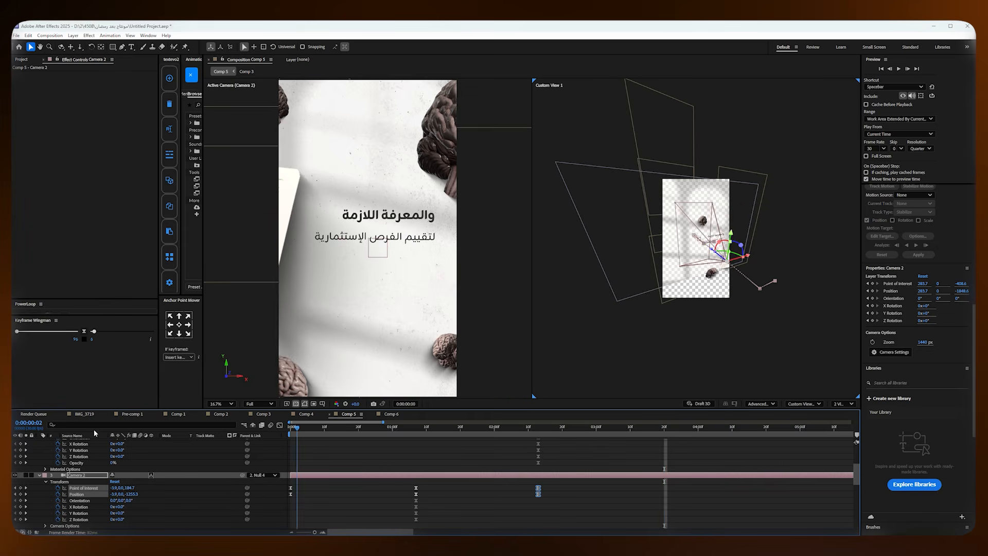
{"action": "key", "text": "space"}
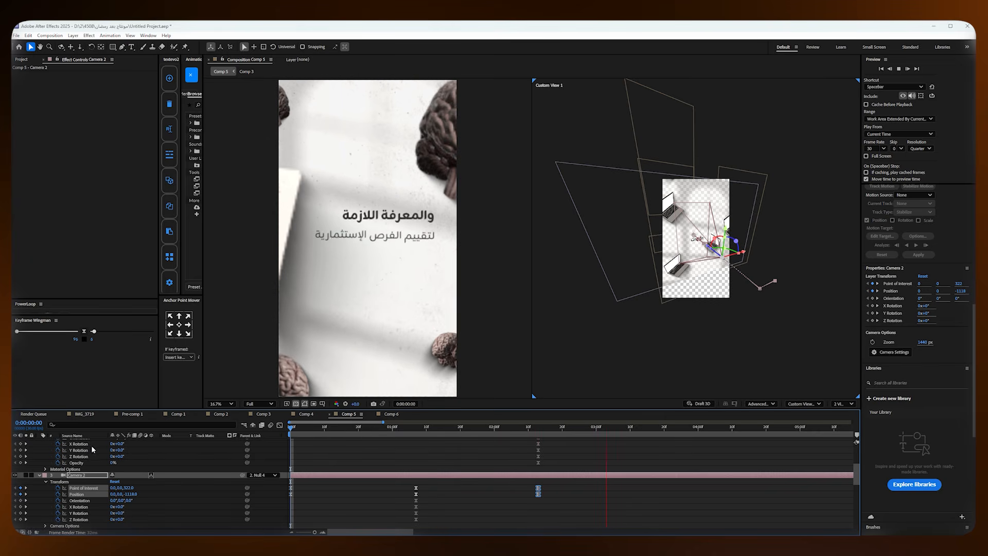
Step: Set Keyframe Wingman easing to 100 and 0 on Camera 2's second and third sets of keyframes, and preview the move
{"action": "left_click_drag", "start_coordinate": [547, 482], "coordinate": [388, 518]}
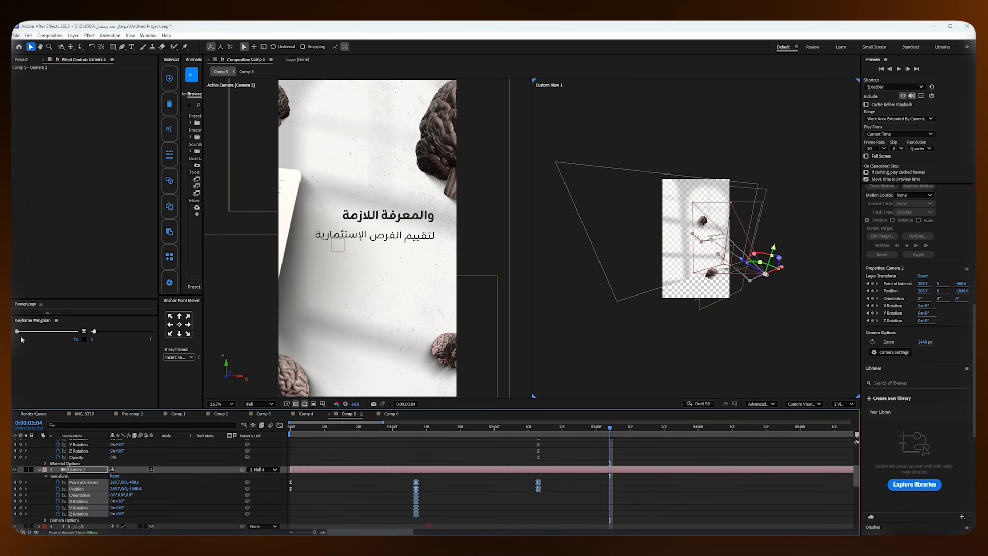
{"action": "left_click_drag", "start_coordinate": [17, 332], "coordinate": [13, 331]}
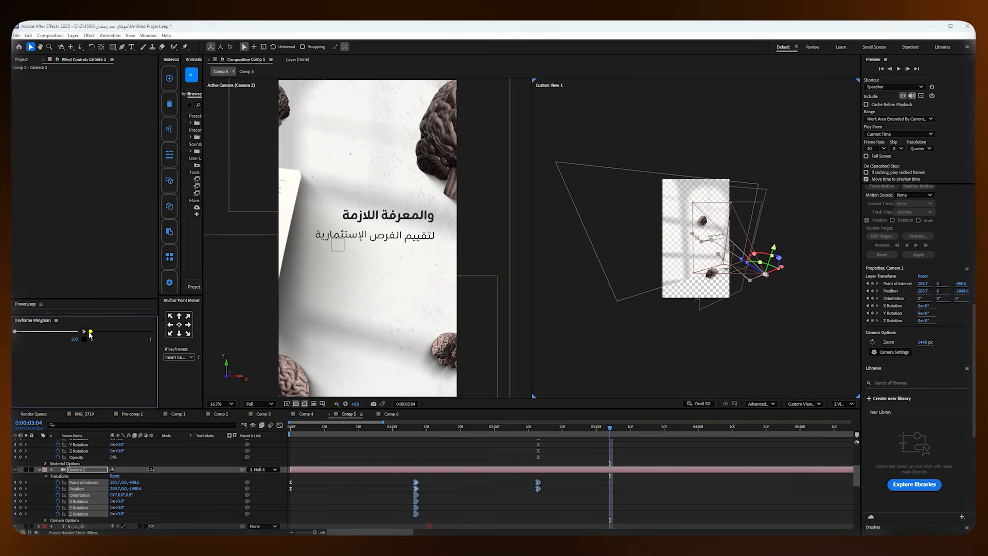
{"action": "left_click", "coordinate": [389, 427]}
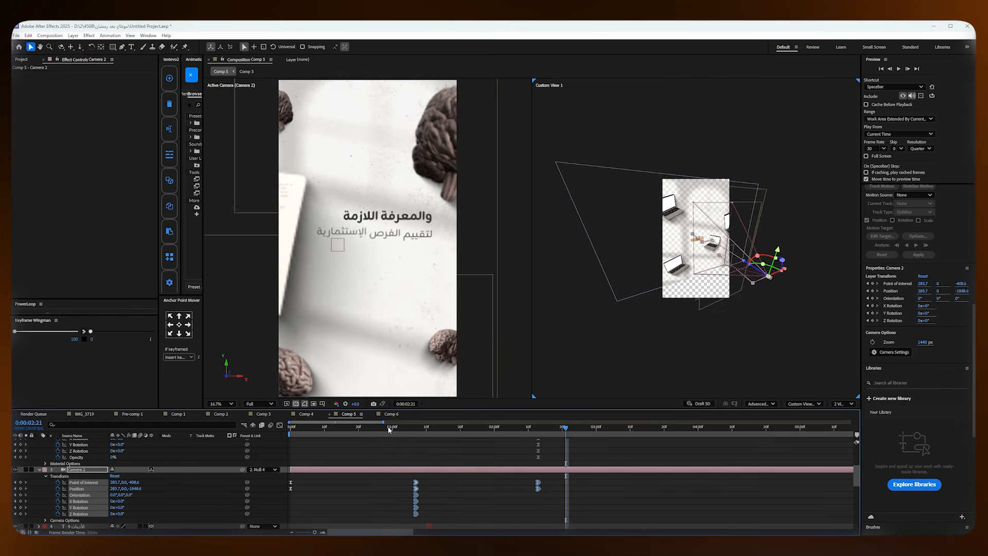
{"action": "key", "text": "space"}
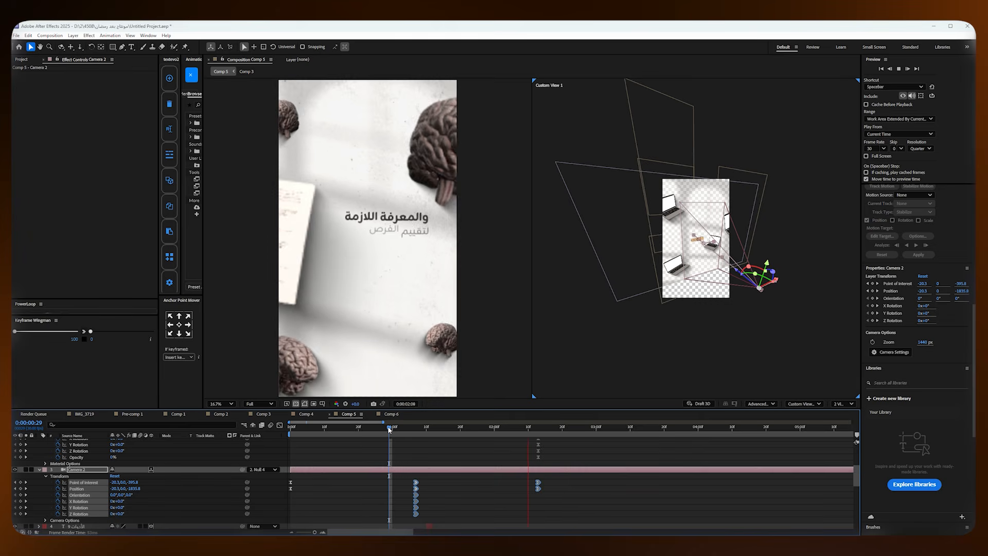
{"action": "left_click_drag", "start_coordinate": [409, 430], "coordinate": [415, 429]}
Step: In the graph editor, lower the speed of Camera 2's keyframe at 0:00:01:07 to zero and preview from the start
{"action": "left_click_drag", "start_coordinate": [544, 476], "coordinate": [393, 520]}
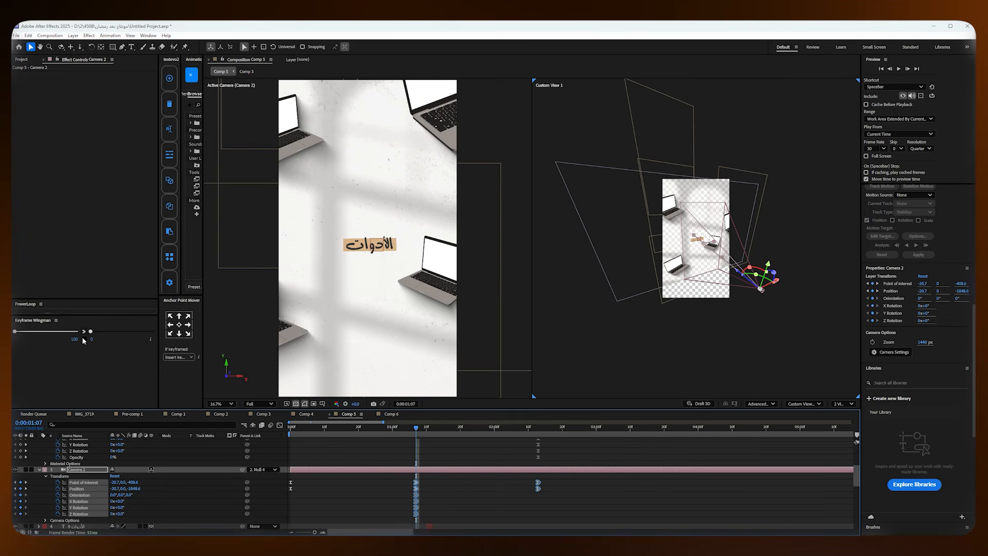
{"action": "left_click", "coordinate": [280, 425]}
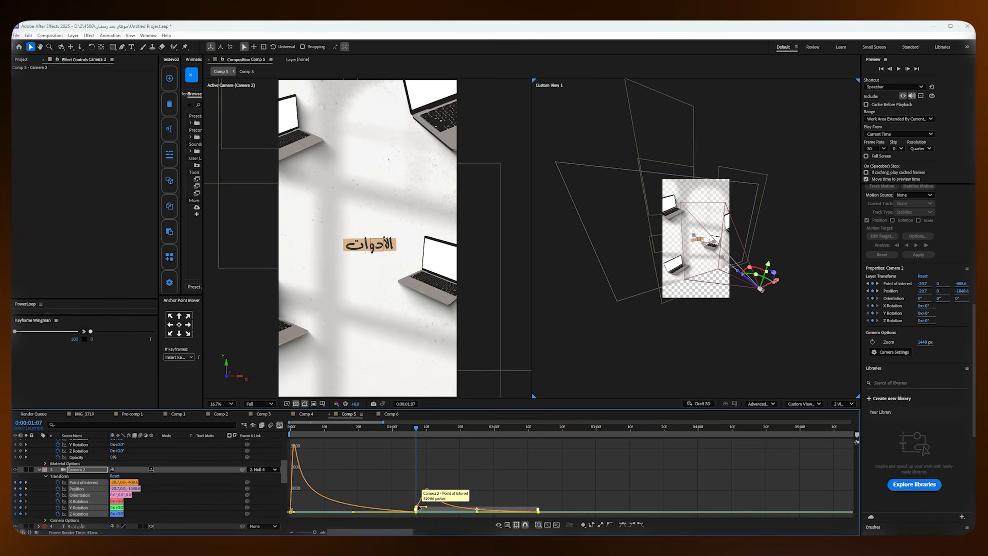
{"action": "left_click_drag", "start_coordinate": [417, 508], "coordinate": [416, 517]}
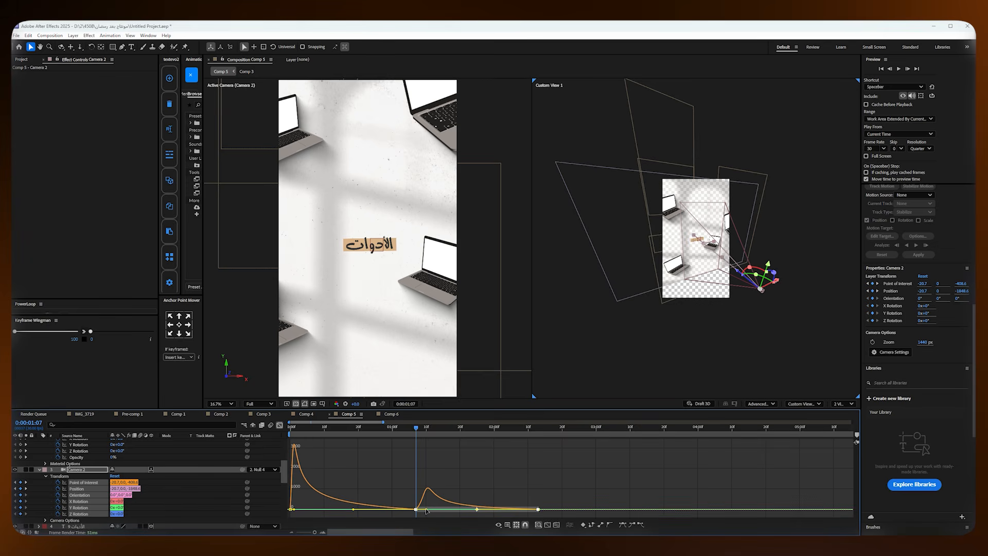
{"action": "left_click", "coordinate": [289, 429]}
{"action": "key", "text": "space"}
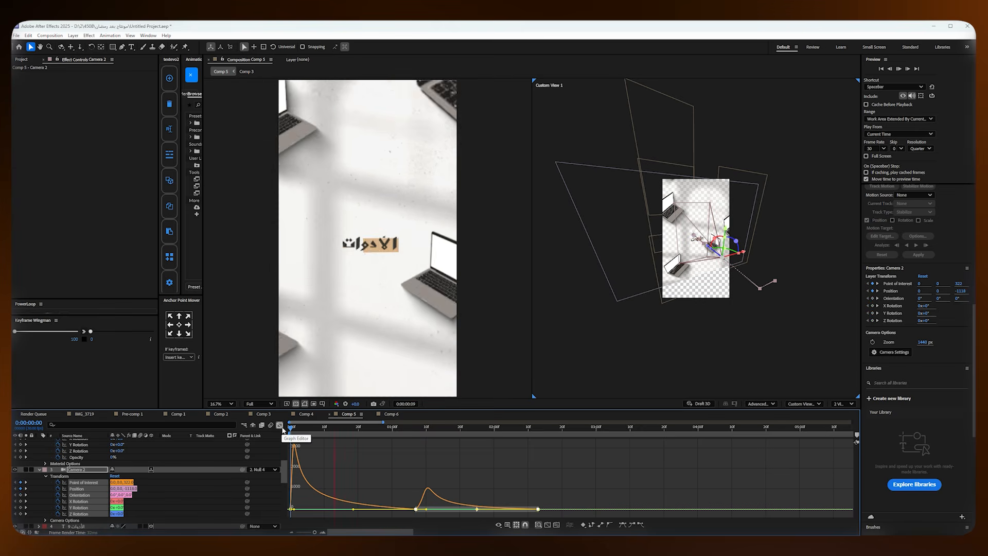
{"action": "key", "text": "space"}
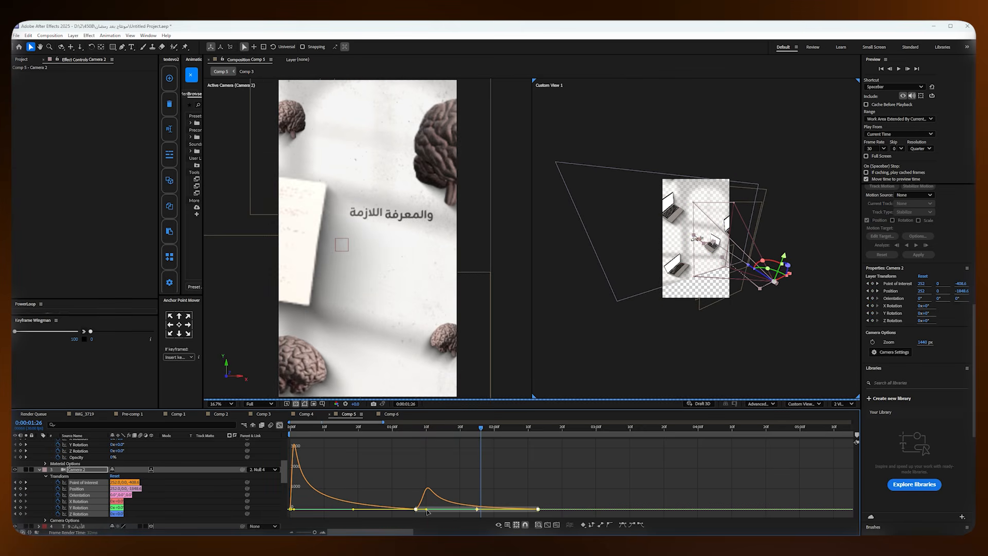
Step: Shorten the outgoing speed handle of Camera 2's 0:00:01:07 keyframe so the speed peaks earlier, and return to the keyframe view
{"action": "left_click_drag", "start_coordinate": [426, 511], "coordinate": [518, 509]}
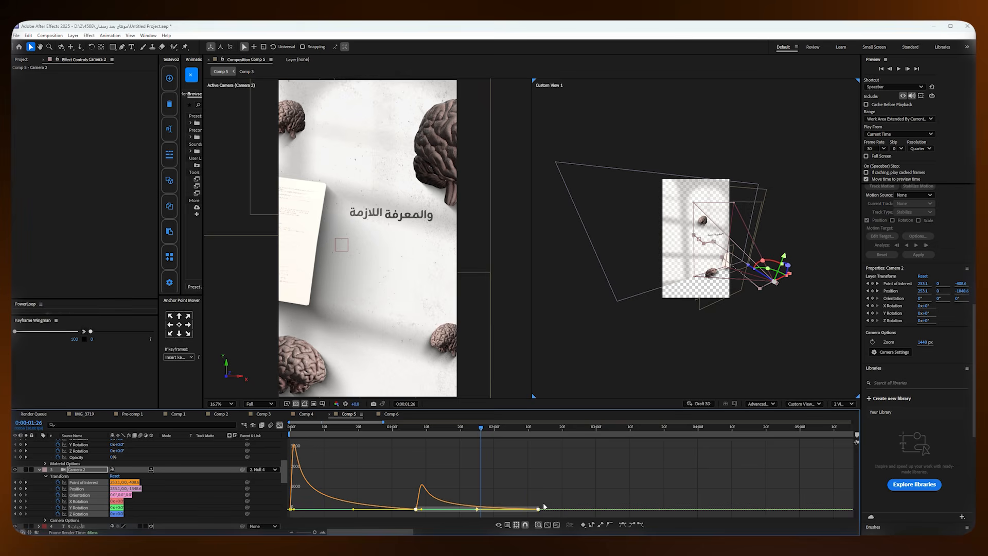
{"action": "key", "text": "space"}
{"action": "left_click", "coordinate": [462, 458]}
{"action": "key", "text": "shift+F3"}
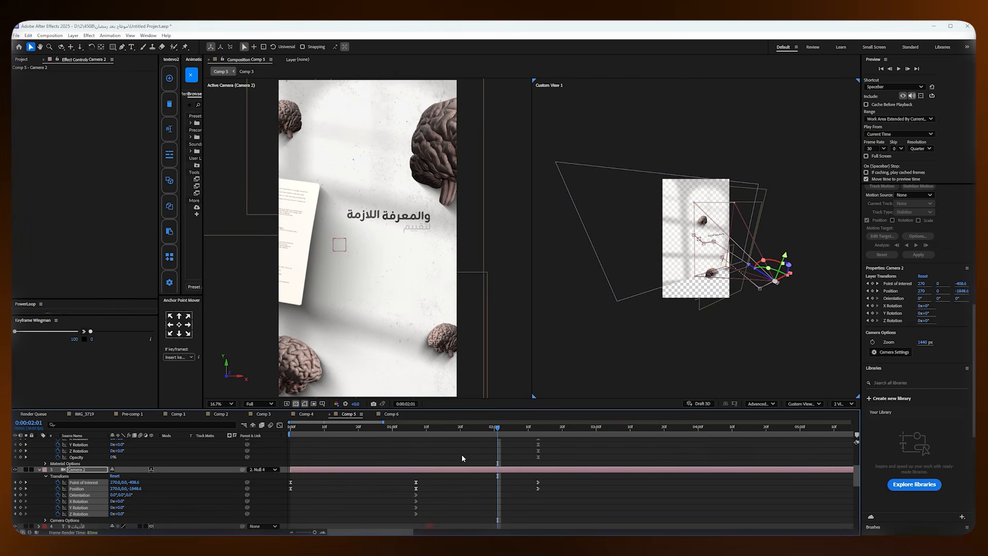
Step: Play the full camera move repeatedly from the start and scrub through the laptop and brain scenes to check timing and depth
{"action": "key", "text": "Home"}
{"action": "key", "text": "space"}
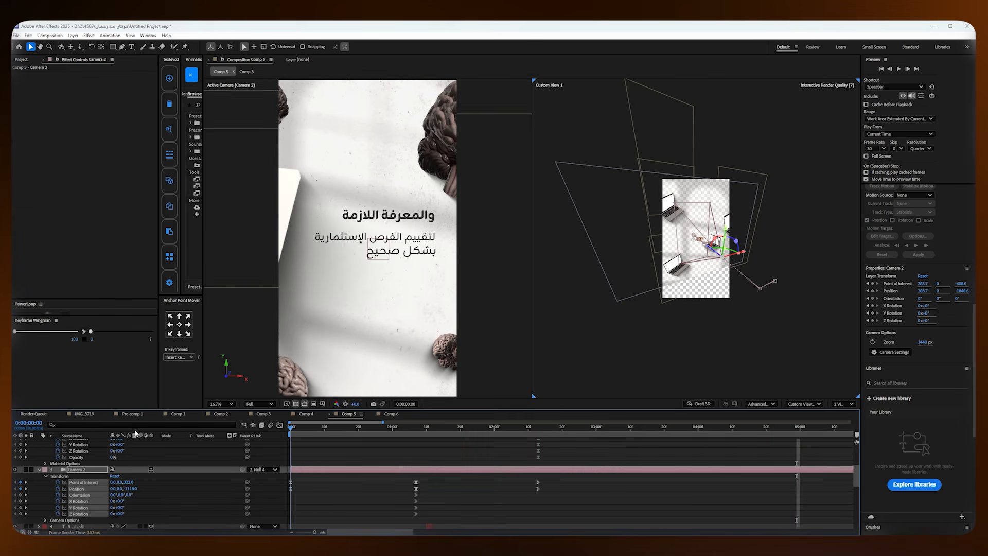
{"action": "key", "text": "space"}
{"action": "key", "text": "space"}
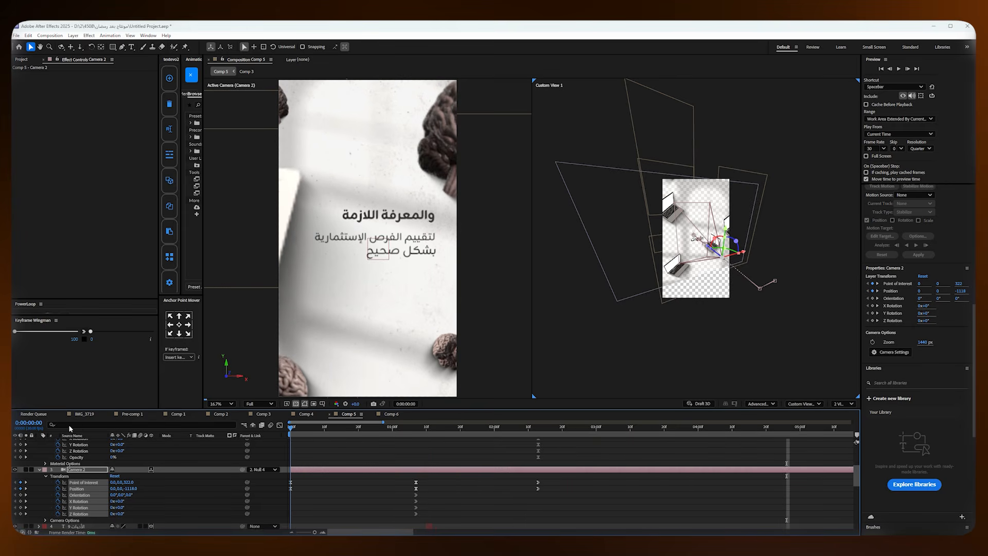
{"action": "key", "text": "space"}
{"action": "key", "text": "space"}
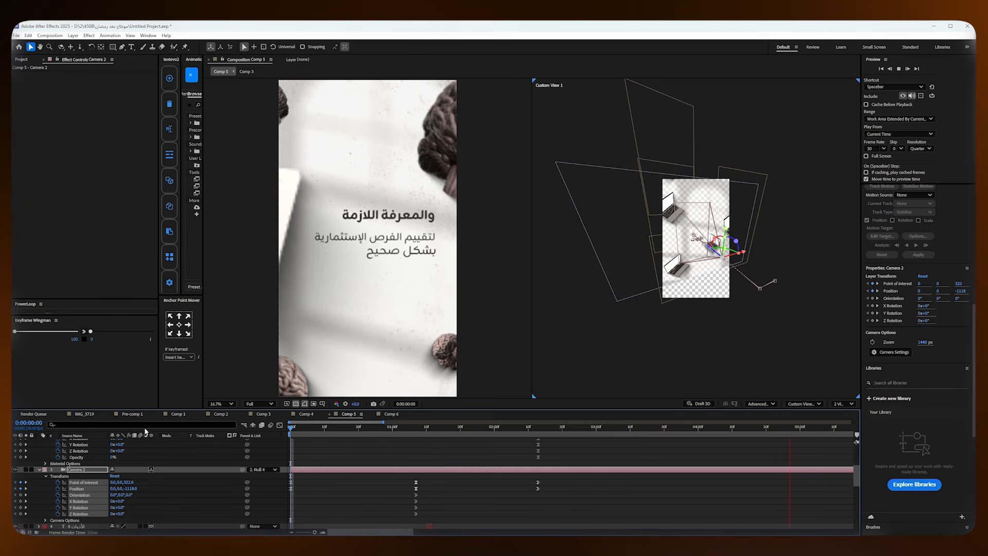
{"action": "key", "text": "space"}
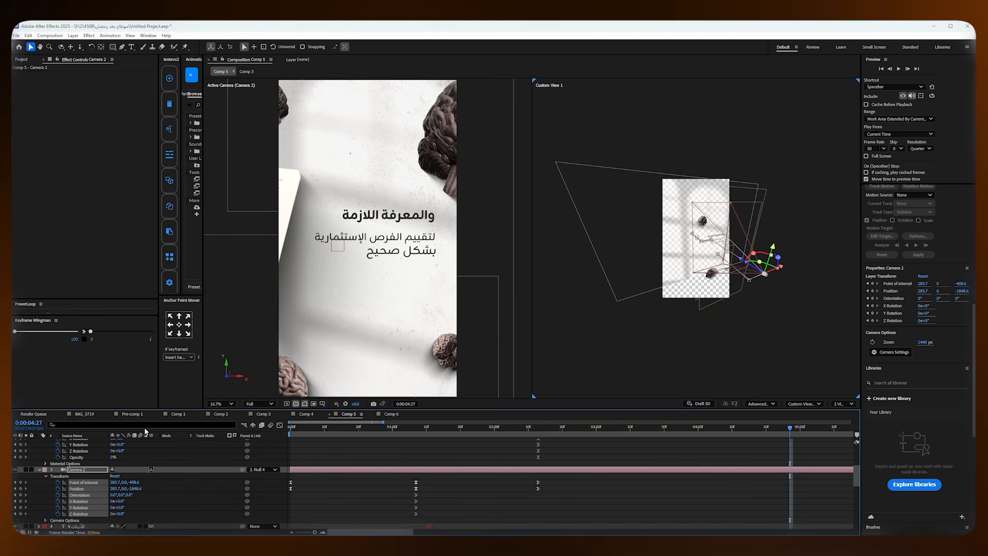
{"action": "left_click_drag", "start_coordinate": [388, 431], "coordinate": [230, 431]}
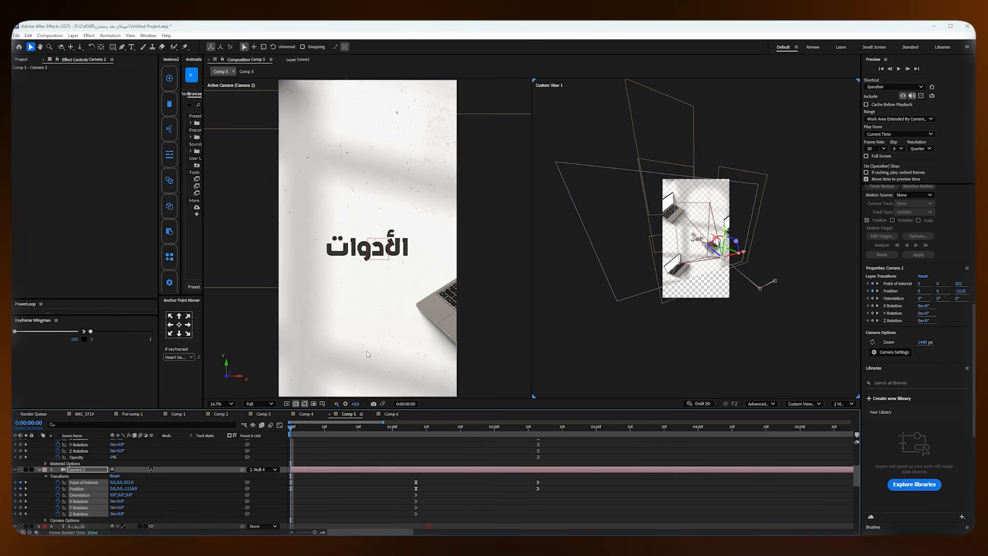
{"action": "left_click_drag", "start_coordinate": [302, 433], "coordinate": [399, 432]}
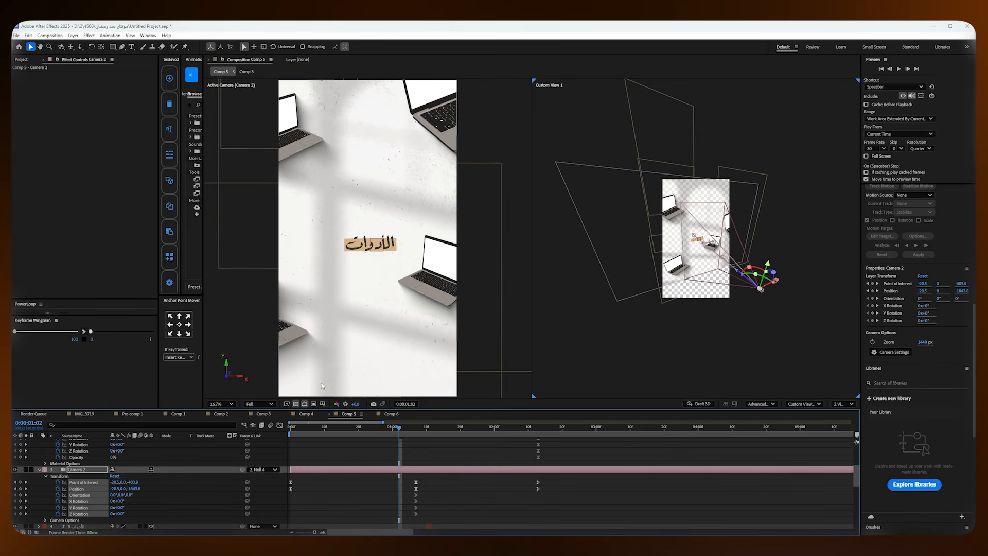
{"action": "left_click", "coordinate": [463, 426]}
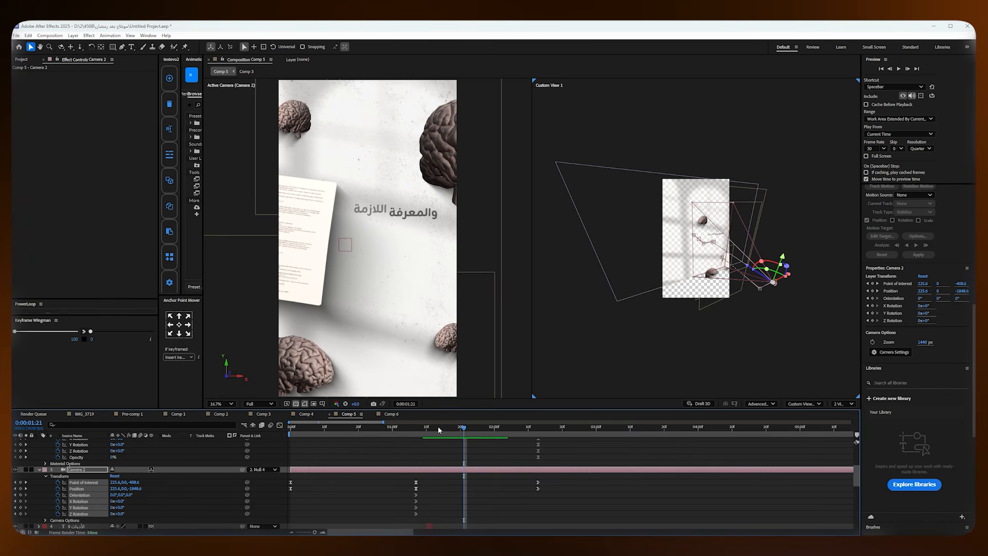
Step: At 0:00:00:29, apply Gaussian Blur to the Comp 1 layer of the lower-left laptop
{"action": "left_click", "coordinate": [389, 428]}
{"action": "scroll", "coordinate": [374, 463], "scroll_direction": "down", "scroll_amount": 7}
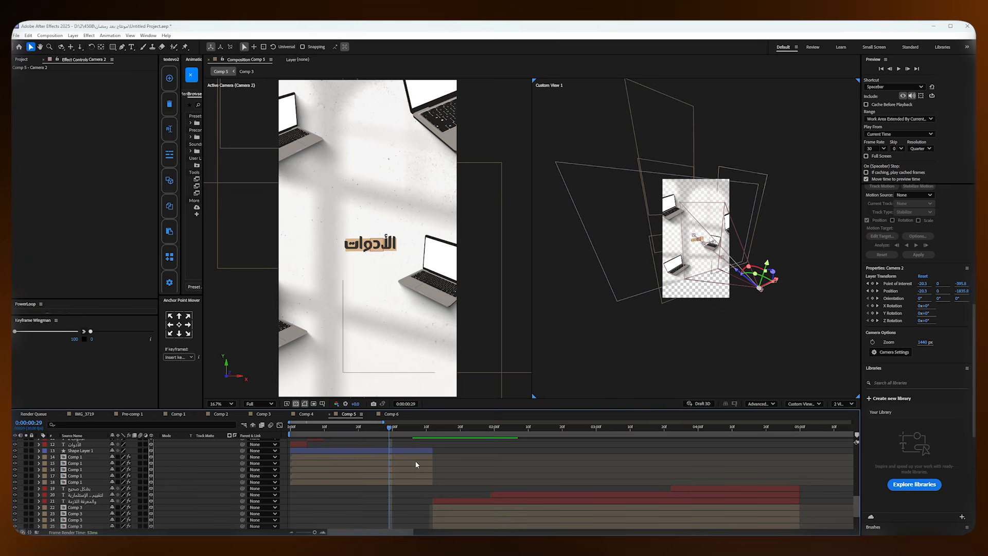
{"action": "left_click", "coordinate": [390, 480]}
{"action": "left_click", "coordinate": [388, 475]}
{"action": "left_click", "coordinate": [384, 469]}
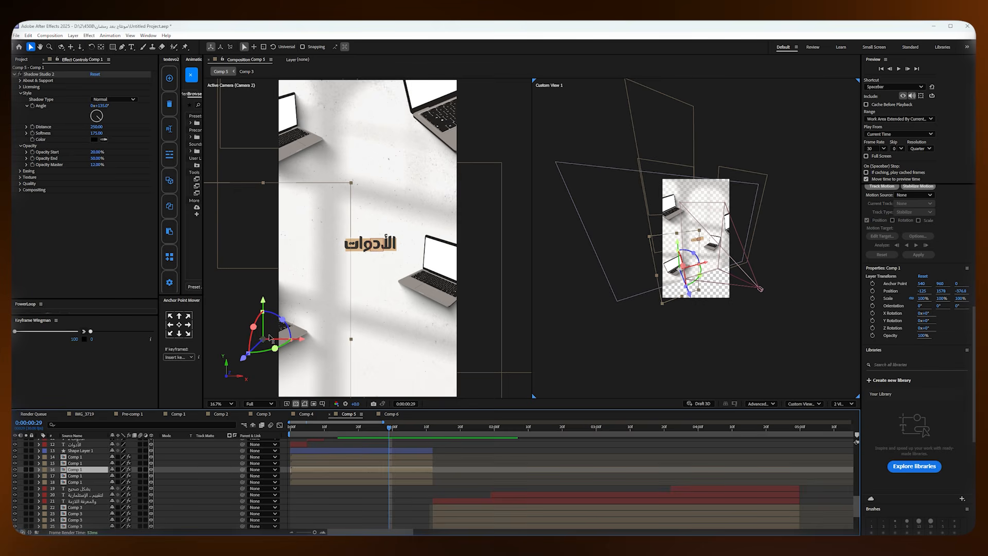
{"action": "key", "text": "ctrl+space"}
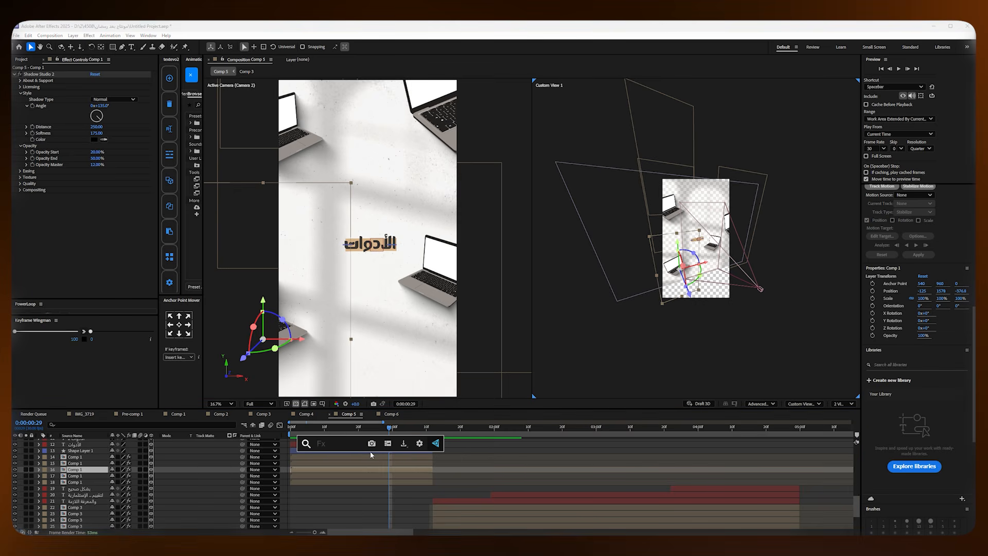
{"action": "type", "text": "bkl"}
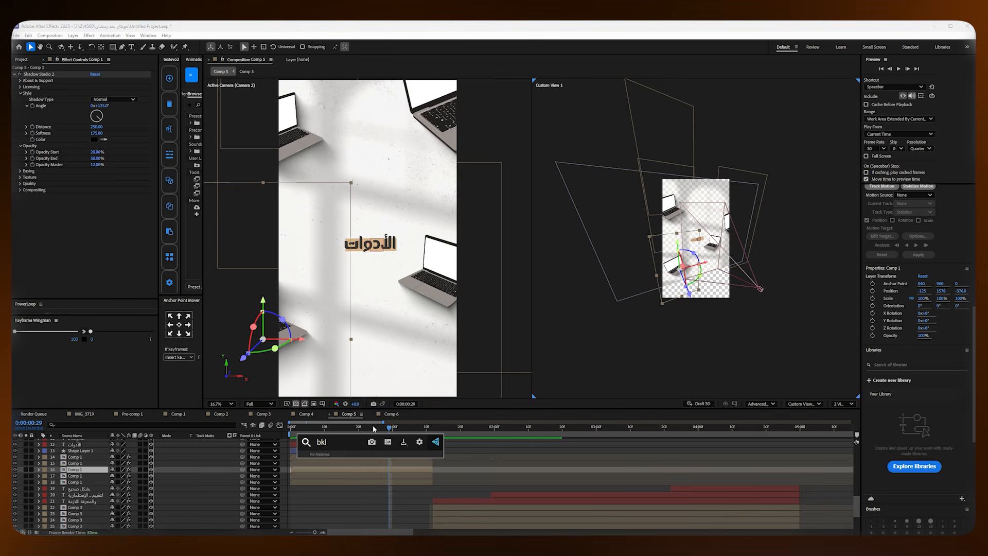
{"action": "key", "text": "BackSpace"}
{"action": "key", "text": "BackSpace"}
{"action": "type", "text": "lu"}
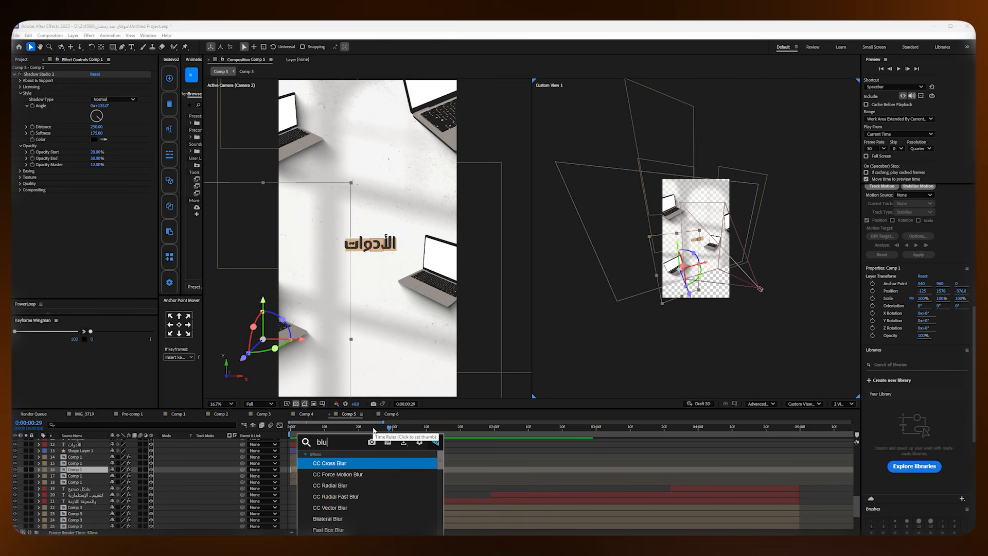
{"action": "type", "text": "r"}
{"action": "scroll", "coordinate": [359, 507], "scroll_direction": "down", "scroll_amount": 3}
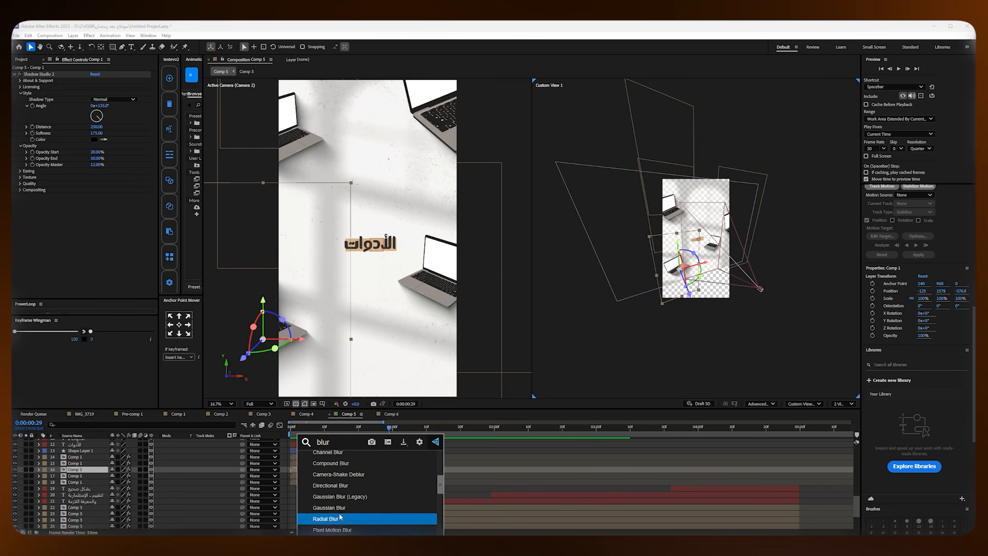
{"action": "left_click", "coordinate": [359, 508]}
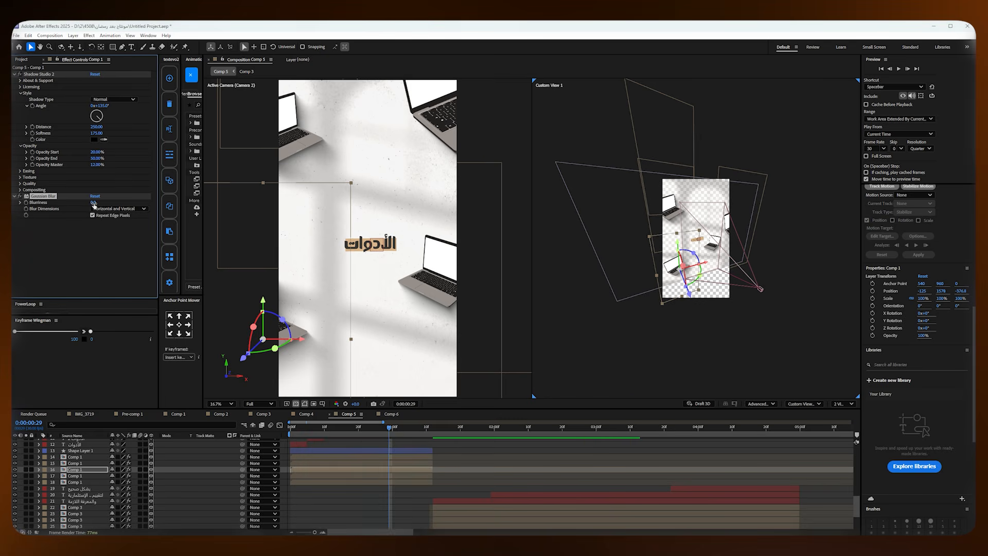
Step: Give the lower-left laptop a slight Blurriness, copy its Gaussian Blur onto the upper-right laptop's layer, and go to 0:00:01:21
{"action": "left_click_drag", "start_coordinate": [94, 204], "coordinate": [134, 209]}
{"action": "left_click", "coordinate": [385, 458]}
{"action": "left_click", "coordinate": [385, 463]}
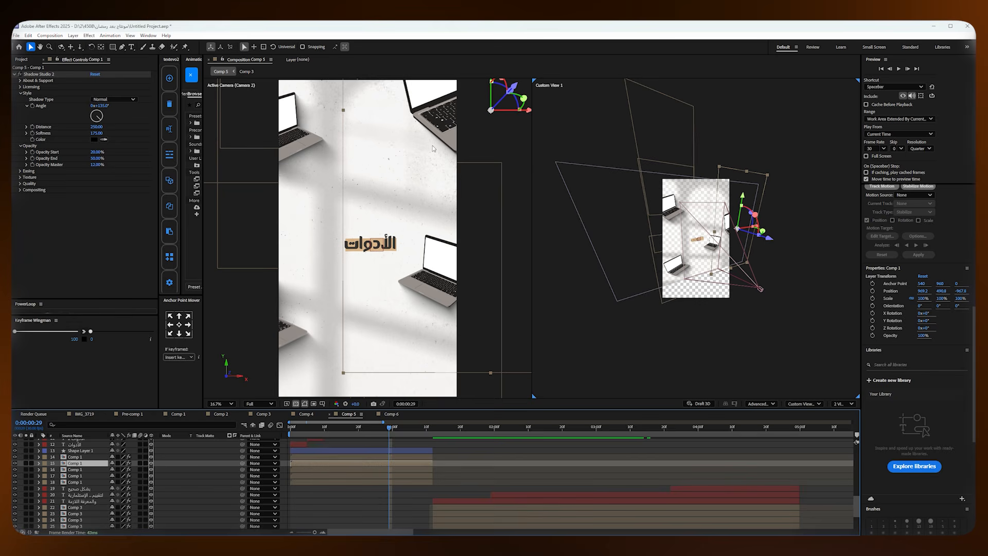
{"action": "key", "text": "ctrl+v"}
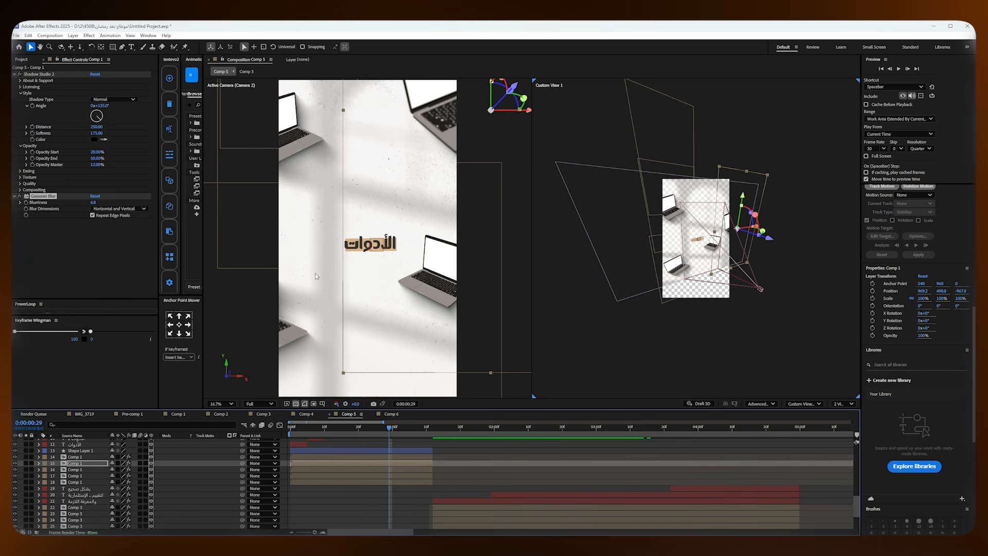
{"action": "left_click", "coordinate": [462, 432]}
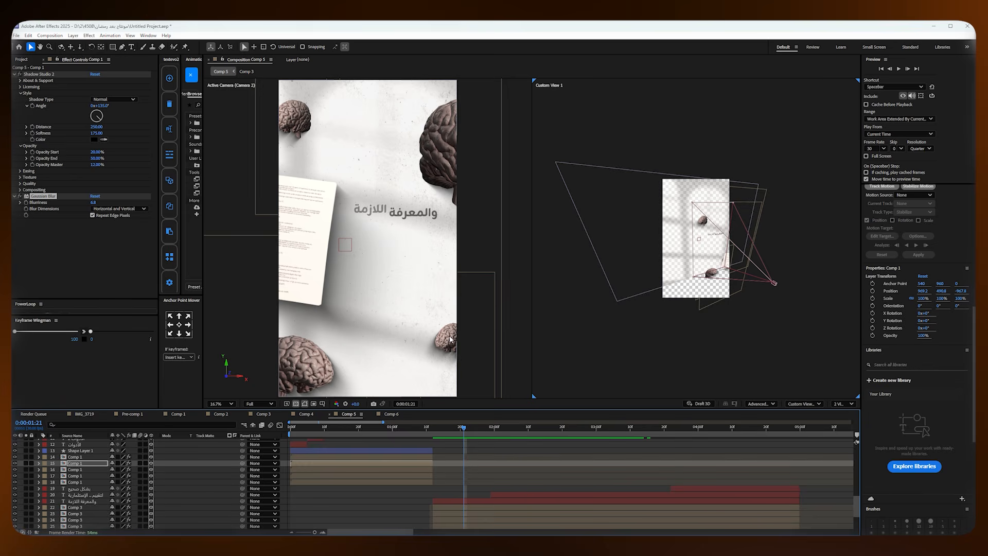
Step: At 0:00:01:21, paste the copied Gaussian Blur onto the Comp 3 layer of the lower-right brain
{"action": "left_click", "coordinate": [474, 508]}
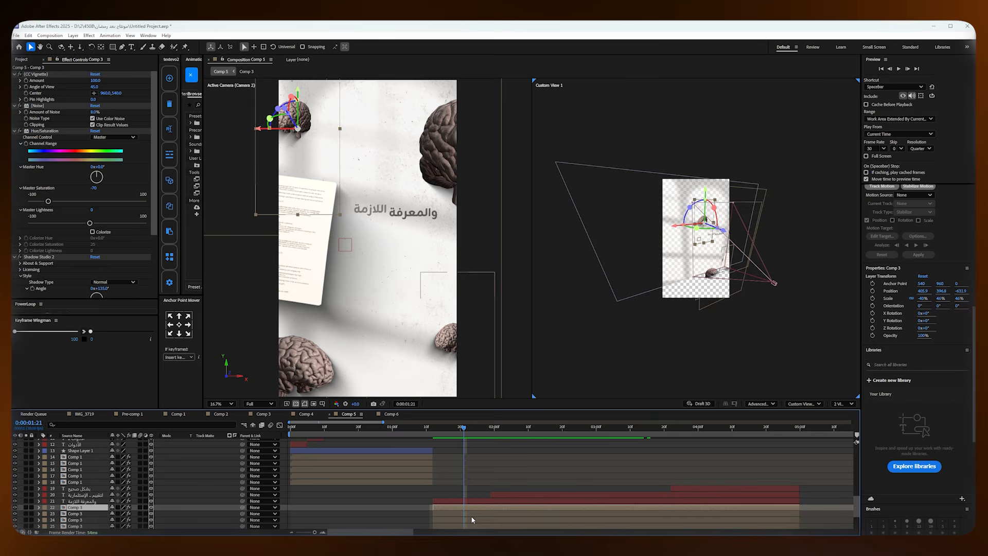
{"action": "key", "text": "F2"}
{"action": "scroll", "coordinate": [471, 499], "scroll_direction": "down", "scroll_amount": 1}
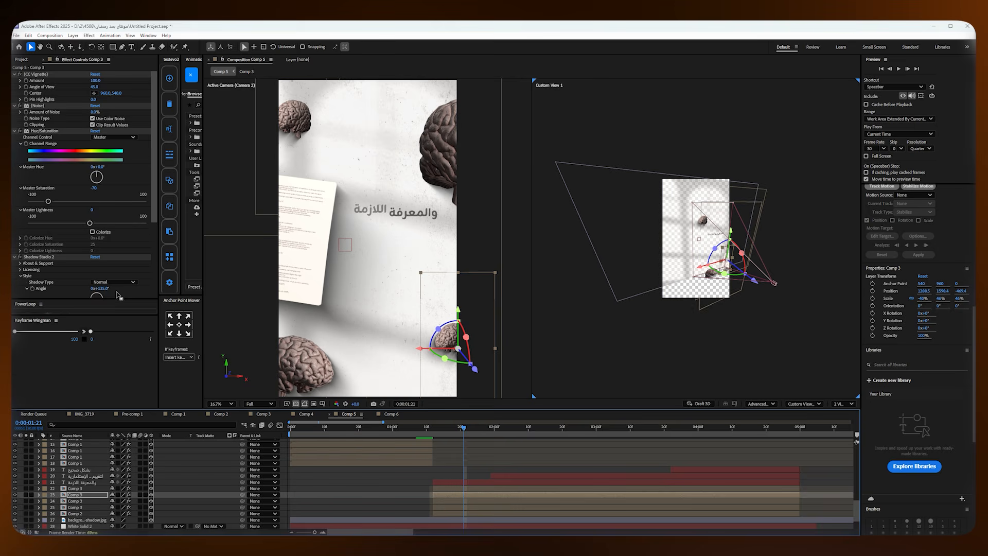
{"action": "scroll", "coordinate": [130, 194], "scroll_direction": "down", "scroll_amount": 3}
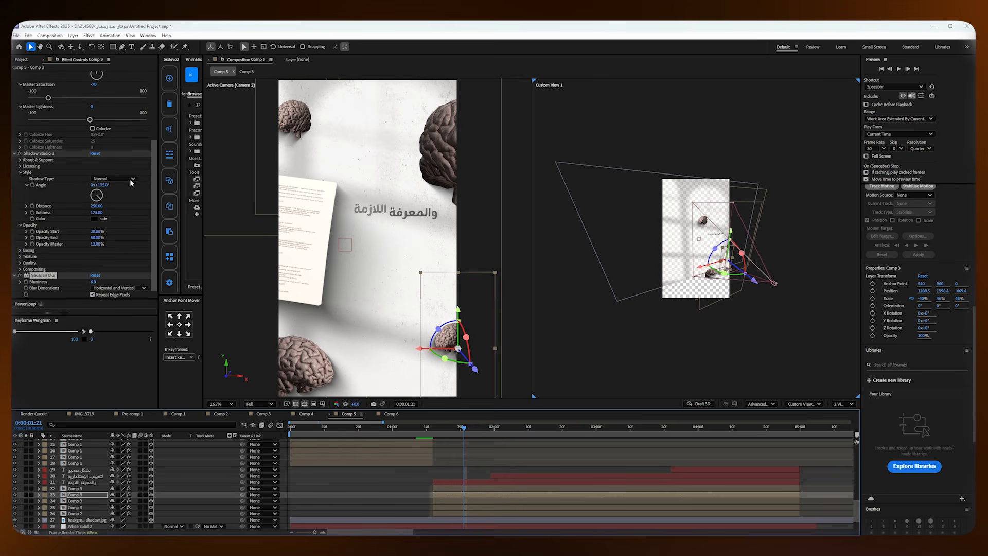
Step: Select the lower-left brain's layer, check its source composition Comp 3, and return to Comp 5
{"action": "left_click", "coordinate": [476, 501]}
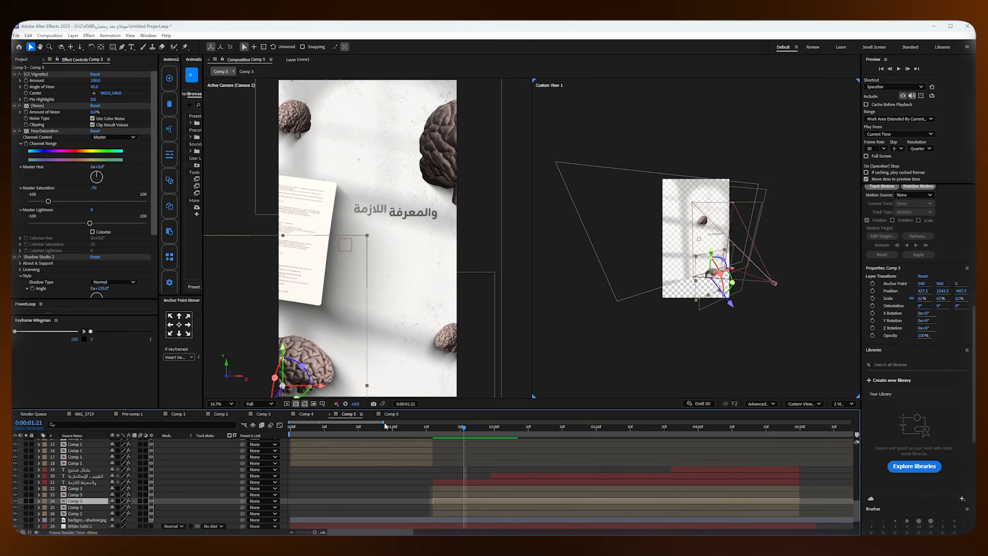
{"action": "left_click", "coordinate": [387, 415]}
{"action": "left_click", "coordinate": [349, 414]}
{"action": "left_click", "coordinate": [267, 414]}
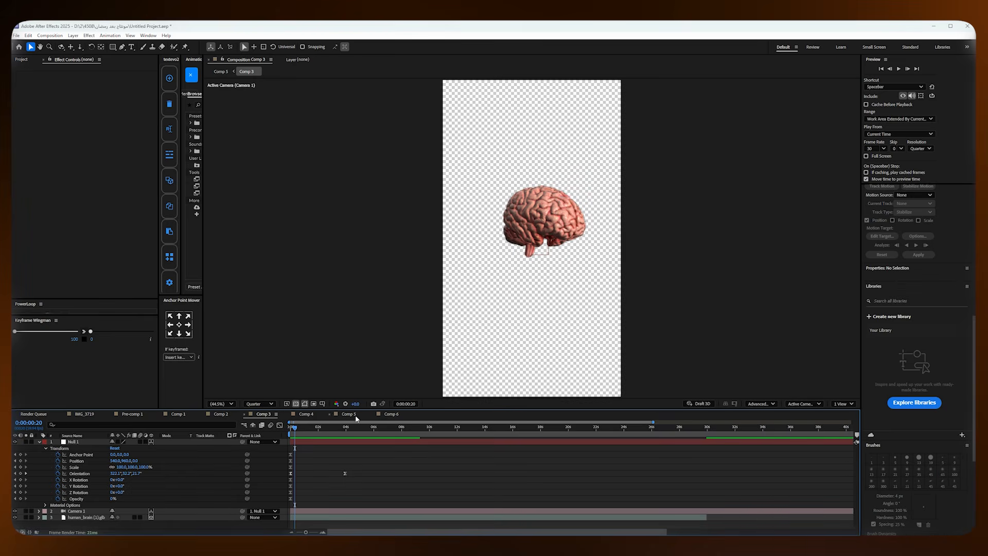
{"action": "left_click", "coordinate": [391, 415]}
{"action": "left_click", "coordinate": [349, 414]}
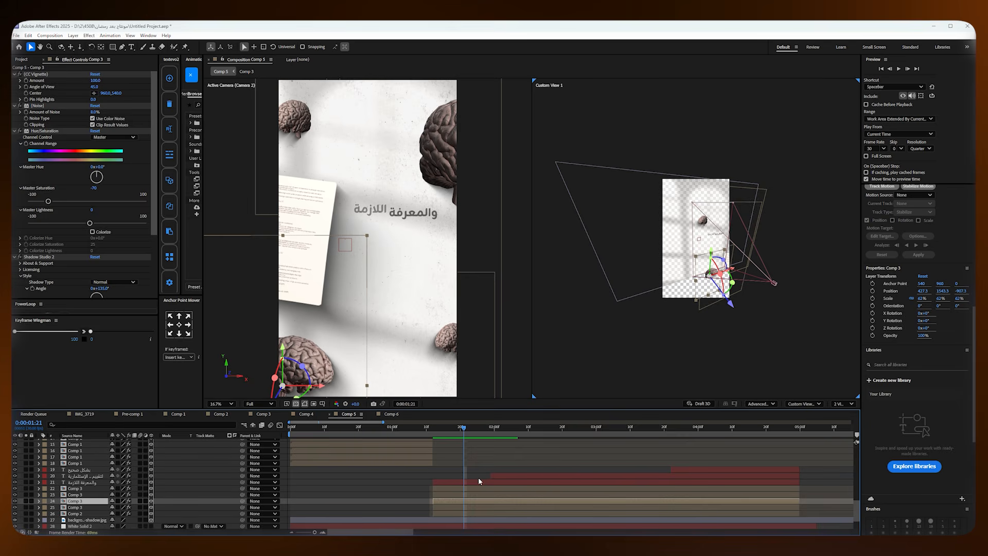
Step: Examine the lower-left brain's CC Vignette and Noise effects up close, then view the whole frame again
{"action": "left_click", "coordinate": [20, 107]}
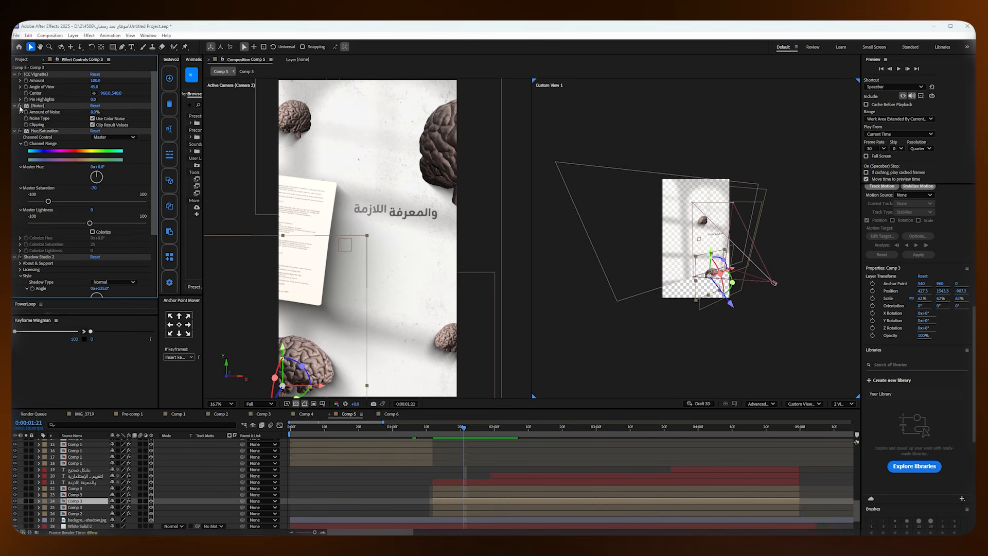
{"action": "scroll", "coordinate": [288, 356], "scroll_direction": "up", "scroll_amount": 1}
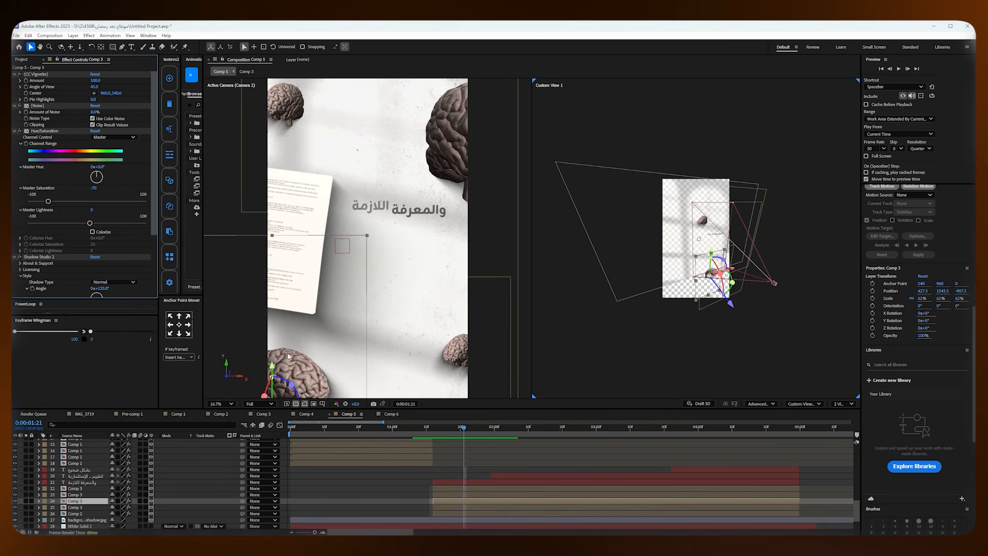
{"action": "scroll", "coordinate": [288, 356], "scroll_direction": "up", "scroll_amount": 5}
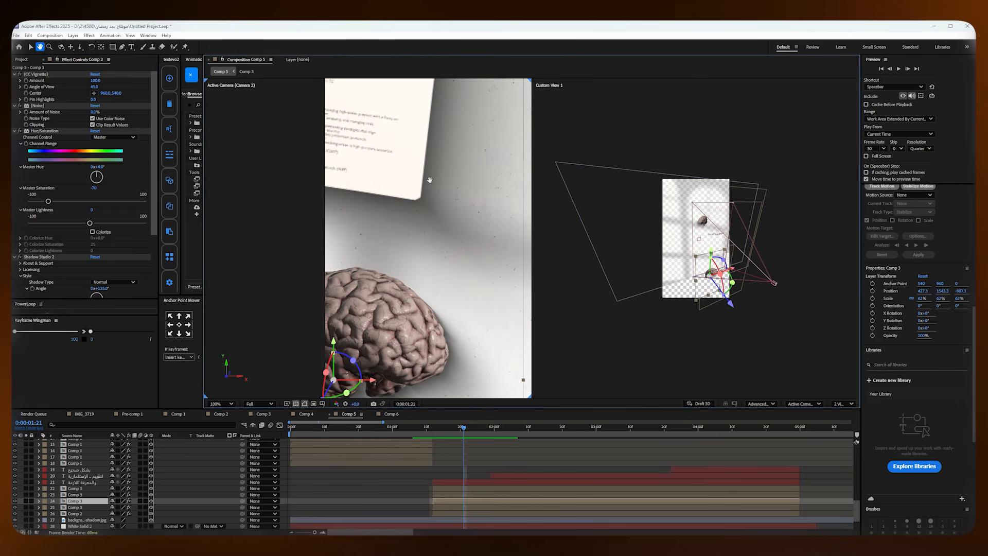
{"action": "left_click", "coordinate": [19, 109]}
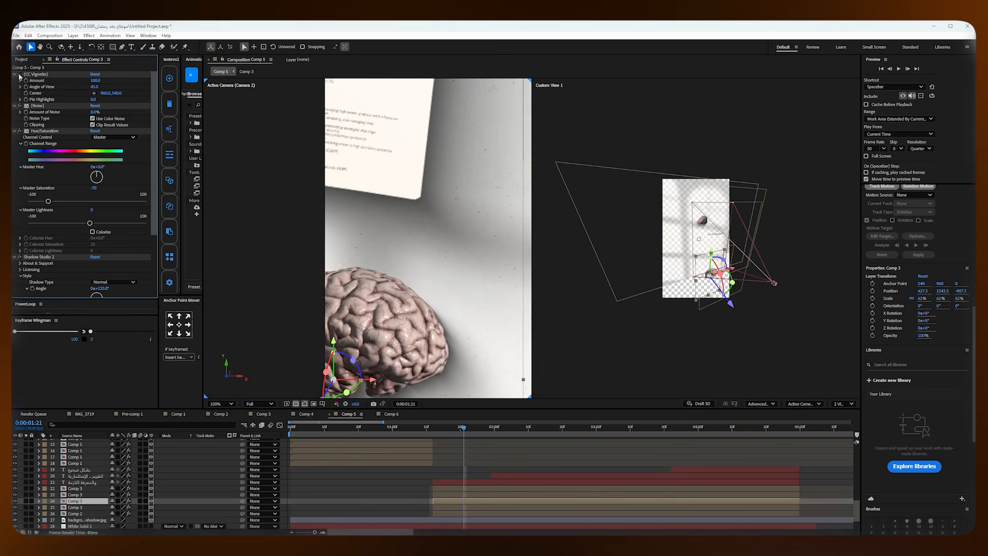
{"action": "scroll", "coordinate": [316, 257], "scroll_direction": "down", "scroll_amount": 1}
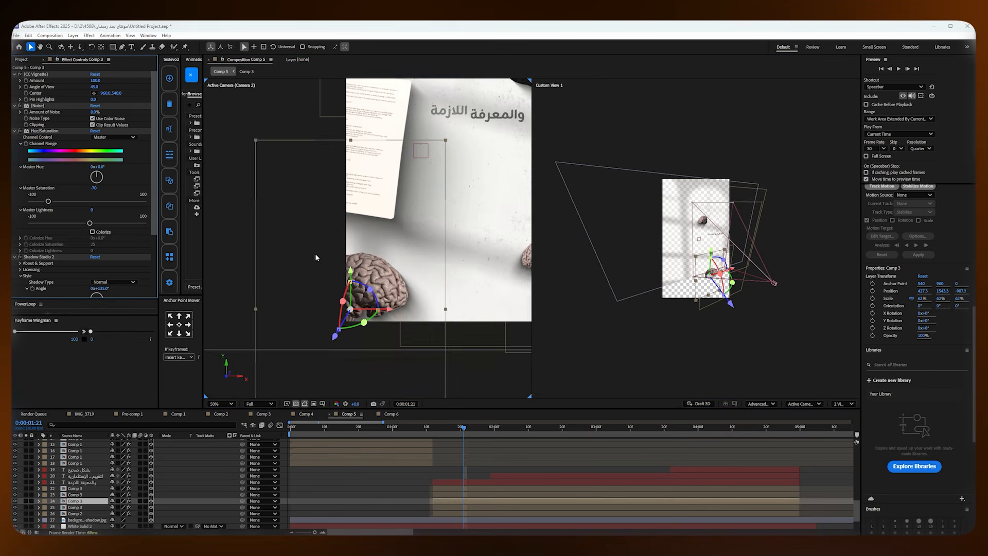
{"action": "key", "text": "space"}
{"action": "left_click_drag", "start_coordinate": [439, 219], "coordinate": [361, 291]}
{"action": "scroll", "coordinate": [371, 238], "scroll_direction": "down", "scroll_amount": 1}
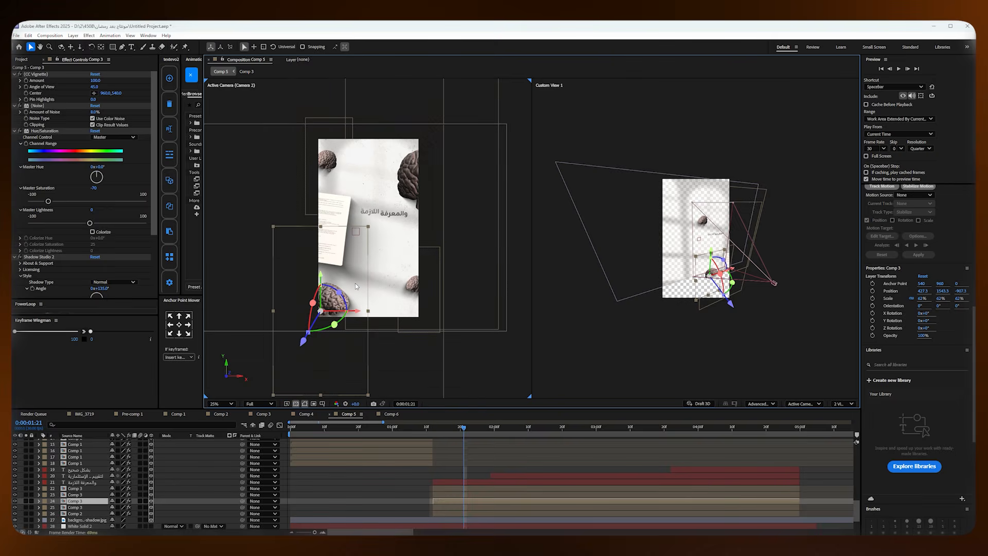
{"action": "key", "text": "space"}
{"action": "left_click_drag", "start_coordinate": [375, 238], "coordinate": [364, 263]}
Step: Create a new adjustment layer at the top of Comp 5's layer stack
{"action": "scroll", "coordinate": [364, 262], "scroll_direction": "up", "scroll_amount": 1}
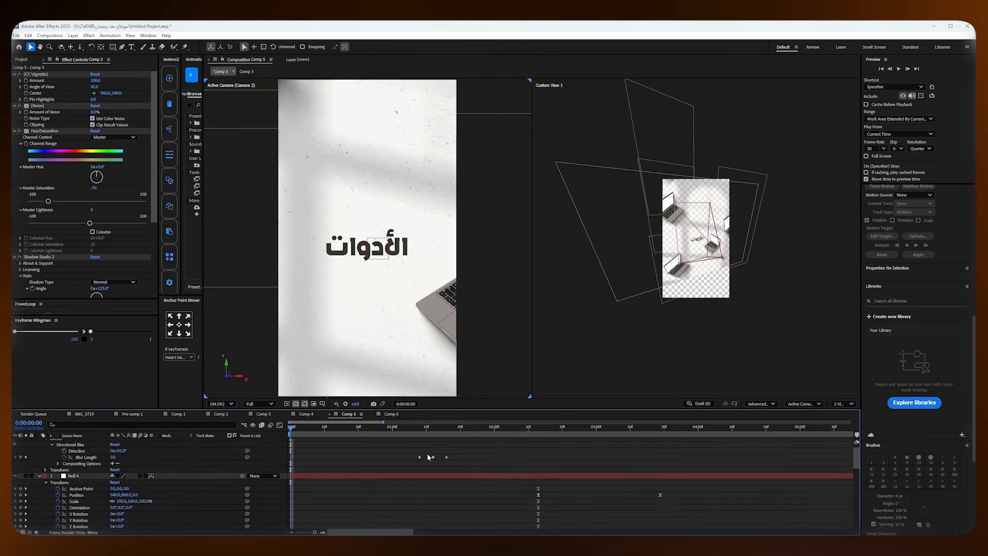
{"action": "scroll", "coordinate": [427, 456], "scroll_direction": "up", "scroll_amount": 1}
{"action": "left_click", "coordinate": [299, 443]}
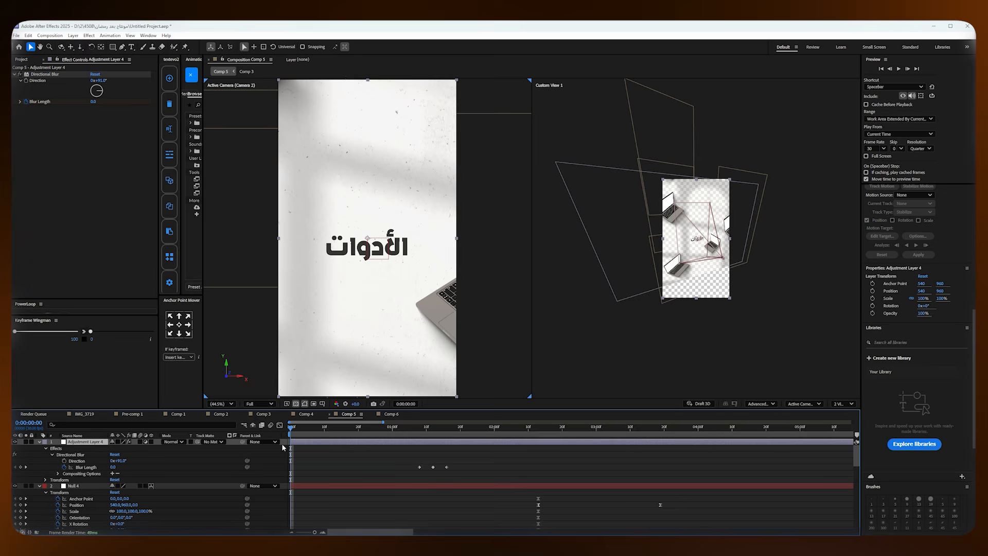
{"action": "right_click", "coordinate": [237, 445]}
{"action": "mouse_move", "coordinate": [307, 352]}
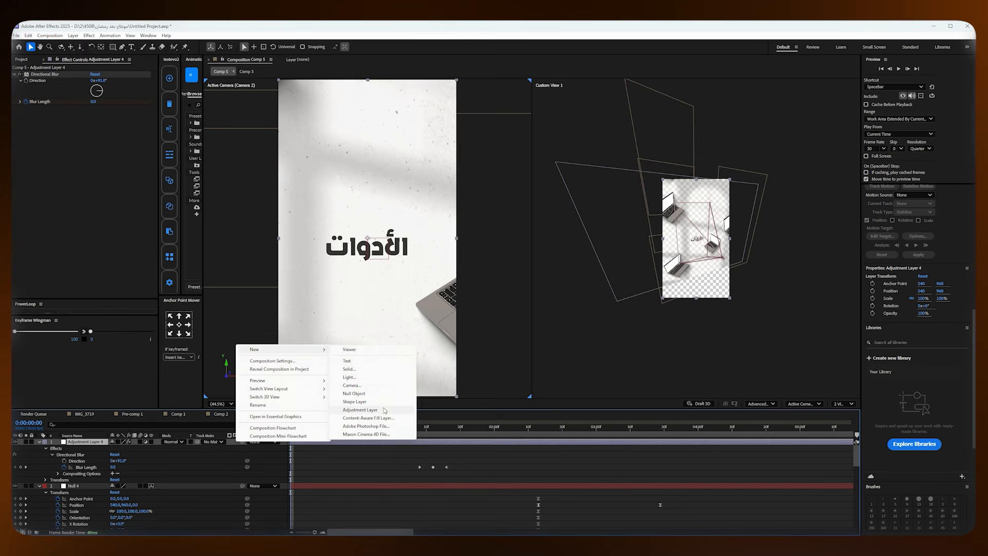
{"action": "left_click", "coordinate": [384, 410]}
Step: Apply the Noisy Vignette preset to the new adjustment layer
{"action": "type", "text": "v"}
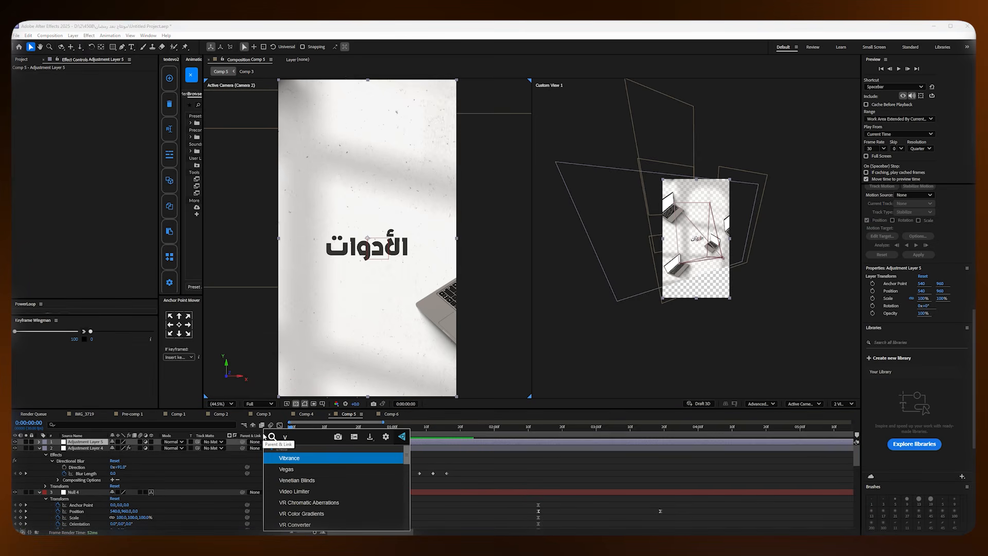
{"action": "type", "text": "i"}
{"action": "scroll", "coordinate": [282, 488], "scroll_direction": "down", "scroll_amount": 2}
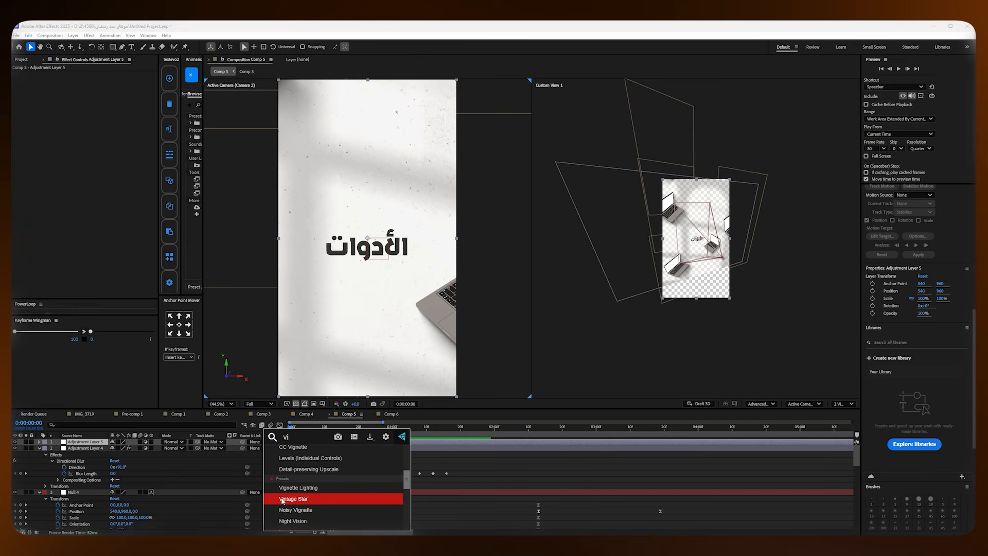
{"action": "scroll", "coordinate": [381, 515], "scroll_direction": "down", "scroll_amount": 1}
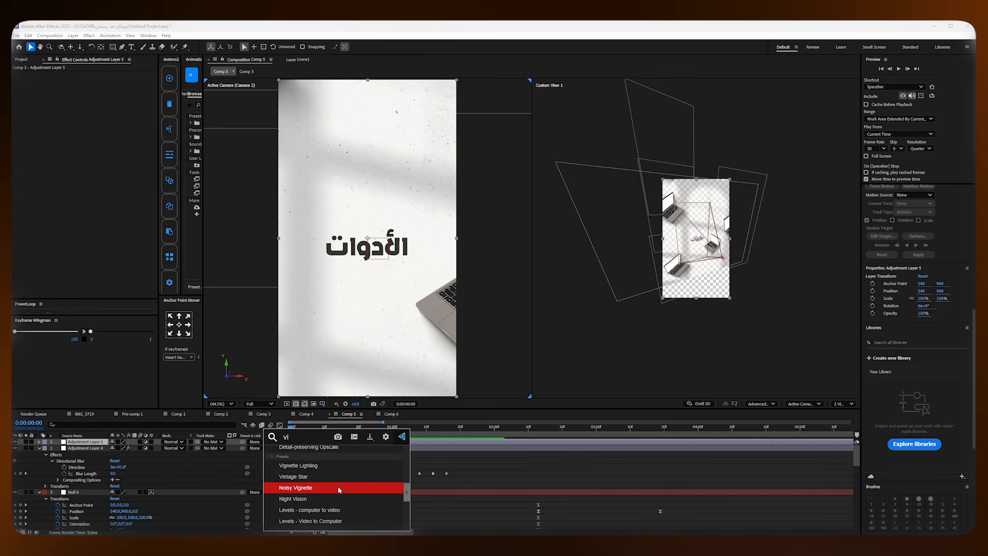
{"action": "left_click", "coordinate": [310, 489]}
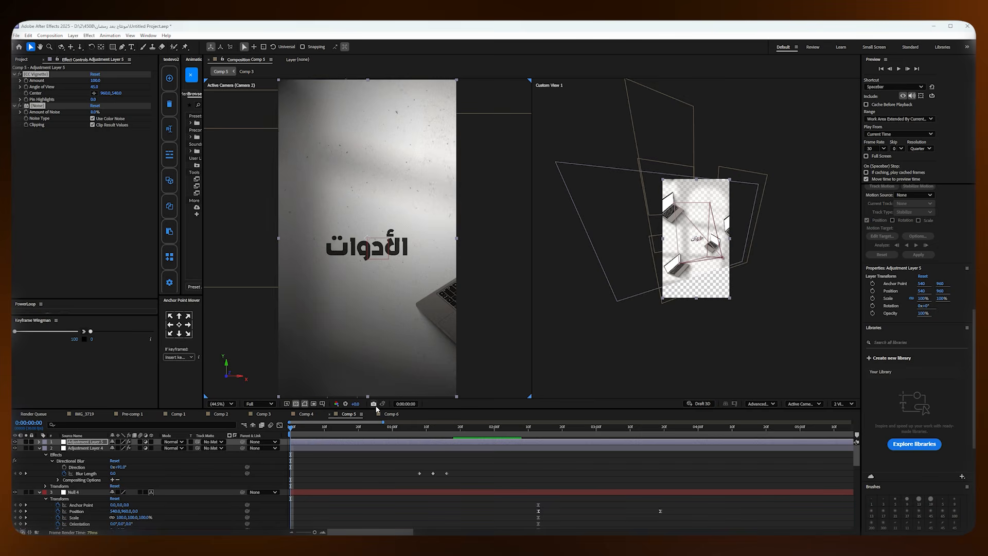
{"action": "left_click", "coordinate": [333, 442]}
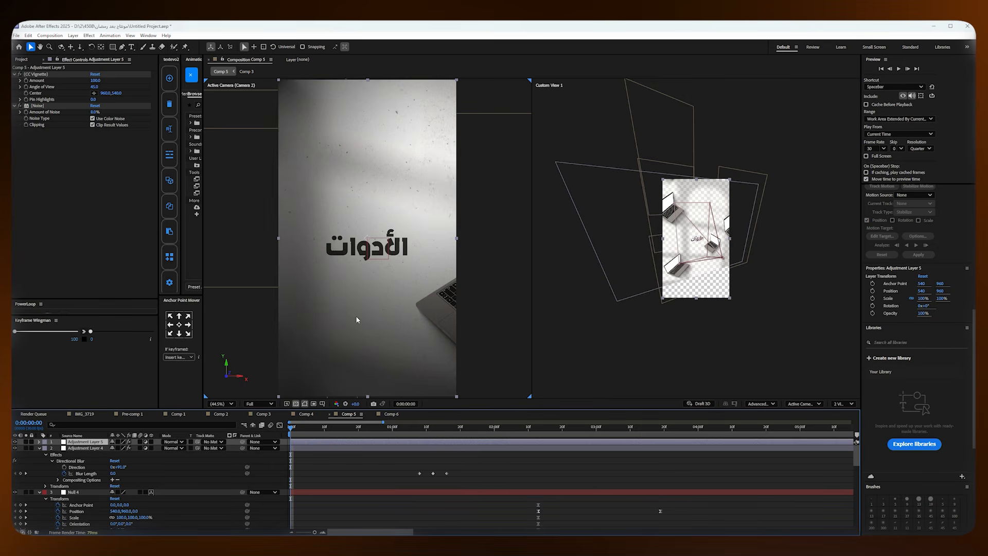
Step: Set the adjustment layer's Amount of Noise to 4%
{"action": "left_click", "coordinate": [95, 112]}
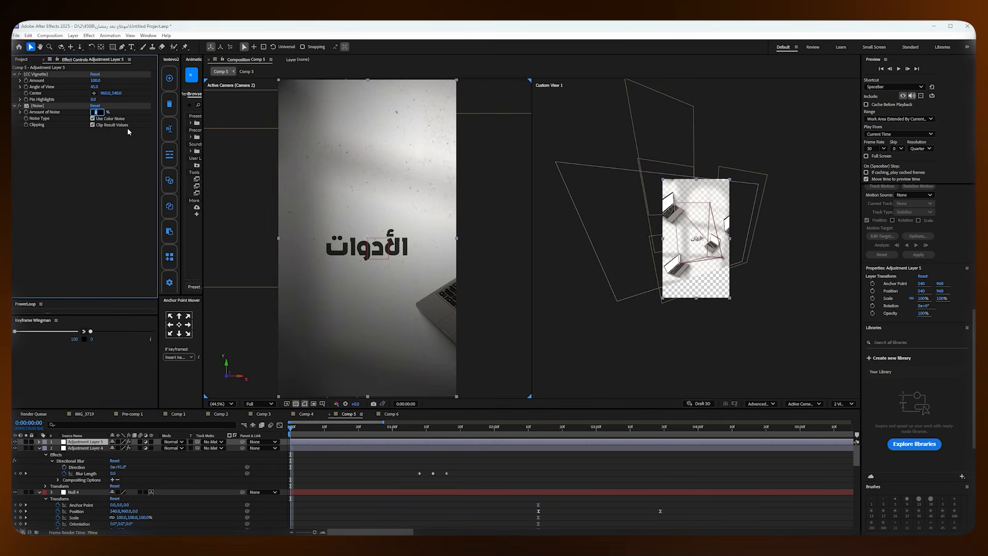
{"action": "type", "text": "3"}
{"action": "key", "text": "Return"}
{"action": "left_click", "coordinate": [93, 112]}
{"action": "type", "text": "4"}
{"action": "key", "text": "Return"}
Step: Reduce the CC Vignette Amount to 64, move its Center to about 759.9, 1007.6 beside the title, and compare with the layer hidden
{"action": "left_click_drag", "start_coordinate": [95, 81], "coordinate": [81, 80]}
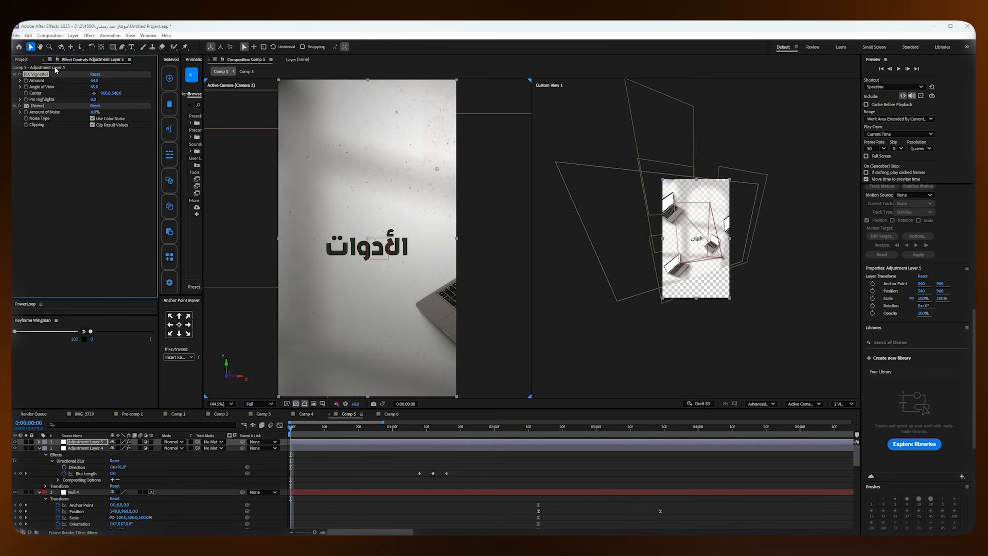
{"action": "left_click_drag", "start_coordinate": [436, 169], "coordinate": [403, 246]}
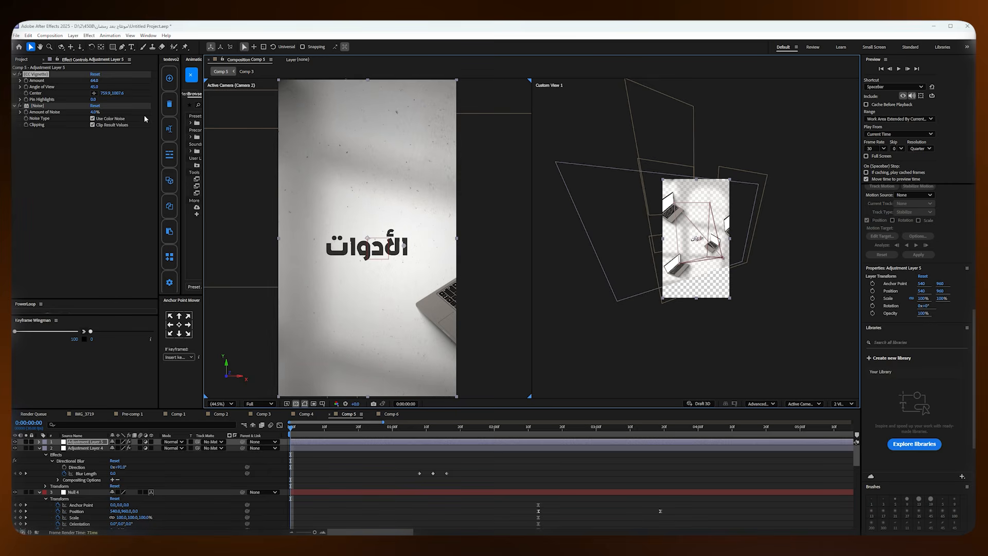
{"action": "left_click", "coordinate": [15, 441]}
{"action": "left_click", "coordinate": [15, 442]}
{"action": "left_click", "coordinate": [15, 441]}
{"action": "left_click", "coordinate": [15, 442]}
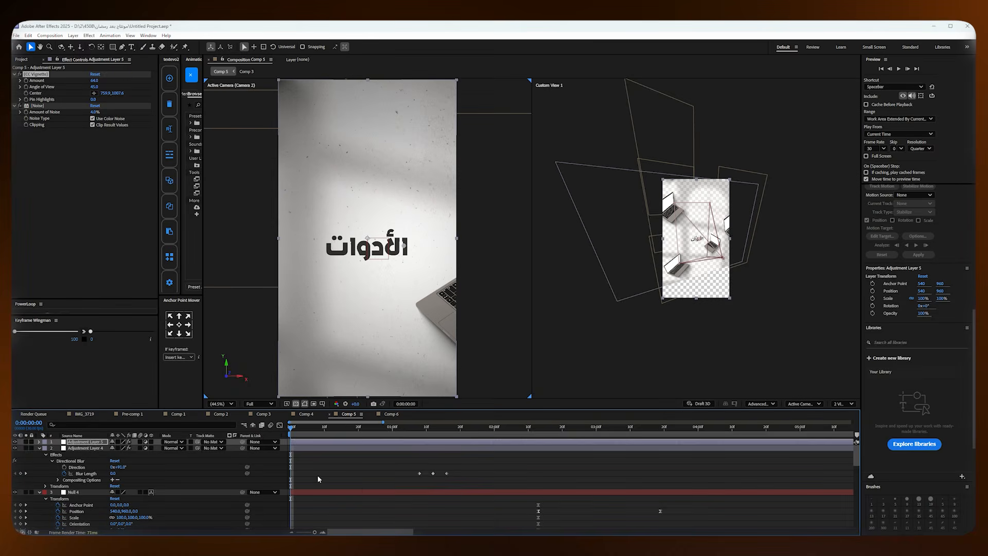
Step: Preview the sequence with the vignette from the start, and inspect the added noise grain at 800% magnification
{"action": "left_click", "coordinate": [346, 486]}
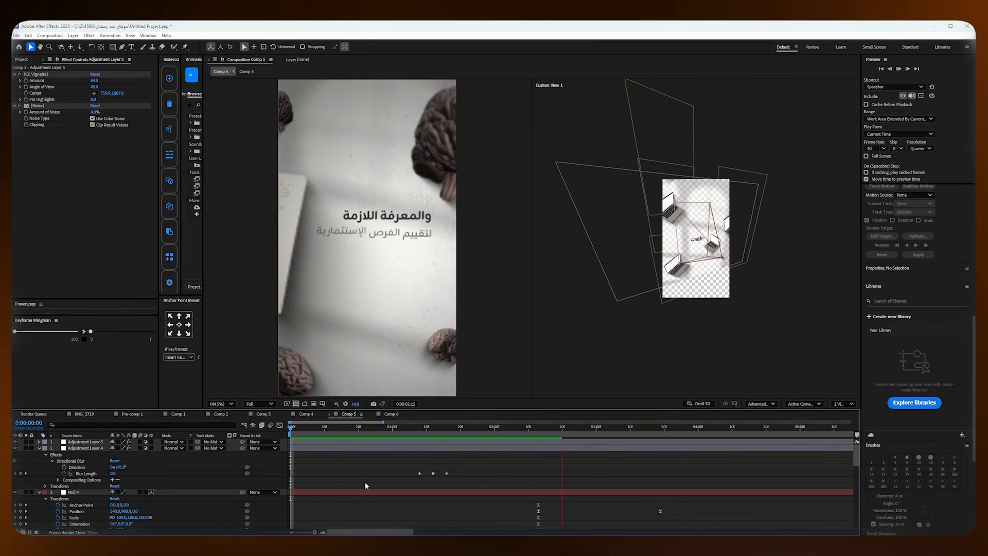
{"action": "key", "text": "space"}
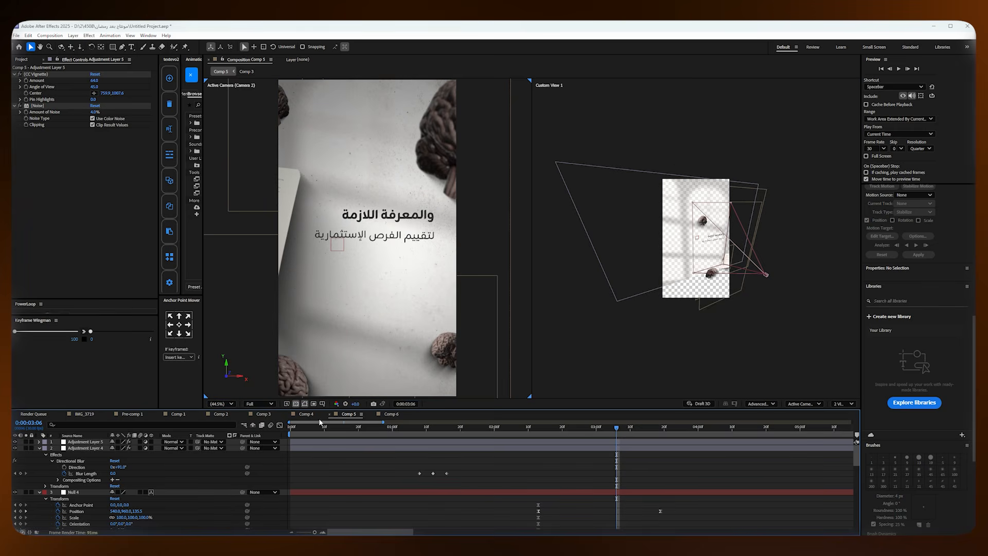
{"action": "key", "text": "Home"}
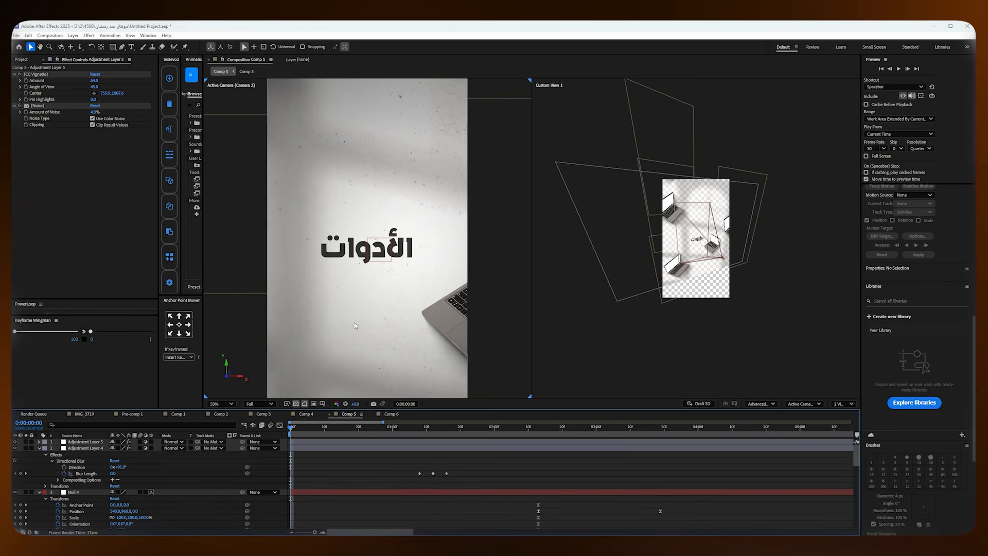
{"action": "key", "text": "slash"}
{"action": "key", "text": "period"}
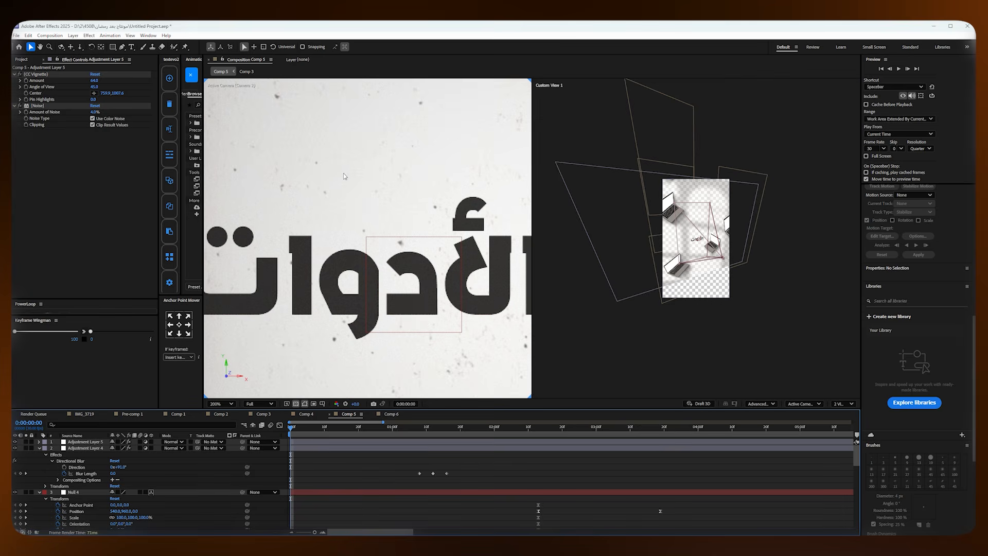
{"action": "scroll", "coordinate": [358, 276], "scroll_direction": "up", "scroll_amount": 3}
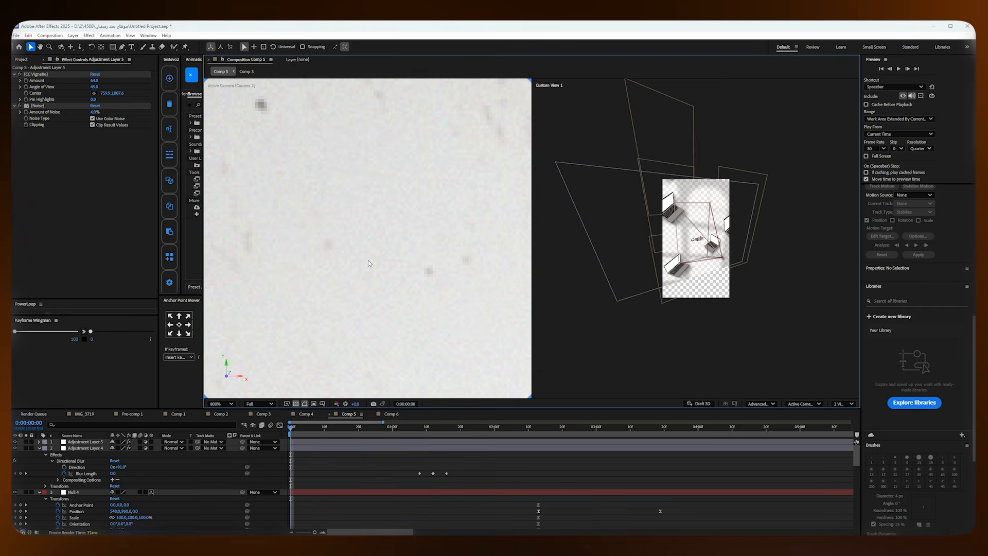
{"action": "key", "text": "space"}
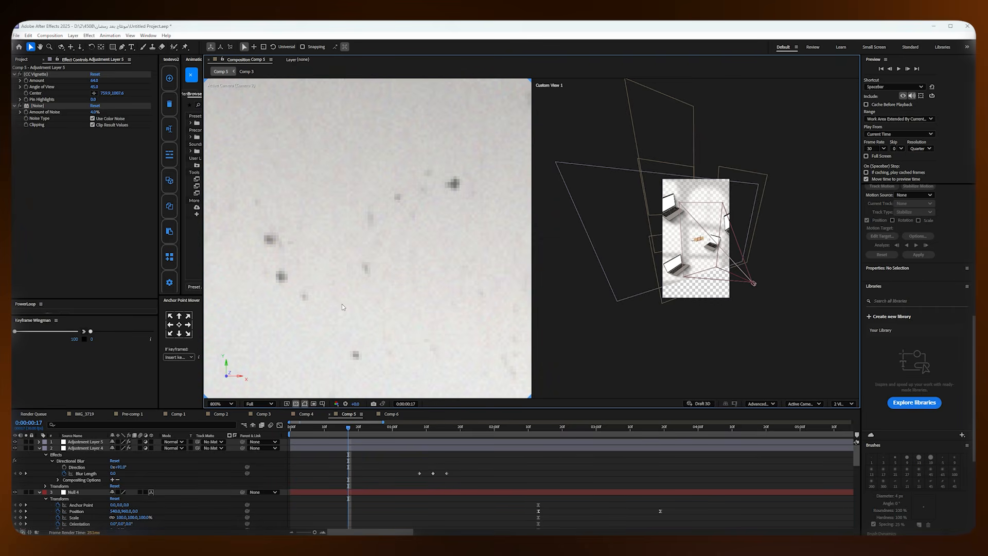
Step: Select the vignette adjustment layer, fit the full frame in view, and replay the sequence from the start
{"action": "left_click", "coordinate": [348, 441]}
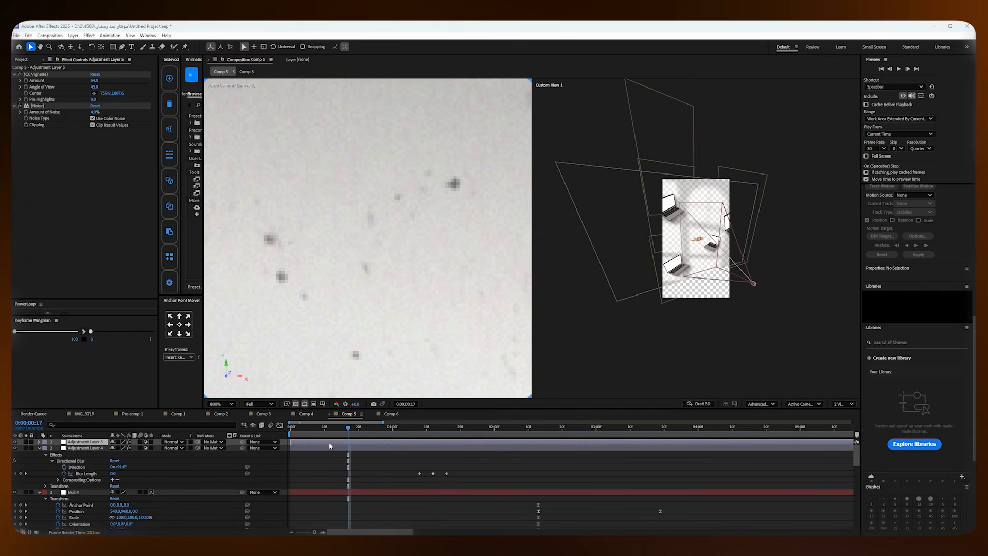
{"action": "left_click", "coordinate": [15, 441]}
{"action": "key", "text": "Home"}
{"action": "key", "text": "shift+slash"}
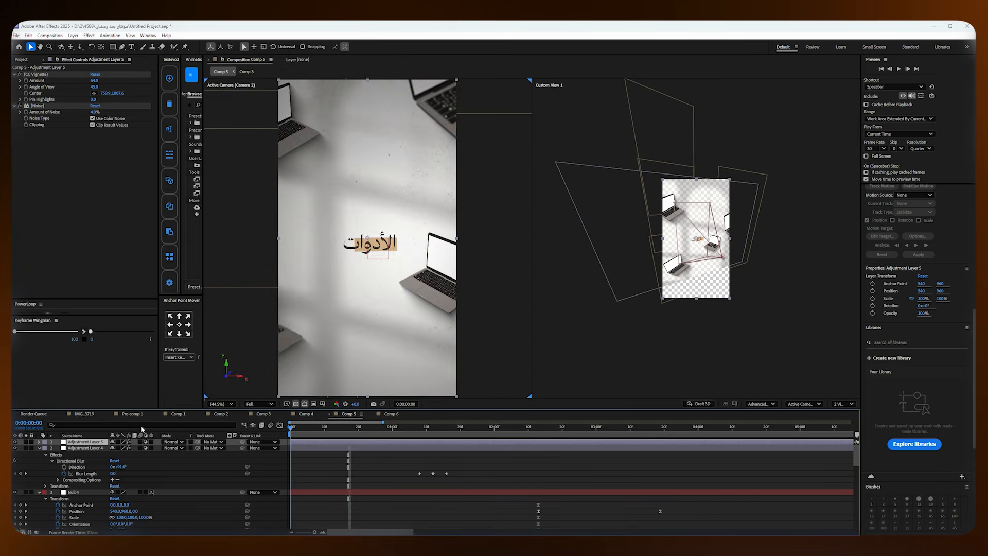
{"action": "key", "text": "space"}
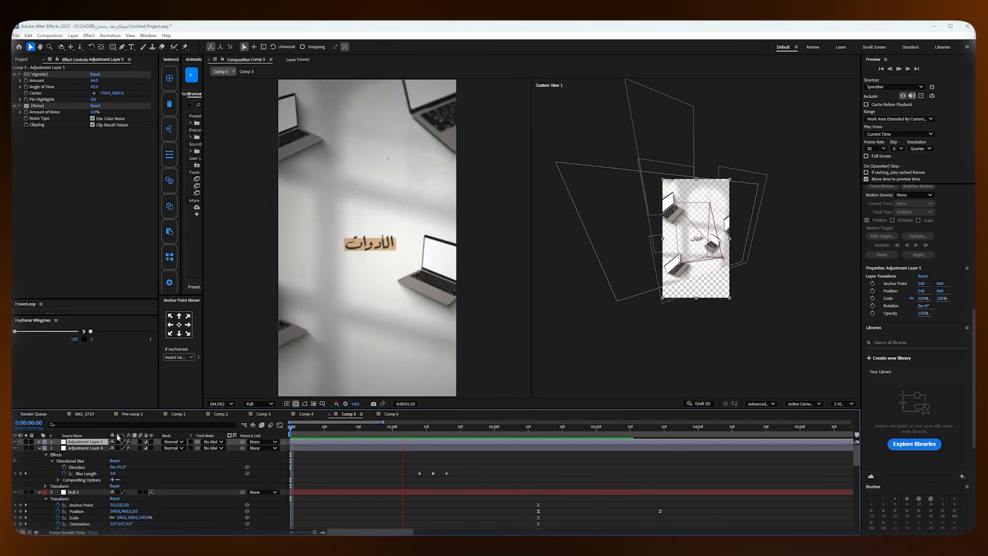